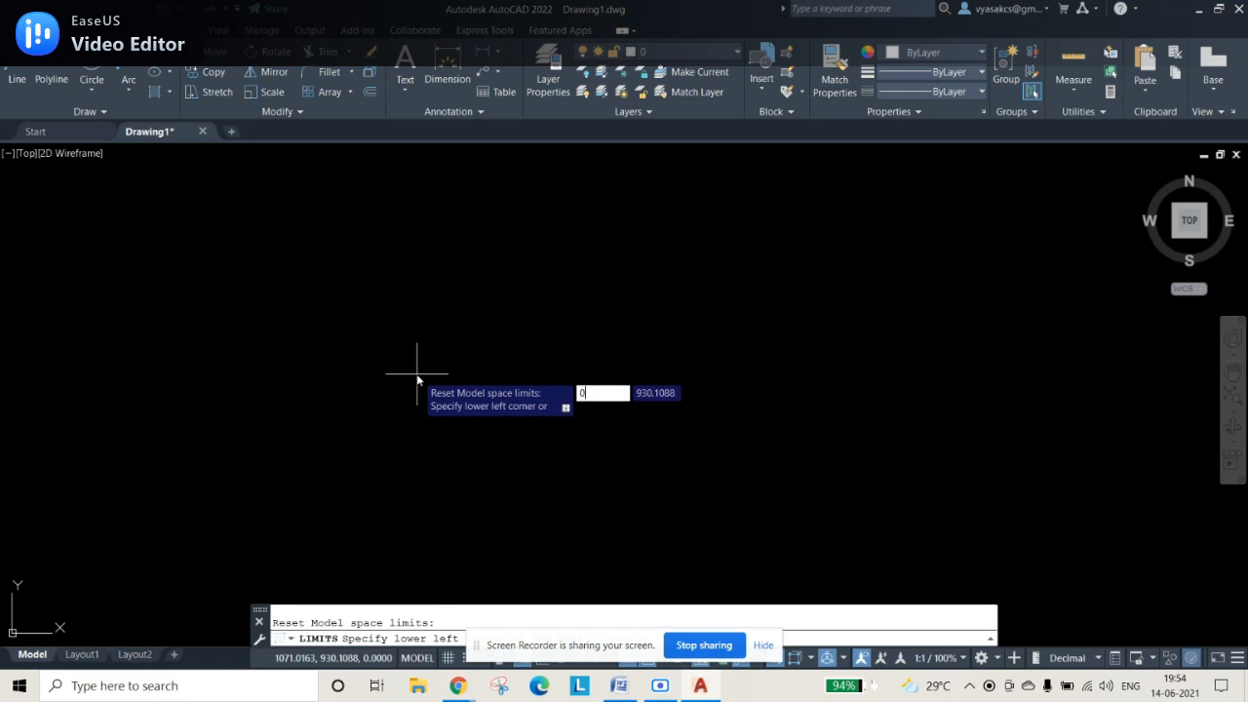
key(Return)
text(500)
key(Return)
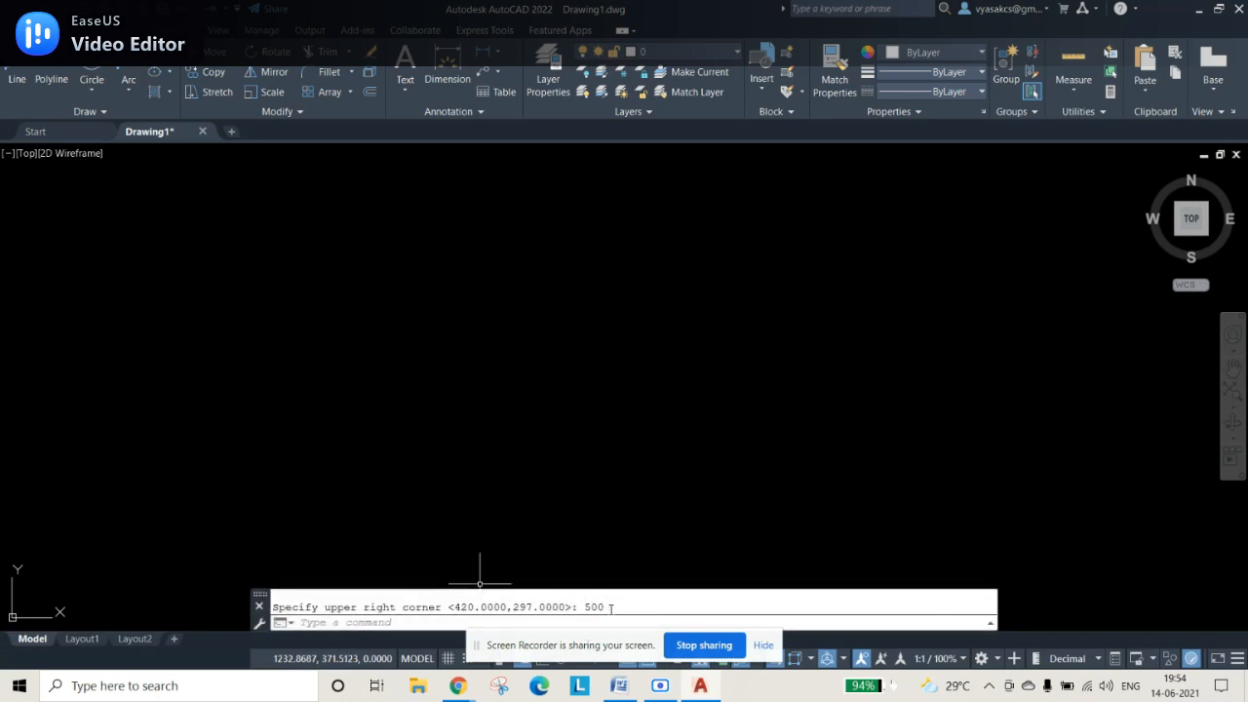
key(ctrl+z)
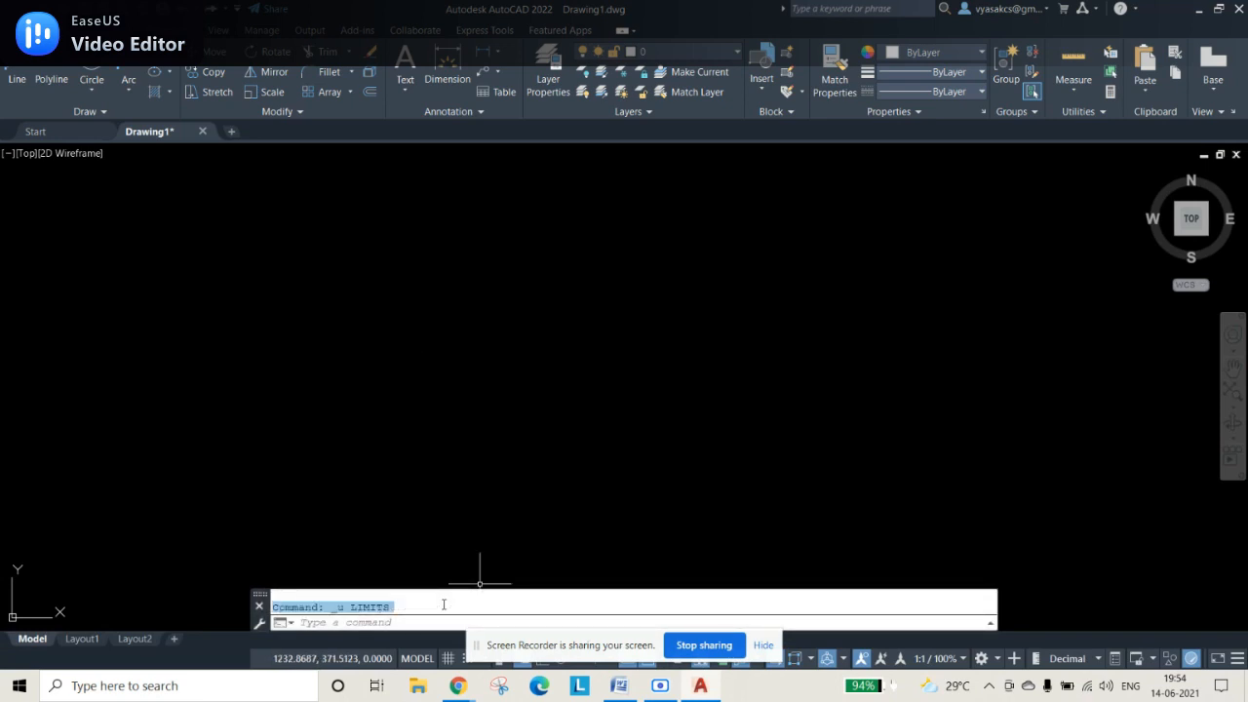
Step: Set the model space limits with the lower left corner at 0,0 and the upper right corner at 500,500
key(Return)
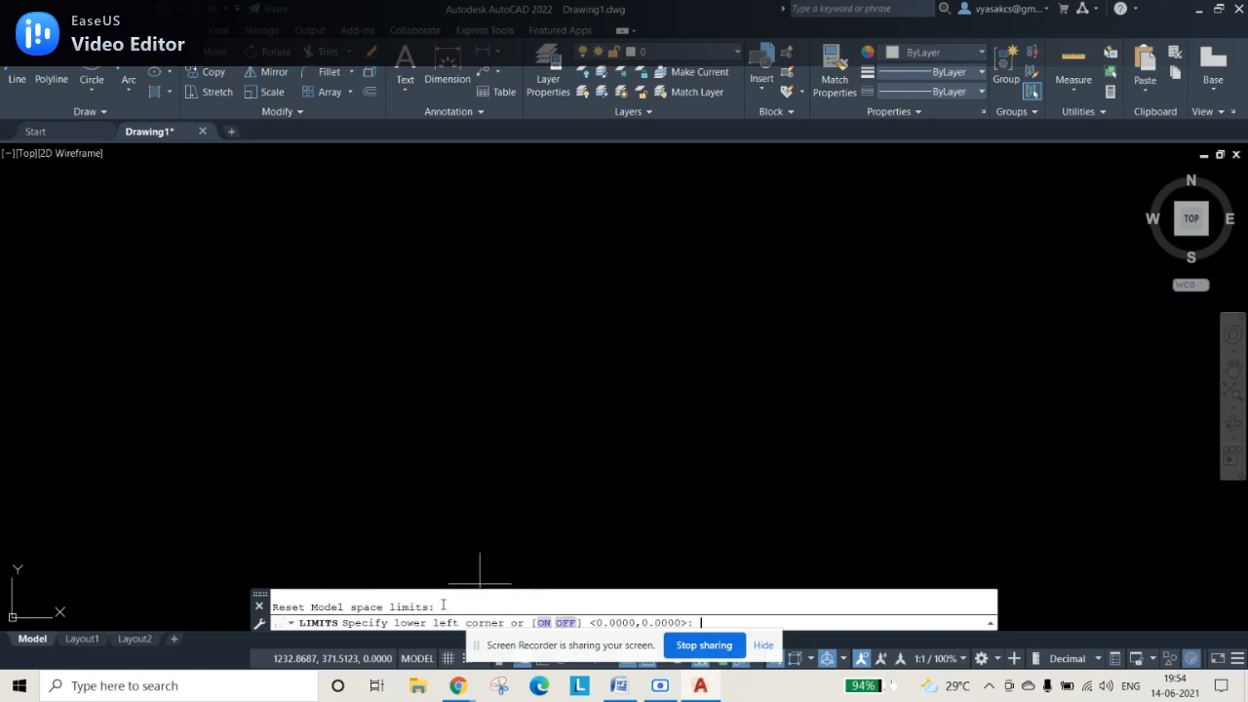
key(Return)
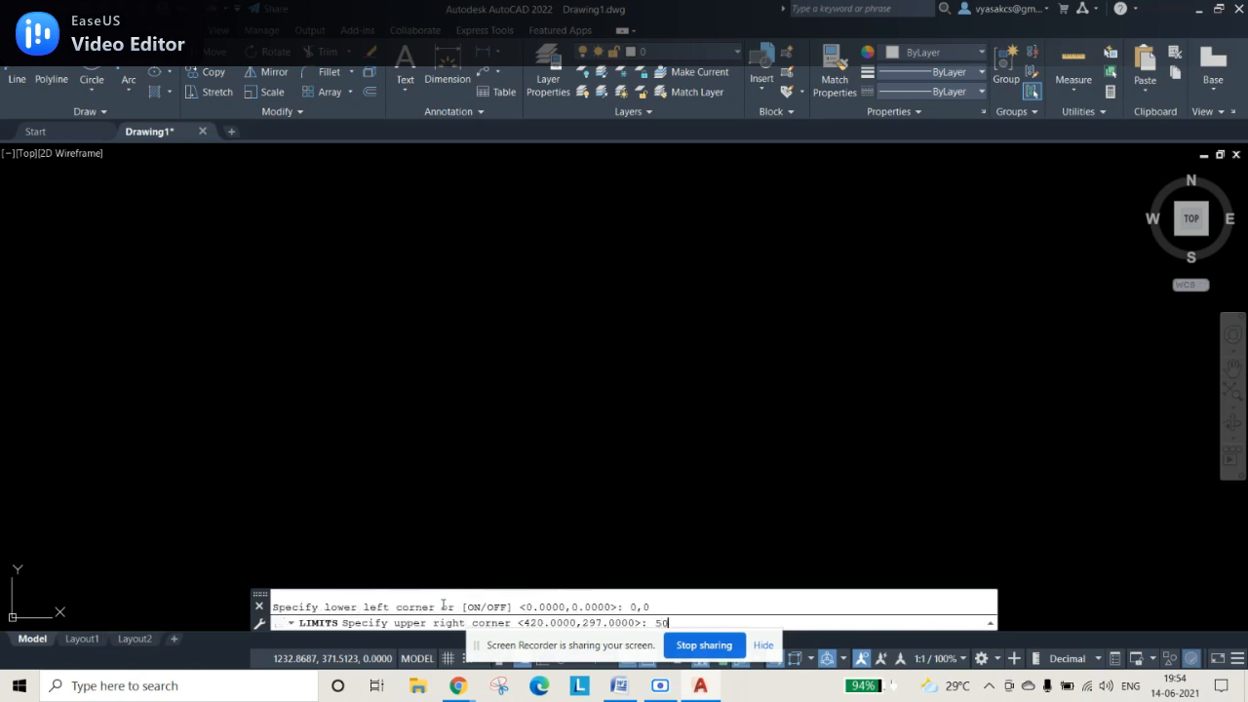
key(Return)
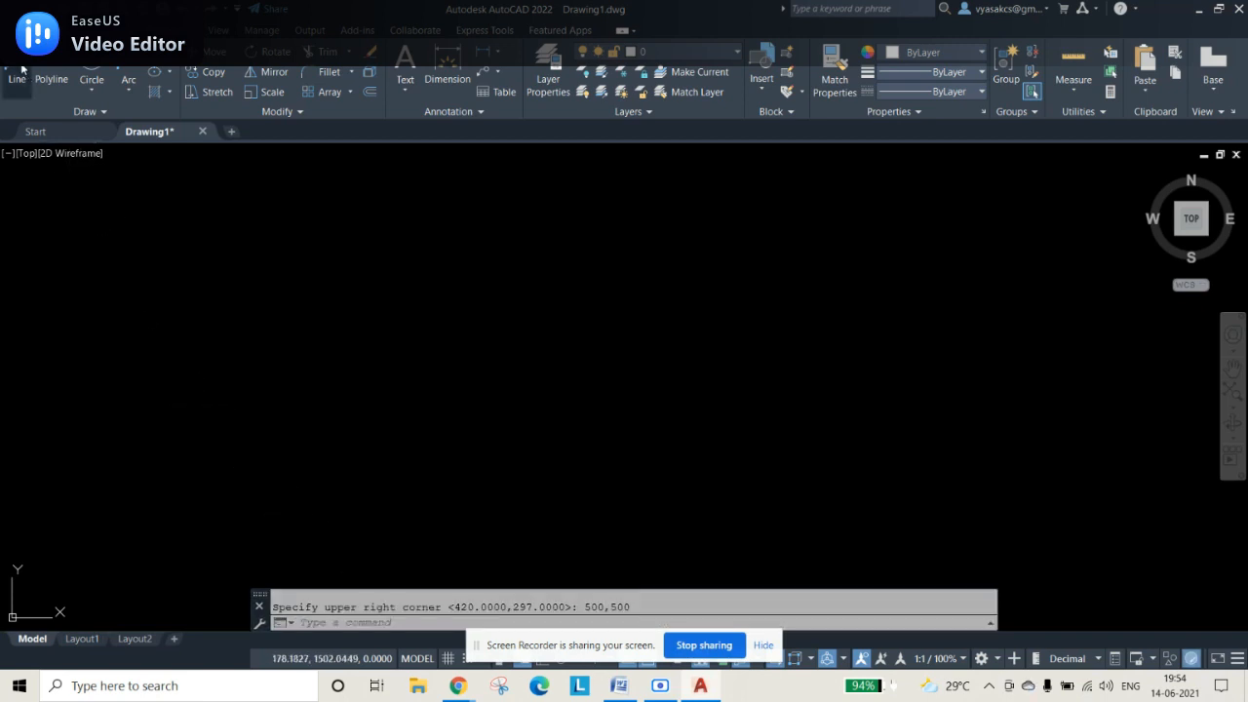
Step: Draw a horizontal line 150 units long with Ortho mode turned on
click(17, 73)
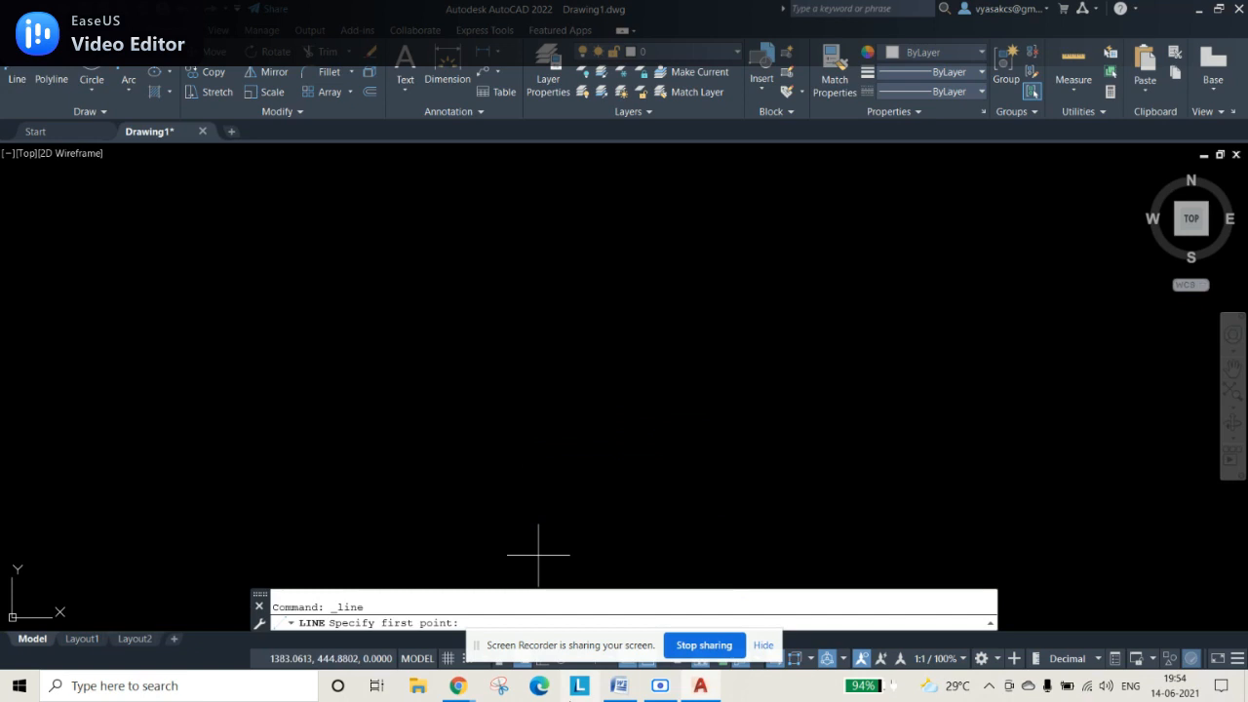
click(620, 686)
click(626, 688)
click(292, 361)
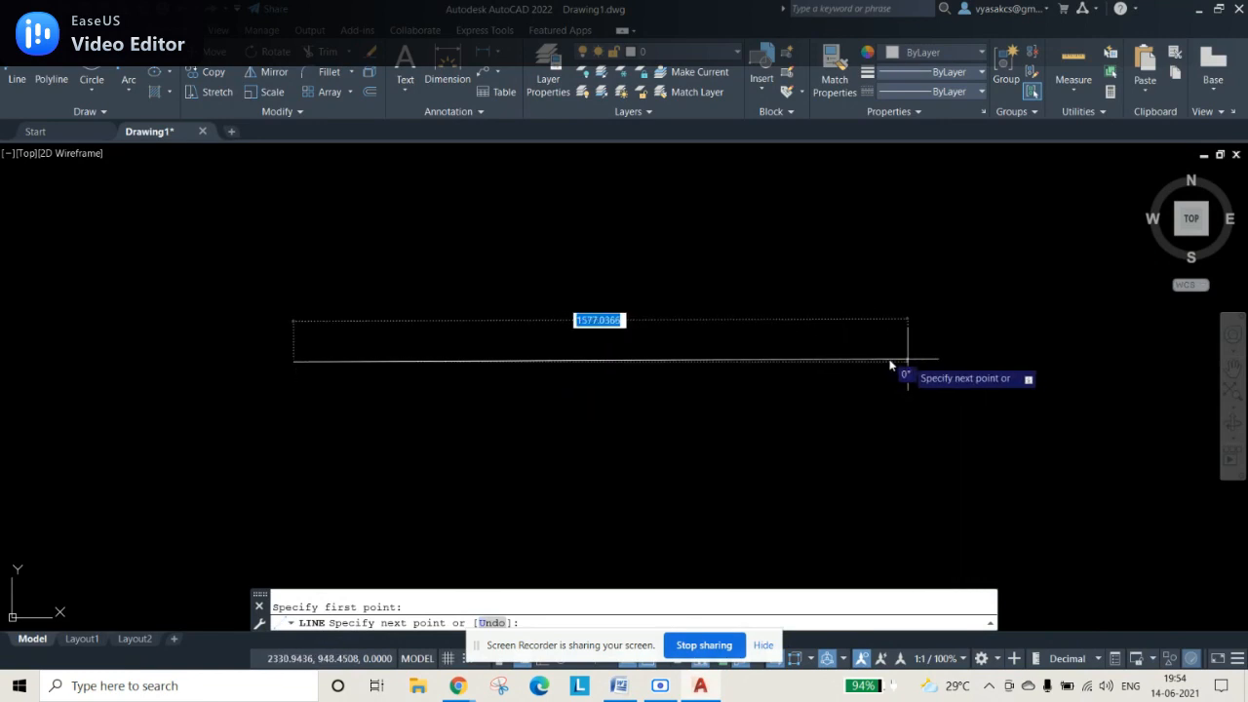
drag(525, 655, 1071, 599)
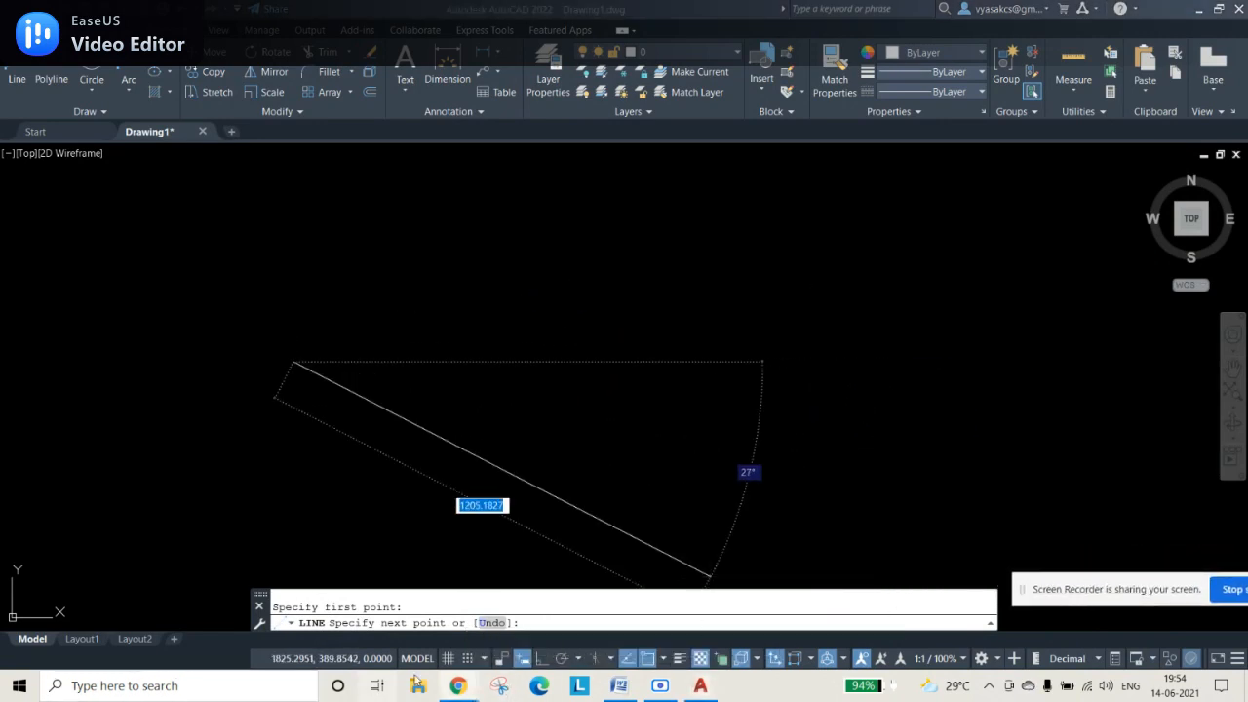
click(539, 661)
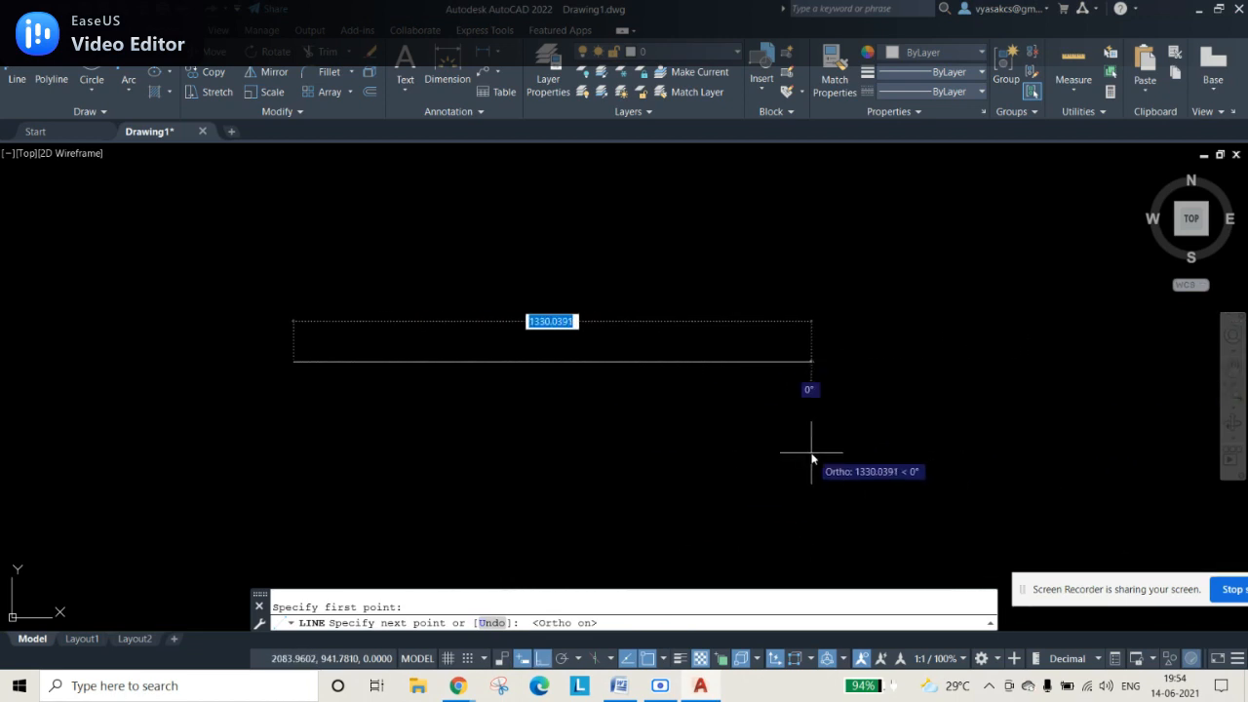
text(15)
key(Return)
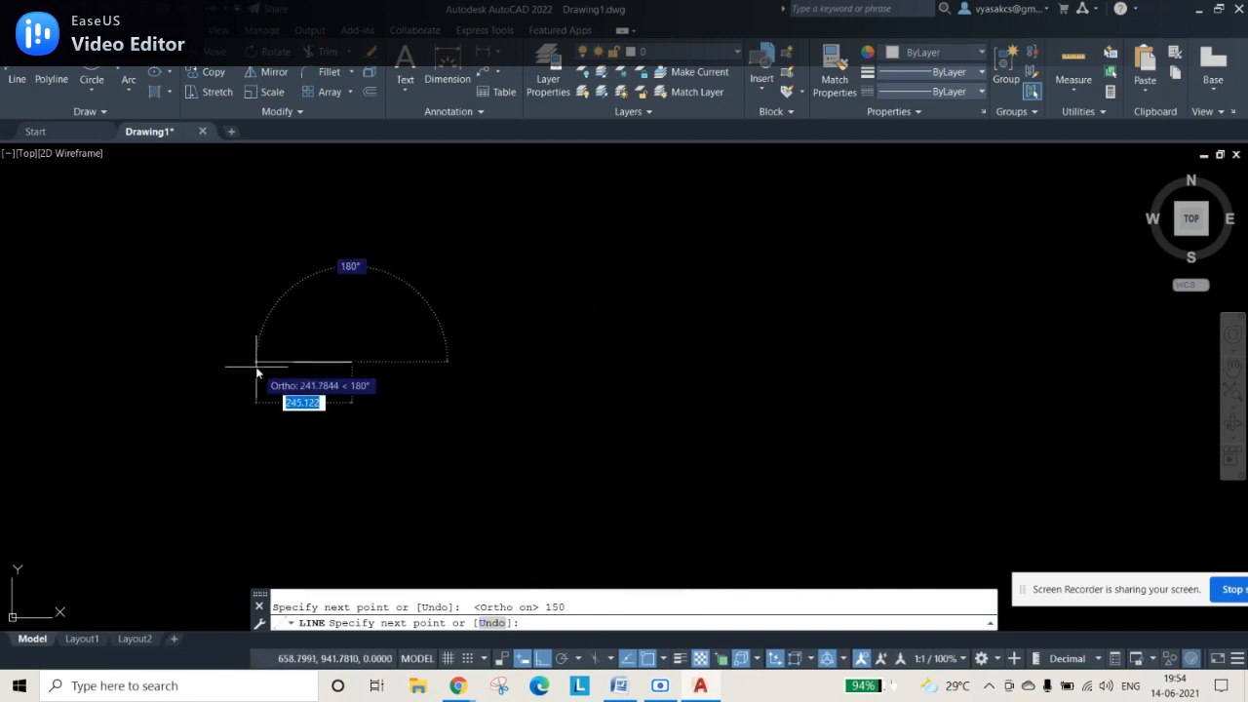
scroll(293, 363, up, 5)
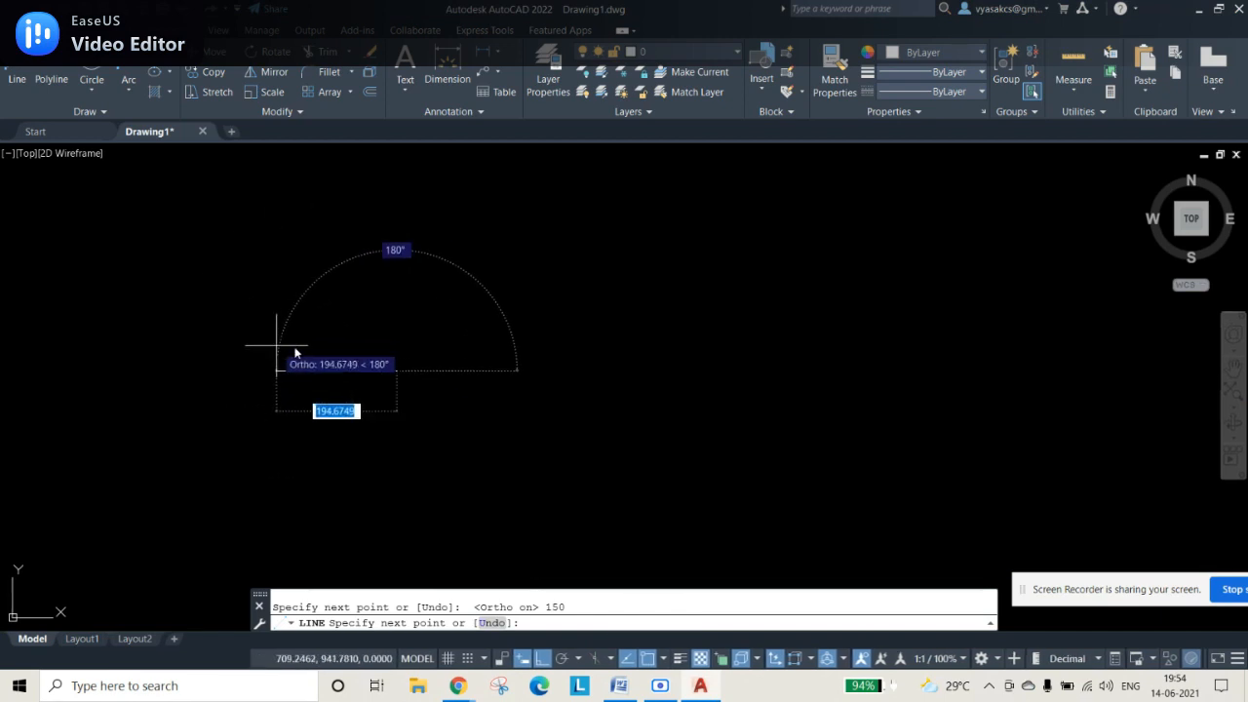
scroll(281, 385, up, 6)
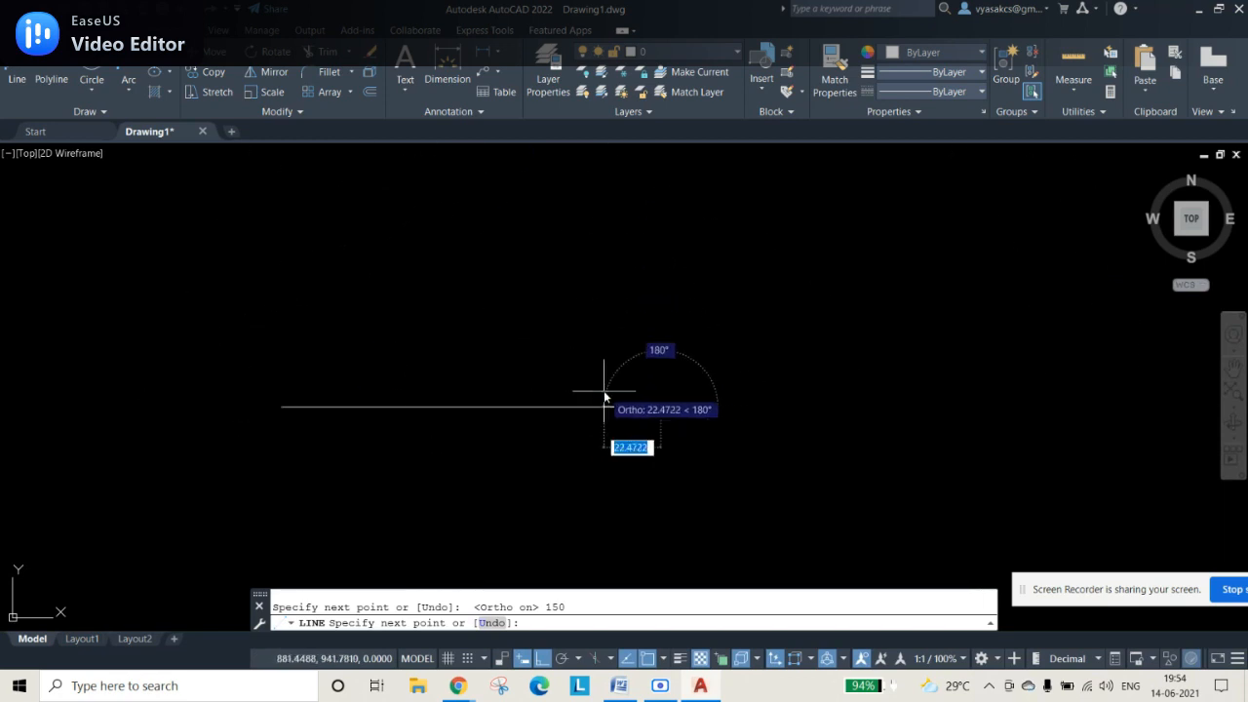
key(Escape)
Step: Draw a separate vertical line 100 units long, downward, to the right of the horizontal line
click(17, 78)
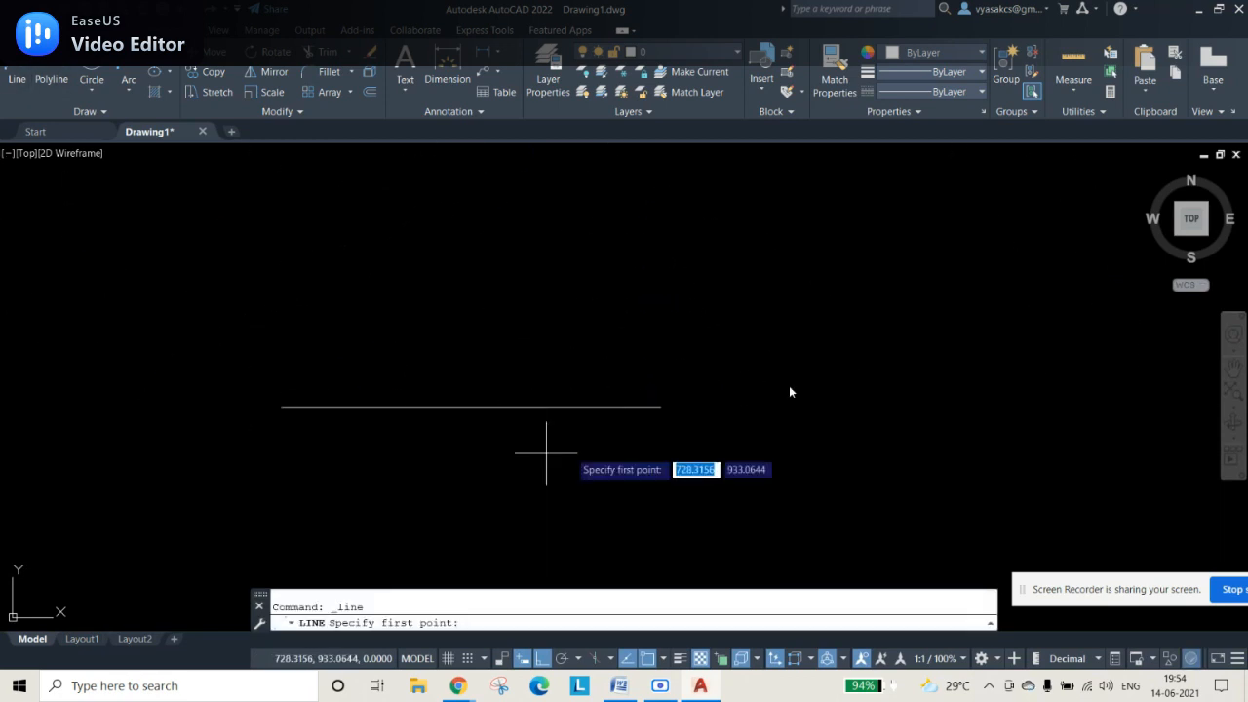
click(797, 284)
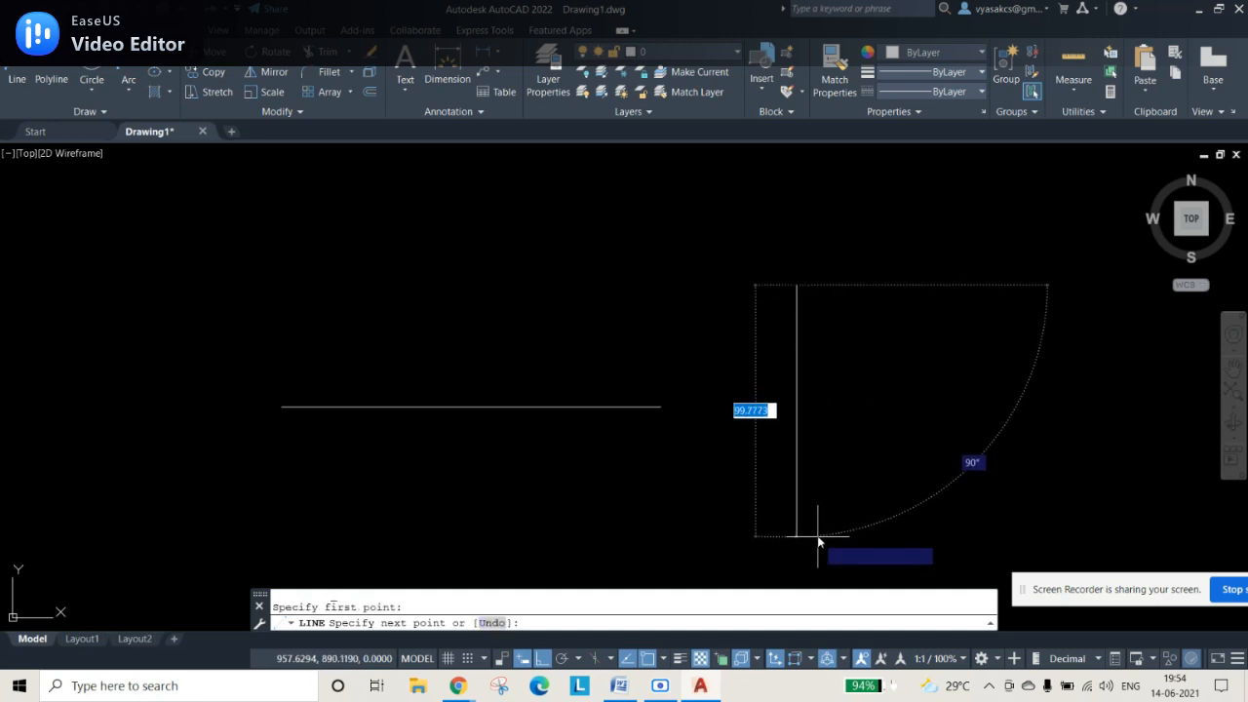
click(618, 686)
click(618, 685)
text(100)
key(Return)
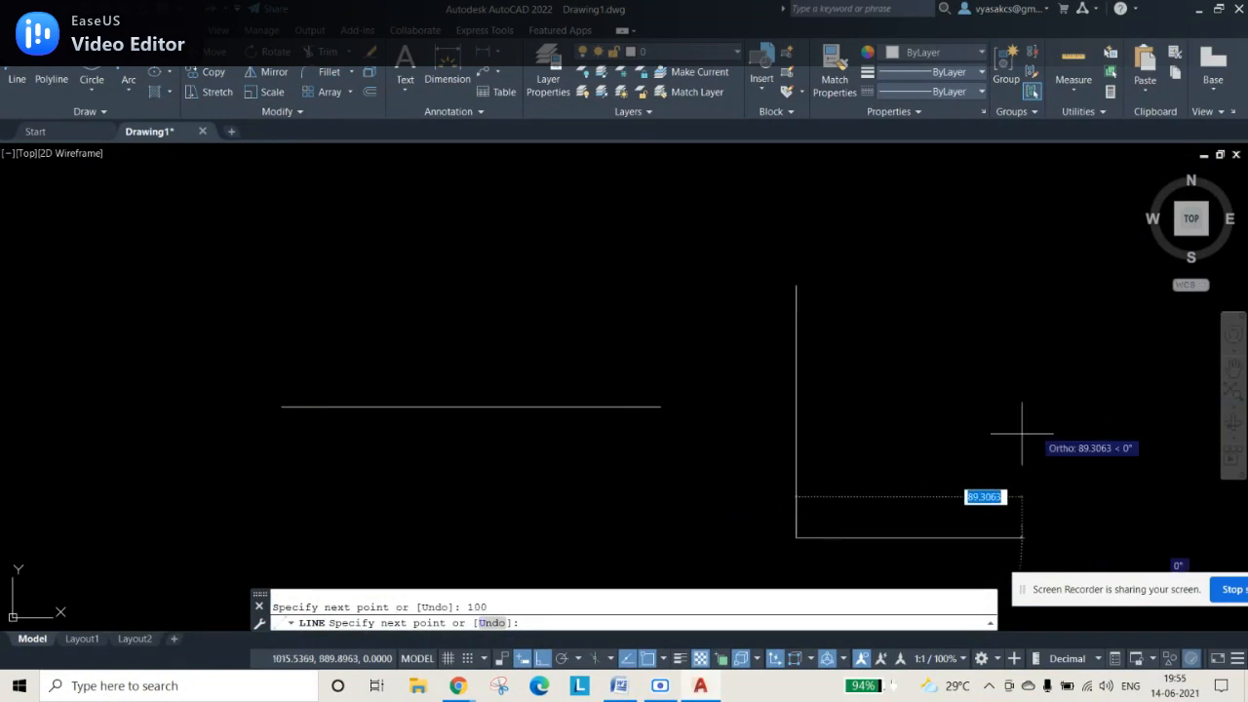
key(Escape)
Step: Move the vertical line by its midpoint onto the middle of the horizontal line so that the two cross
click(797, 366)
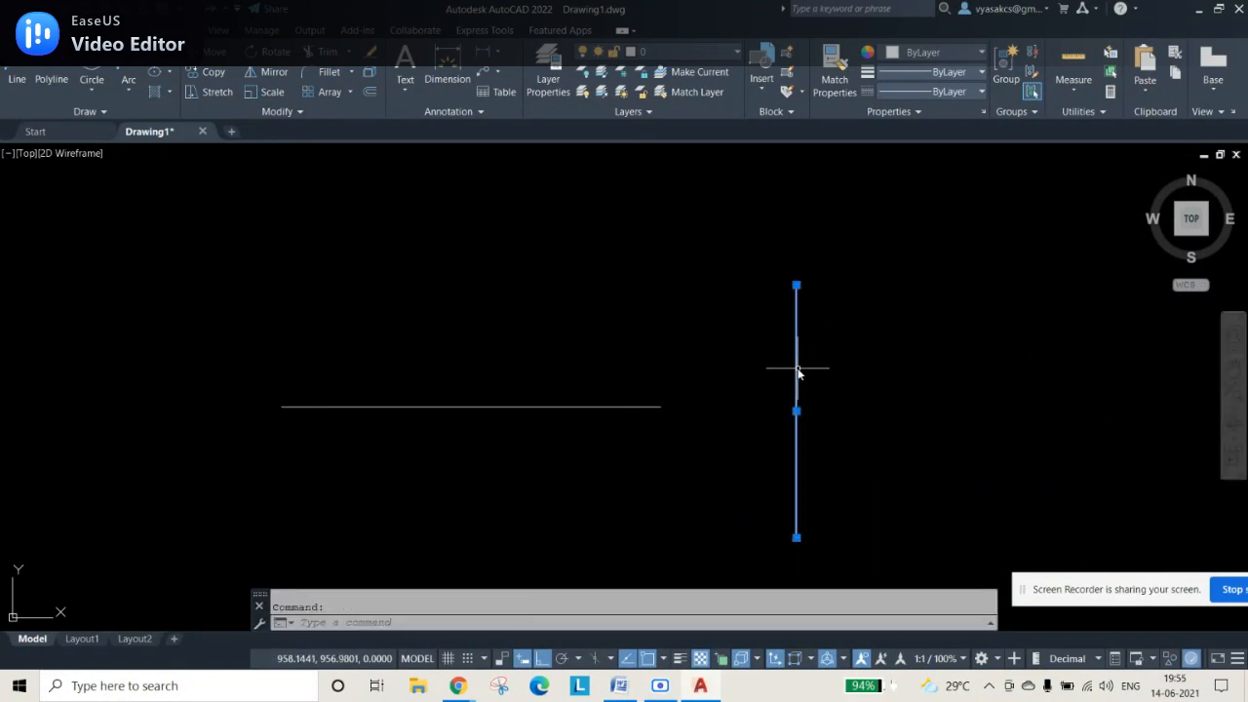
click(797, 411)
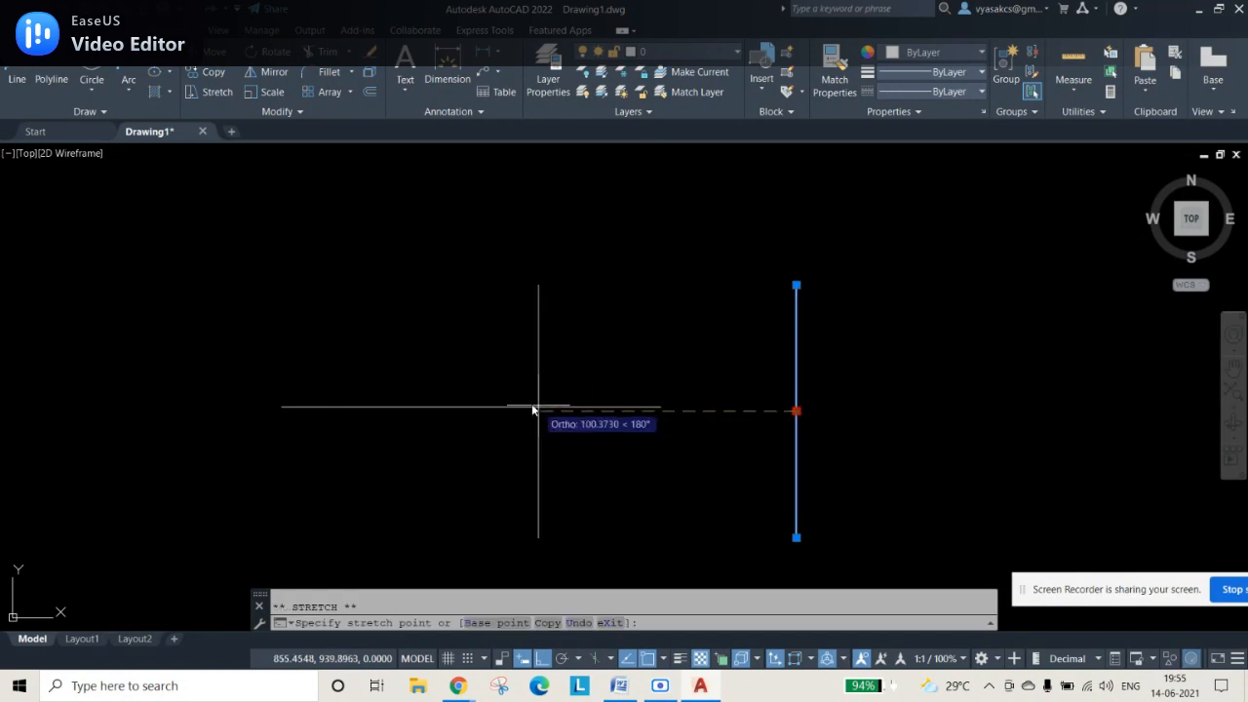
click(472, 412)
key(Escape)
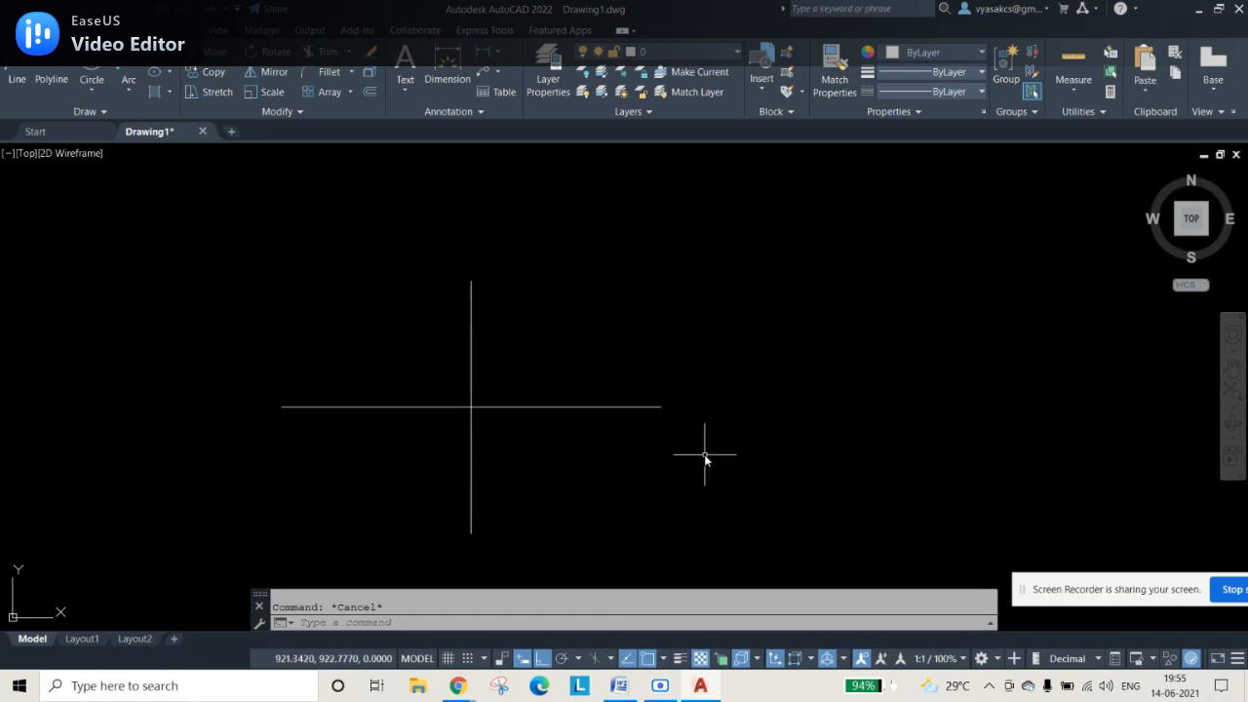
Step: Add the multiline text "A" with text height 4 just beyond the left end of the horizontal line
text(mt)
key(Return)
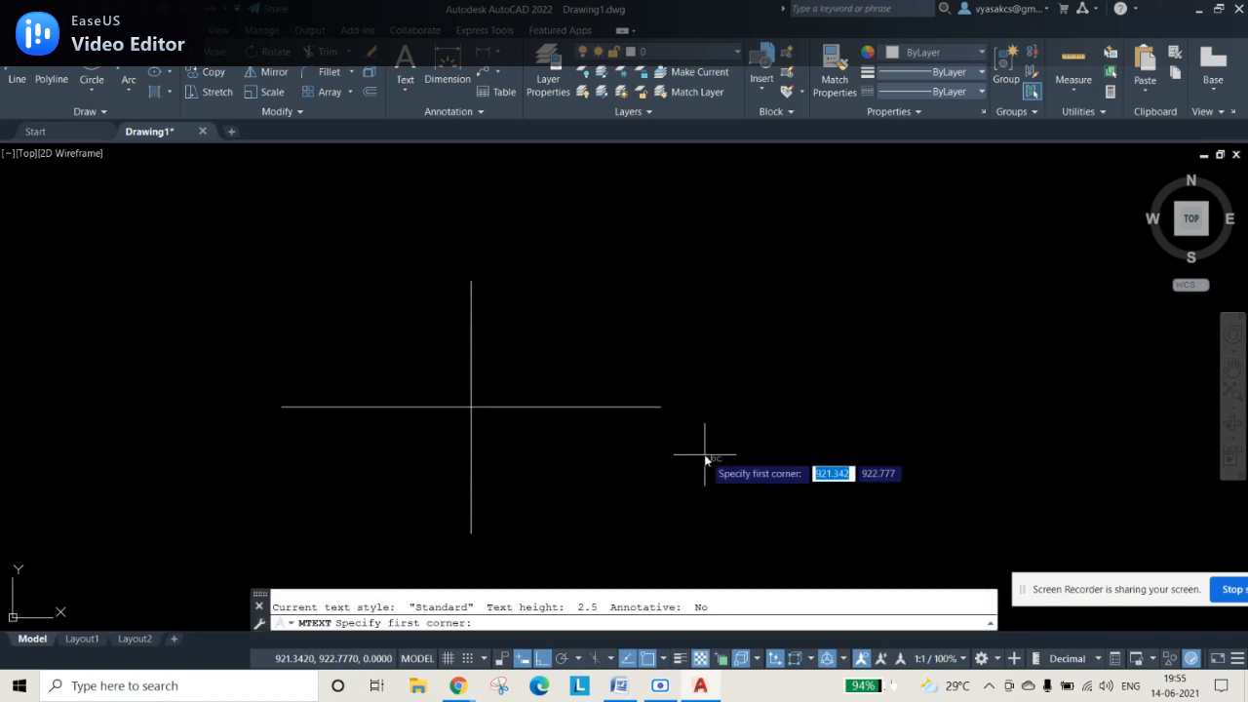
click(234, 403)
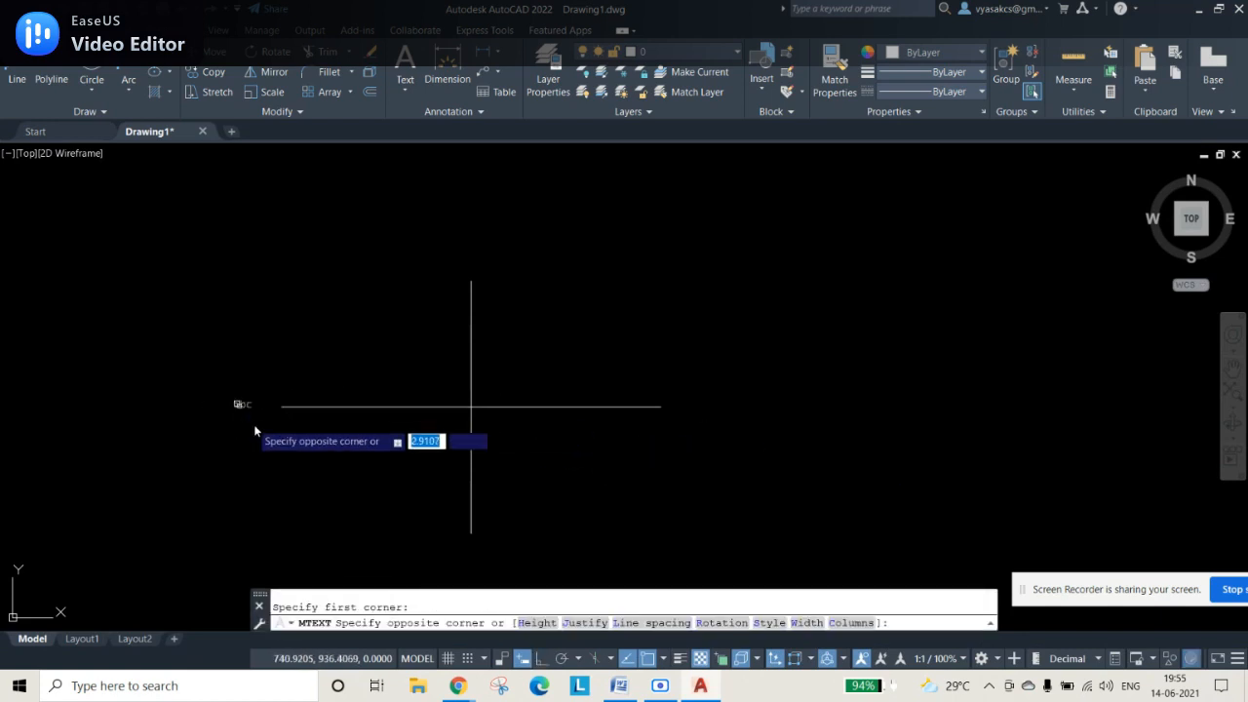
click(263, 430)
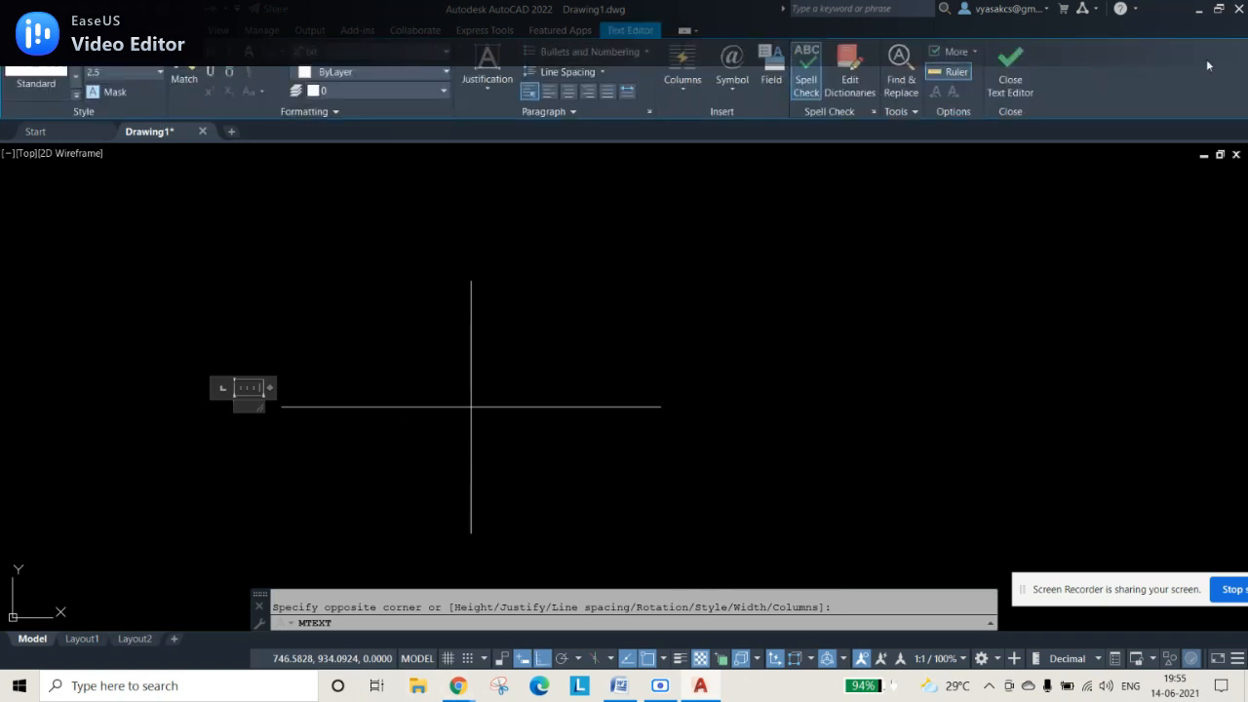
click(158, 74)
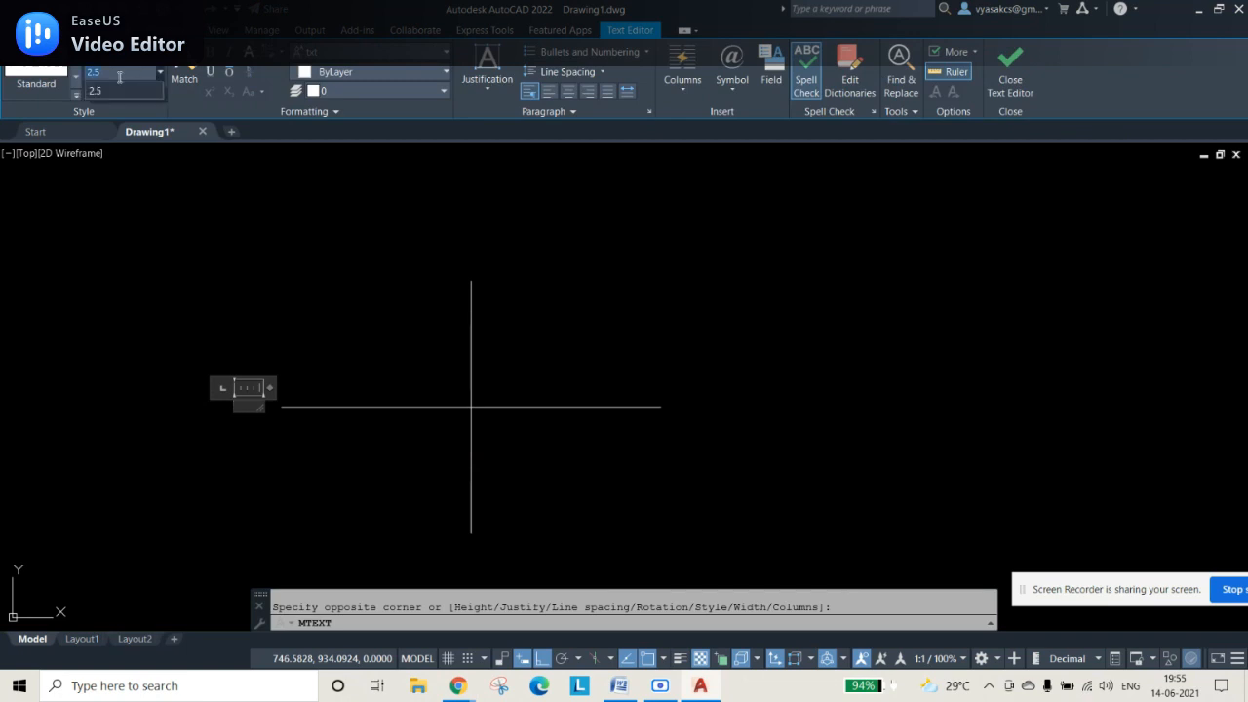
text(4)
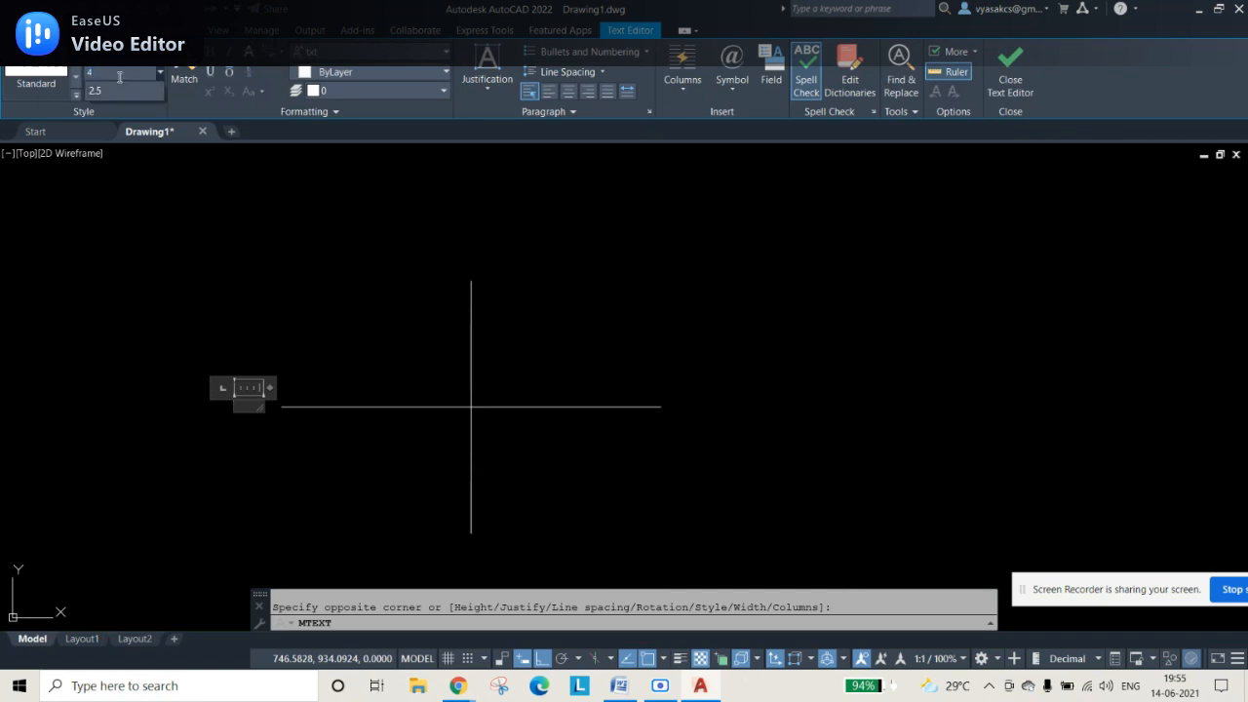
key(Return)
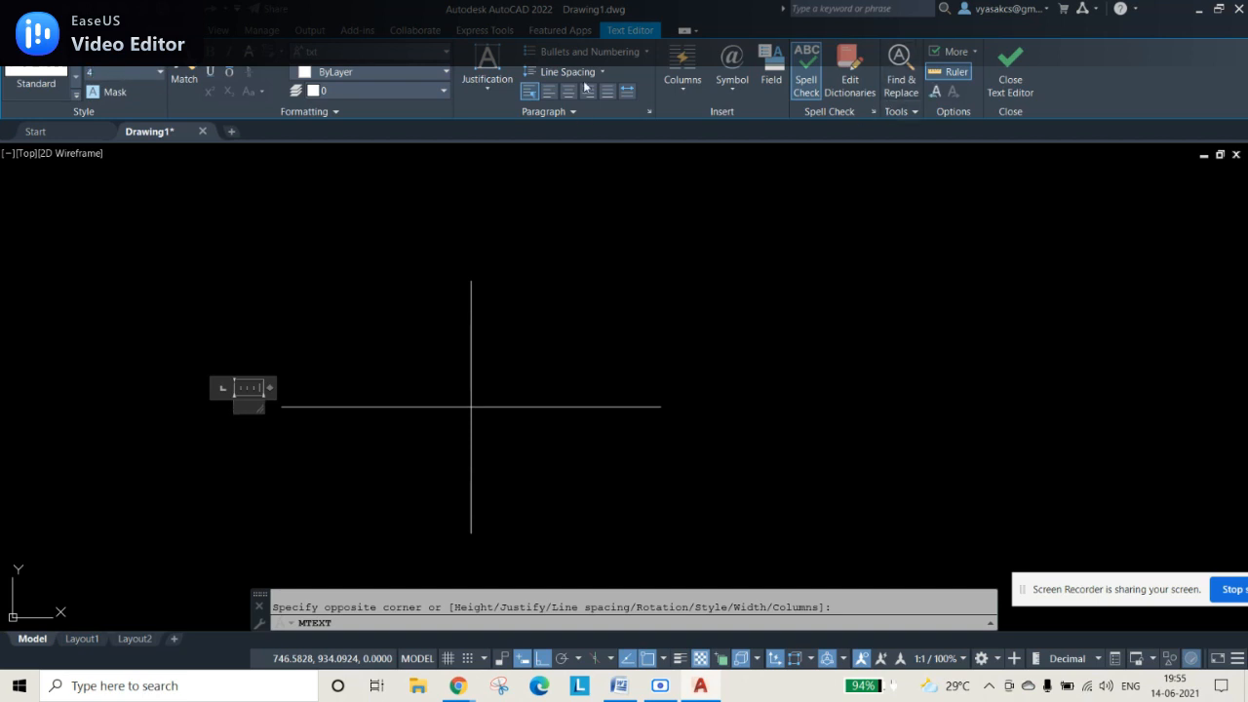
text(0.)
key(Caps_Lock)
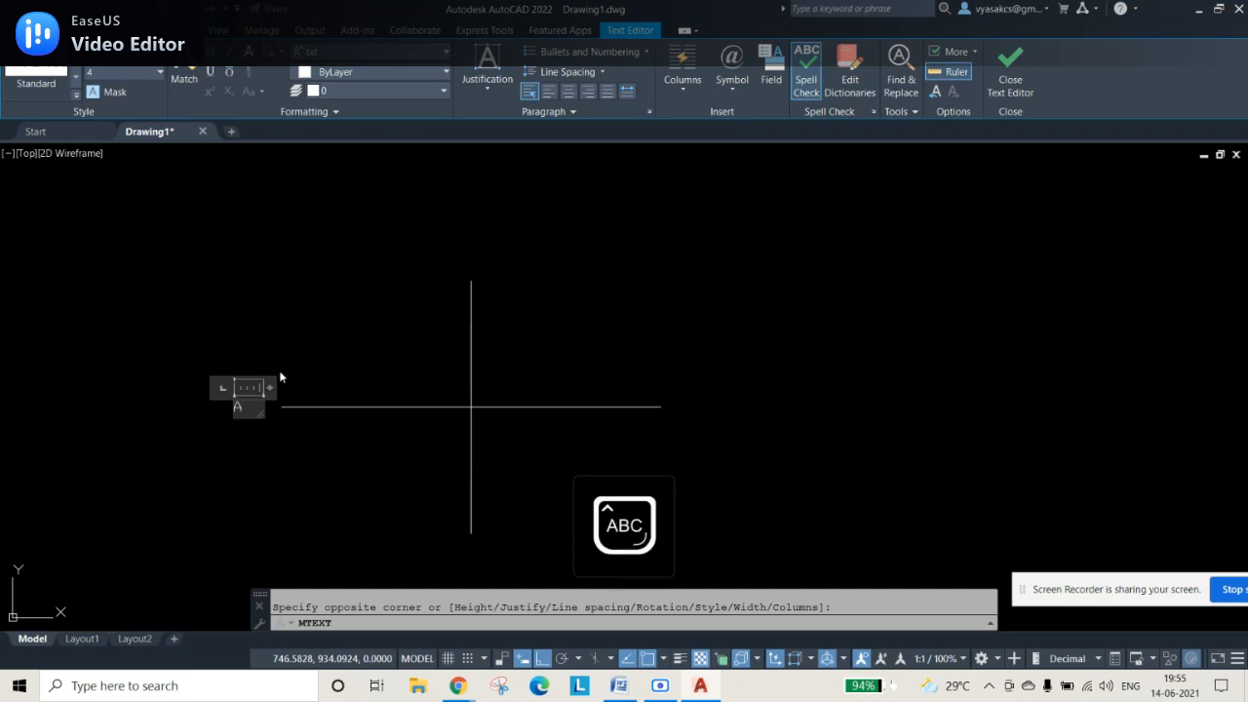
click(1010, 80)
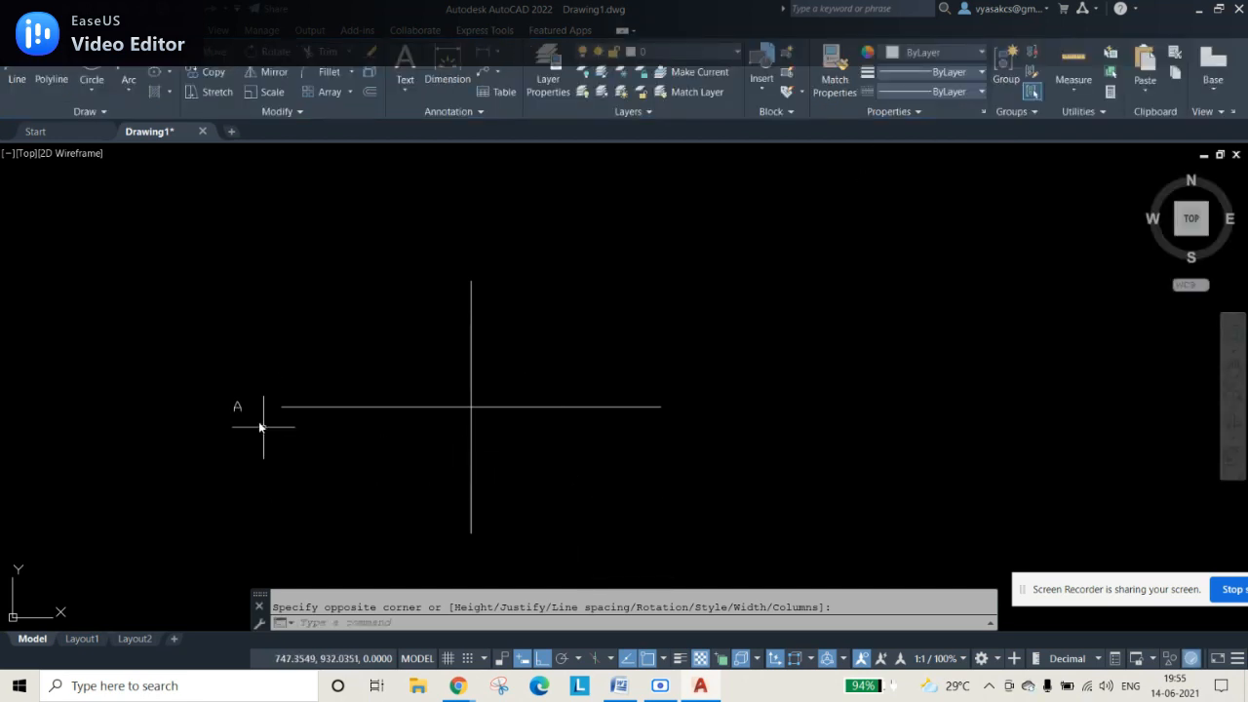
Step: Move the label A horizontally closer to the left end of the horizontal line
click(237, 407)
click(234, 402)
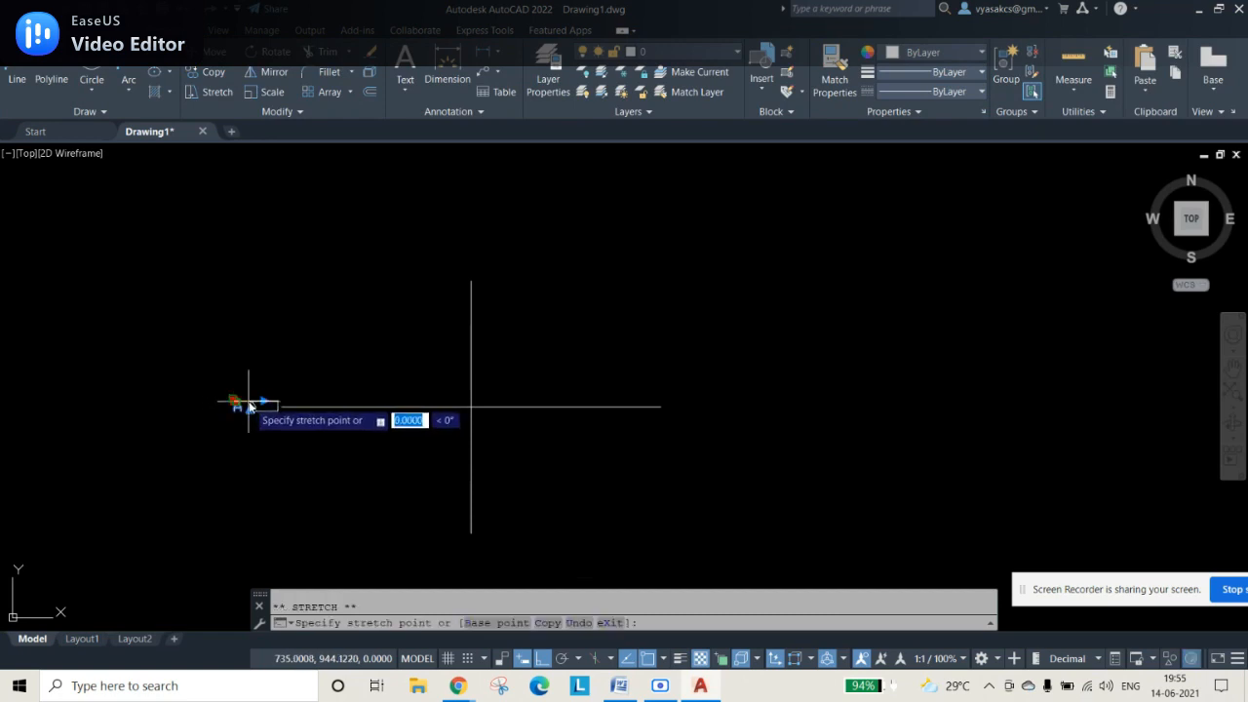
click(258, 403)
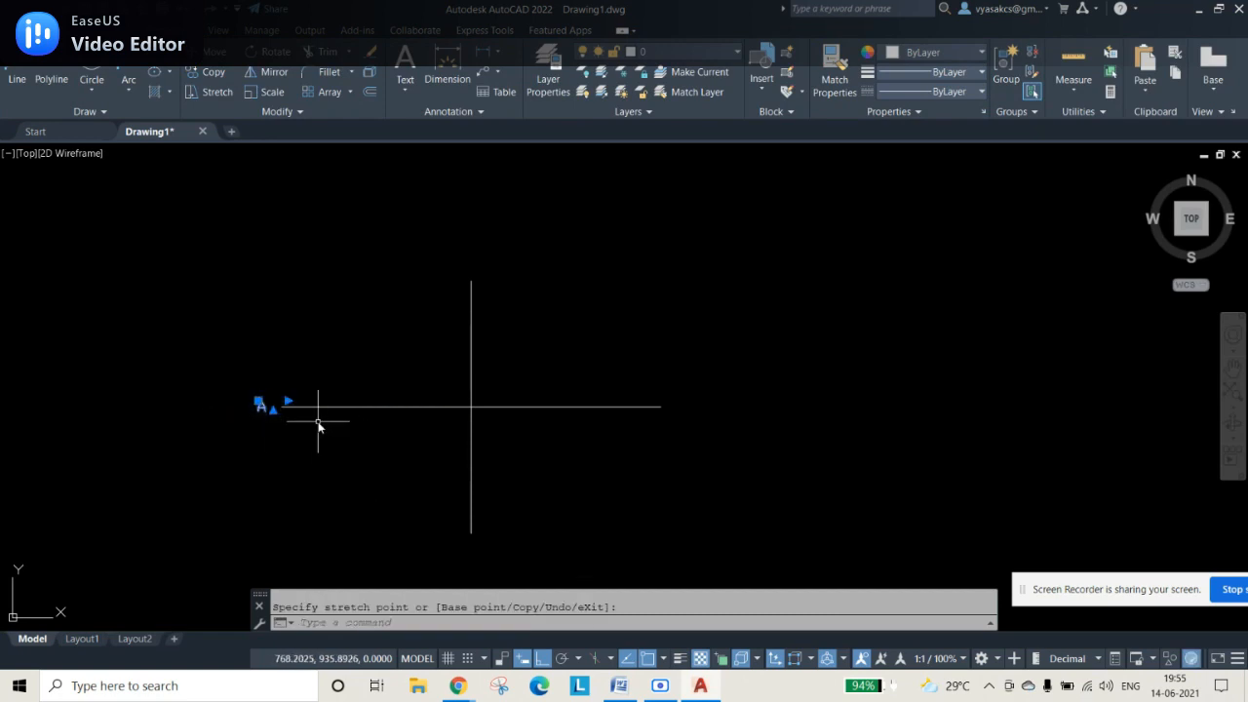
Step: Paste a copy of label A just beyond the right end of the horizontal line and change its text to "B"
key(ctrl+v)
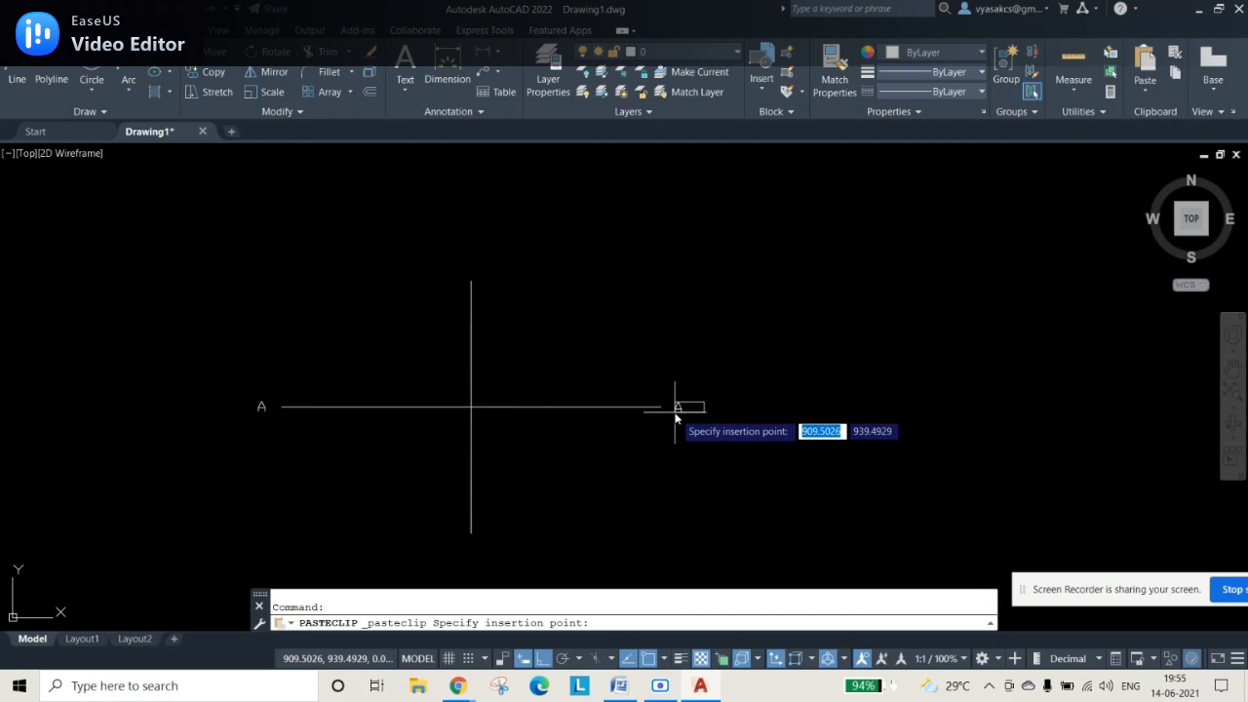
click(678, 416)
double_click(680, 414)
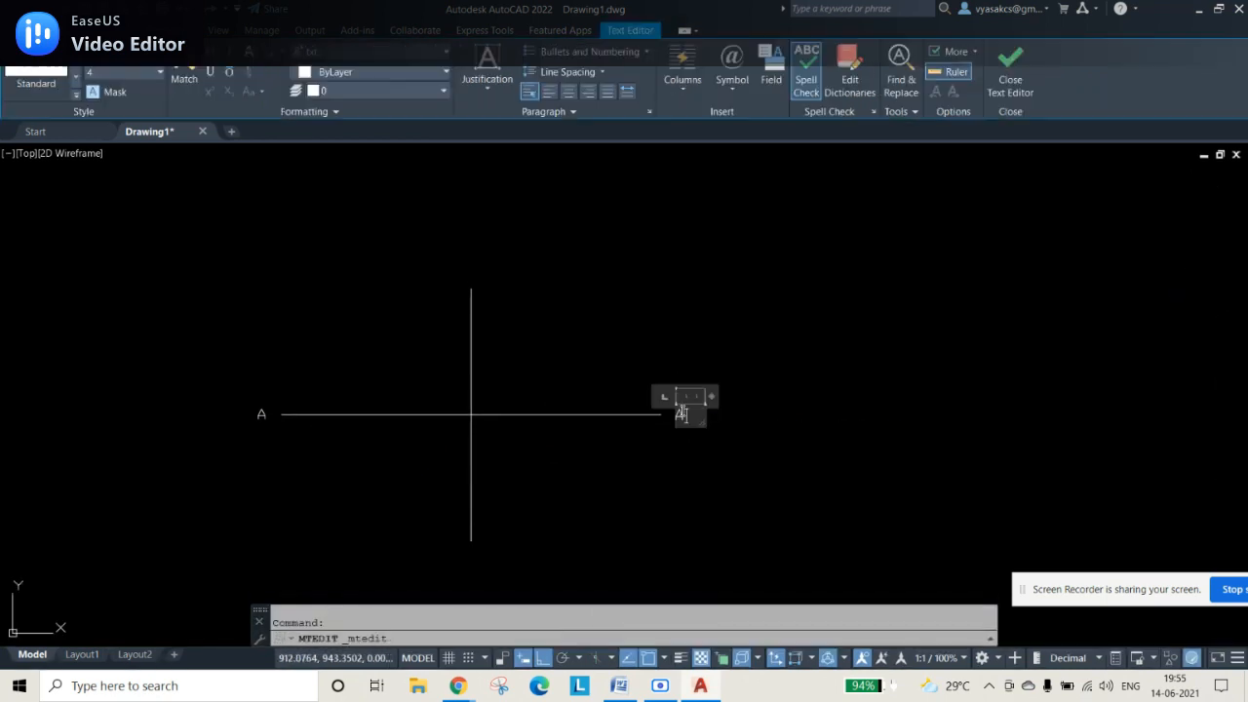
key(BackSpace)
text(B)
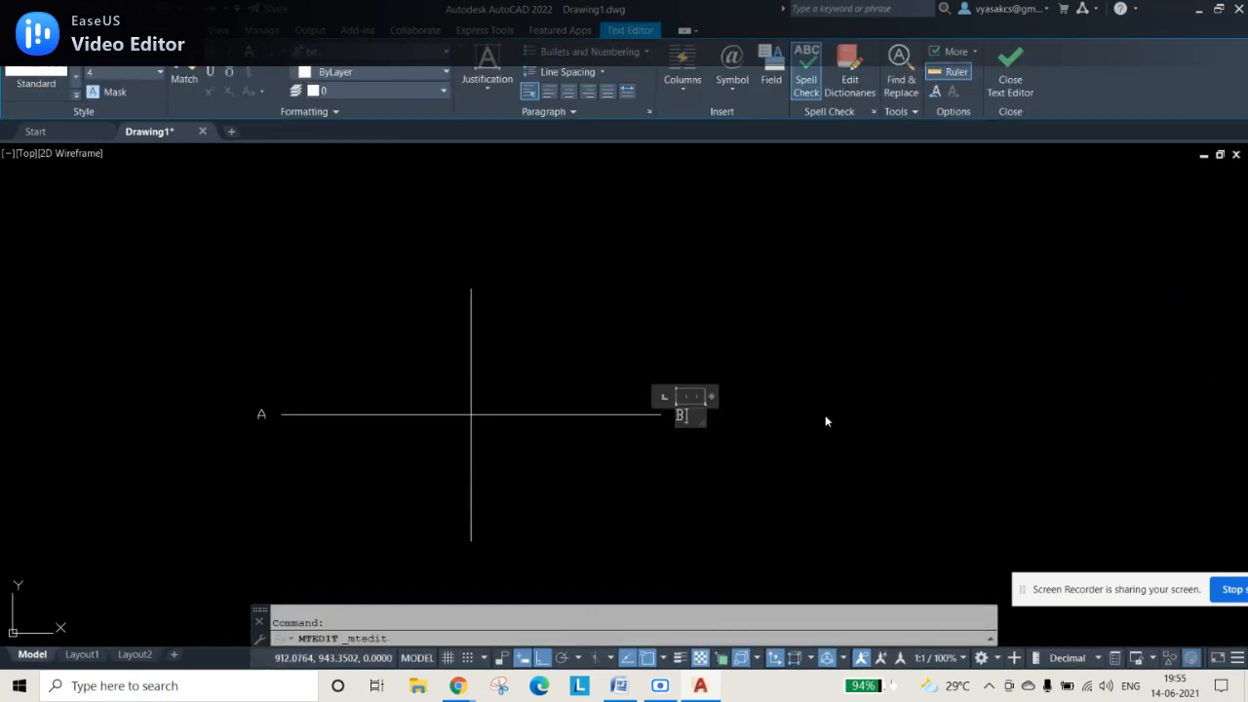
click(825, 421)
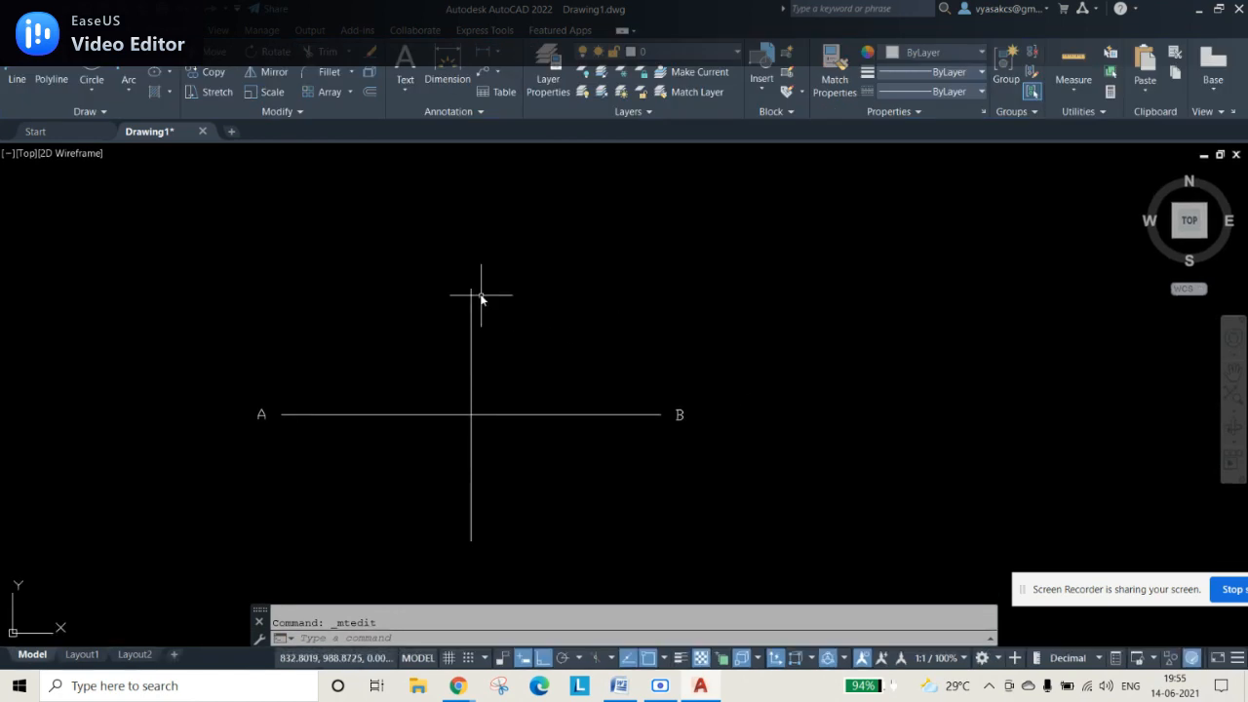
Step: Paste a copy of label A just above the upper end of the vertical line and change its text to "C"
key(ctrl+v)
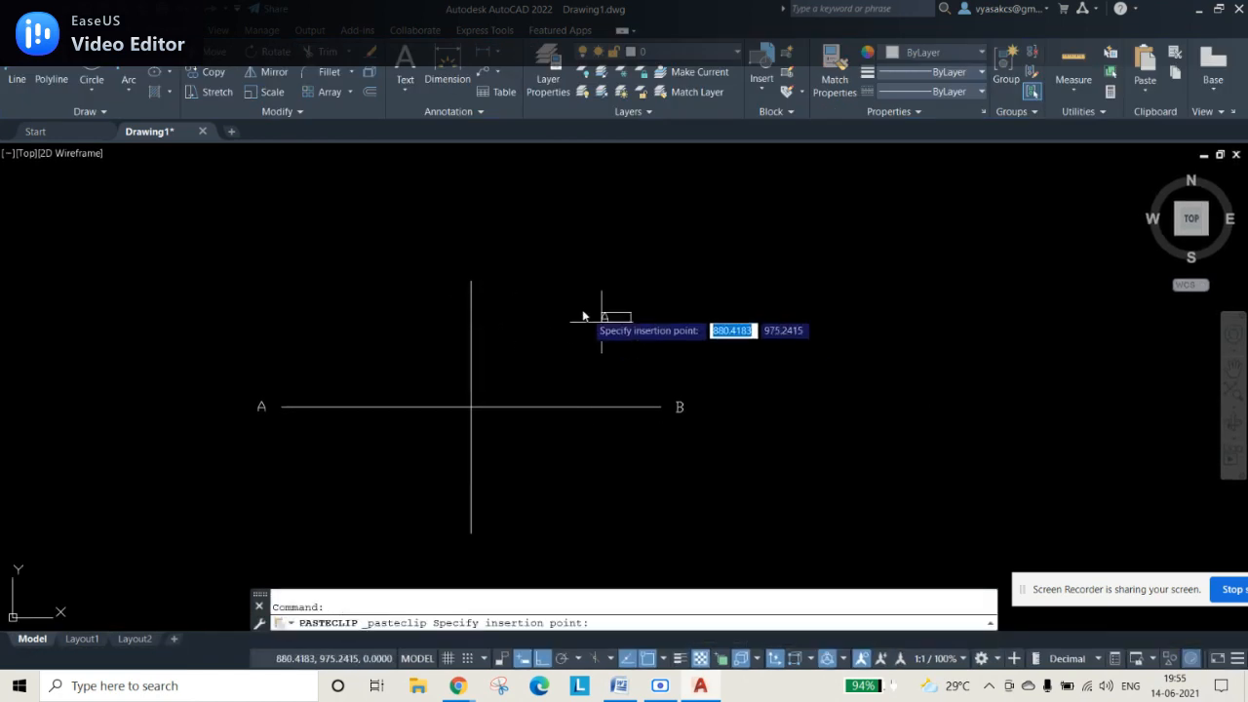
click(481, 263)
click(483, 259)
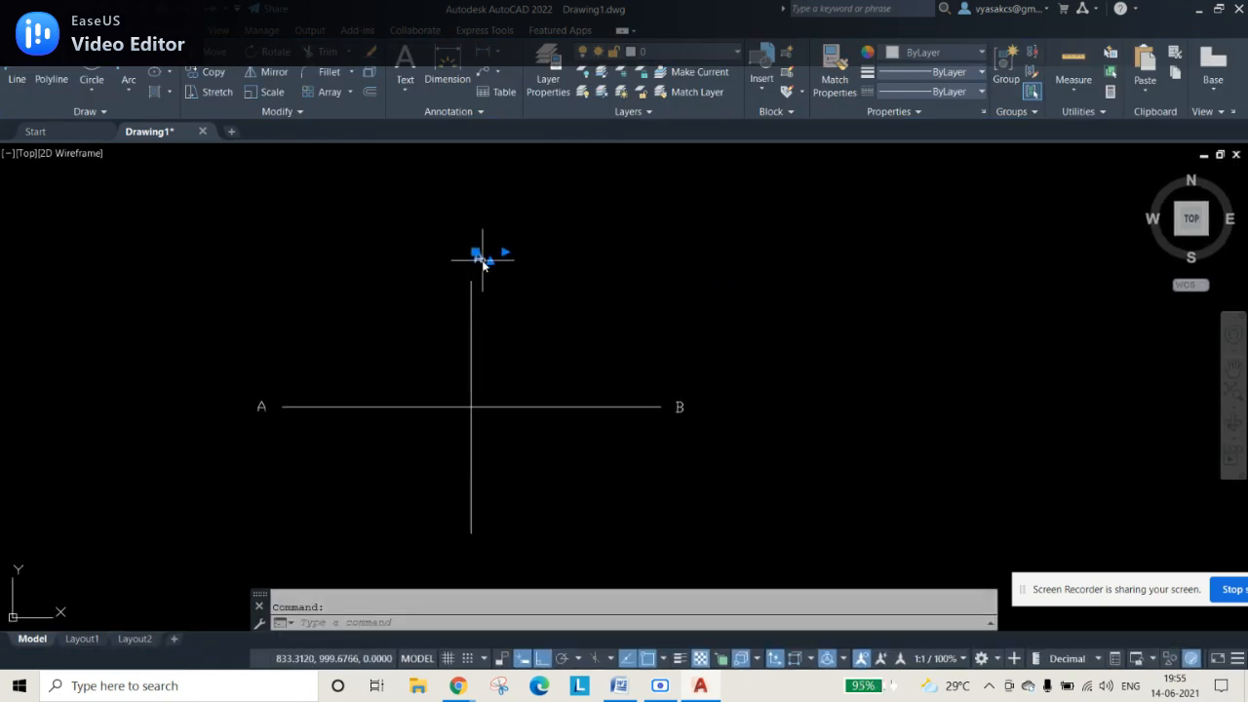
double_click(482, 260)
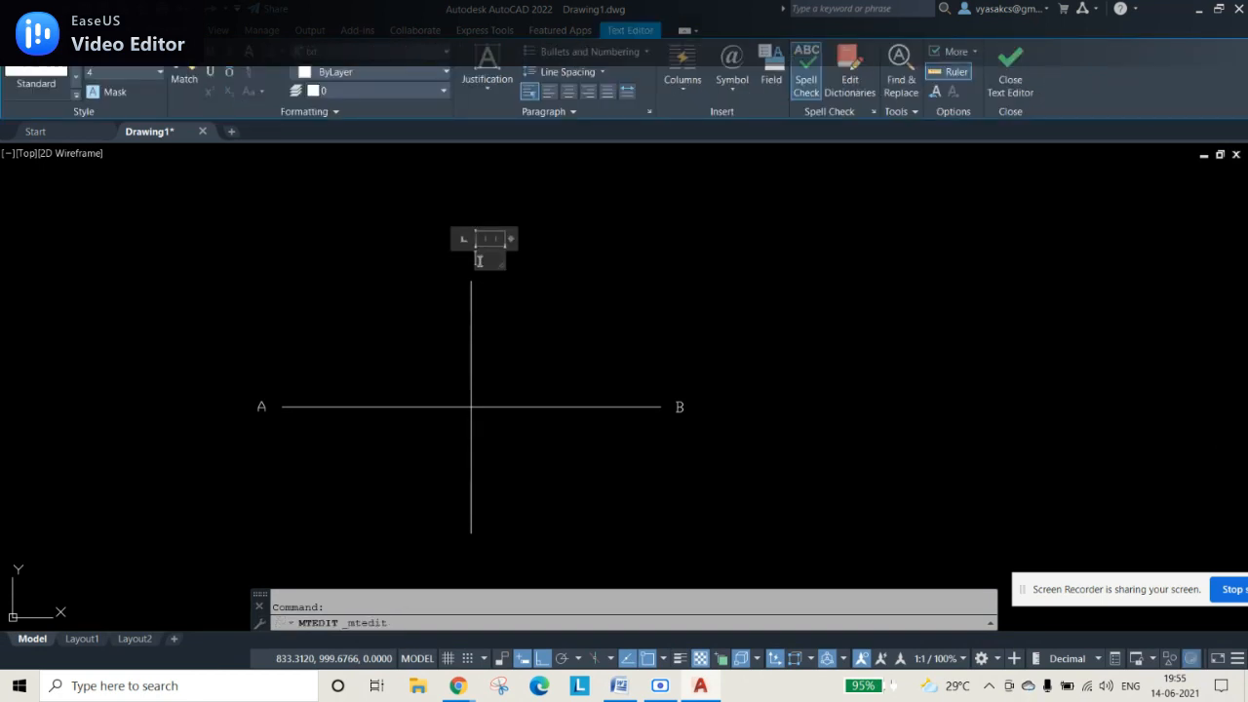
click(524, 516)
Step: Paste another copy of label A just below the lower end of the vertical line and change its text to "D"
key(ctrl+c)
key(ctrl+v)
click(475, 570)
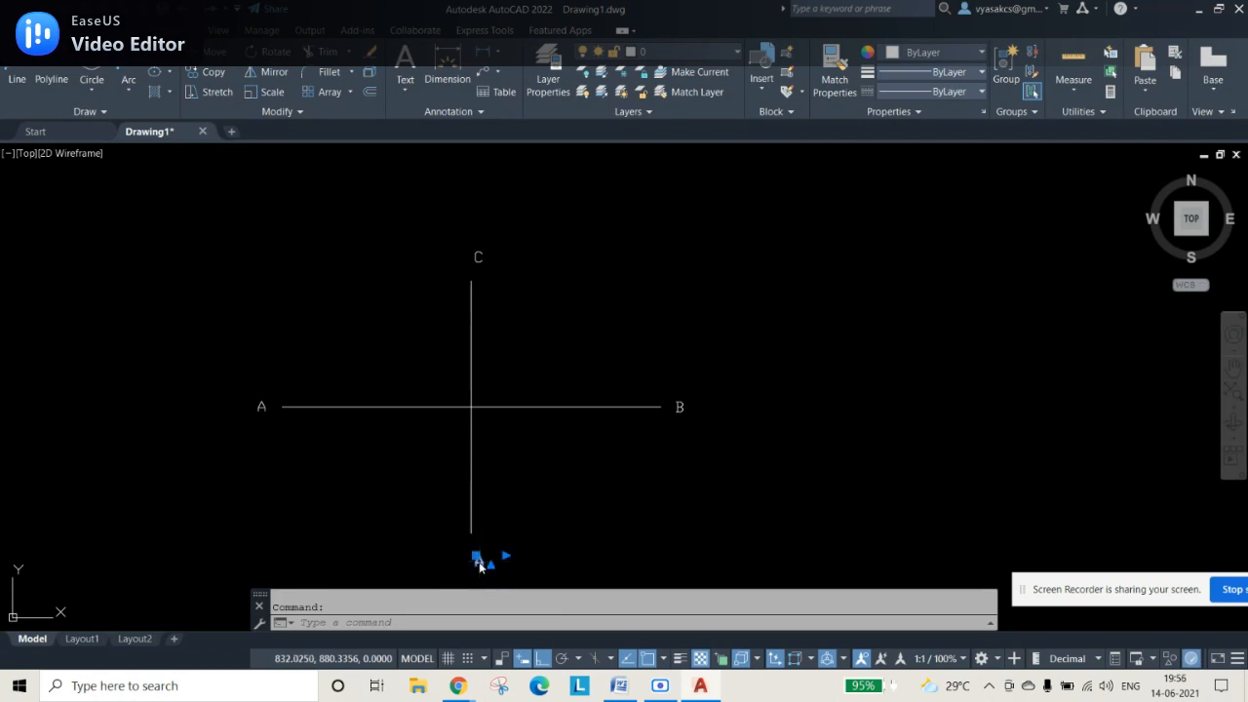
double_click(479, 561)
key(BackSpace)
text(D)
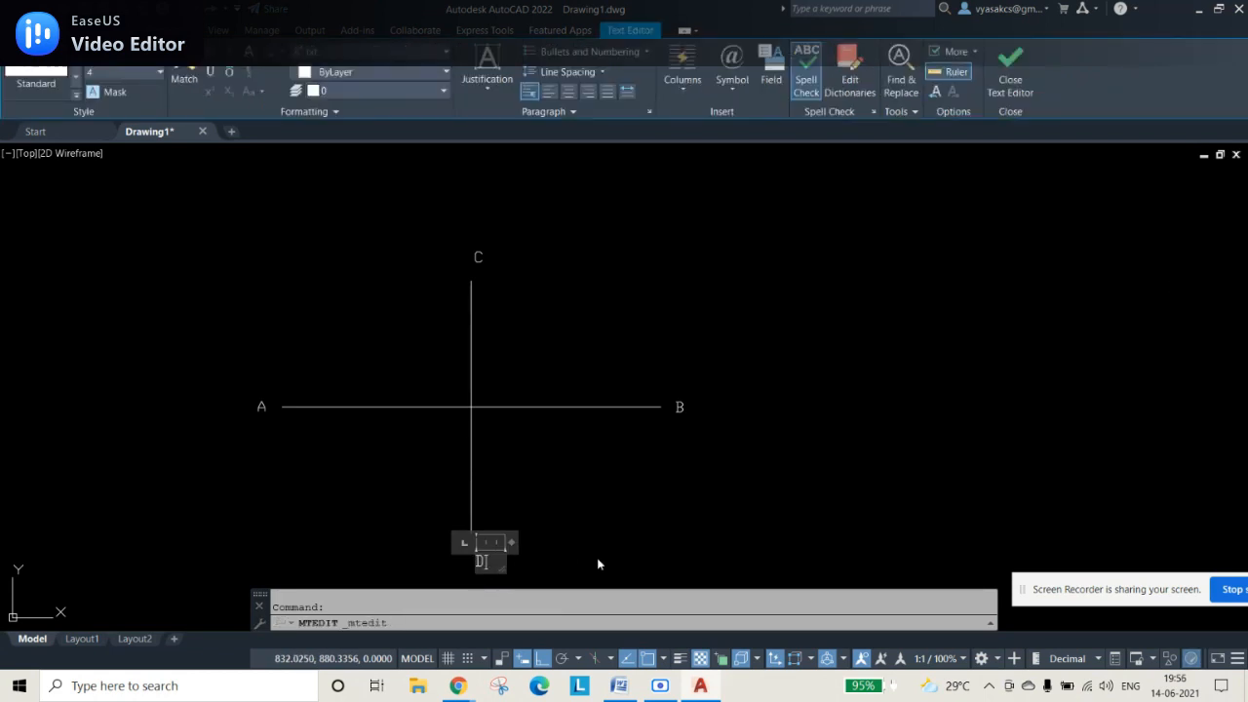
click(817, 502)
Step: Draw a circle centred on end A of the horizontal line with its 75 unit radius reaching the crossing of the two lines
scroll(400, 395, up, 4)
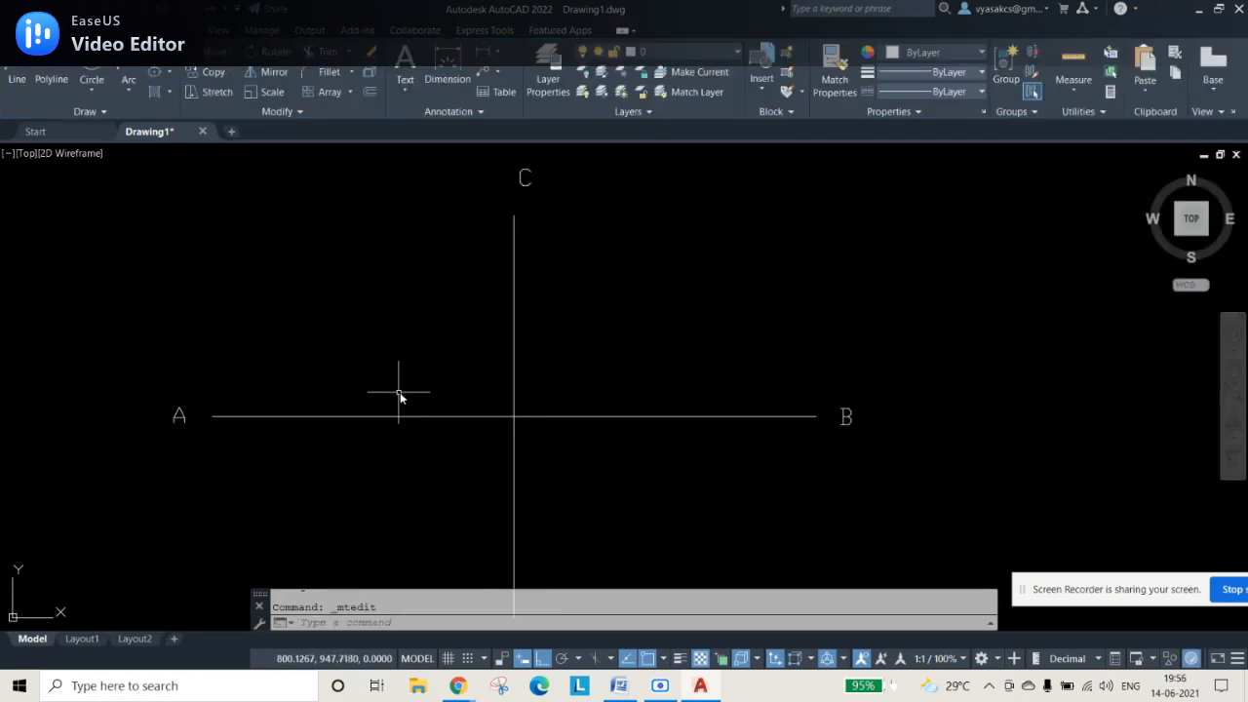
scroll(478, 438, down, 2)
middle_drag(465, 501, 505, 450)
scroll(505, 447, down, 2)
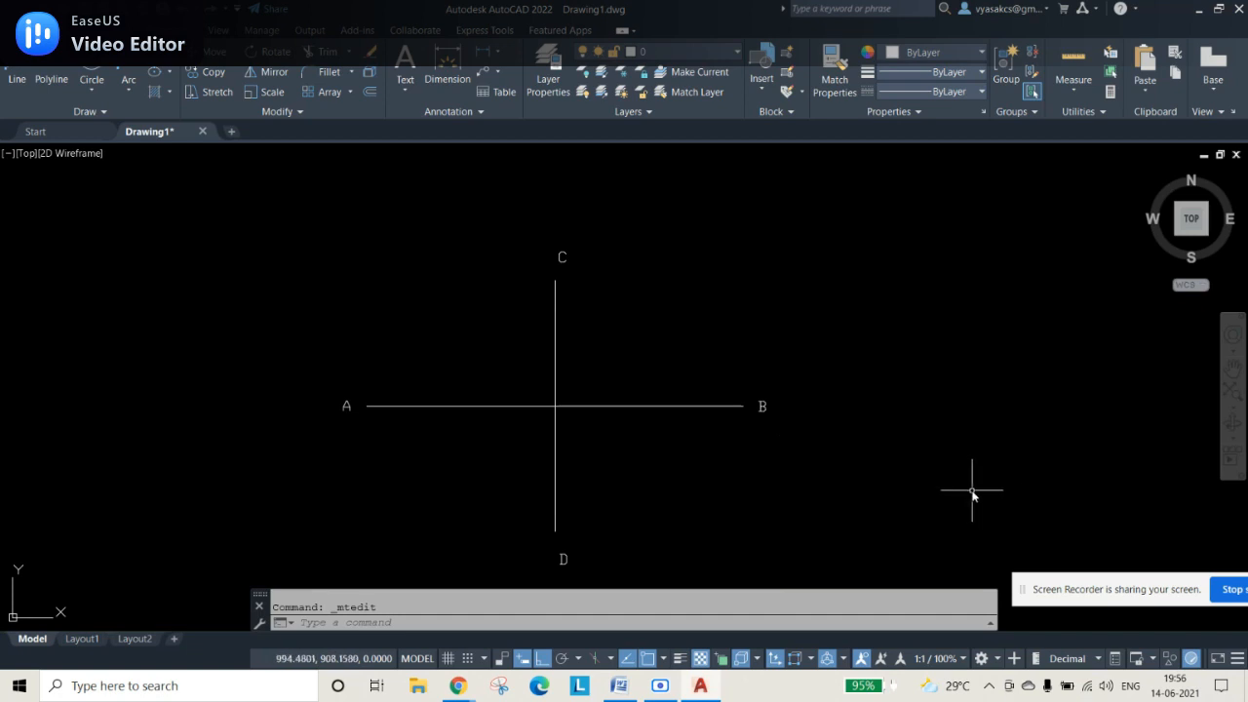
click(92, 70)
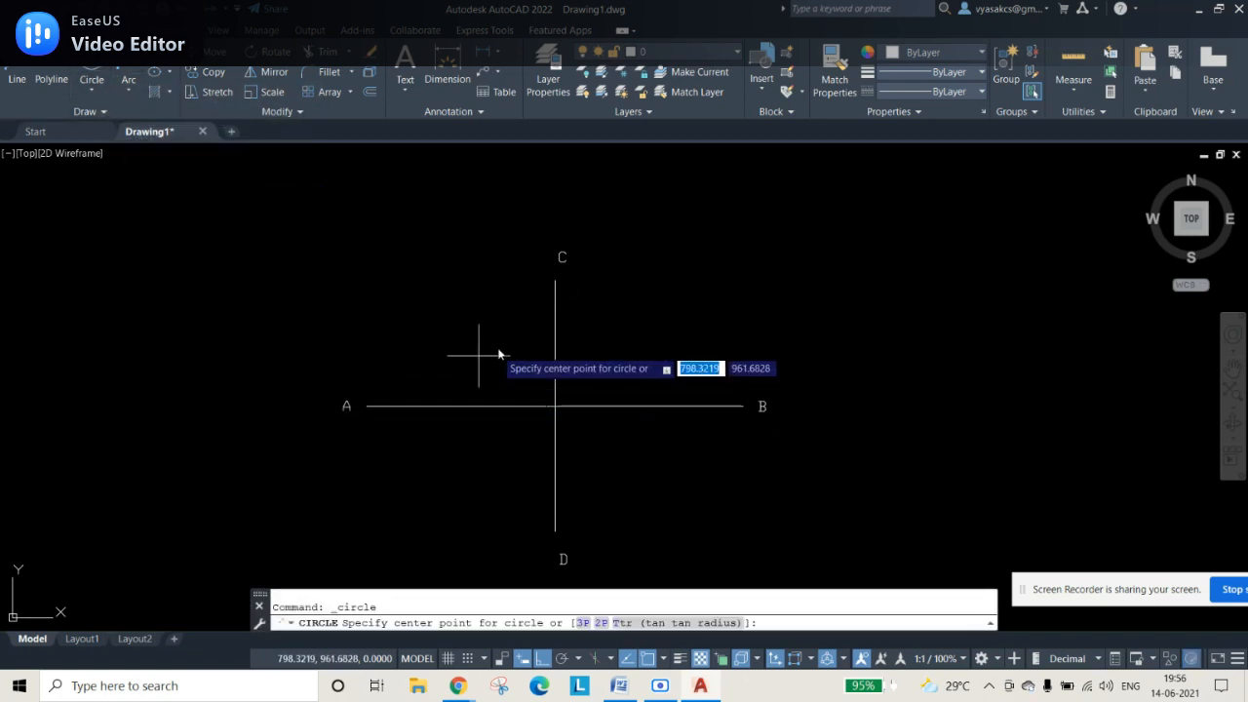
click(367, 406)
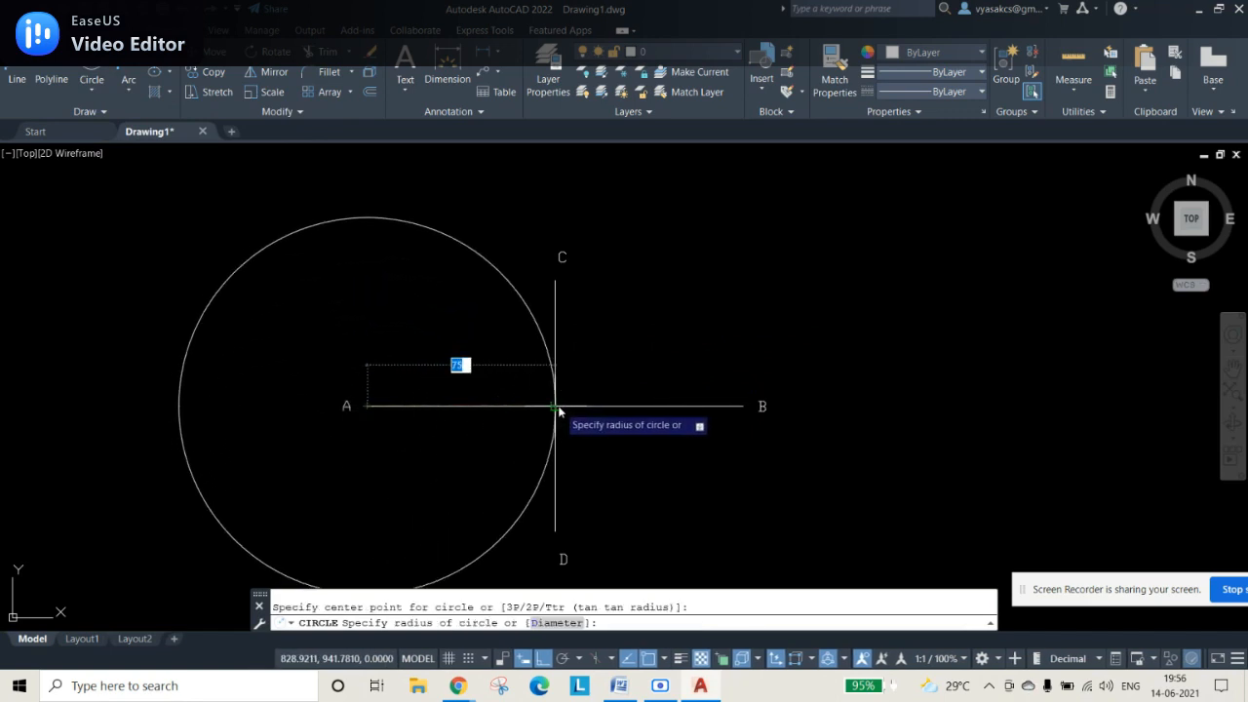
click(558, 409)
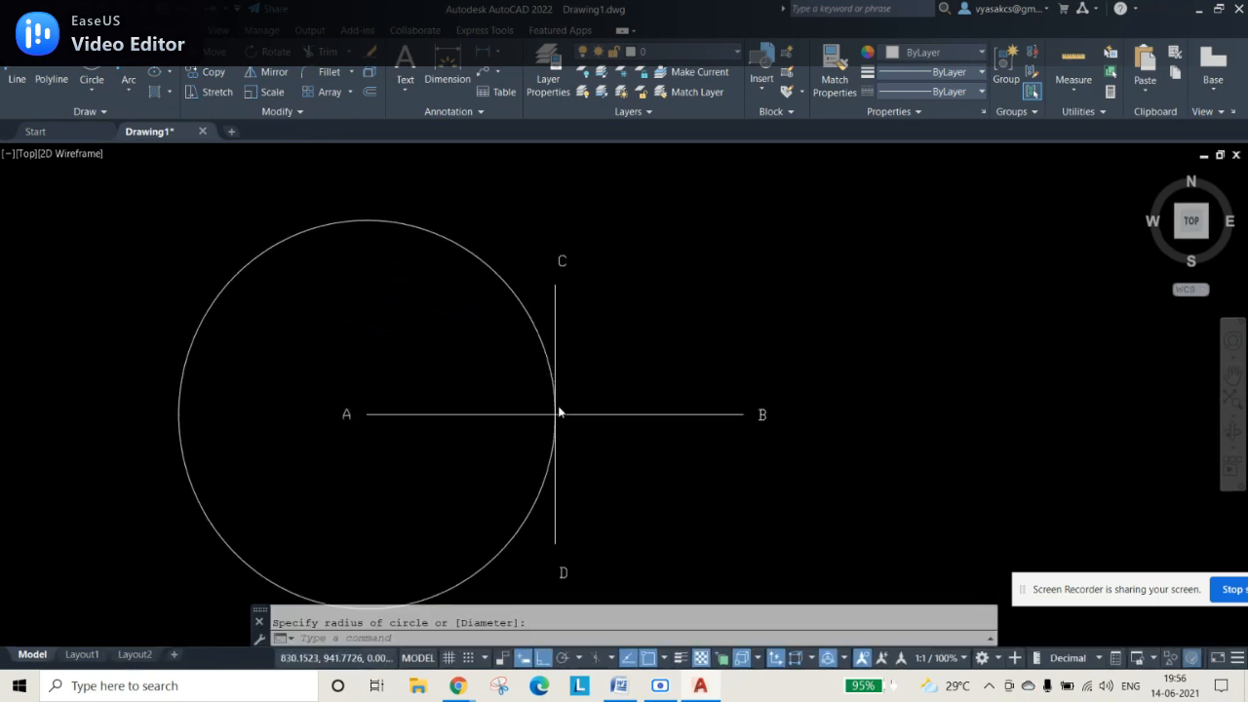
Step: Move the circle by its centre onto end C of the vertical line
click(520, 293)
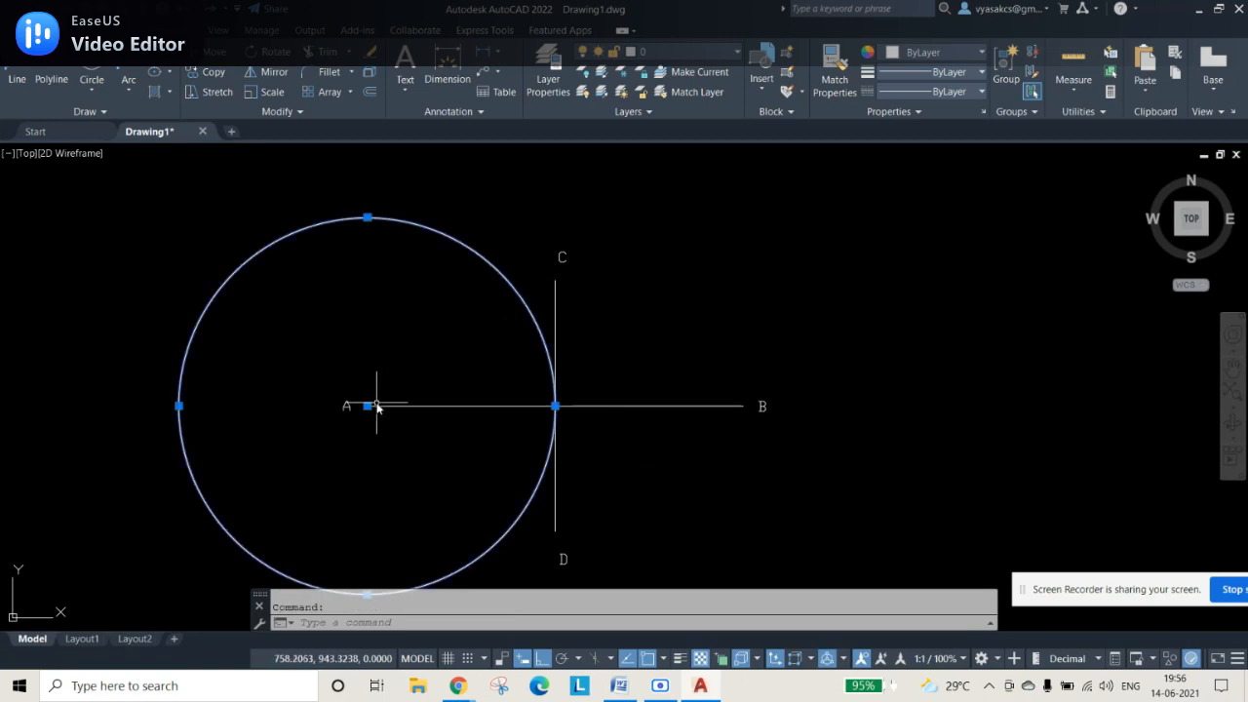
click(376, 408)
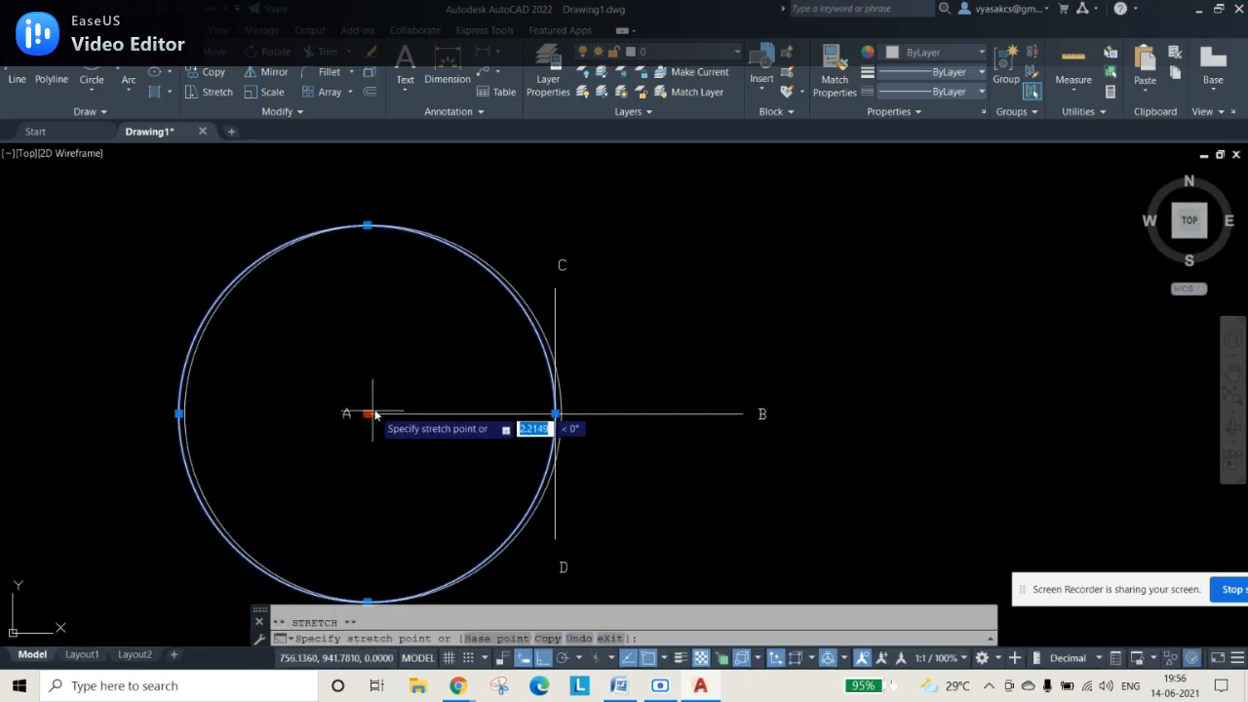
click(555, 289)
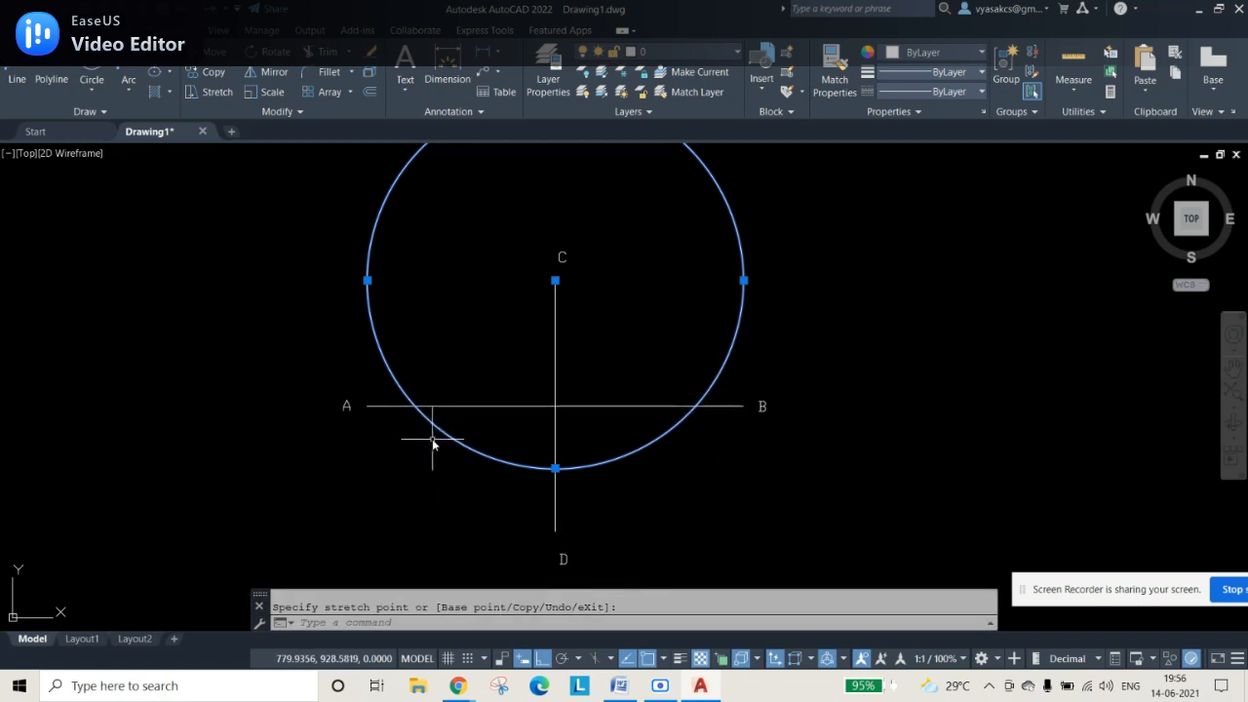
key(Escape)
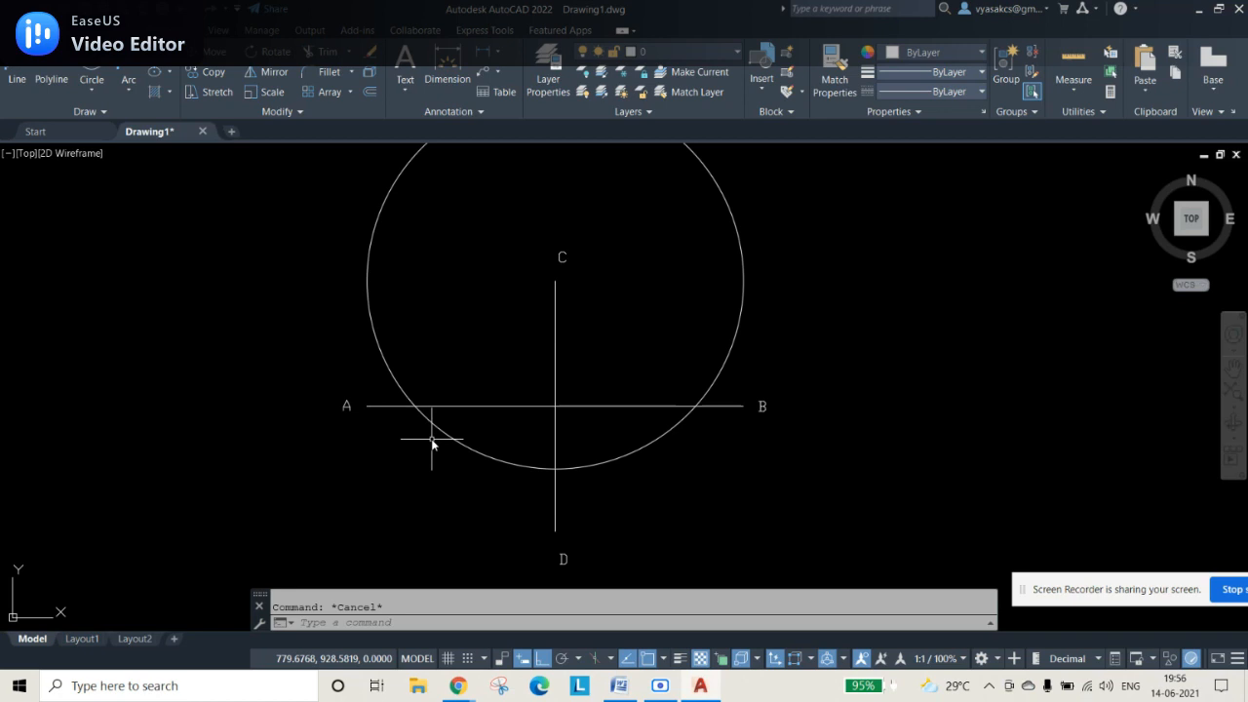
Step: Set the point style to the X inside a square with PTYPE
text(PT)
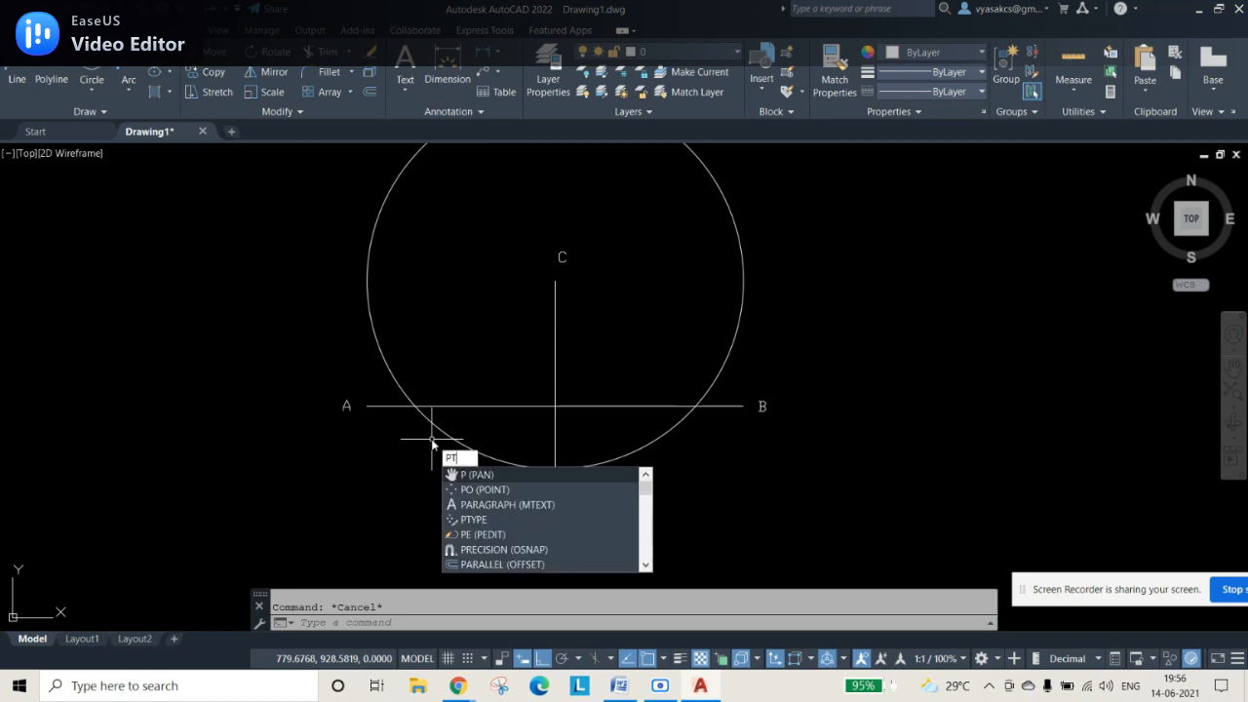
text(YPE)
key(Return)
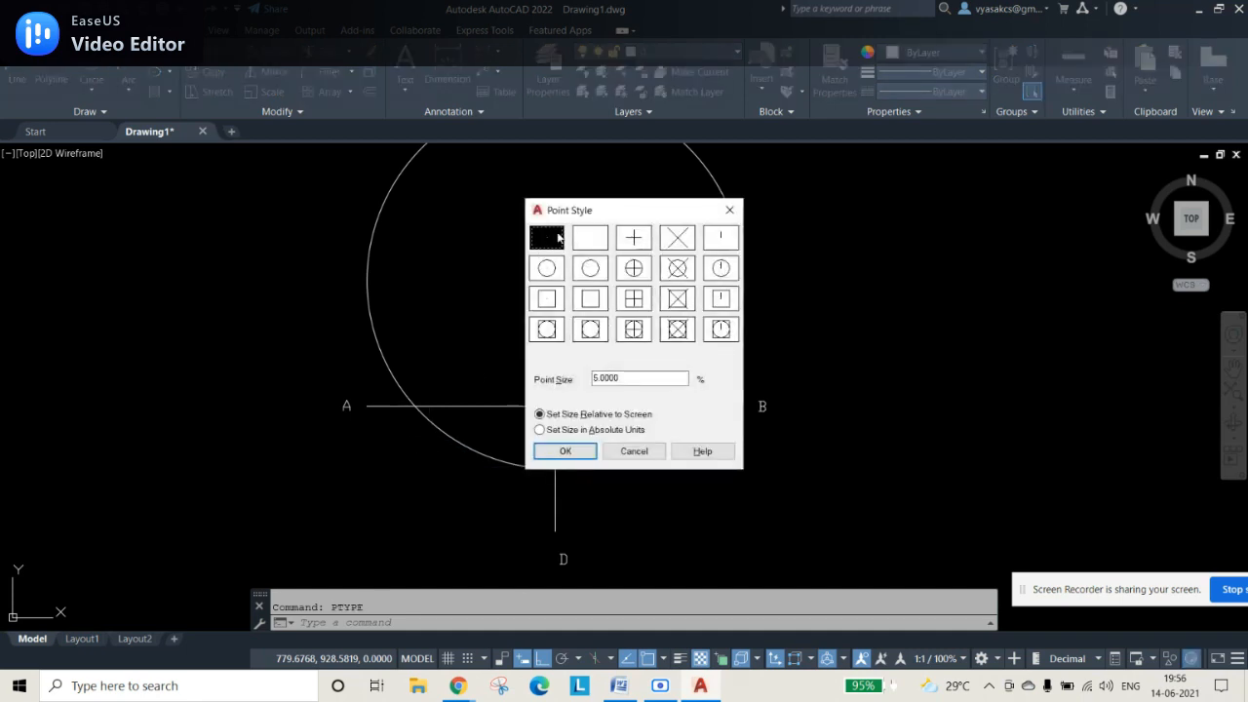
click(677, 300)
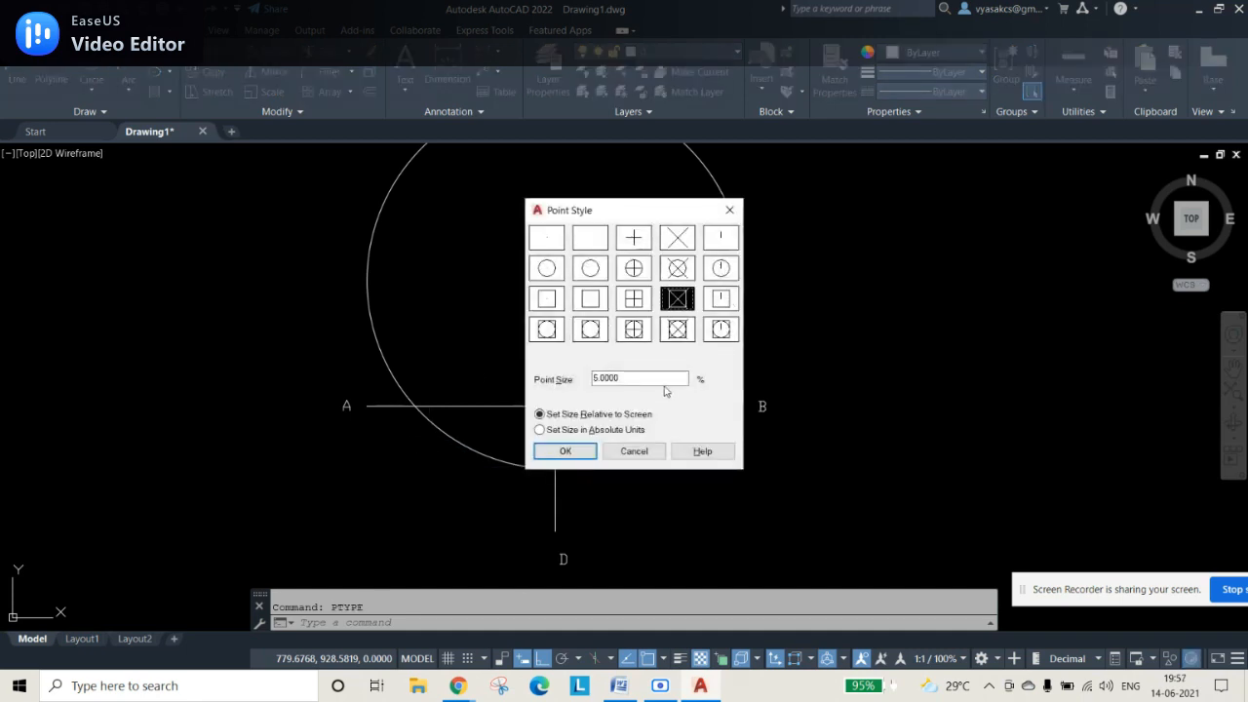
click(579, 456)
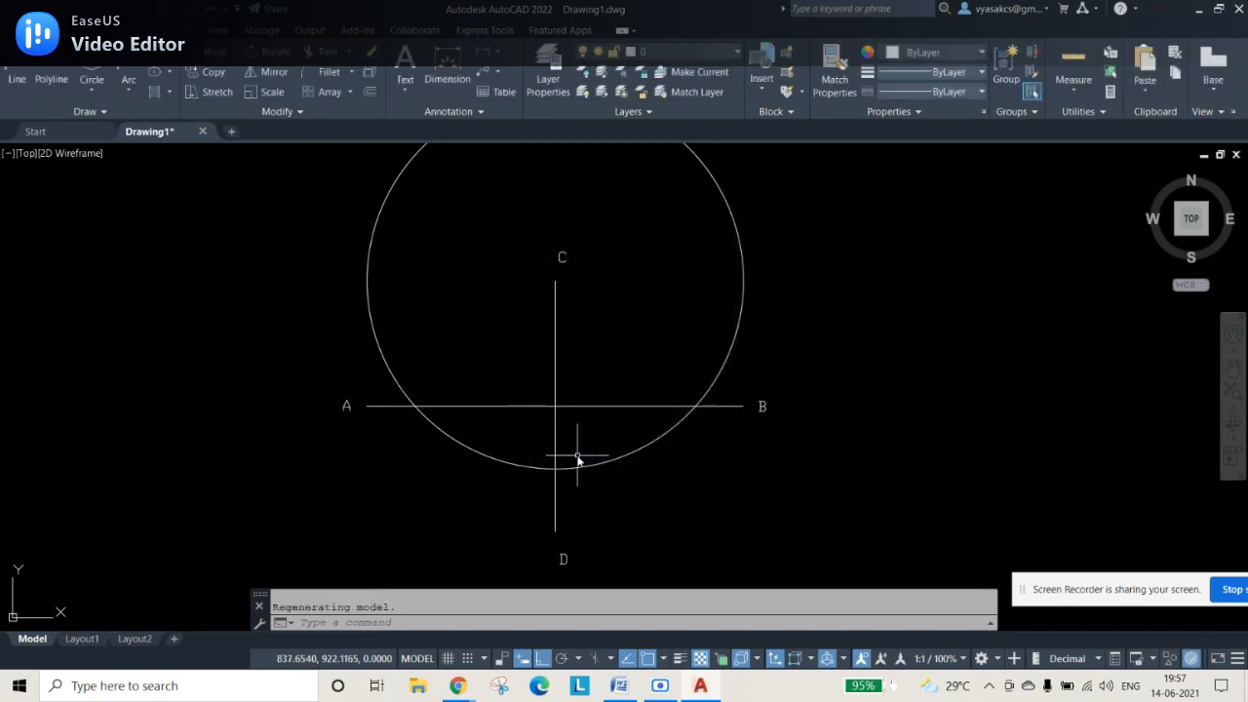
Step: Place a point at each of the two intersections of the circle with horizontal line AB
text(PO)
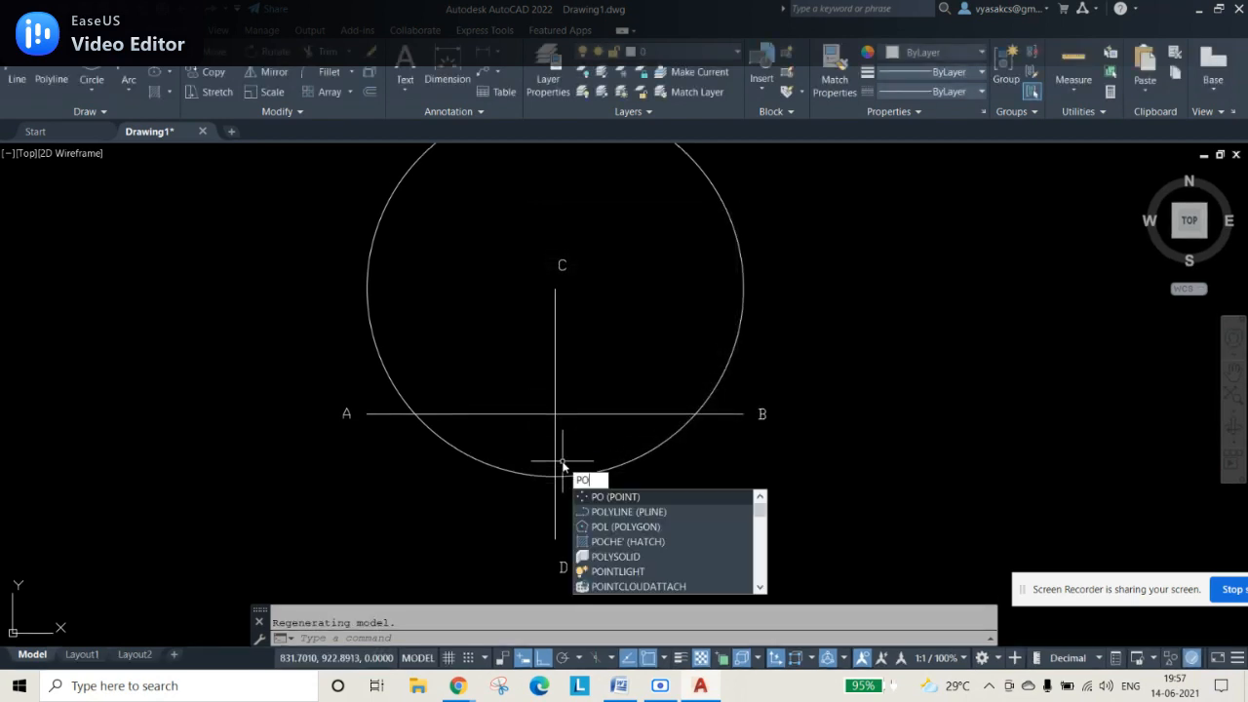
key(Return)
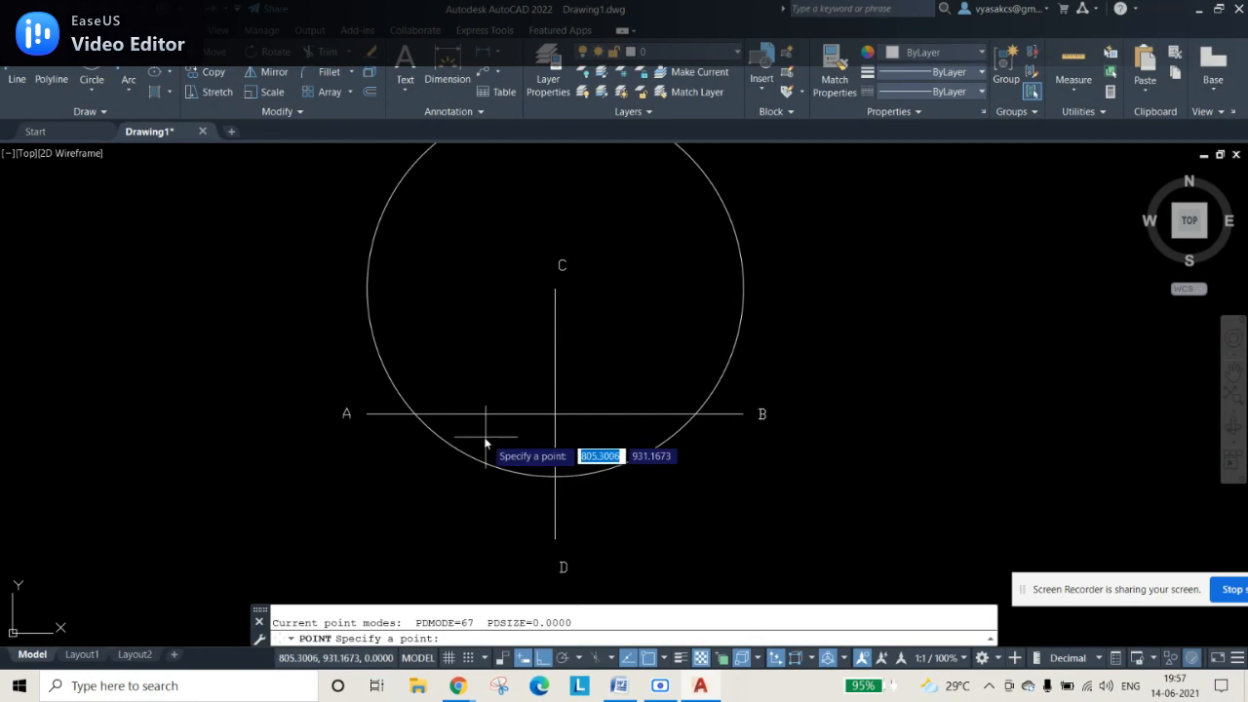
click(415, 414)
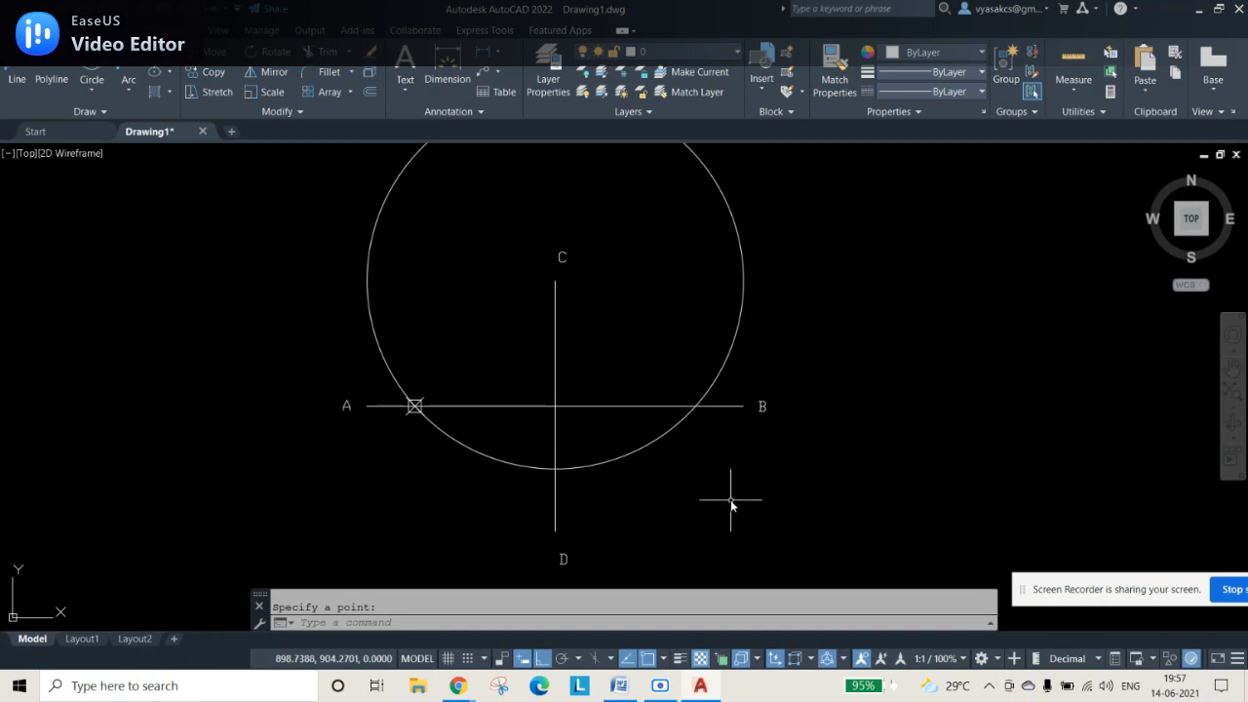
key(Return)
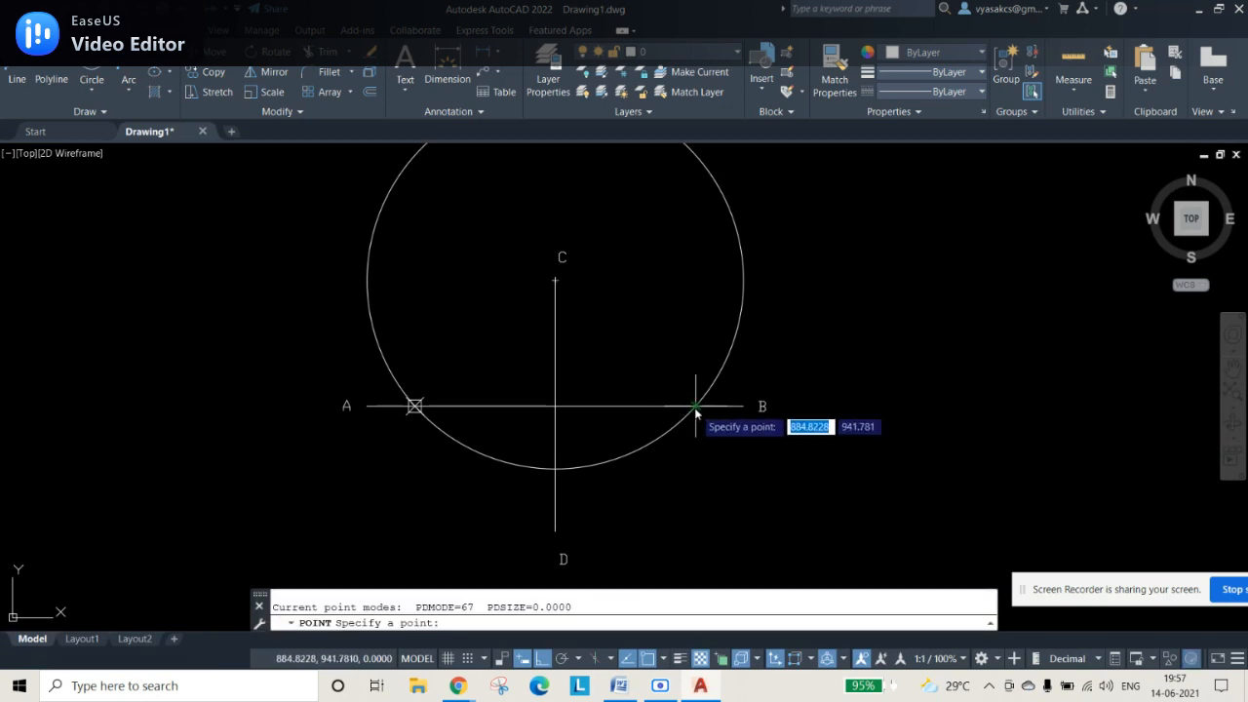
click(695, 411)
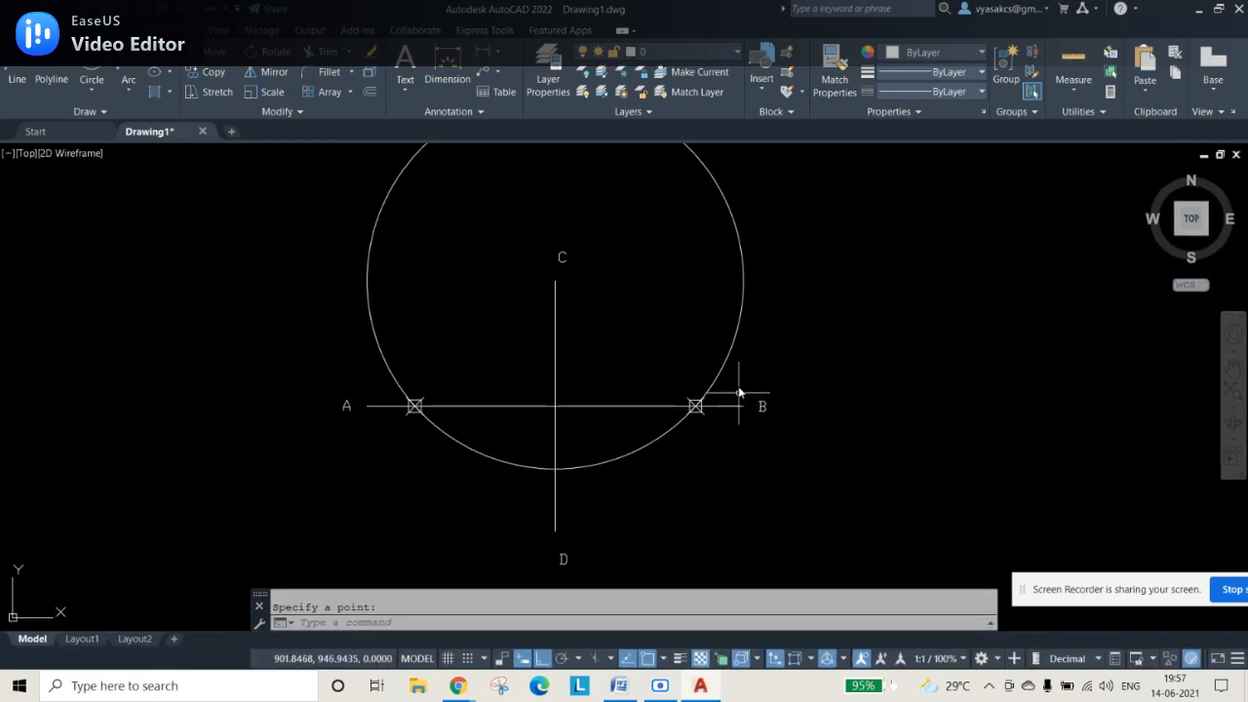
Step: Move the circle by its centre onto end D of the vertical line to check the points, and erase the circle
click(733, 354)
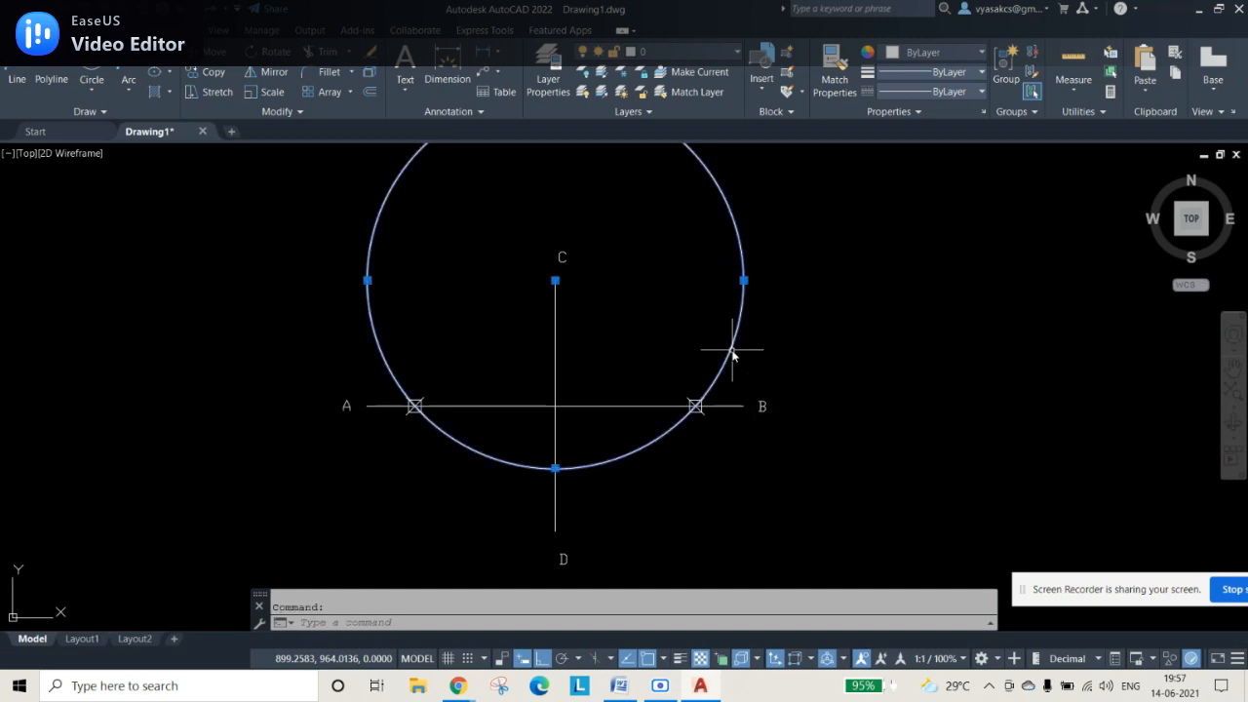
click(555, 281)
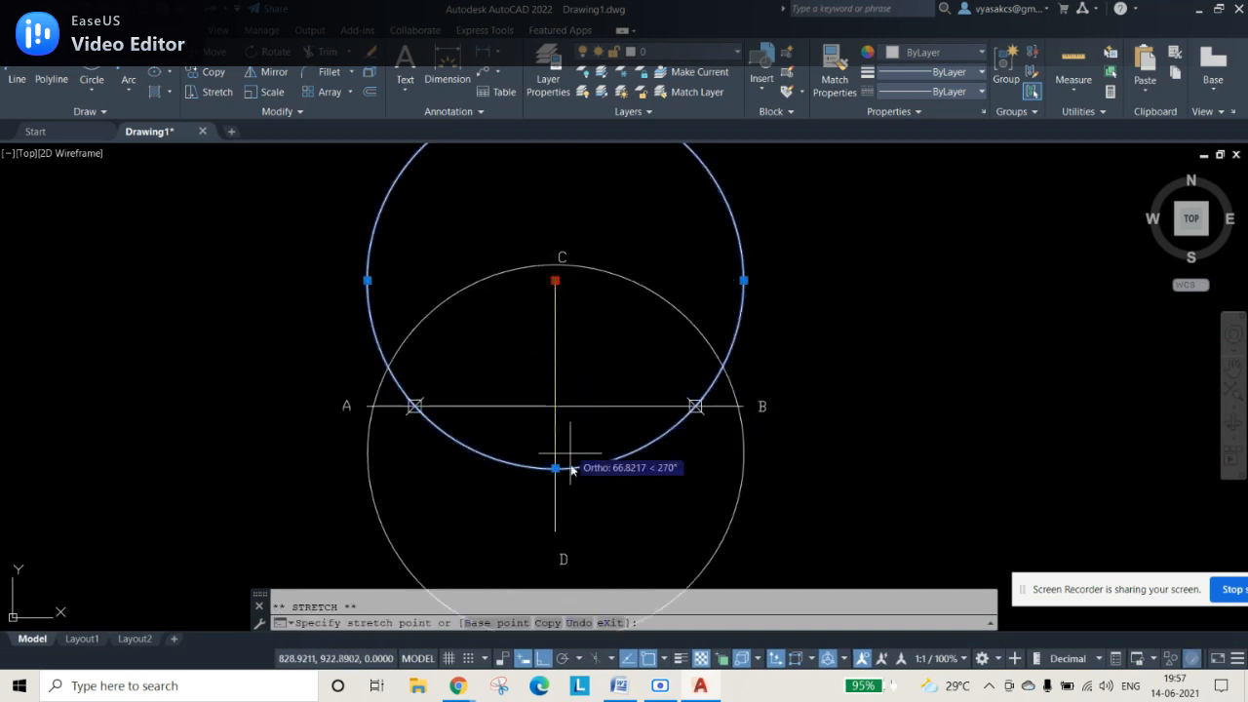
click(554, 531)
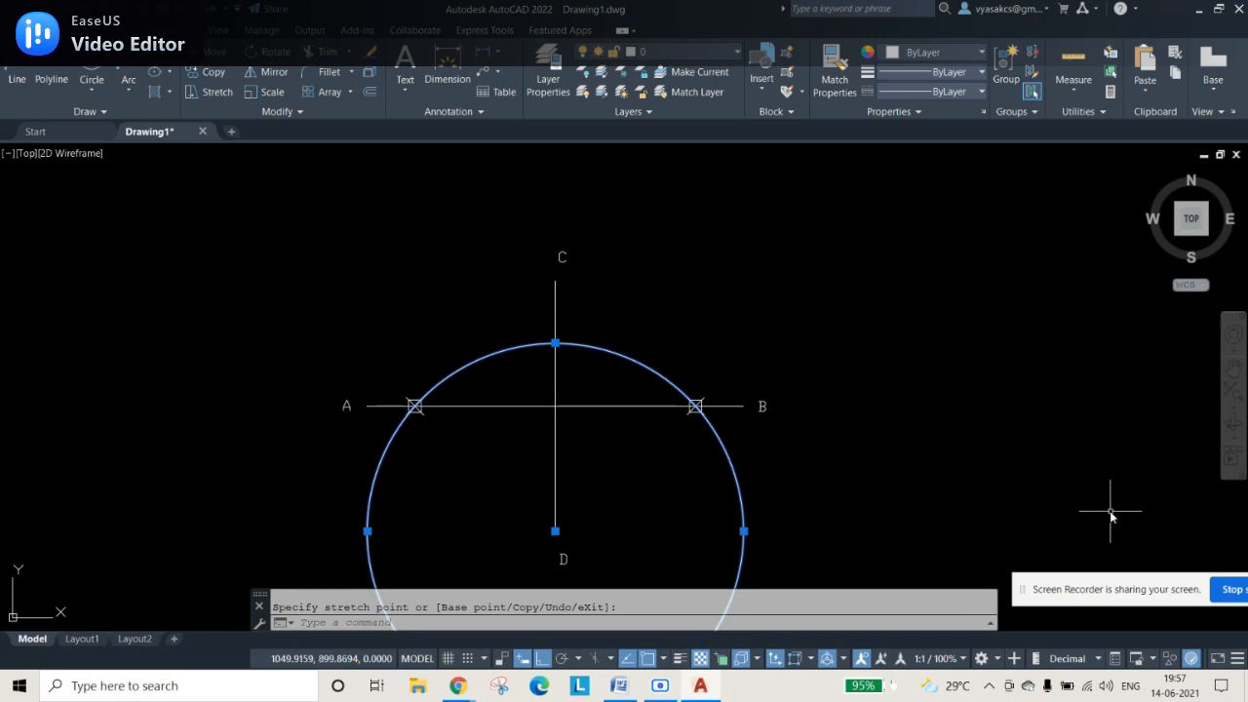
key(Delete)
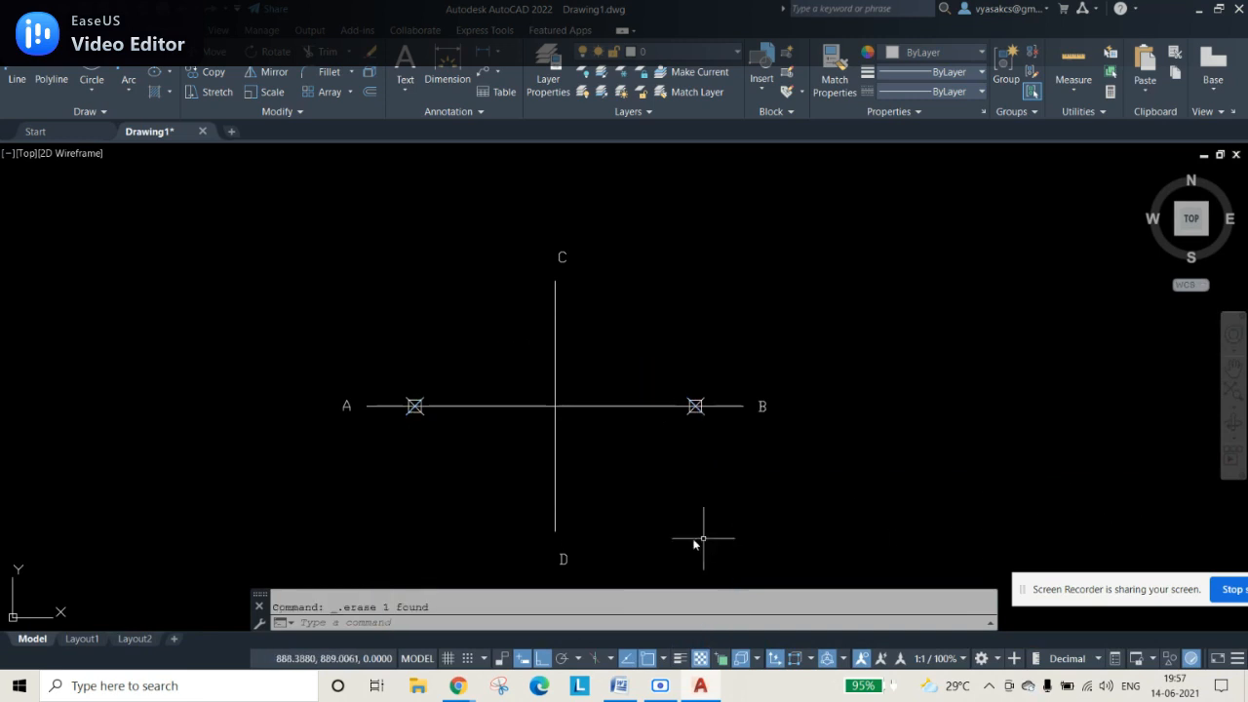
Step: Paste two copies of label A, one below each point marker on the horizontal line
key(ctrl+c)
key(ctrl+v)
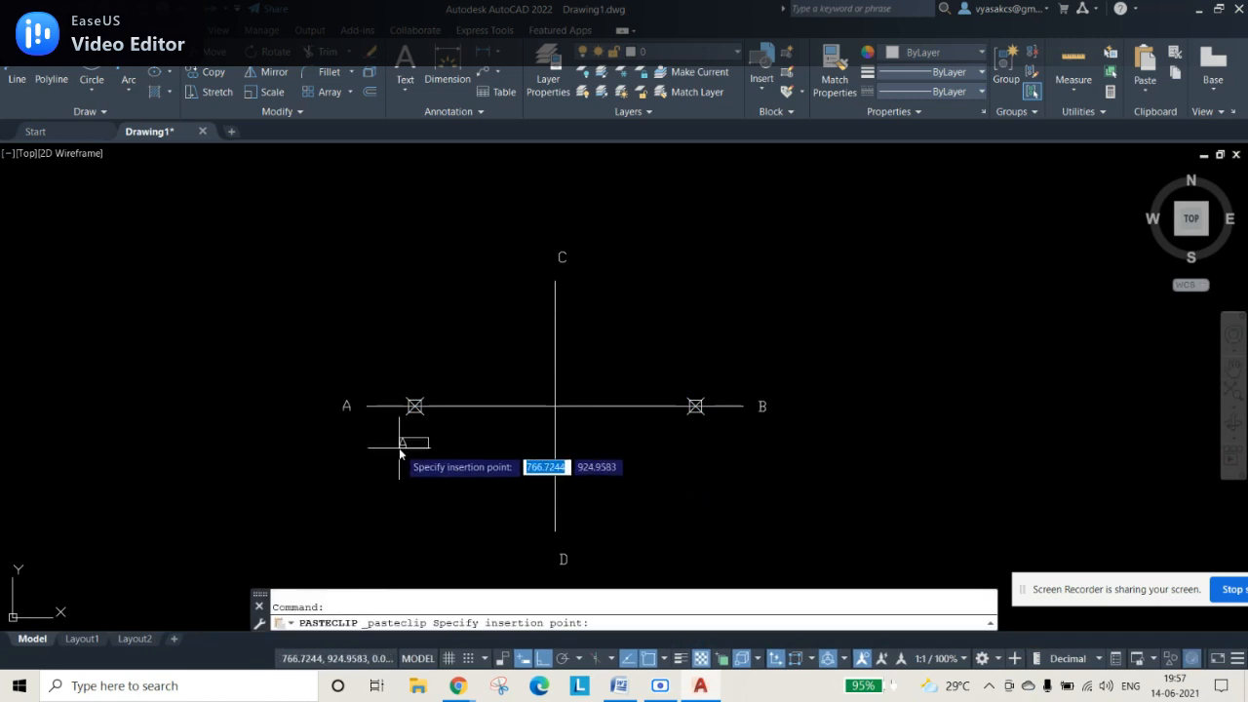
click(411, 446)
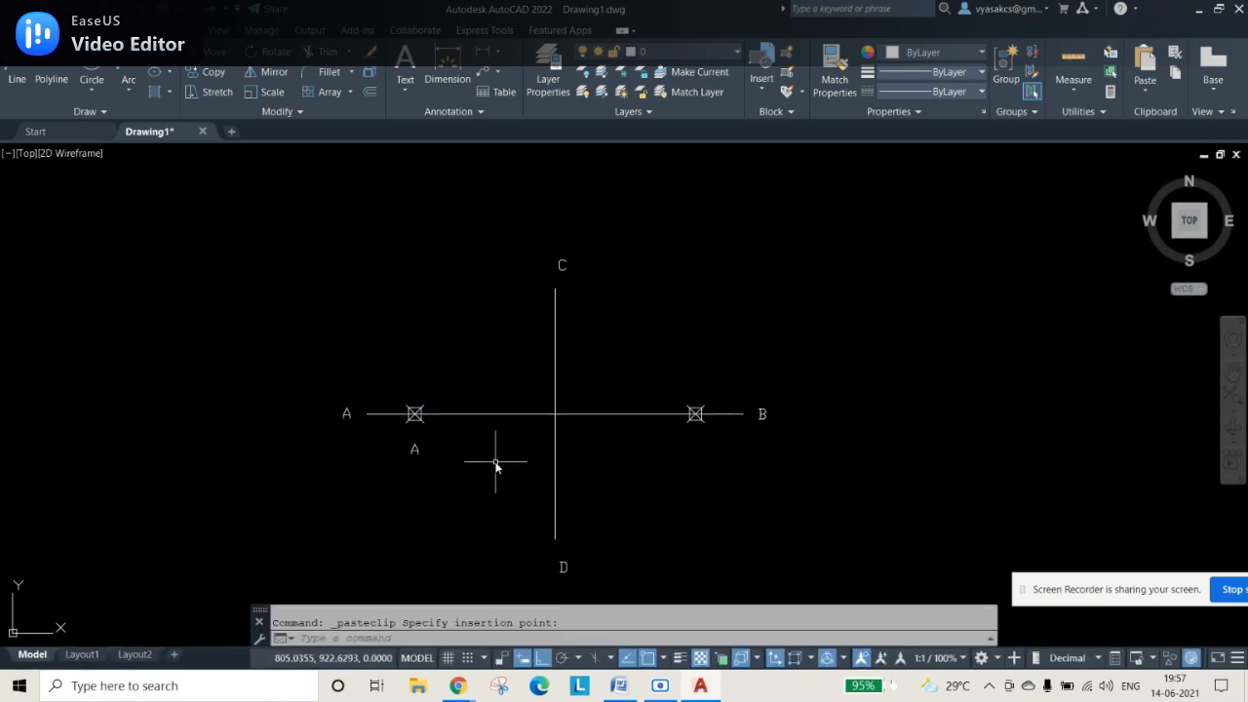
key(ctrl+v)
click(697, 443)
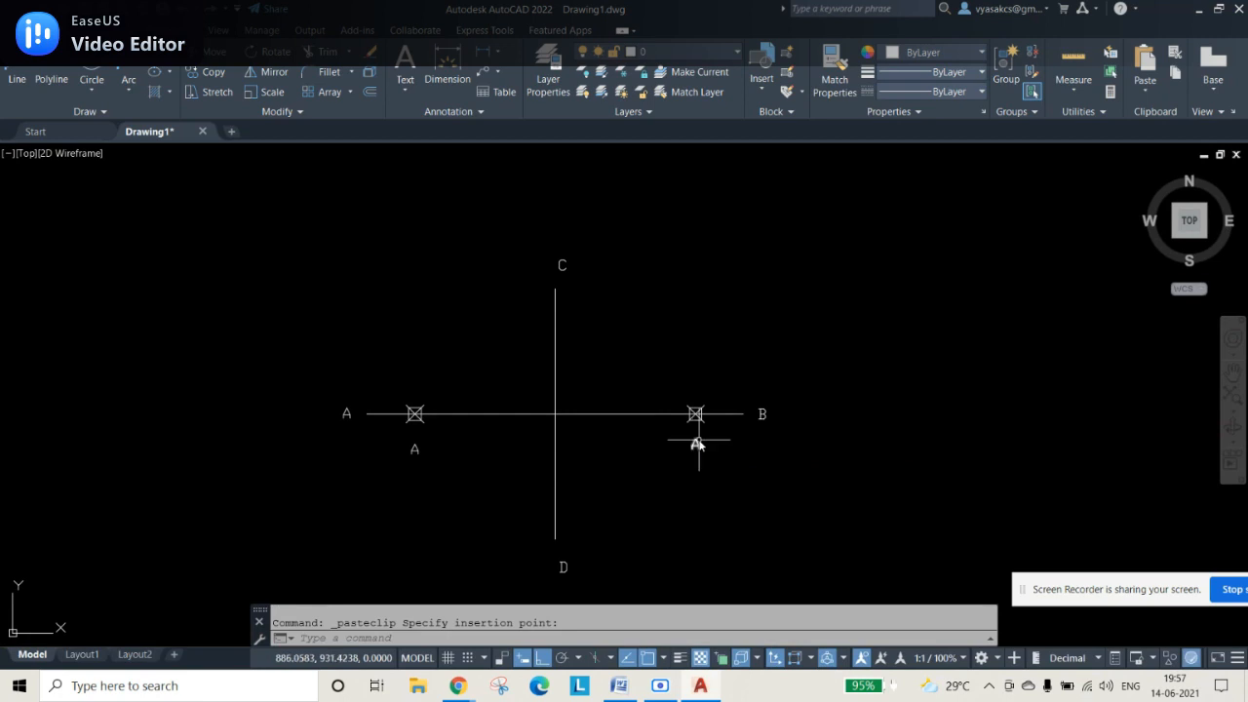
Step: Change the label below the point near B to "F2" and the label below the point near A to "F1"
double_click(697, 443)
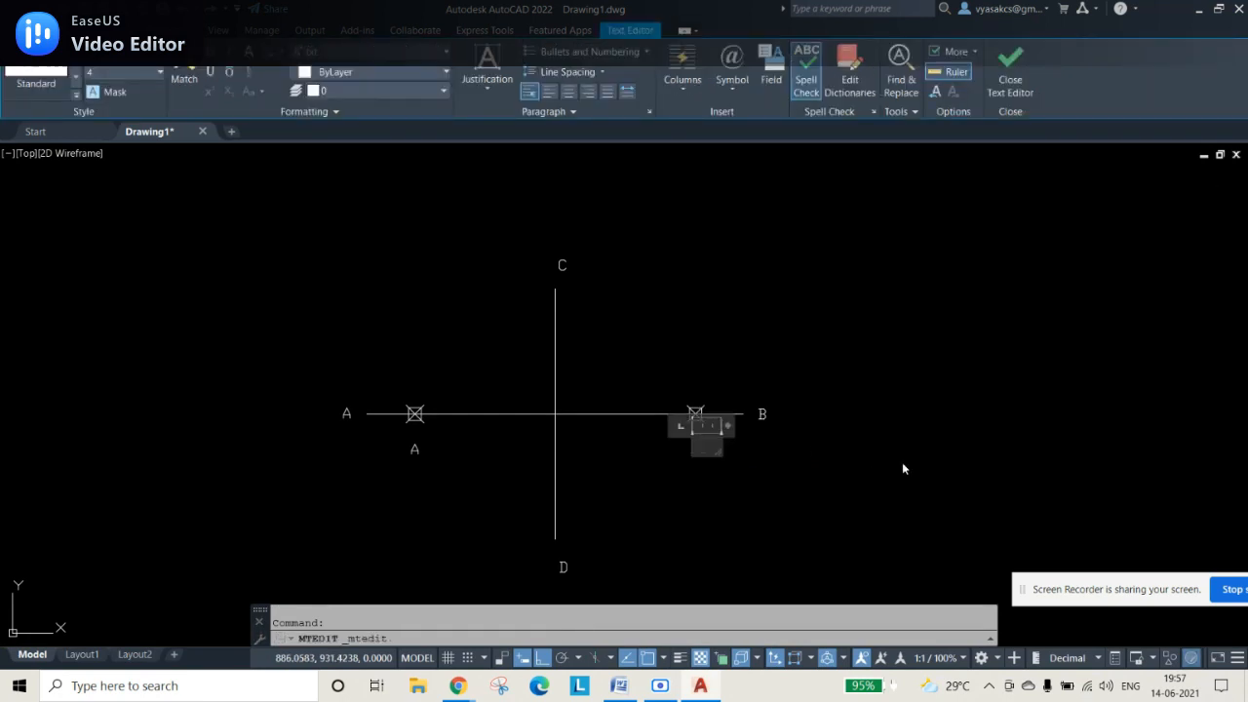
text(F2)
click(903, 467)
double_click(423, 452)
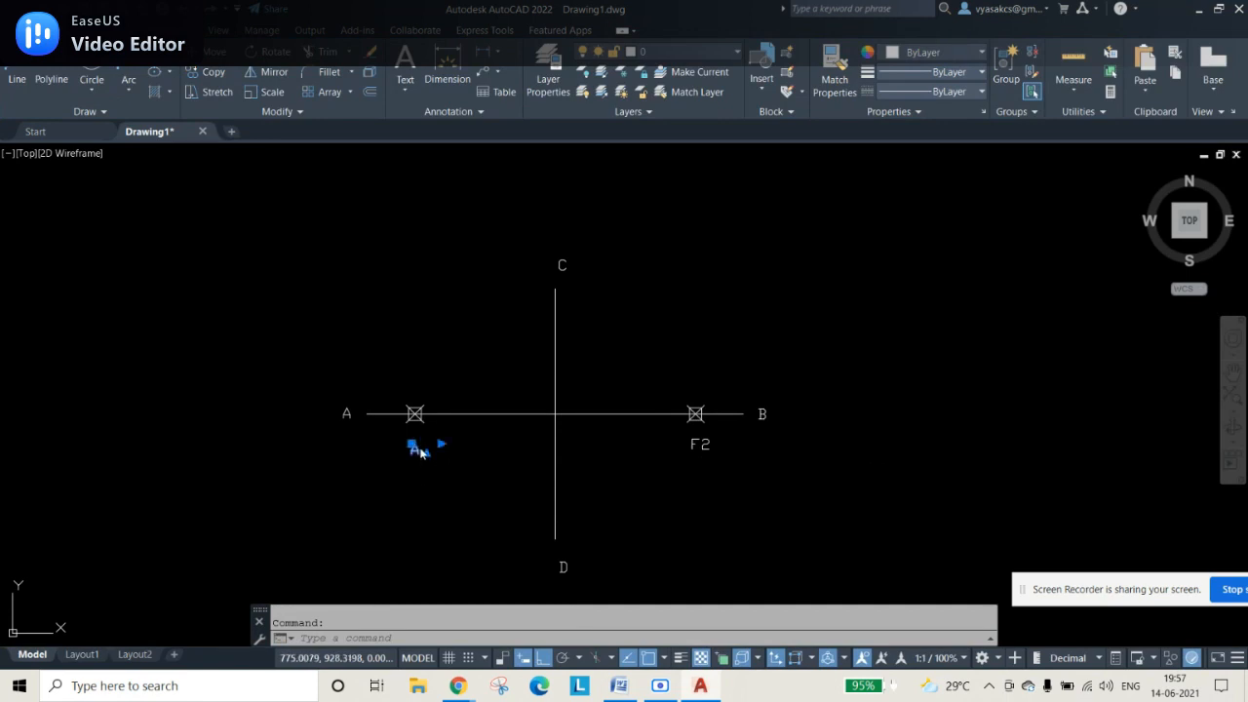
text(F1)
click(486, 461)
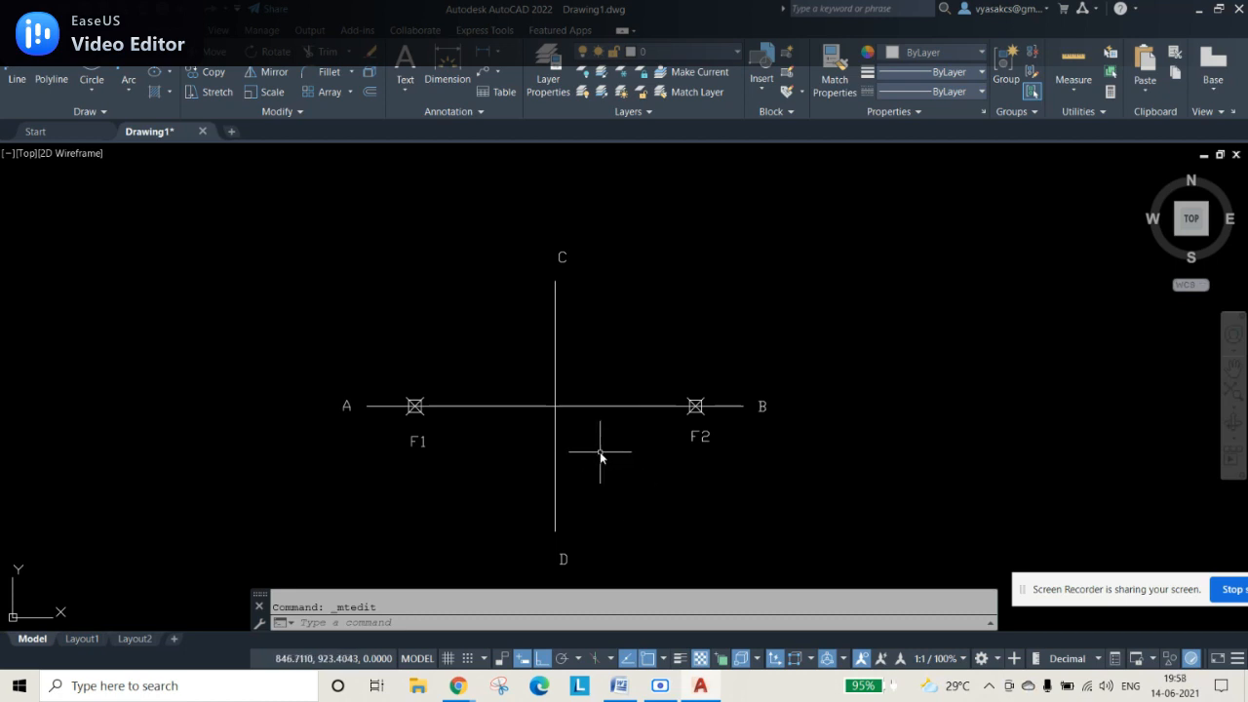
key(ctrl+c)
key(ctrl+v)
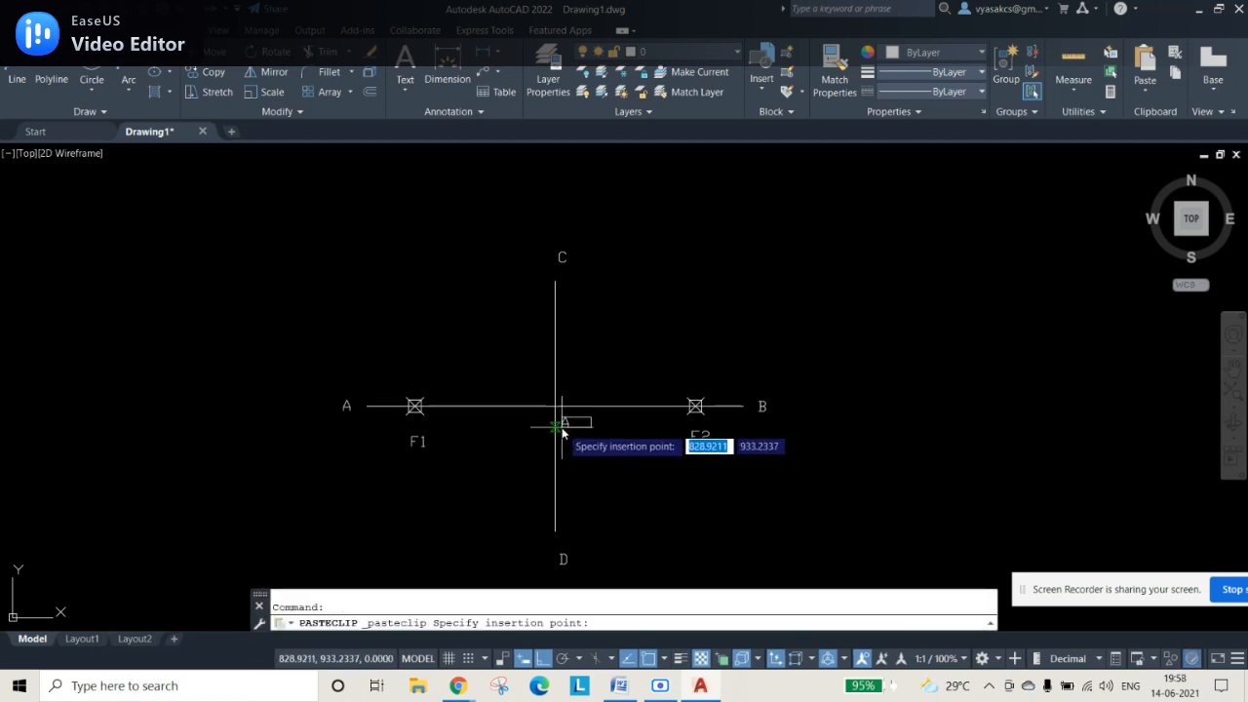
click(562, 432)
key(ctrl+z)
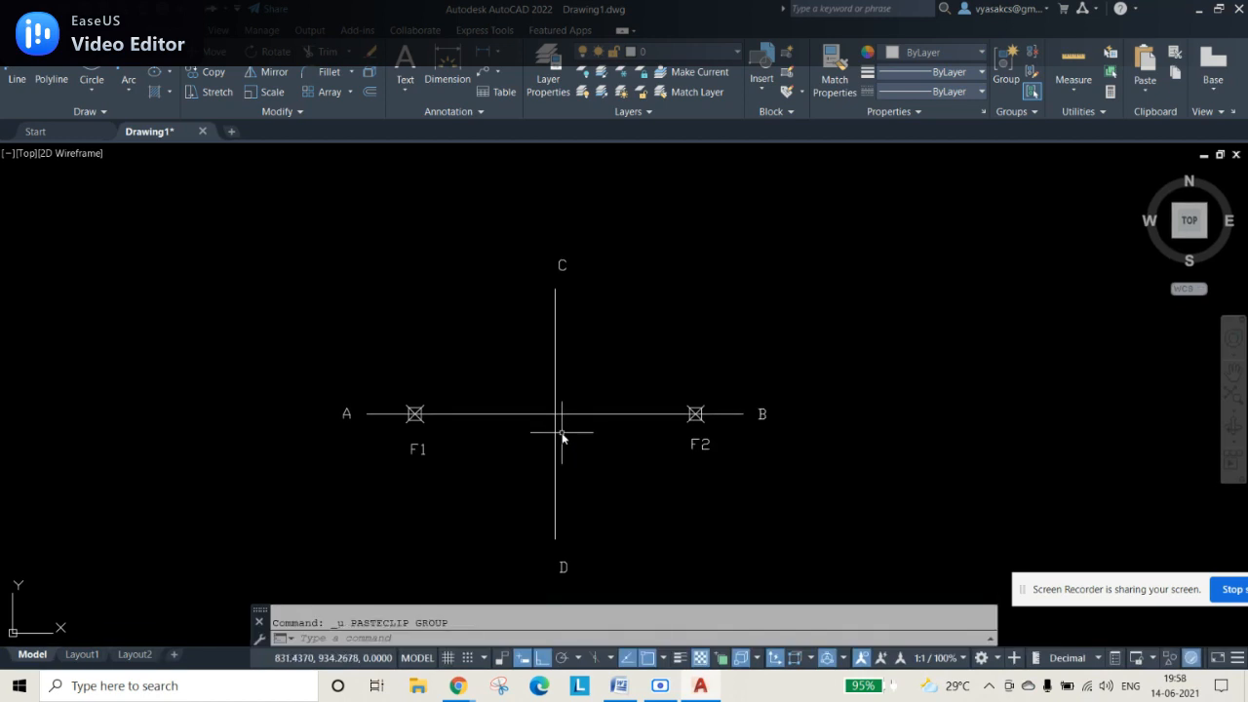
Step: Paste a copy of label A just below the intersection of the two axis lines and change its text to "O"
key(ctrl+c)
key(ctrl+v)
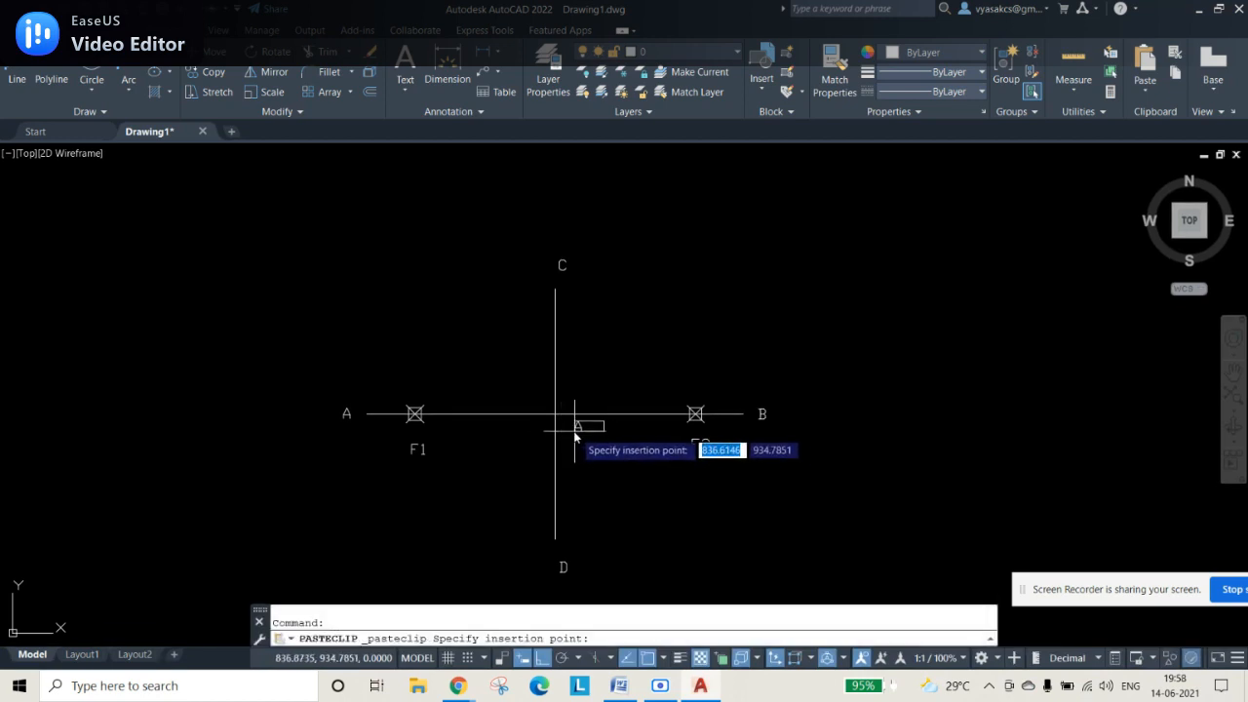
click(569, 440)
double_click(572, 432)
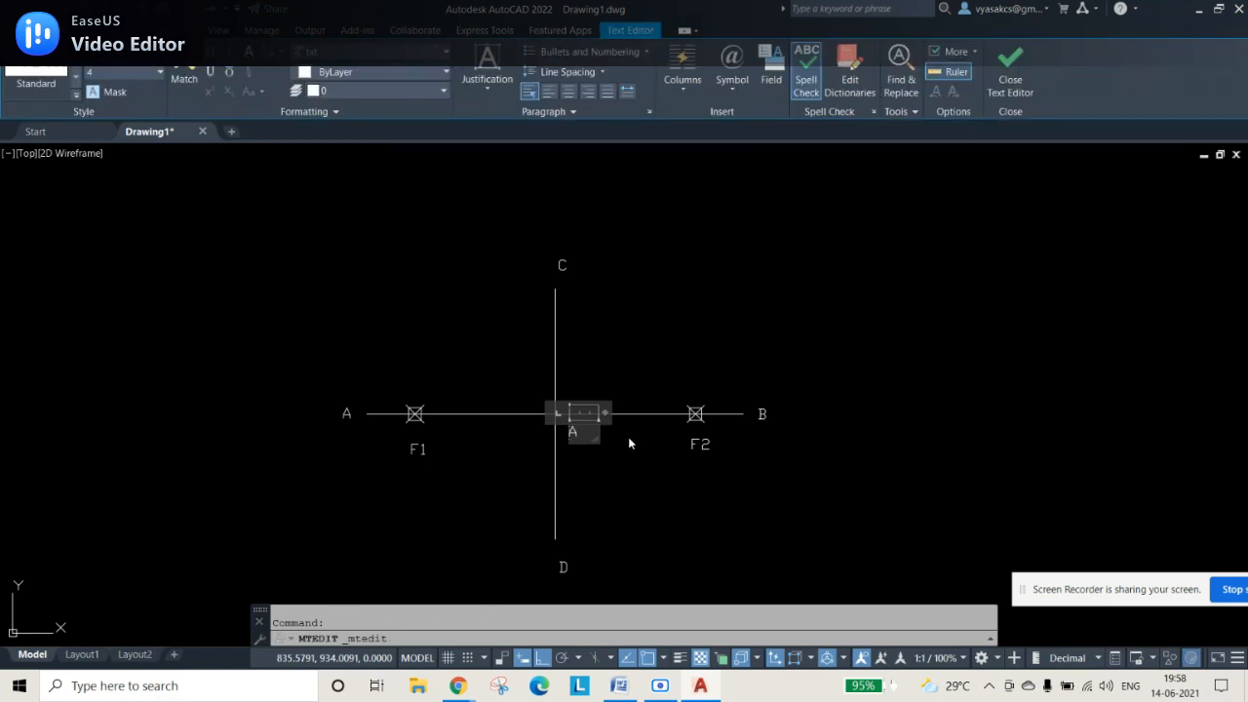
key(BackSpace)
text(O)
click(834, 419)
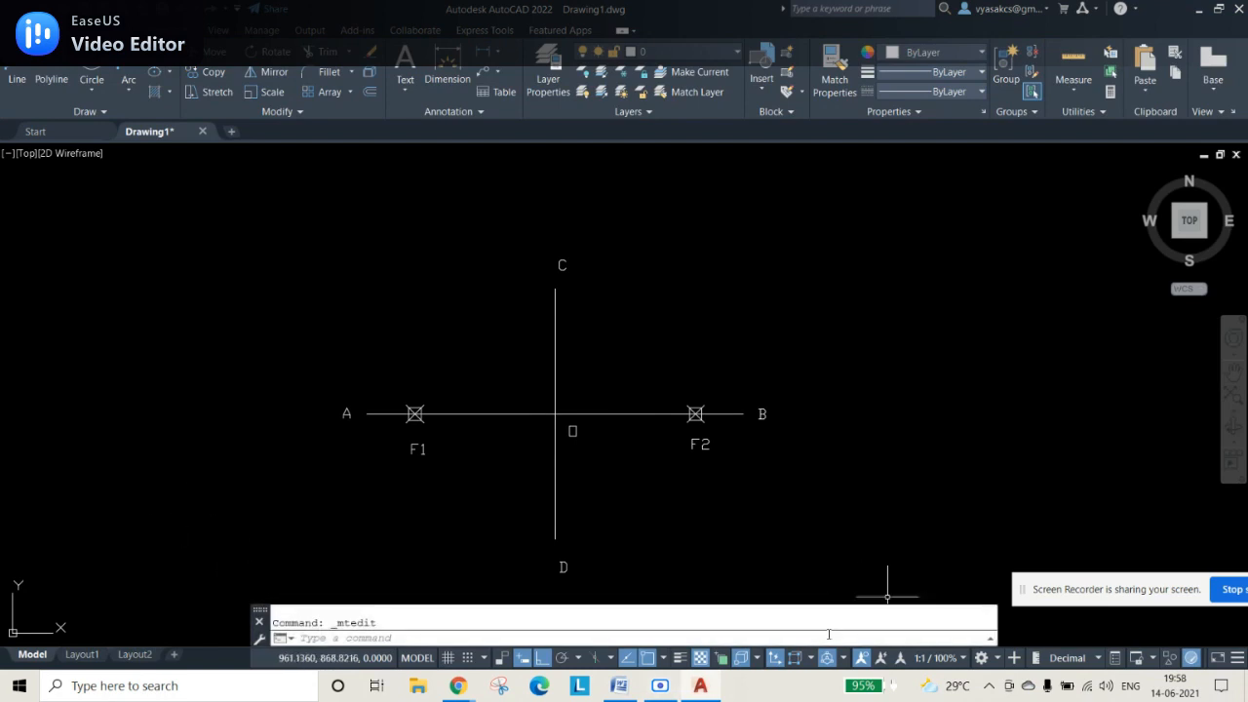
Step: Change the colour of the F1 and F2 point markers and their labels to red
click(382, 377)
click(446, 507)
click(671, 384)
click(724, 483)
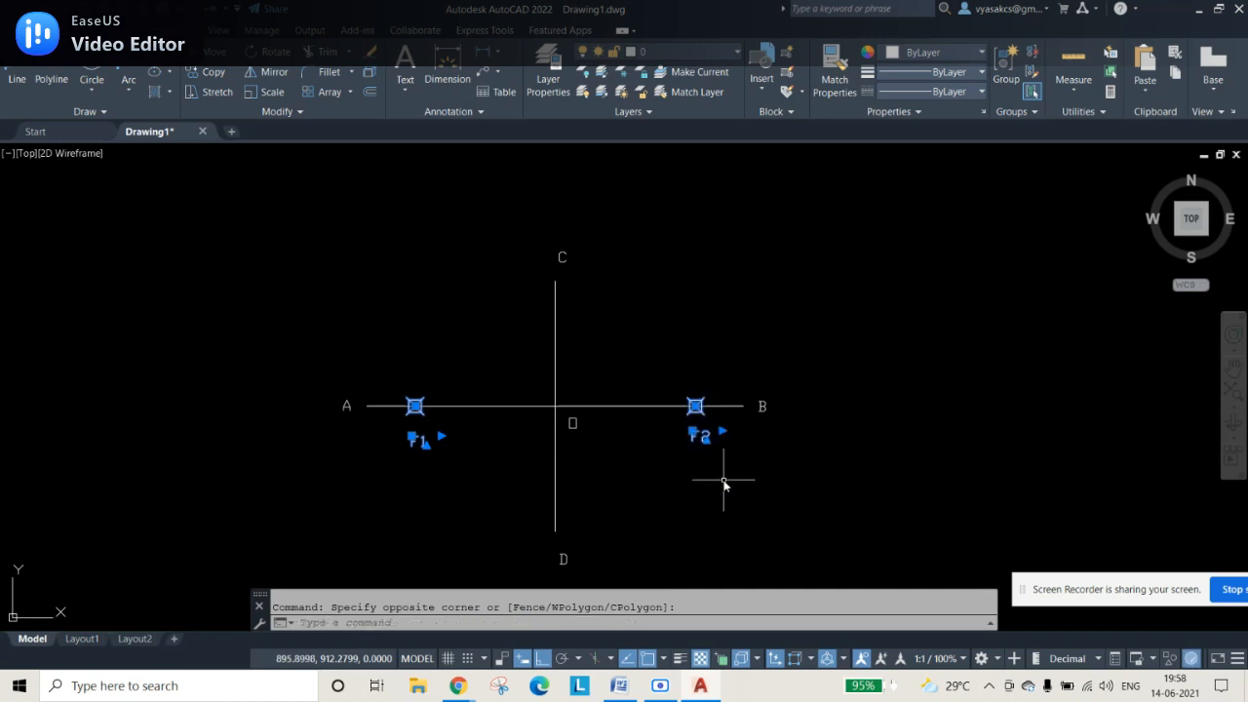
click(932, 52)
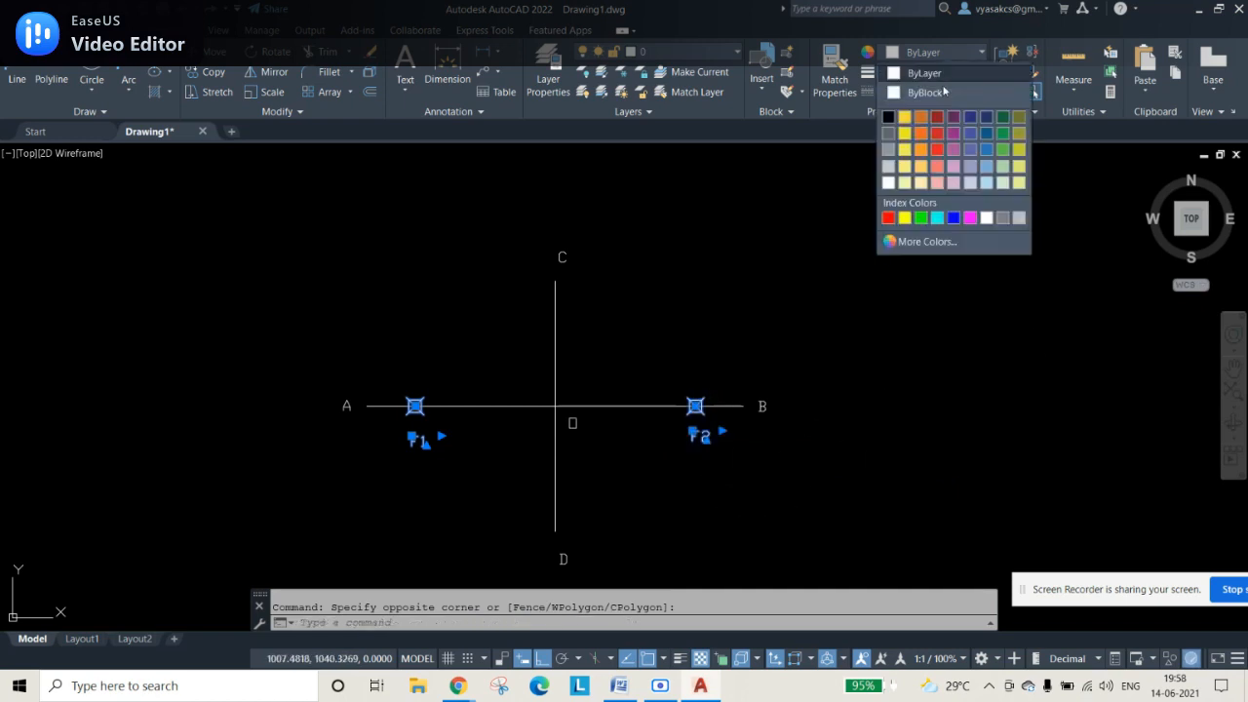
click(937, 132)
key(Escape)
Step: Place four points along horizontal line AB between F1 and the vertical axis, with gaps widening slightly towards the centre
scroll(699, 479, up, 2)
middle_drag(624, 510, 733, 506)
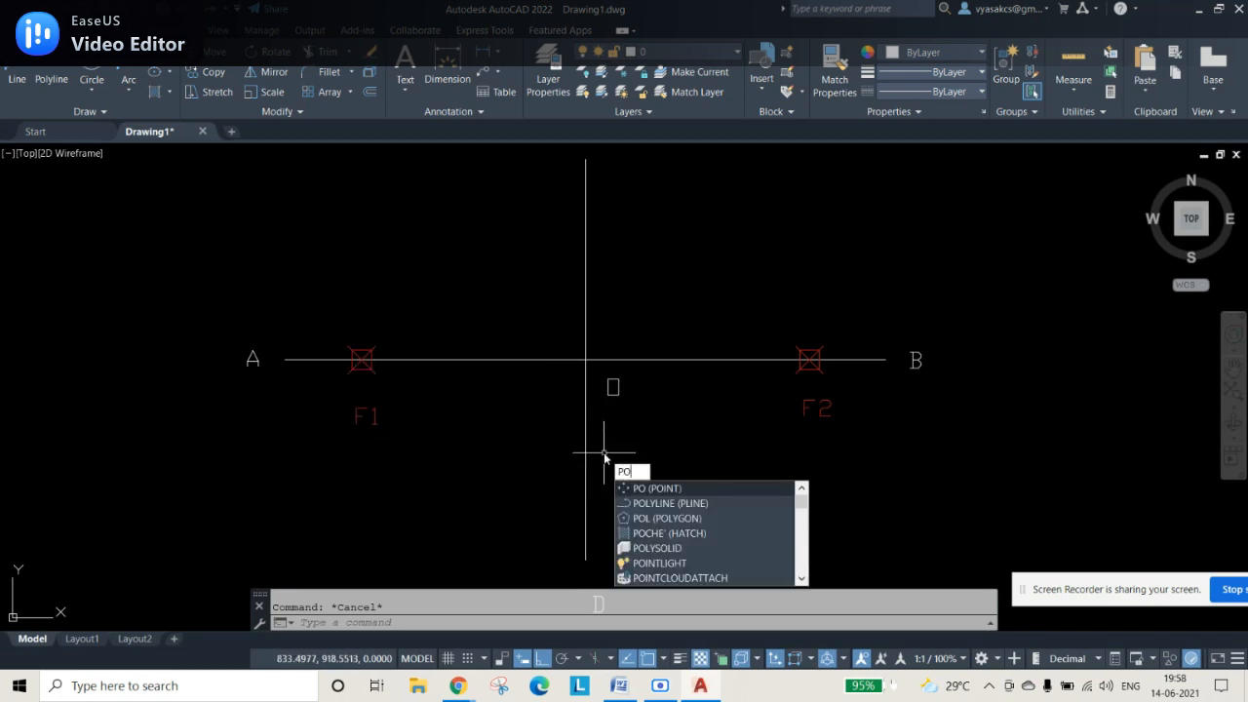
key(Return)
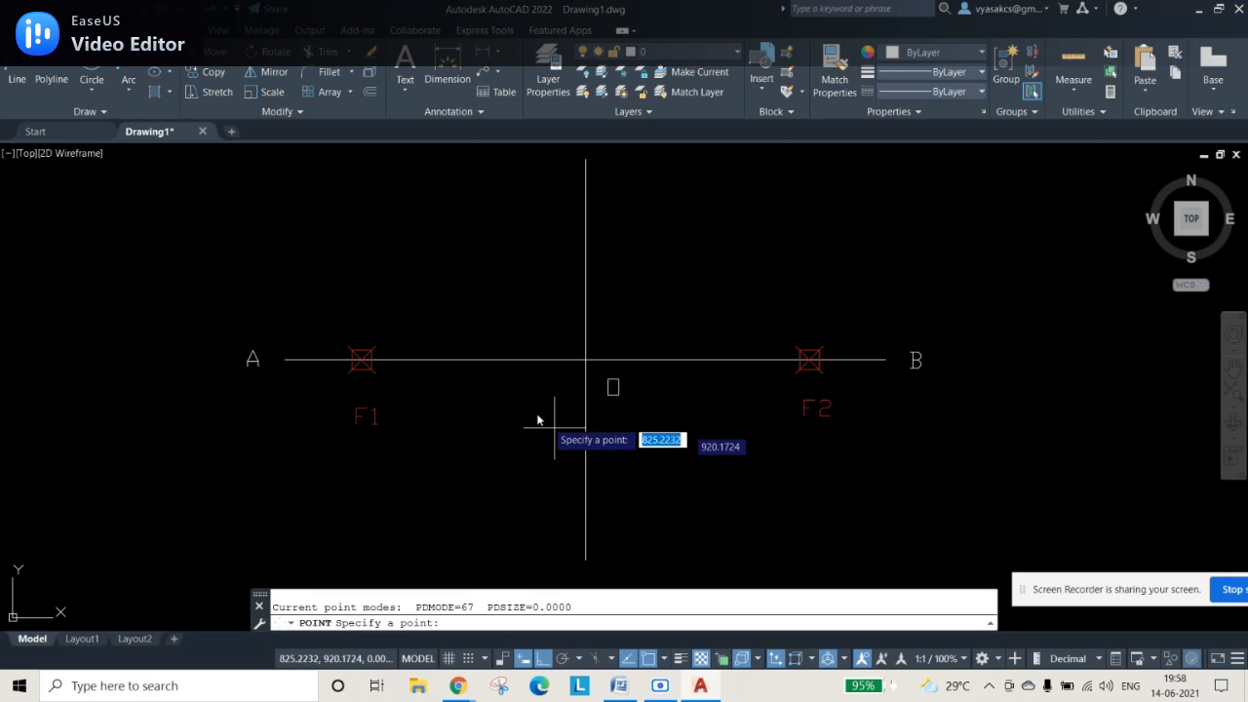
click(397, 359)
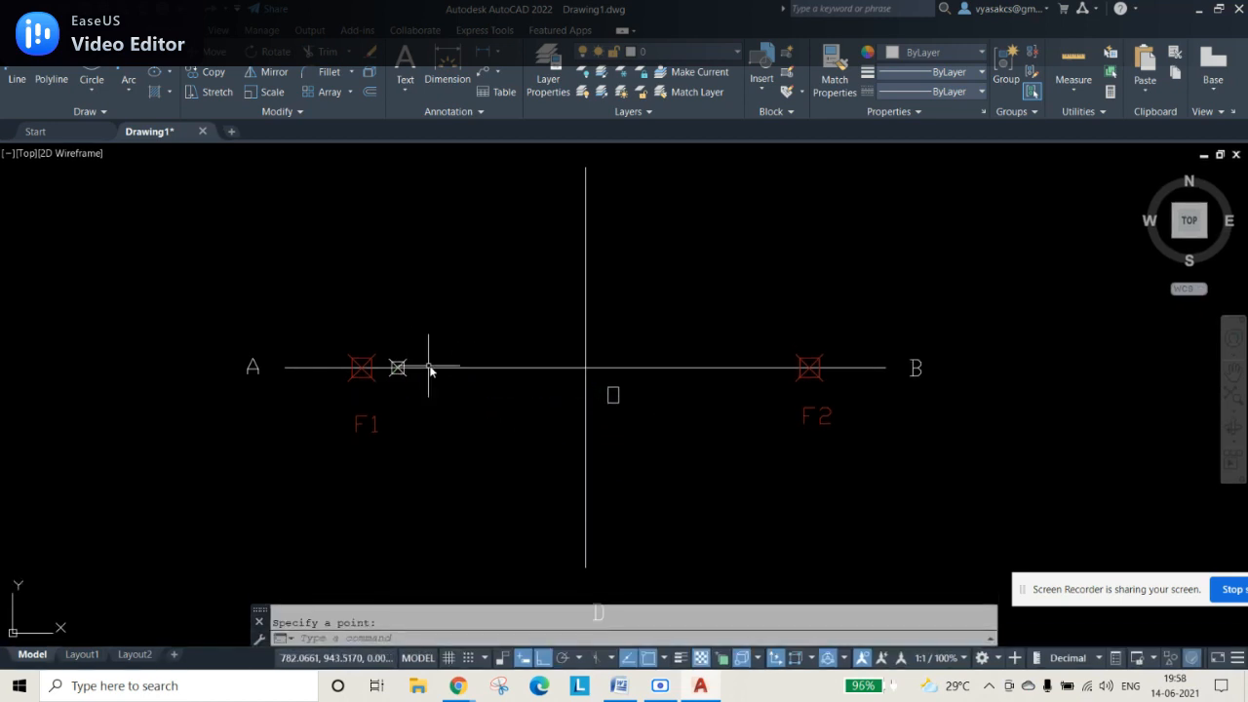
key(Return)
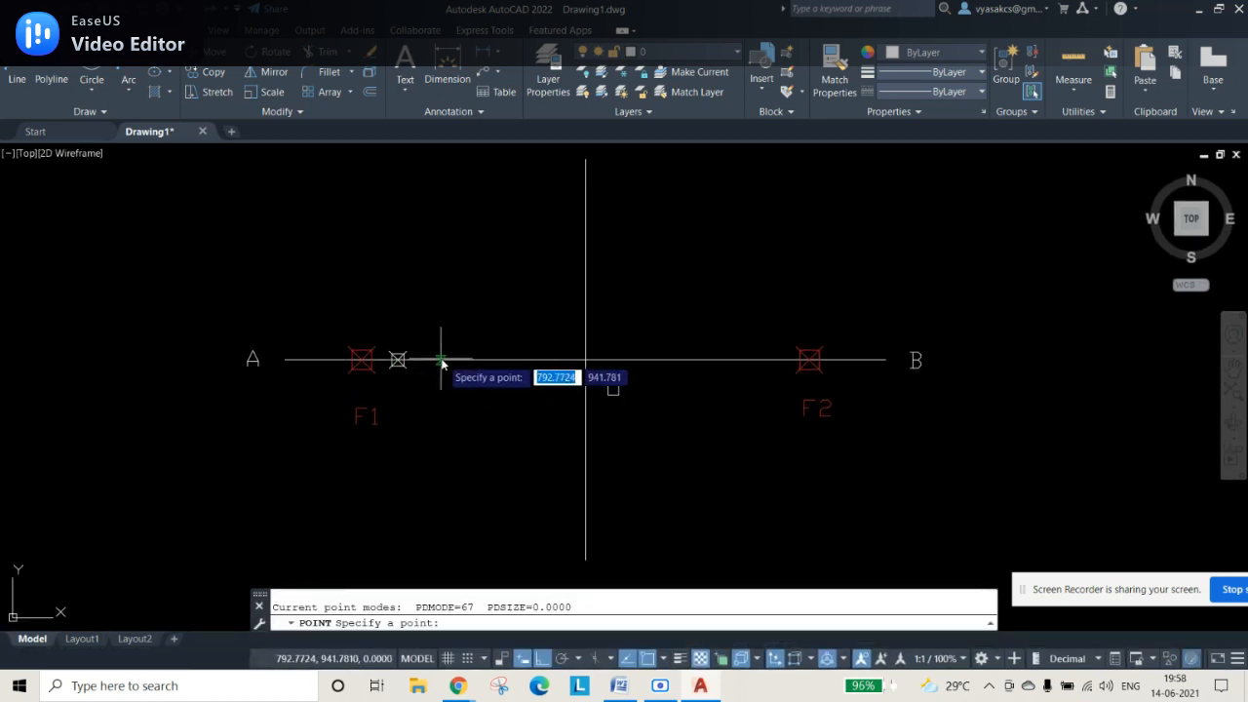
click(439, 360)
key(Return)
click(496, 360)
key(Return)
click(546, 360)
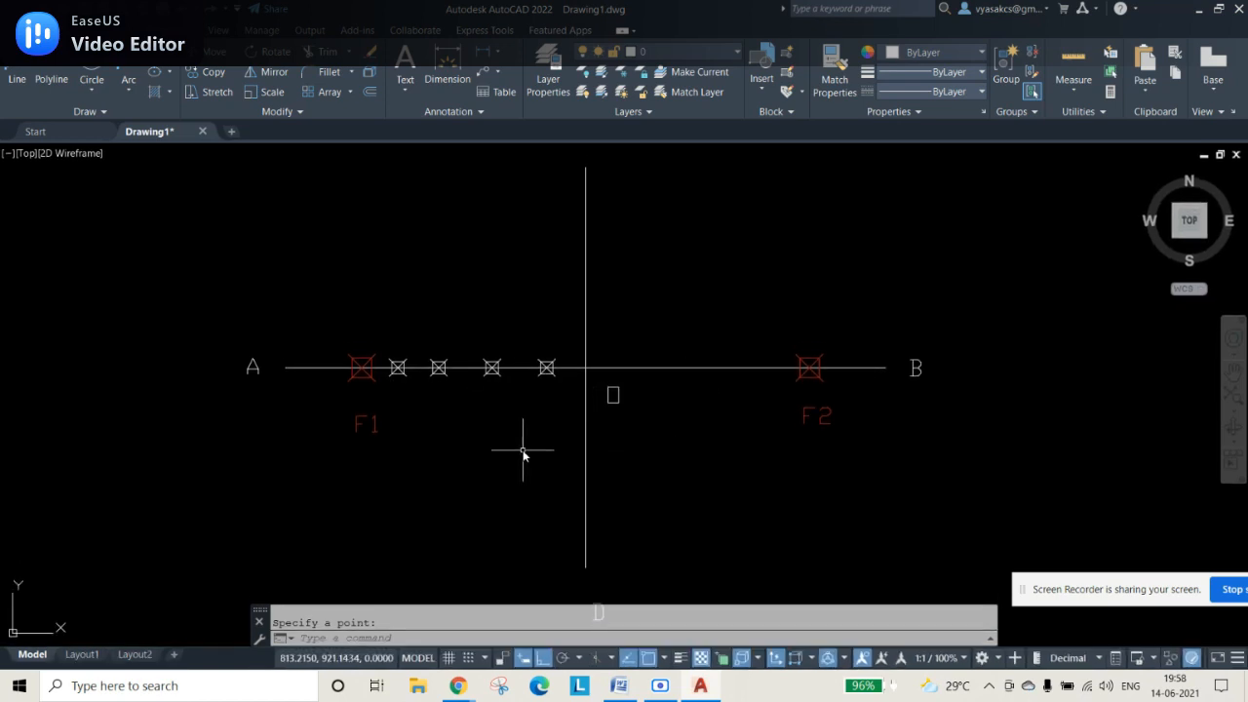
Step: Paste four copies of label A, one above each of the four new points between F1 and the centre
key(ctrl+v)
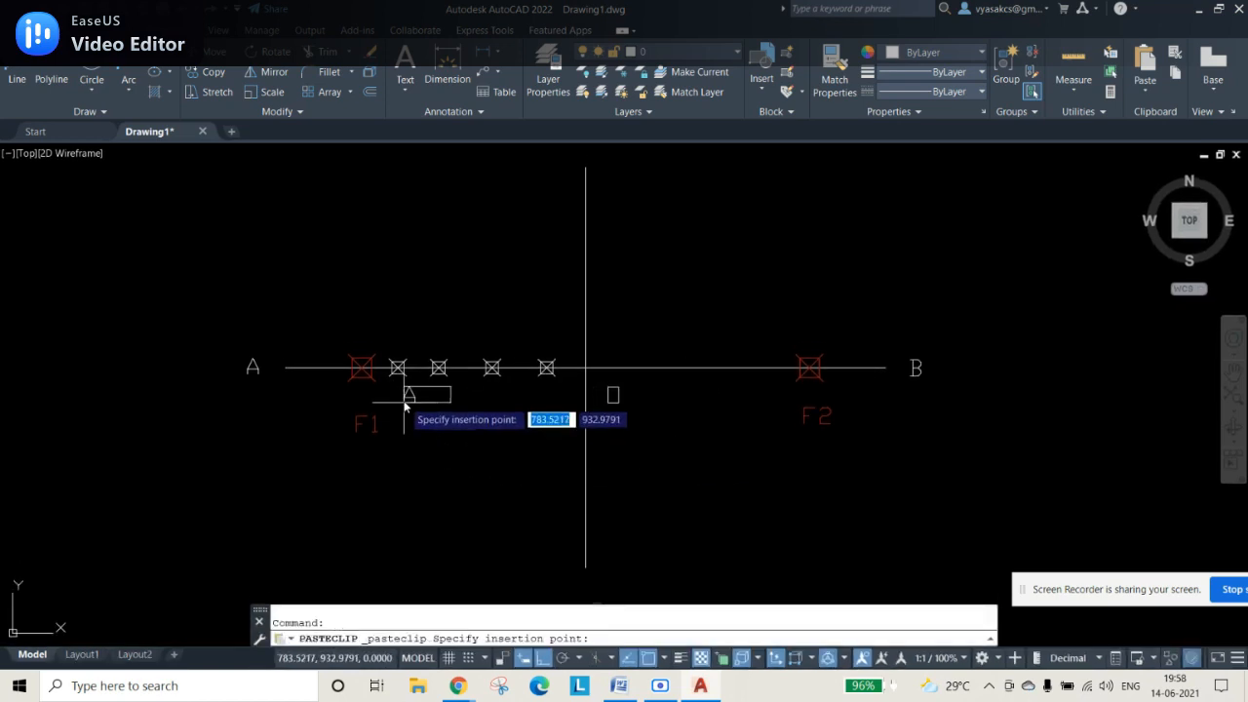
click(396, 337)
key(ctrl+c)
key(ctrl+v)
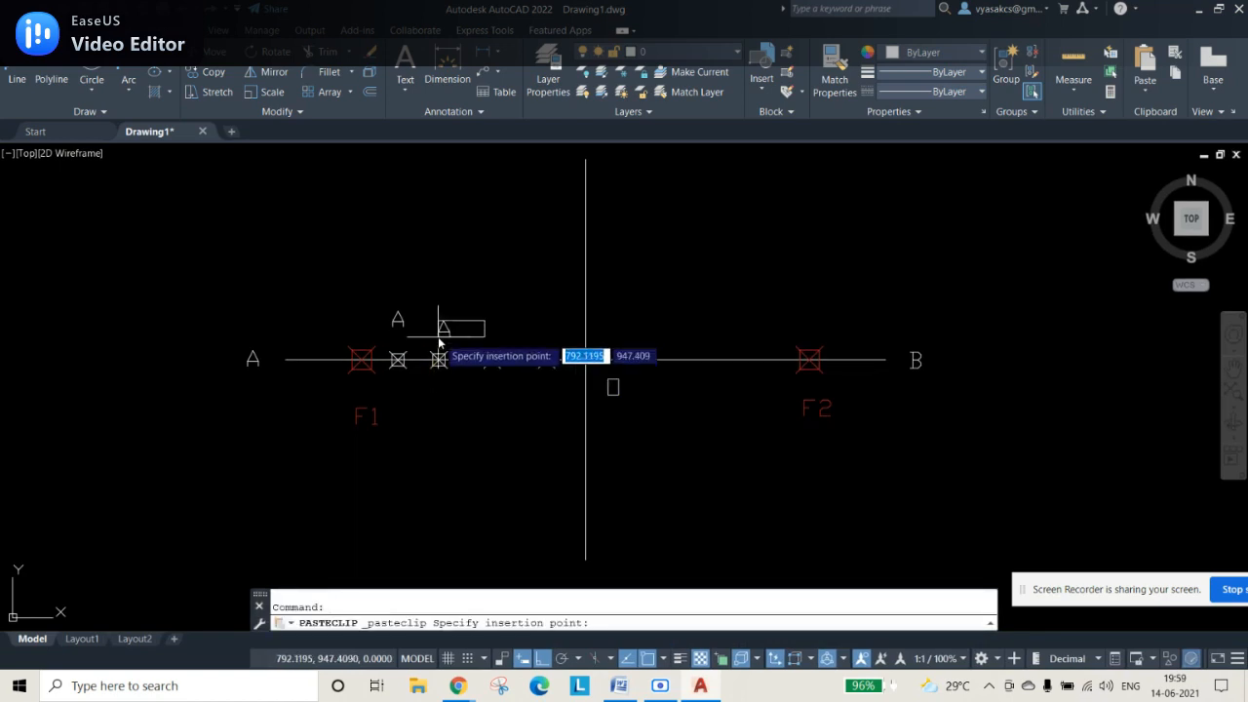
click(433, 329)
key(ctrl+c)
key(ctrl+v)
click(486, 333)
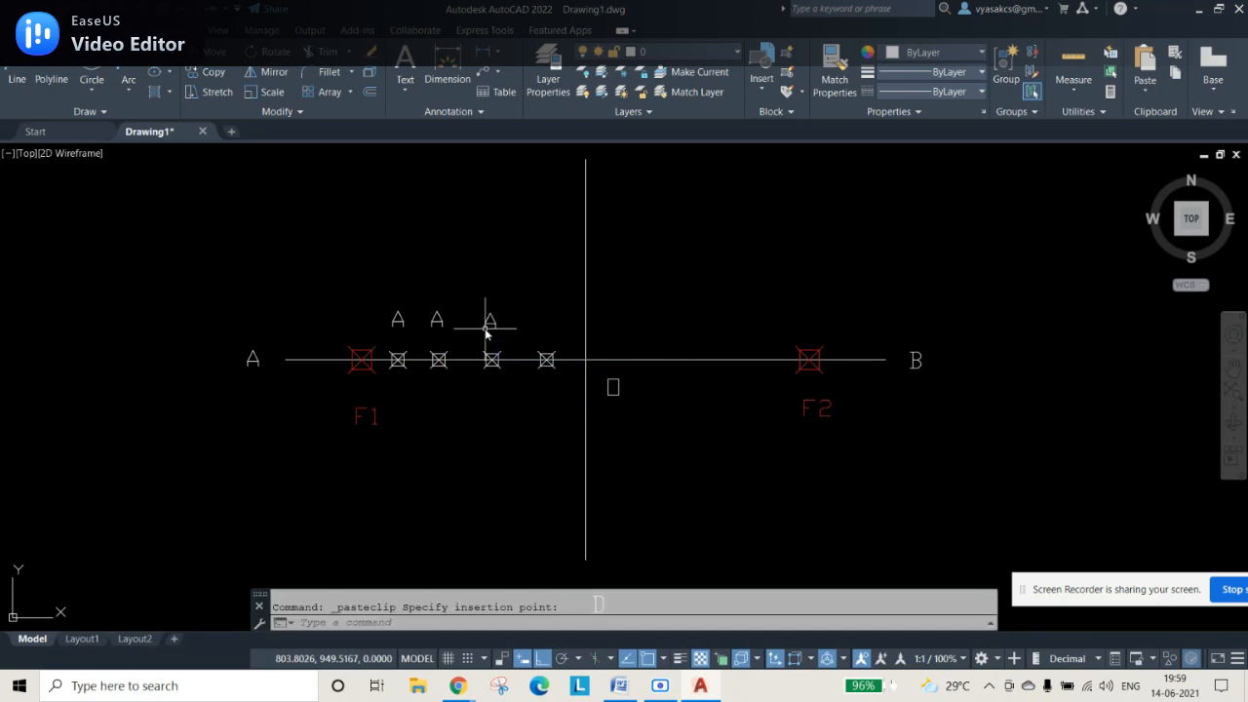
key(ctrl+v)
click(544, 329)
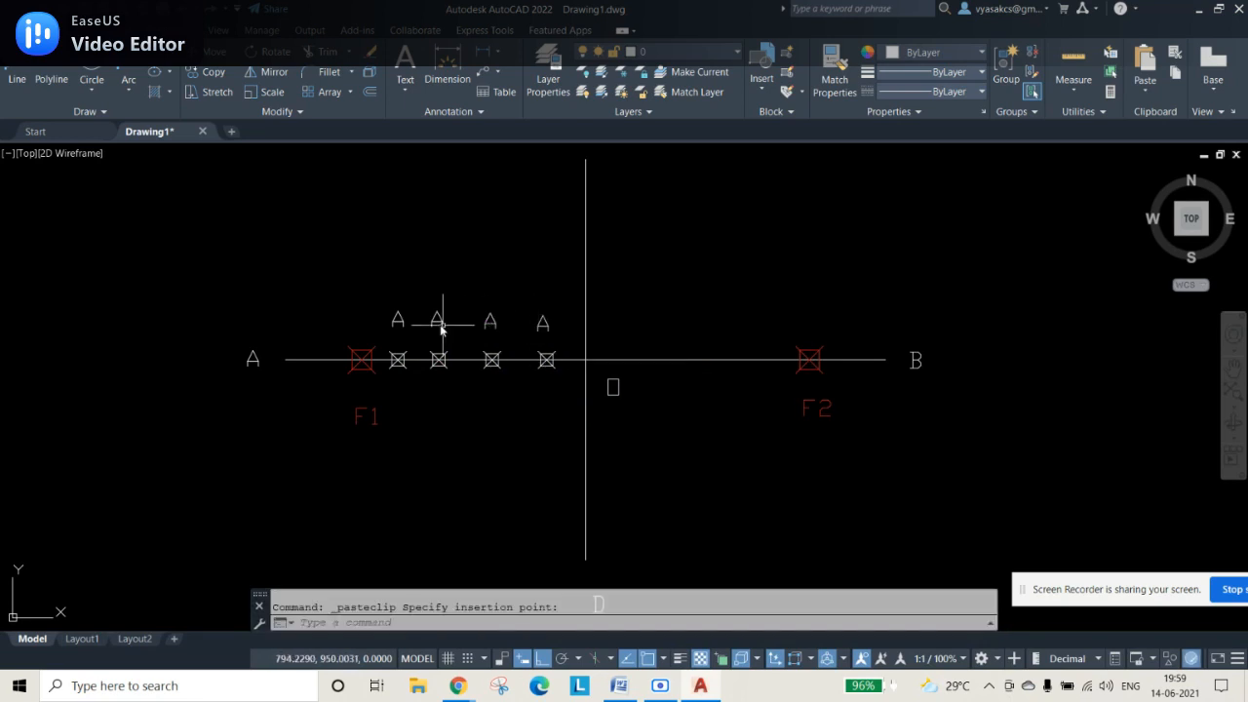
key(Escape)
Step: Change the labels above the first and second points after F1 to "1" and "2"
double_click(400, 322)
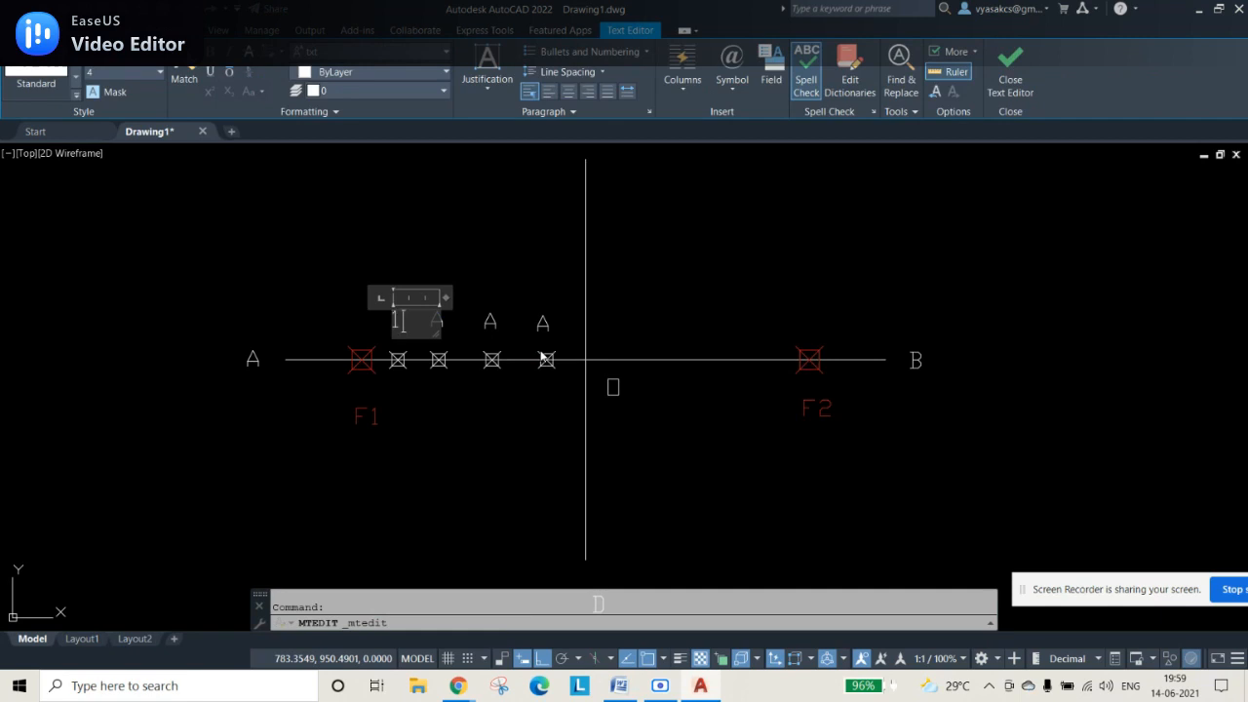
text(1)
click(556, 459)
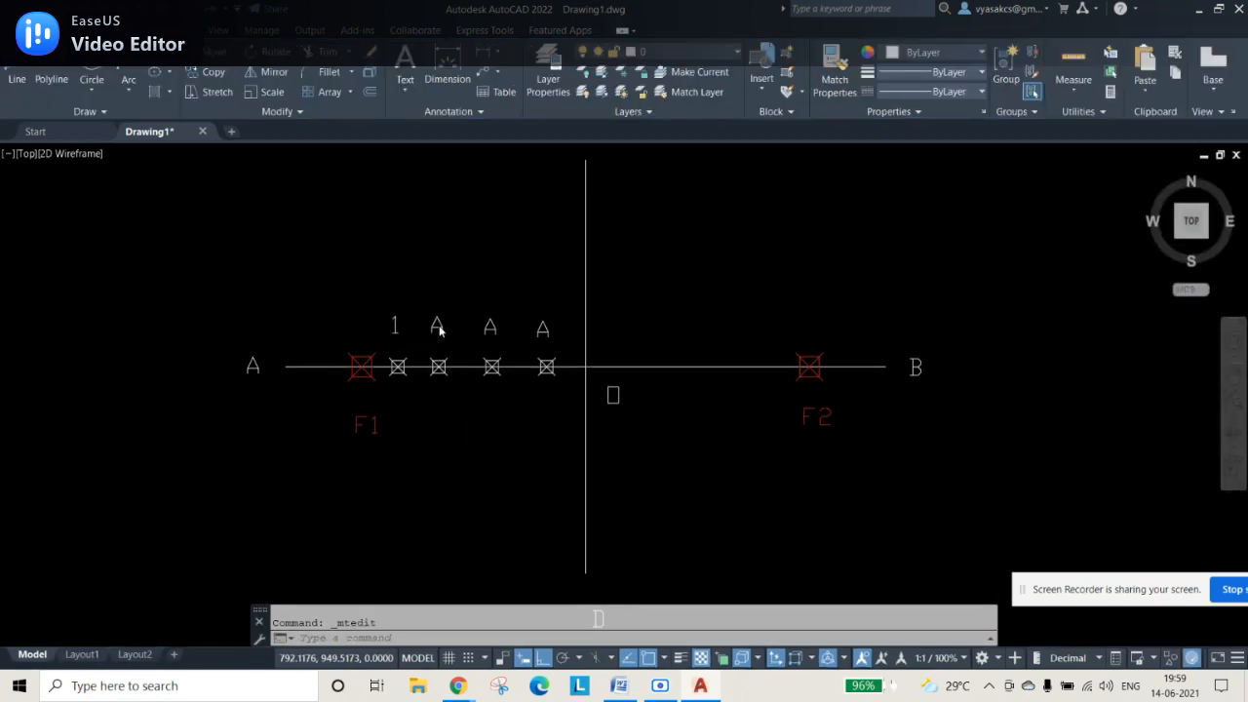
double_click(438, 319)
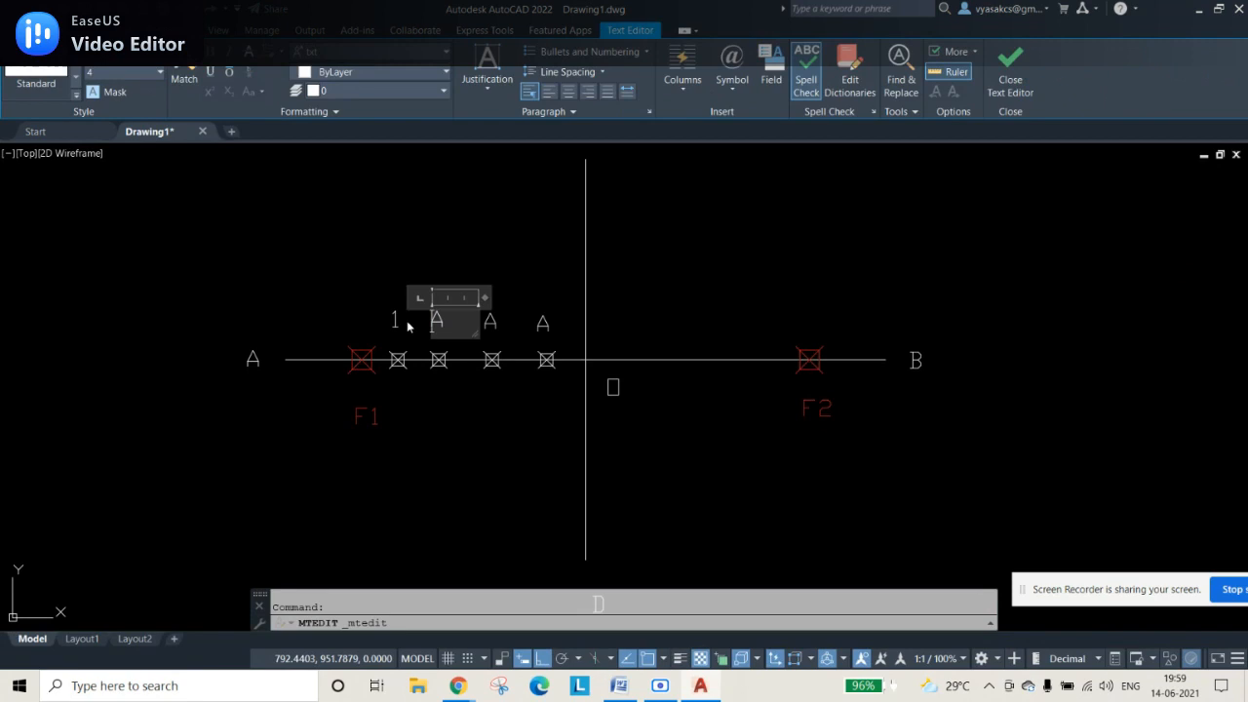
key(BackSpace)
text(2)
click(465, 390)
Step: Change the labels above the third and fourth points after F1 to "3" and "4"
double_click(492, 322)
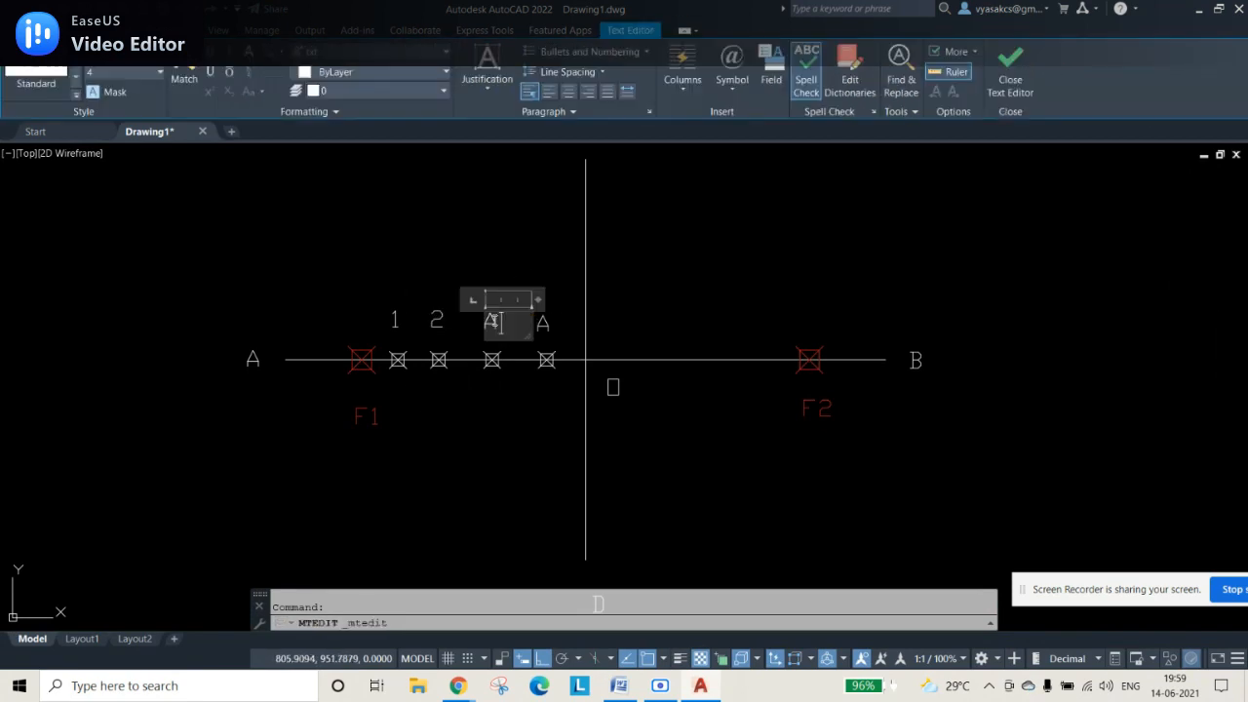
click(490, 417)
click(552, 330)
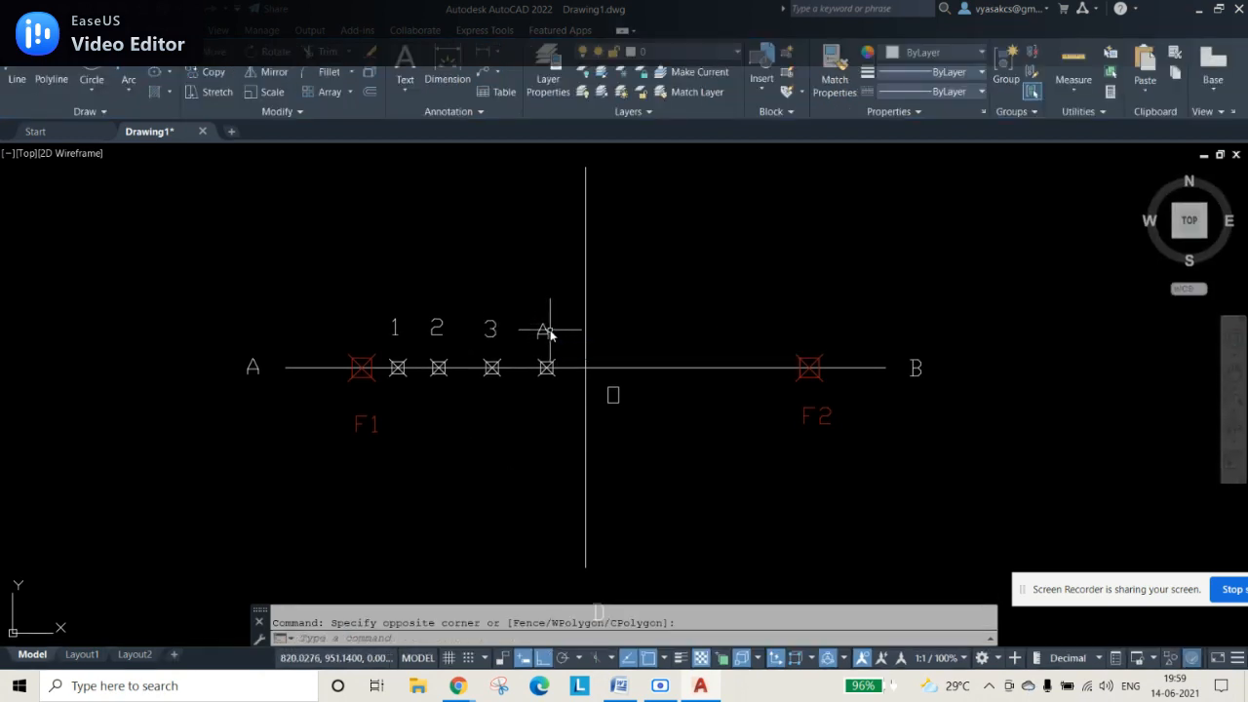
double_click(548, 332)
text(4)
click(523, 423)
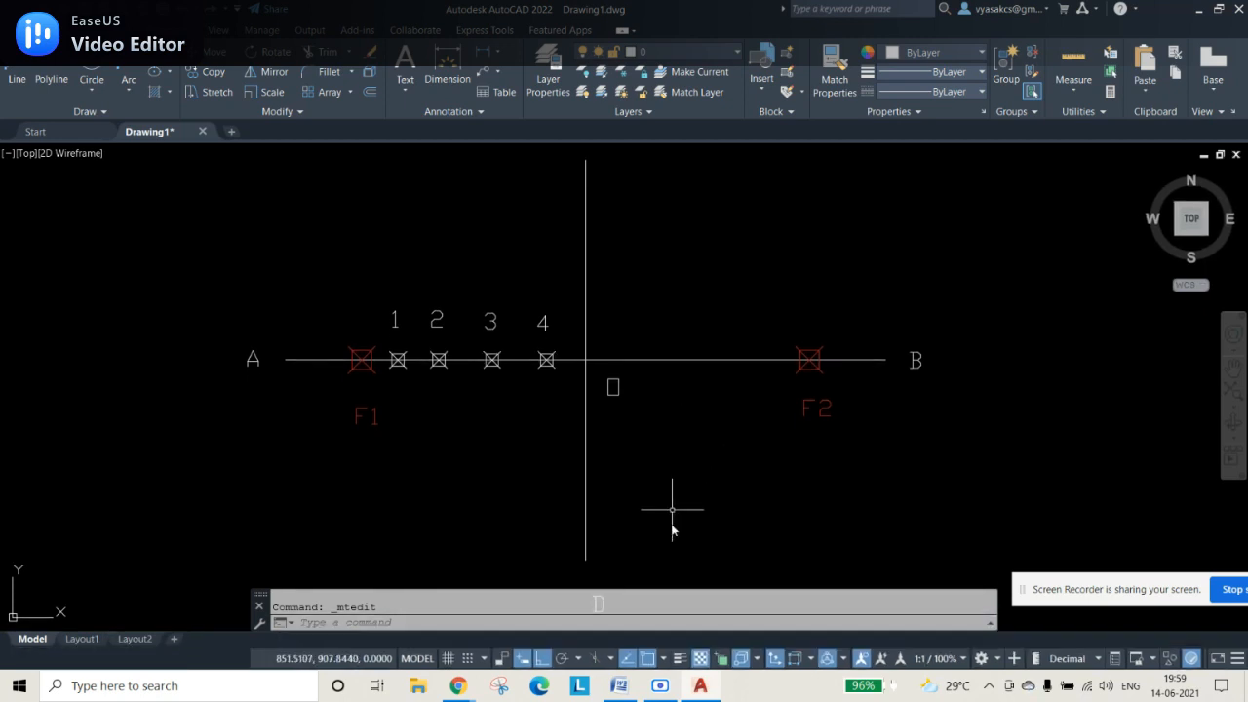
Step: Draw two circles passing through point 1, one centred on end A and one centred on end B of the horizontal line
click(97, 71)
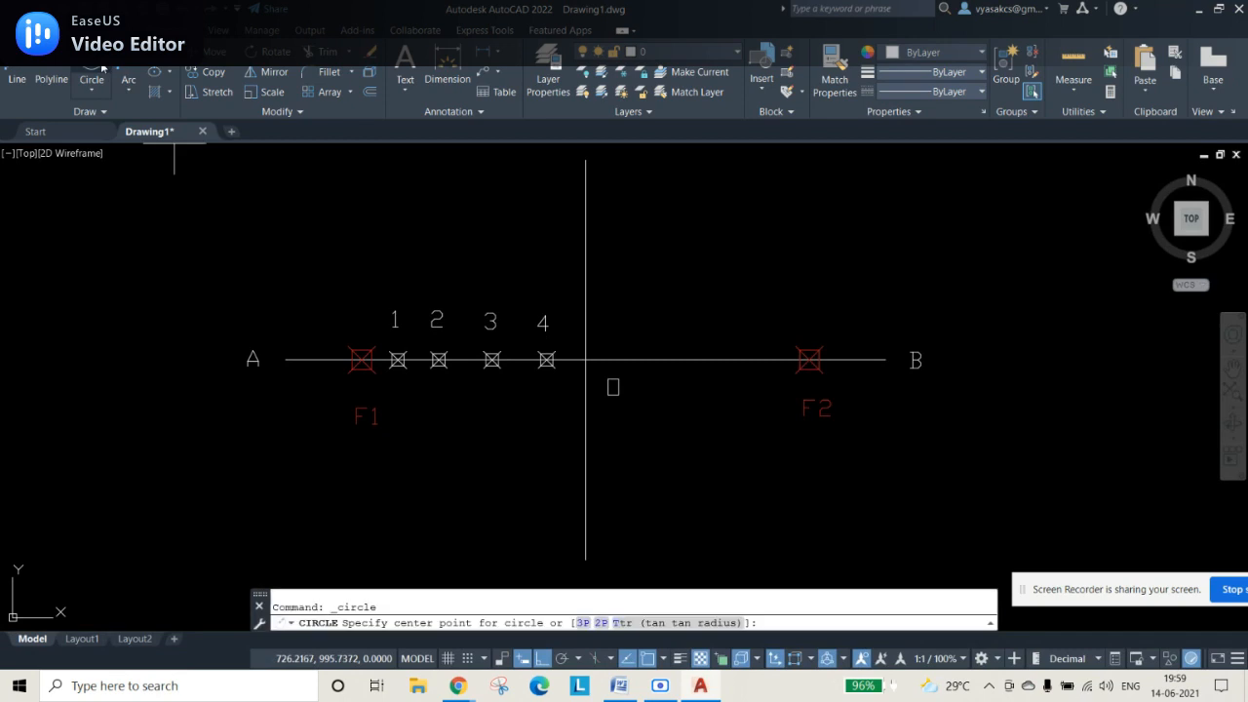
click(285, 361)
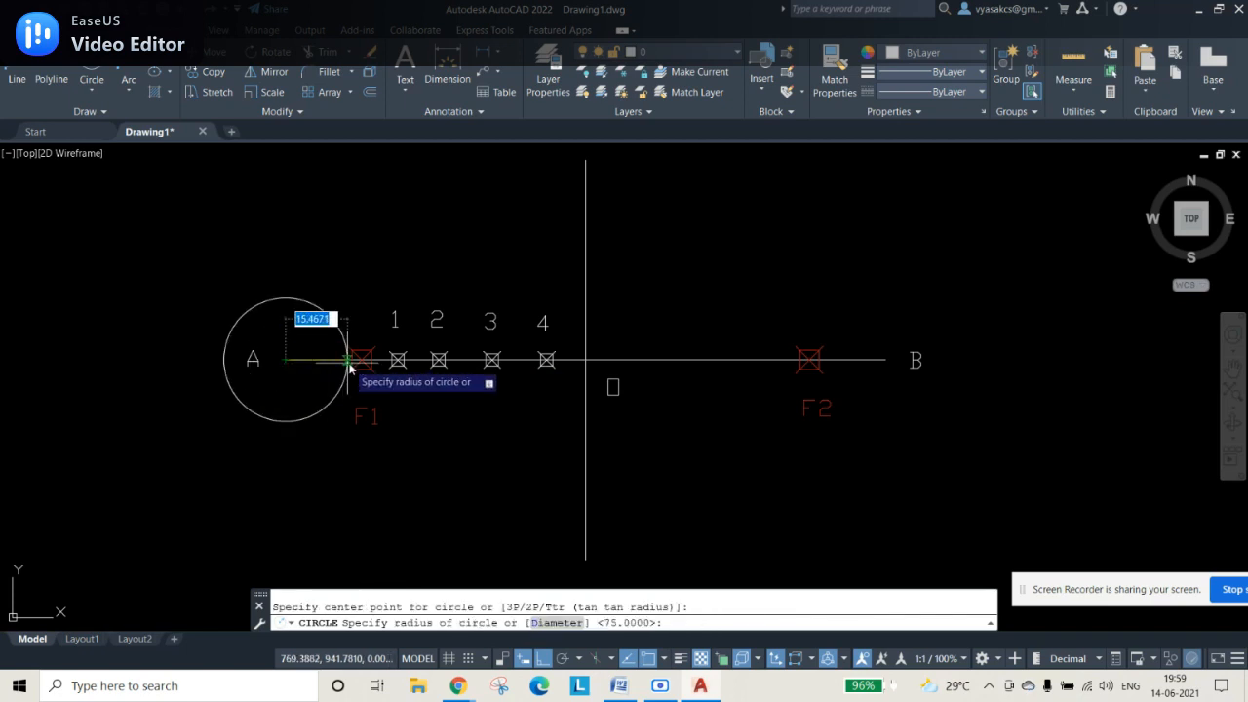
click(399, 365)
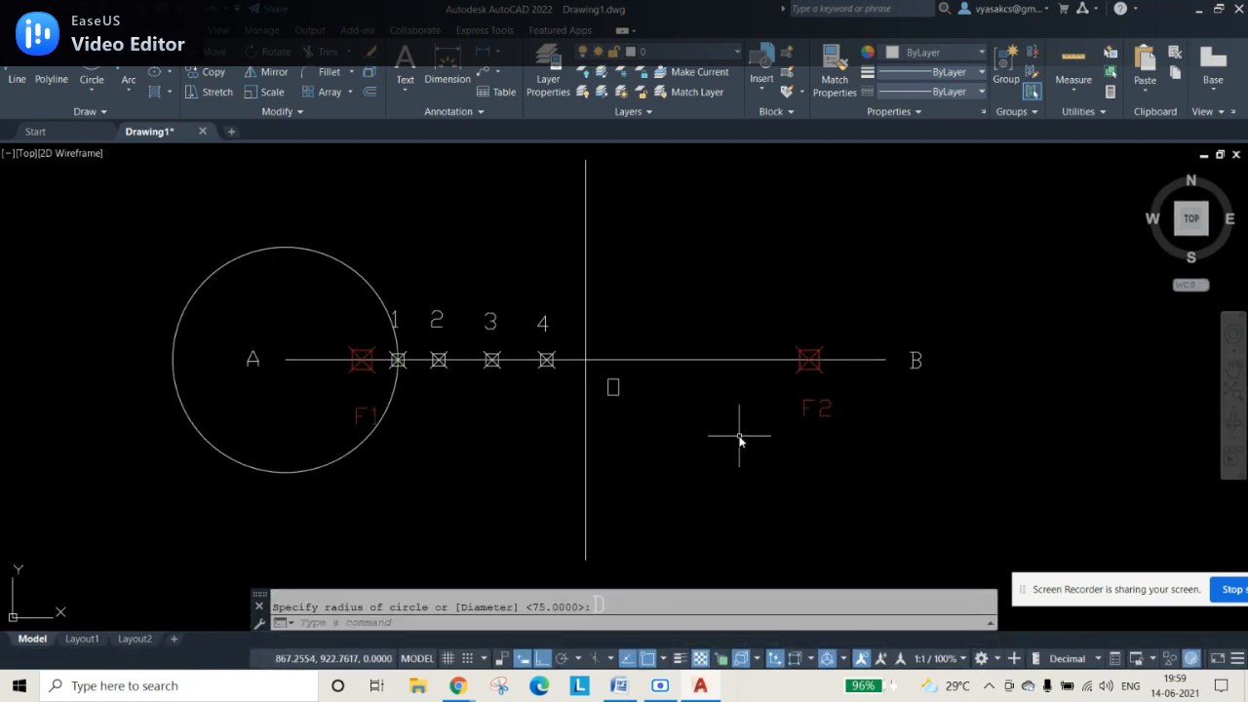
key(Return)
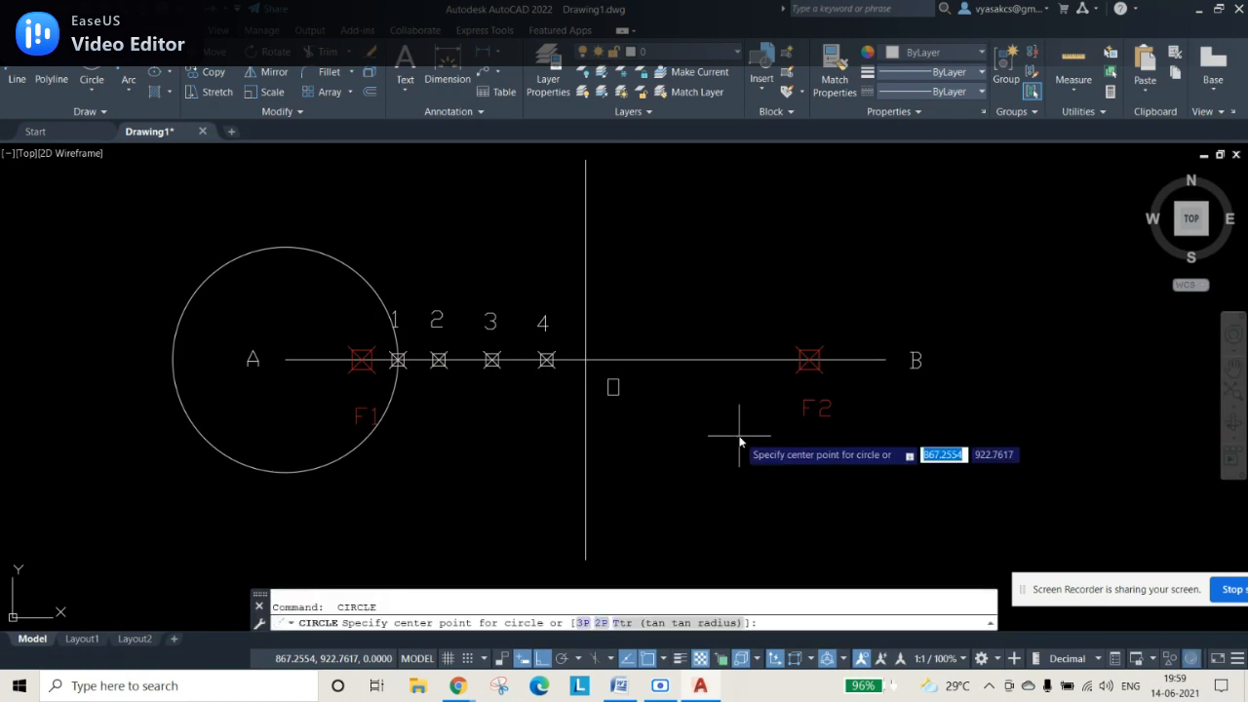
click(886, 361)
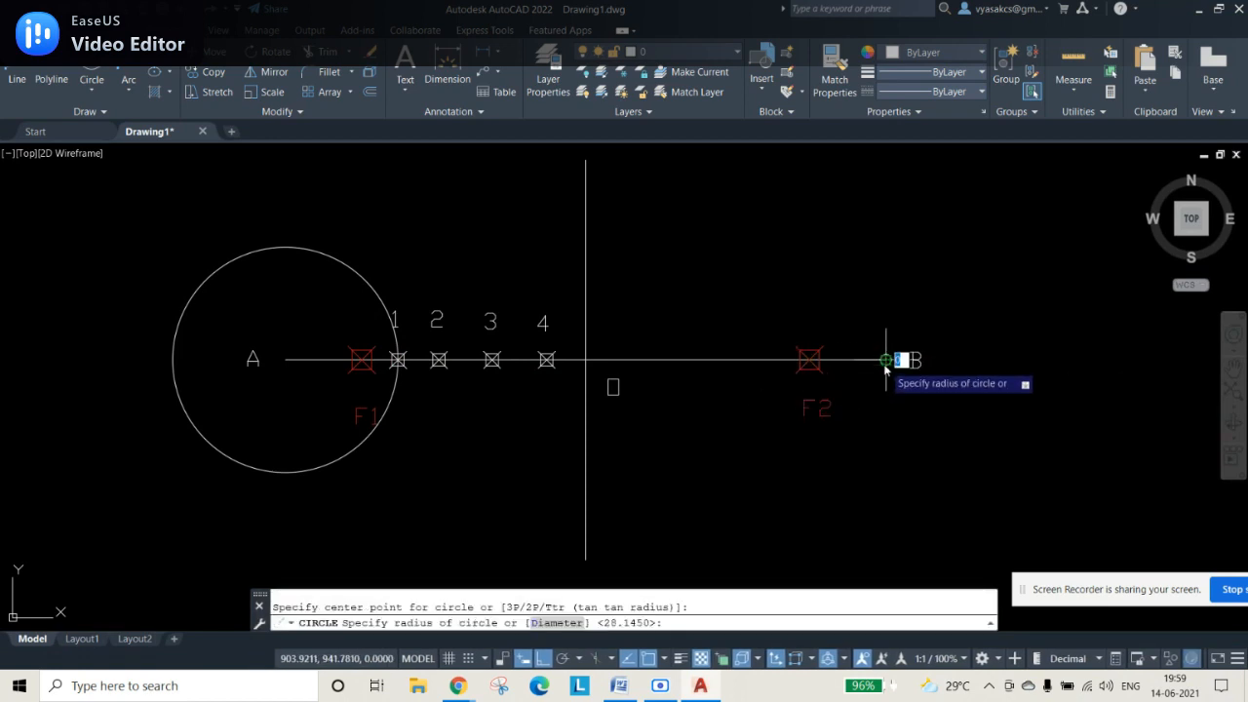
click(399, 361)
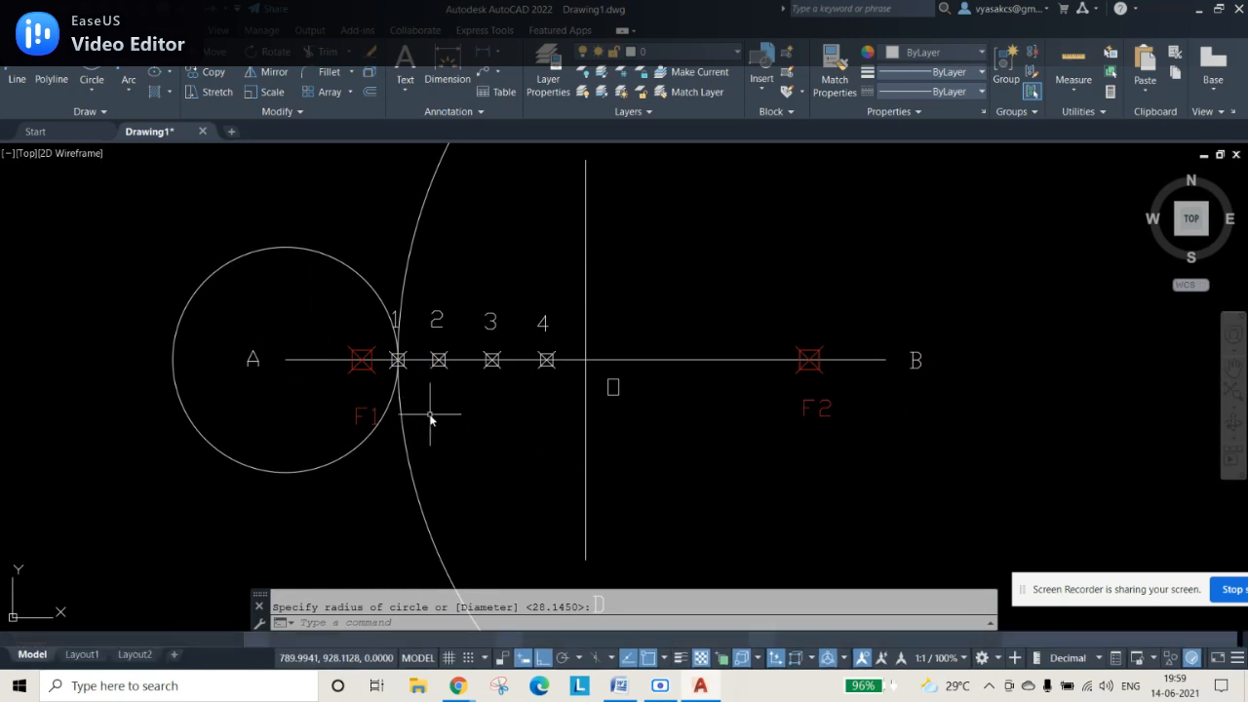
key(Escape)
Step: Move the smaller circle by its centre from end A onto point F1
click(377, 293)
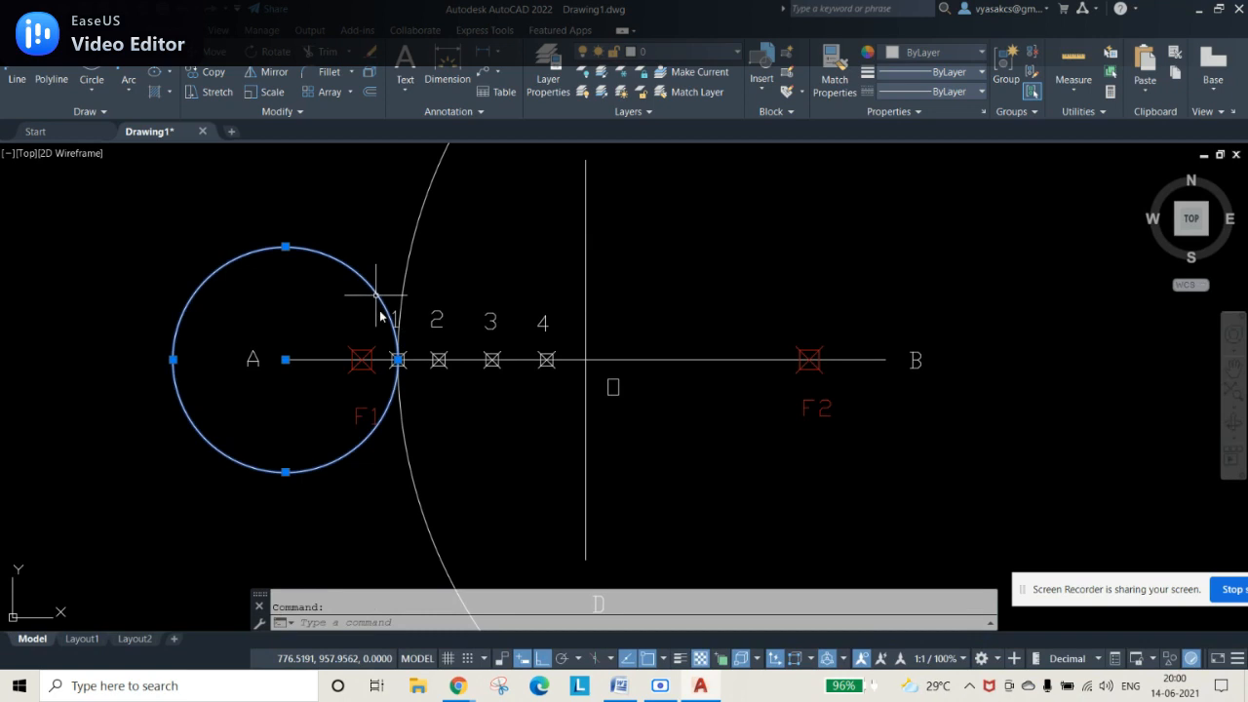
click(285, 360)
click(361, 360)
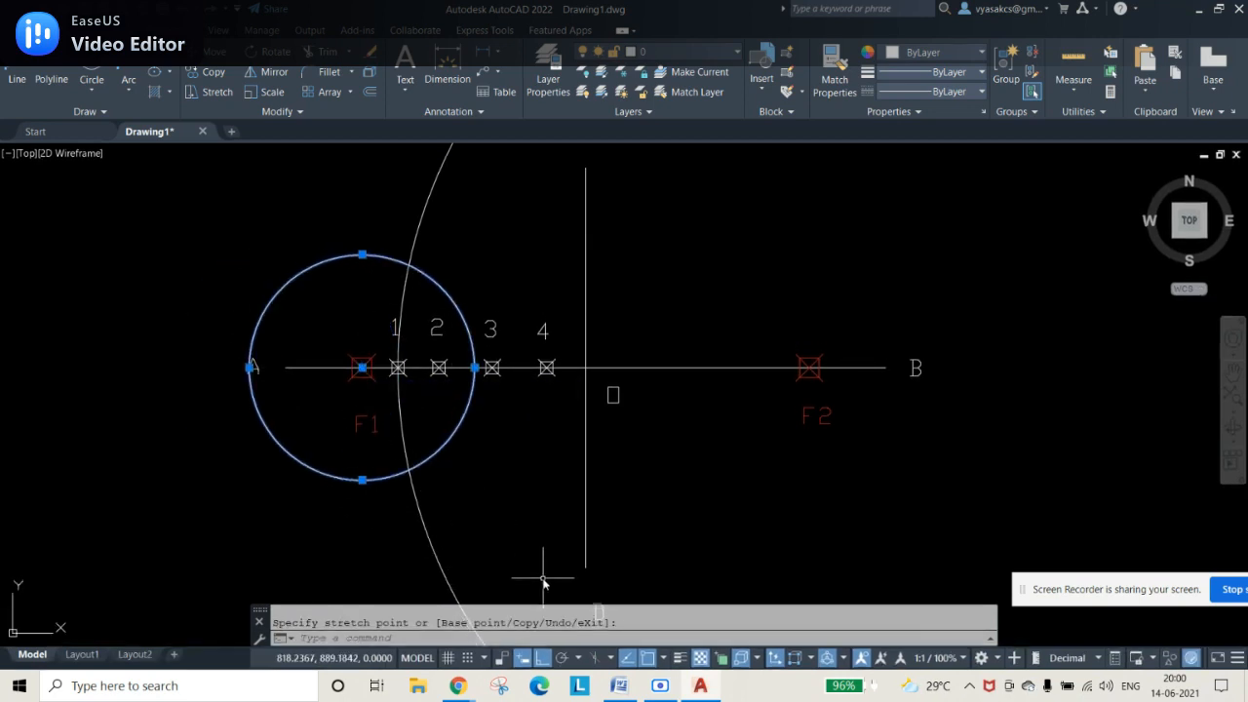
key(Escape)
Step: Move the larger circle by its centre from end B onto point F2
click(420, 522)
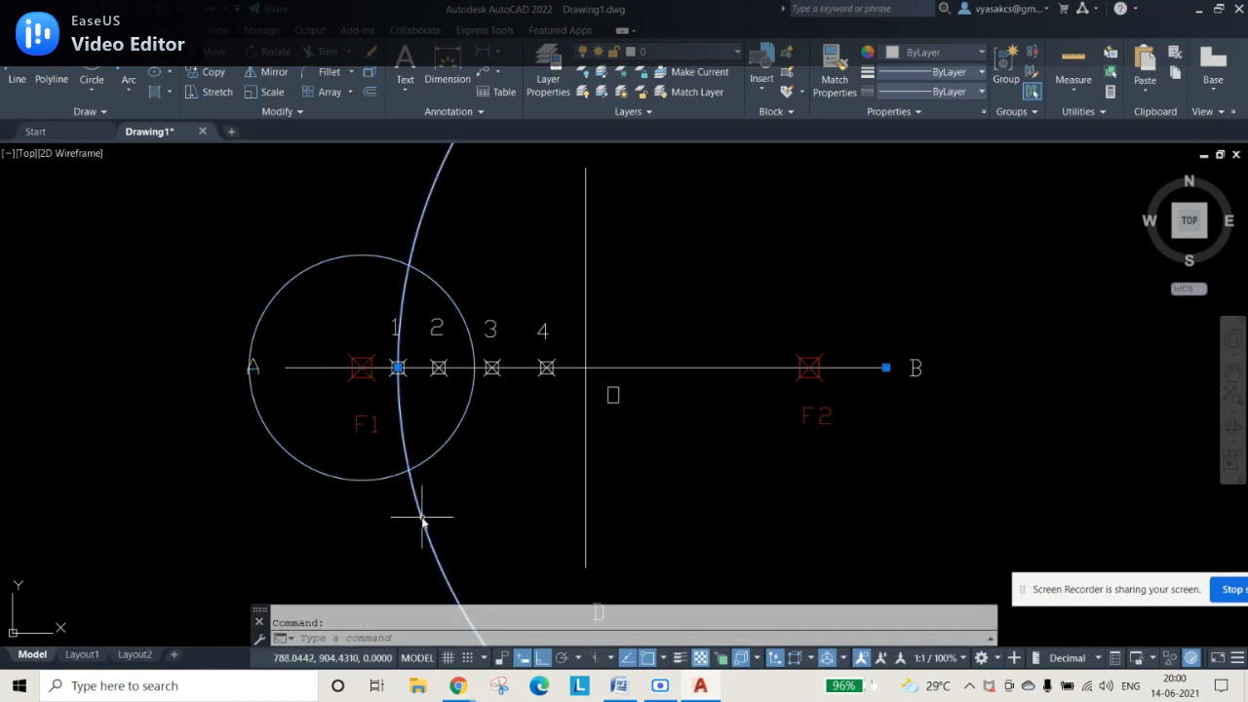
click(885, 367)
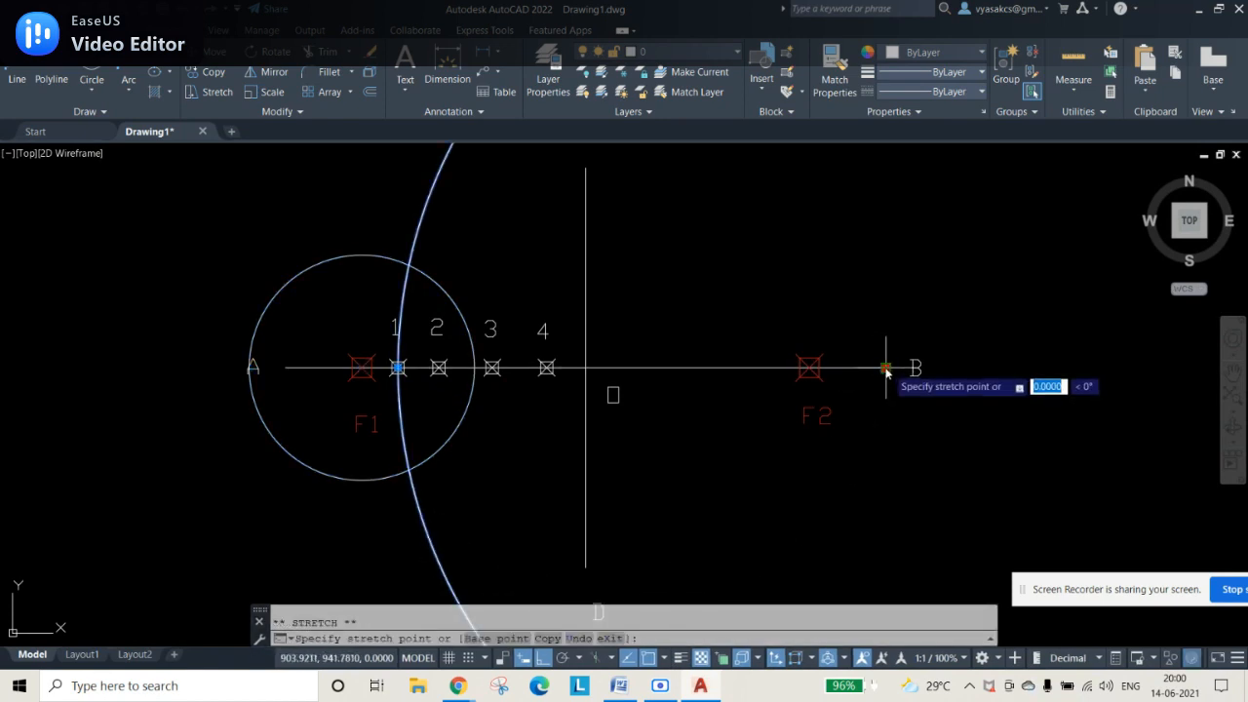
click(809, 367)
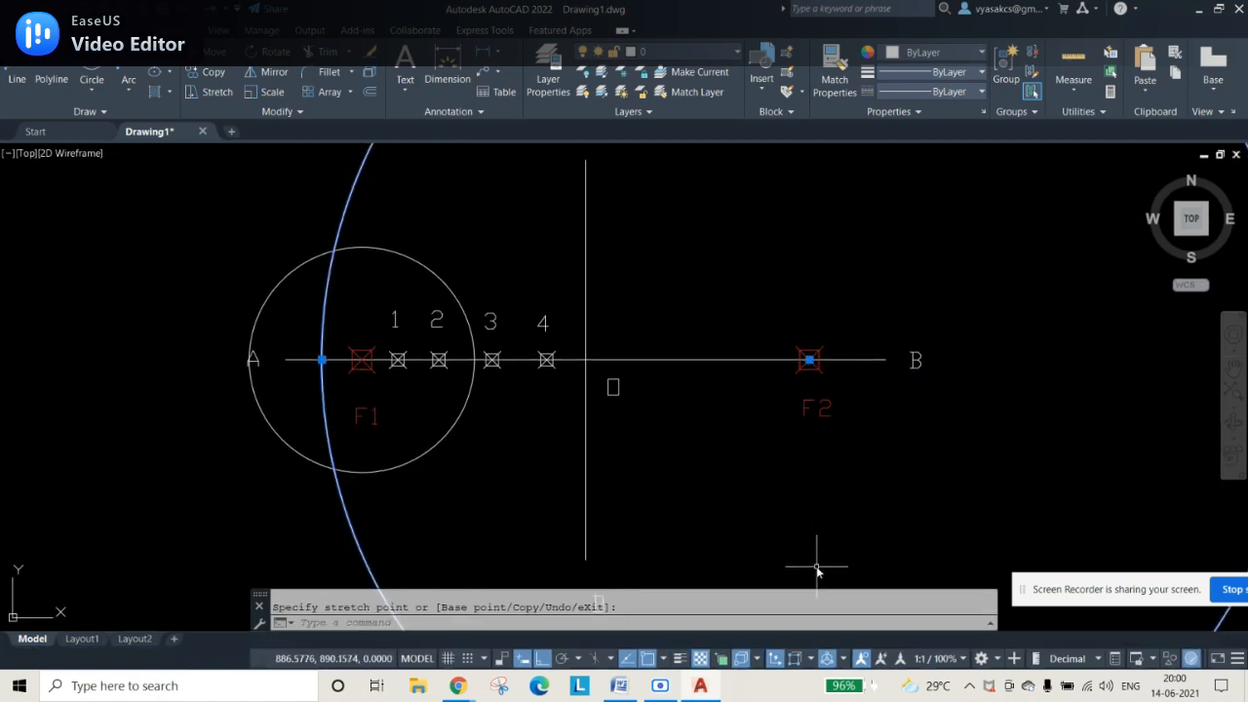
key(Escape)
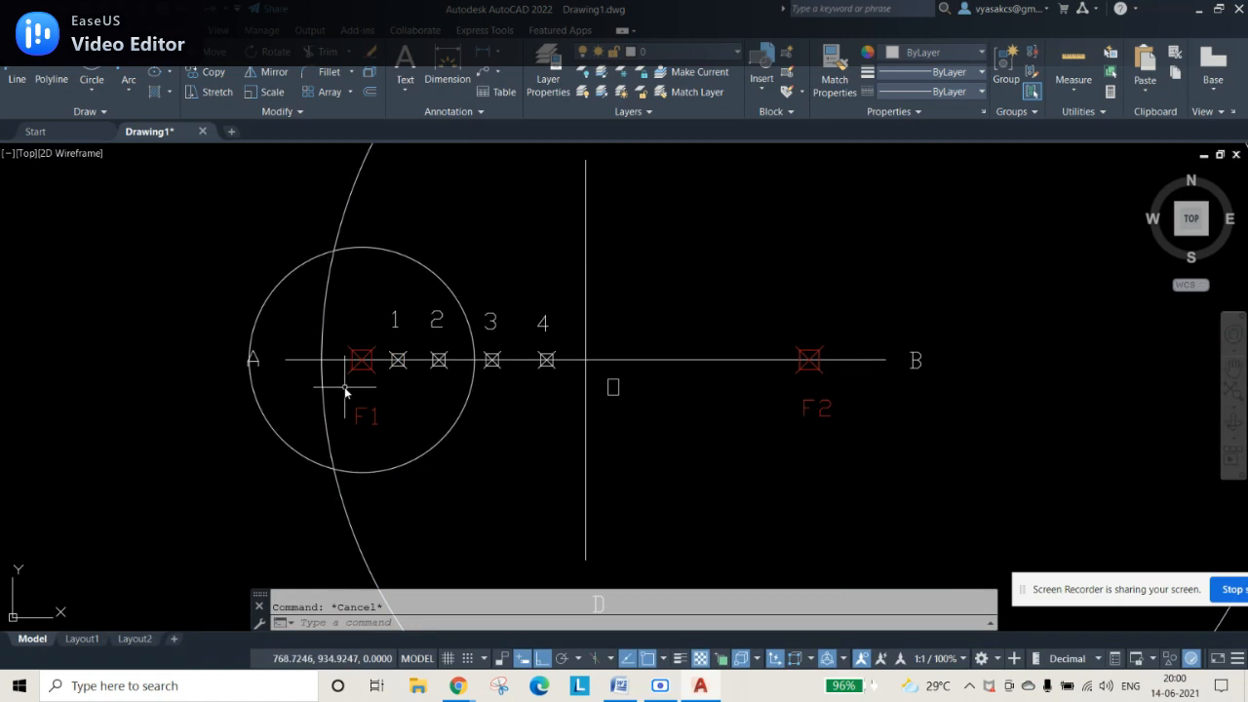
Step: Place a point at the upper and lower intersections of the two circles
text(PO)
key(Return)
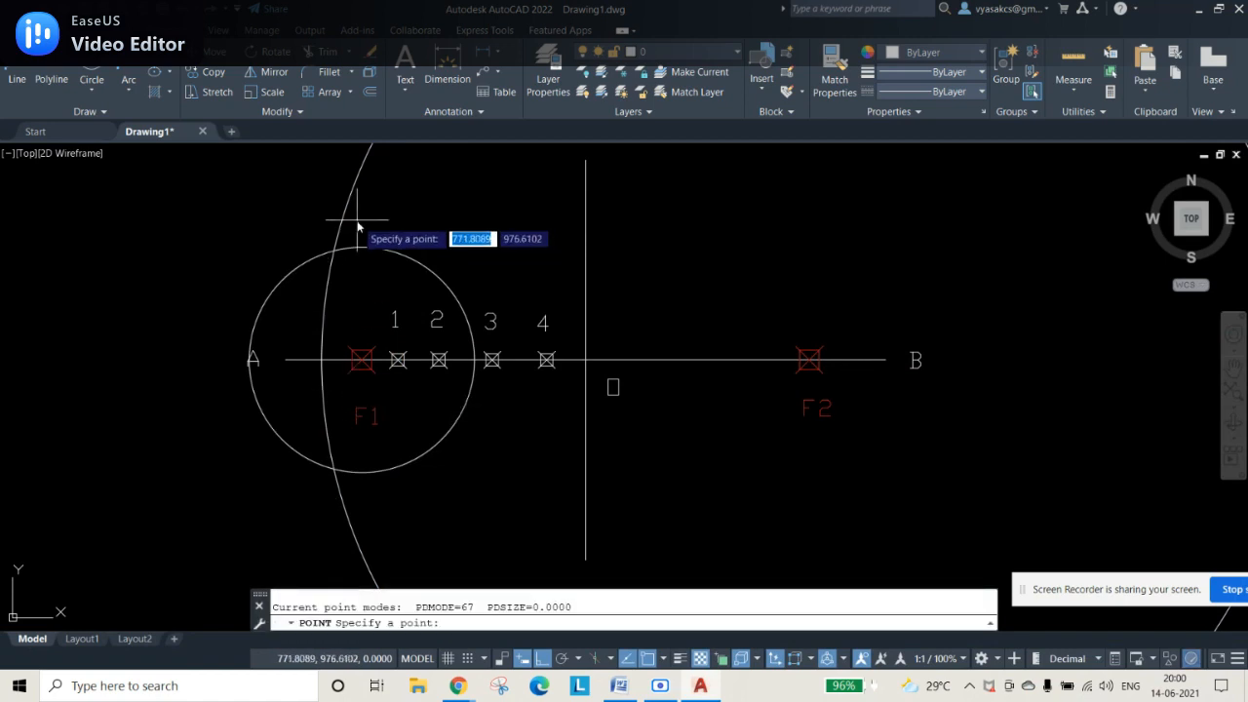
click(333, 250)
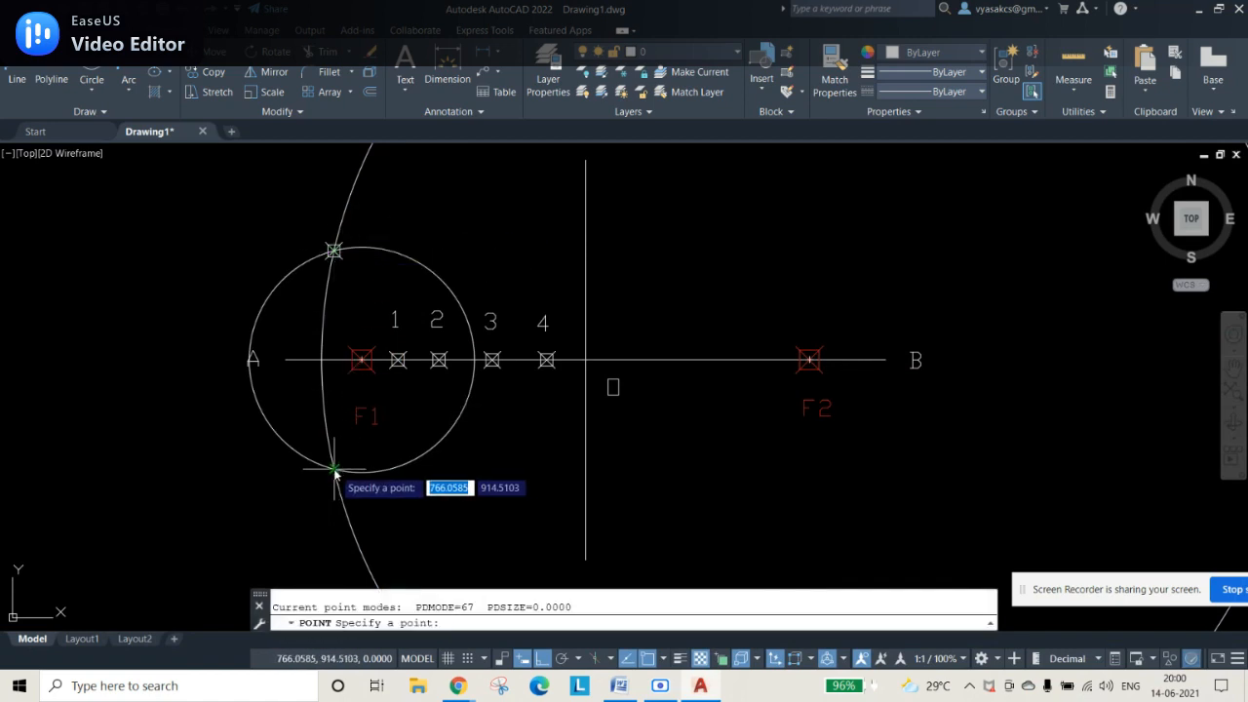
click(334, 468)
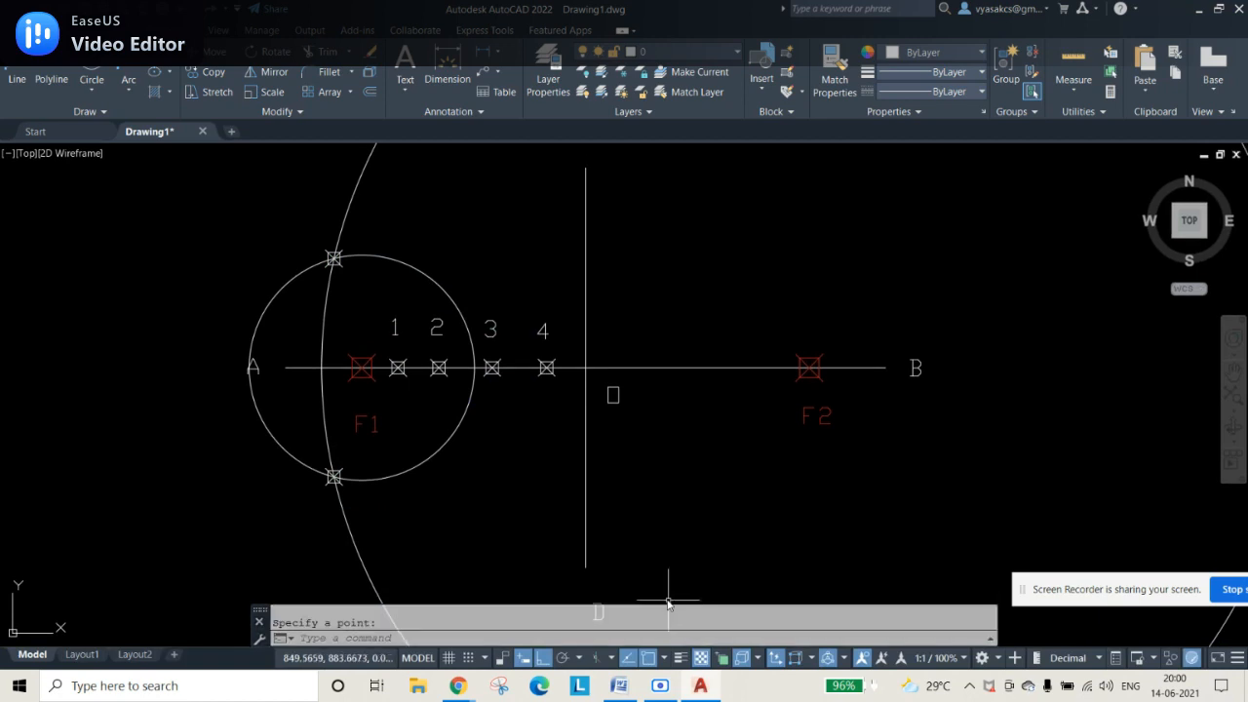
Step: Copy the label 1 to just above the upper circle intersection point and change its text to P1
key(Escape)
click(395, 317)
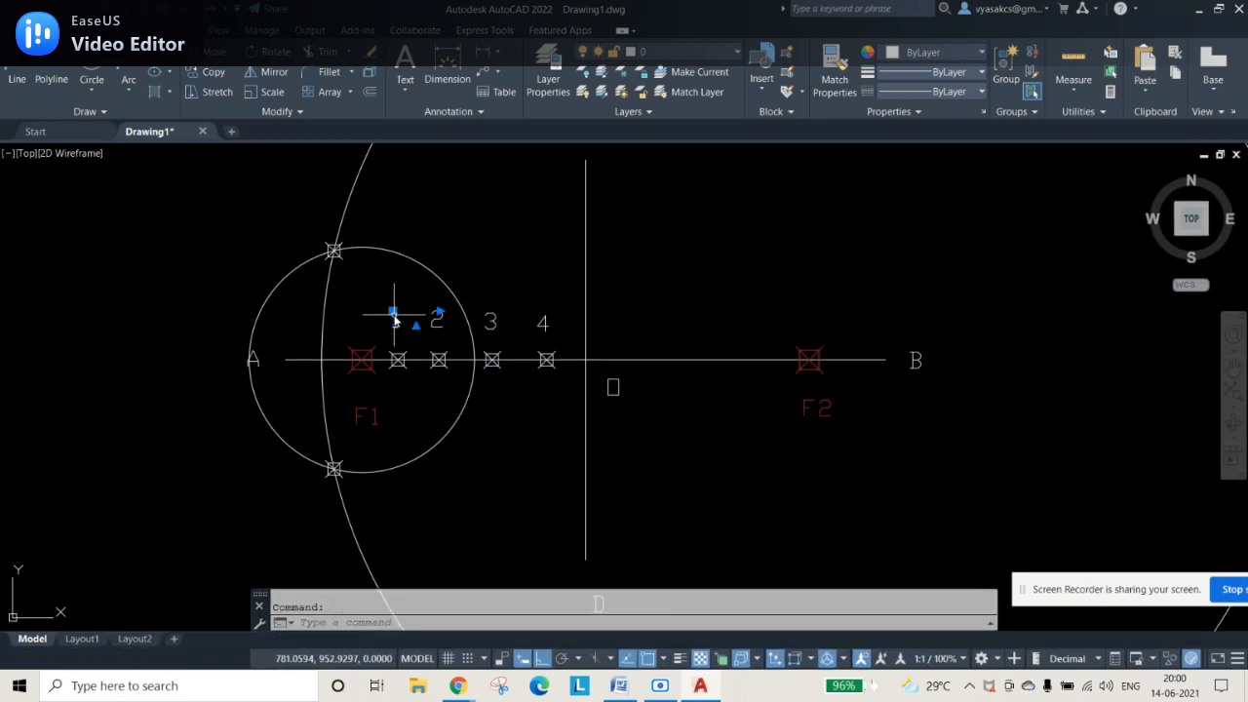
key(ctrl+c)
key(ctrl+v)
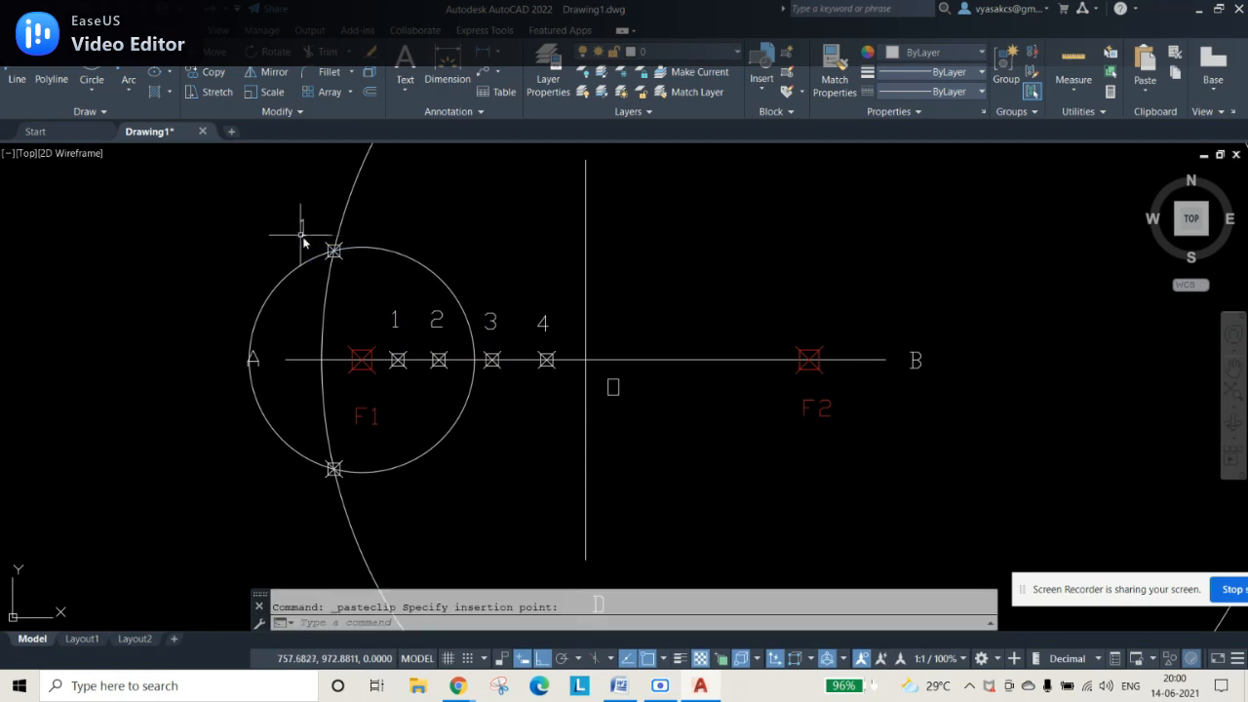
click(305, 234)
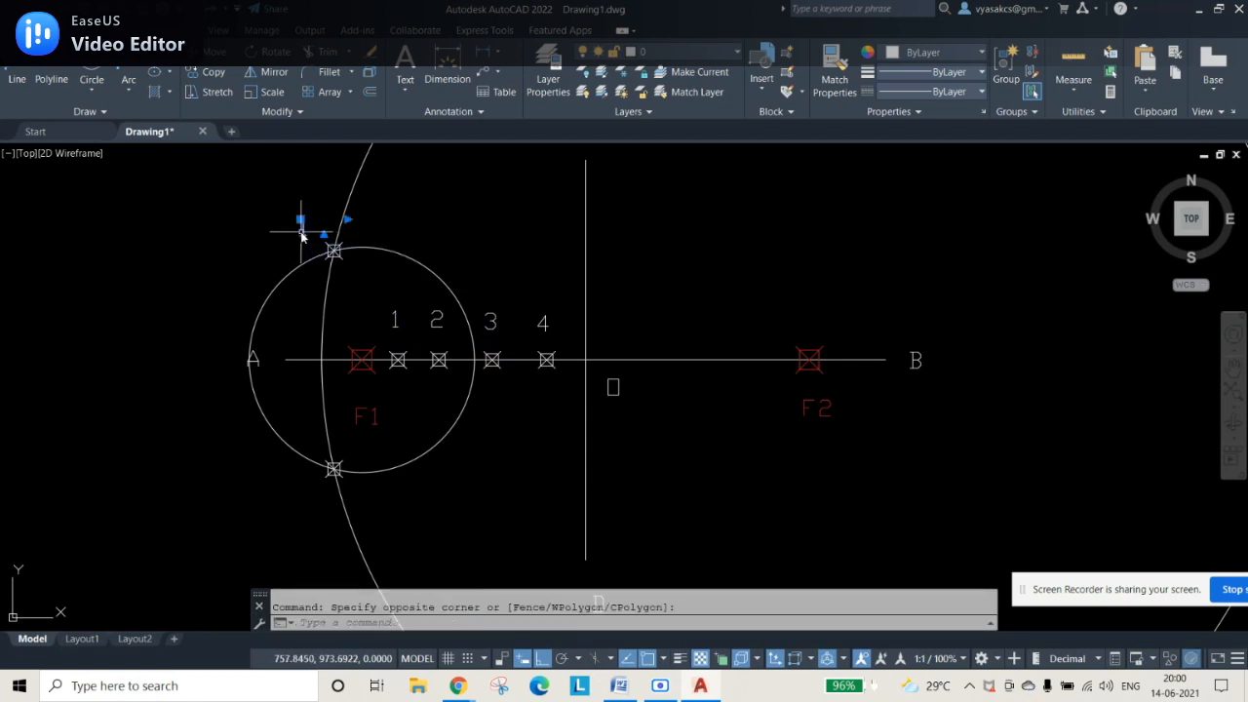
double_click(302, 230)
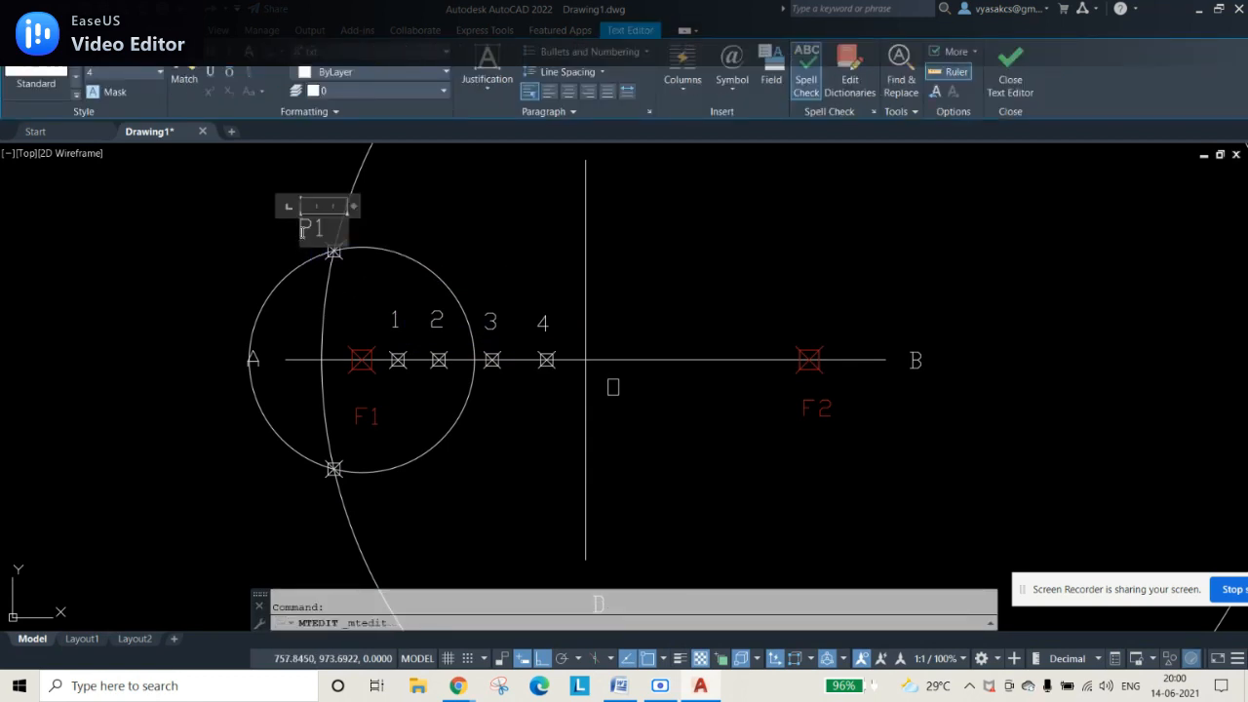
click(272, 533)
Step: Copy the P1 label to just below the lower circle intersection point and change its text to P2
click(301, 236)
click(300, 227)
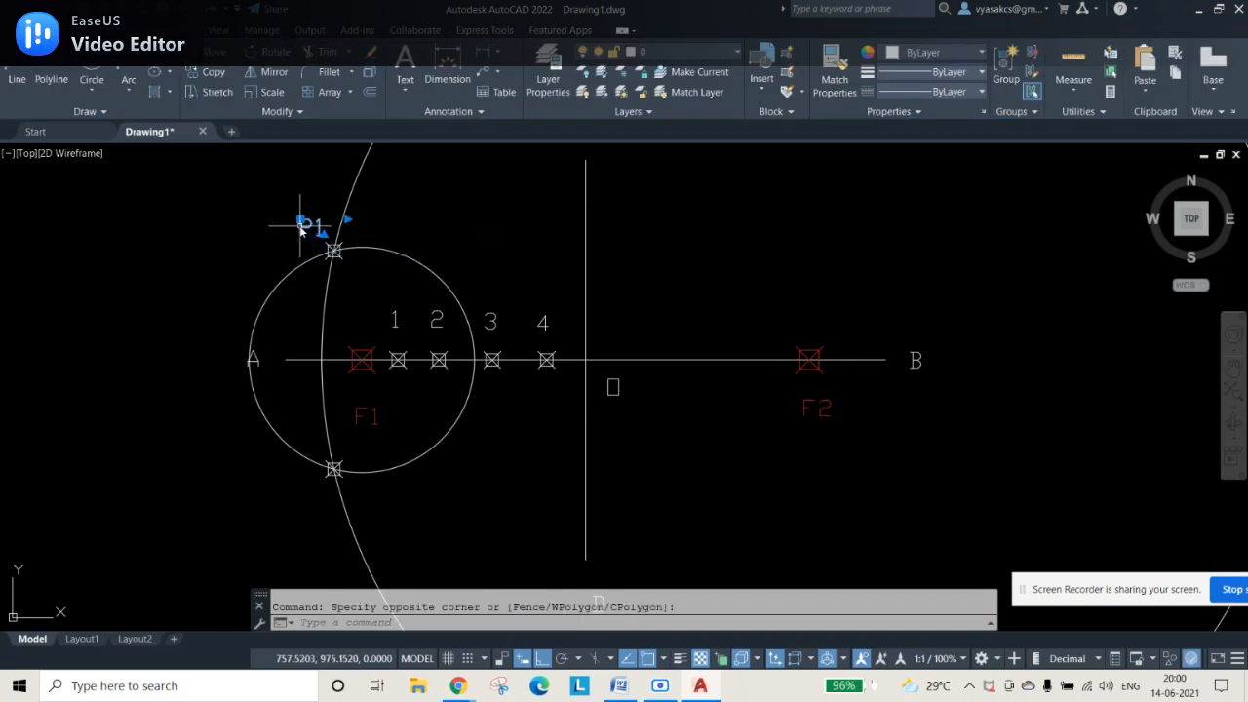
key(ctrl+c)
key(ctrl+v)
click(300, 500)
click(300, 498)
double_click(301, 499)
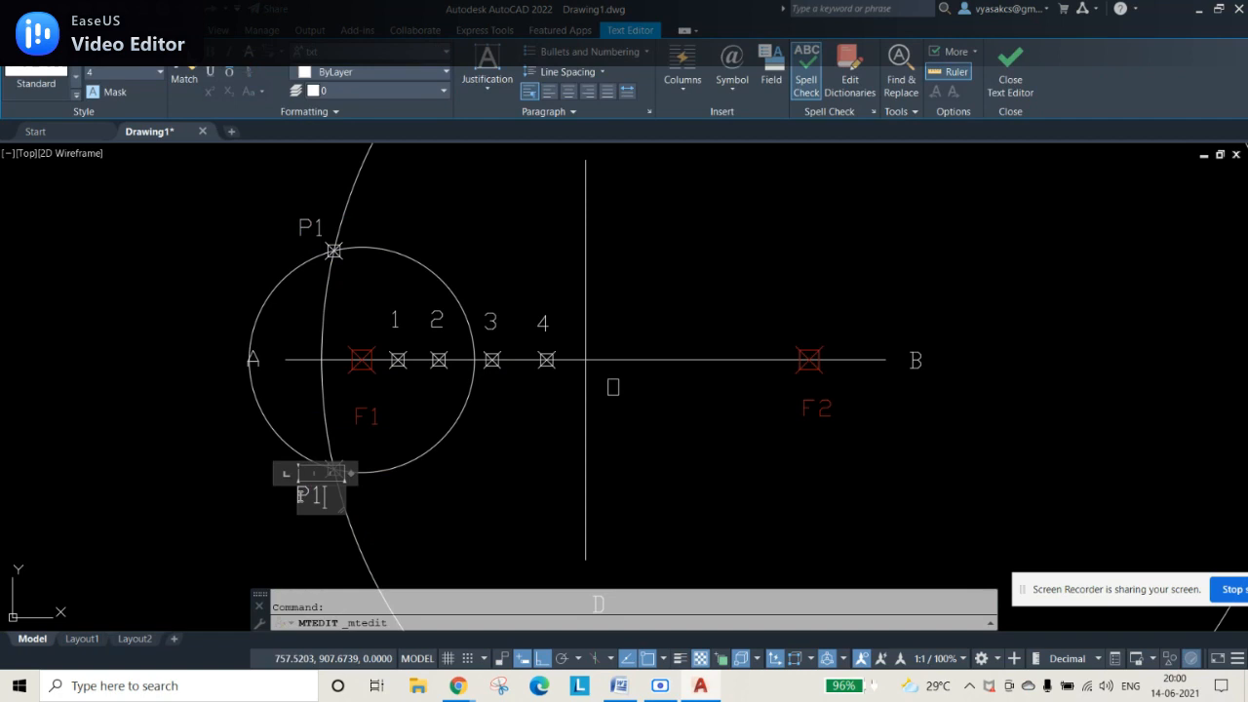
click(271, 527)
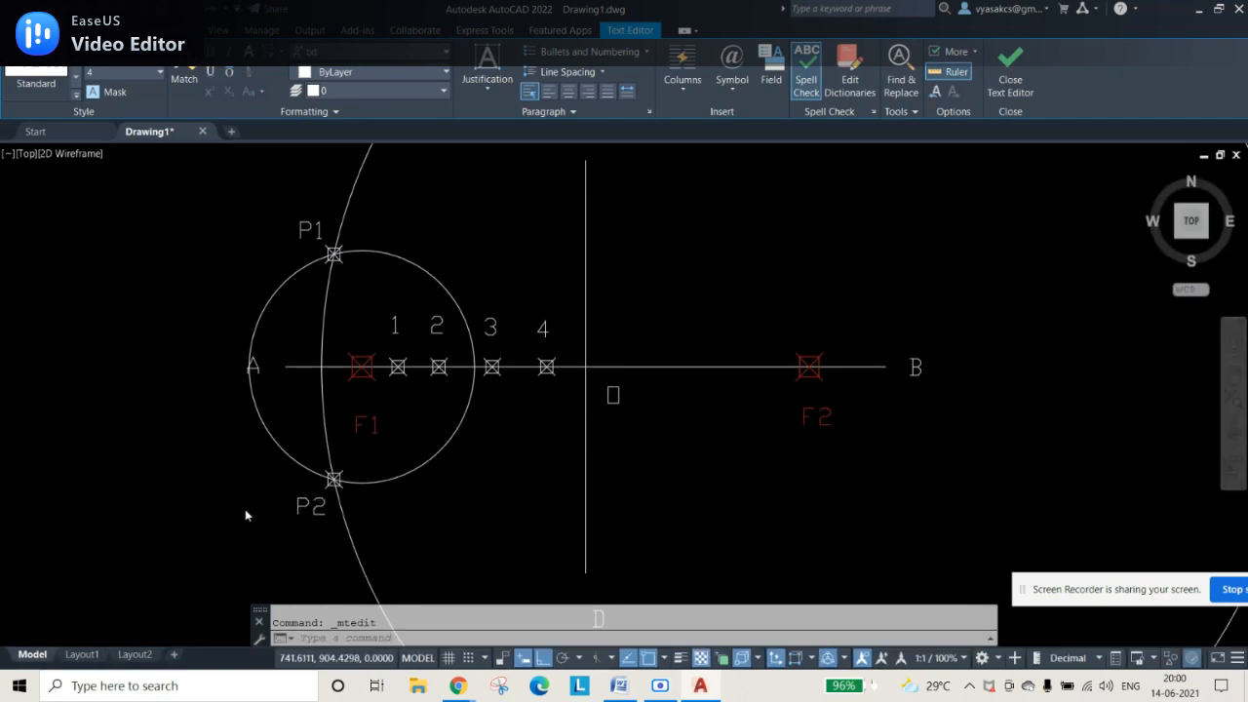
Step: Delete both construction circles centred on F1 and F2, keeping points P1 and P2
click(395, 261)
click(323, 310)
key(Delete)
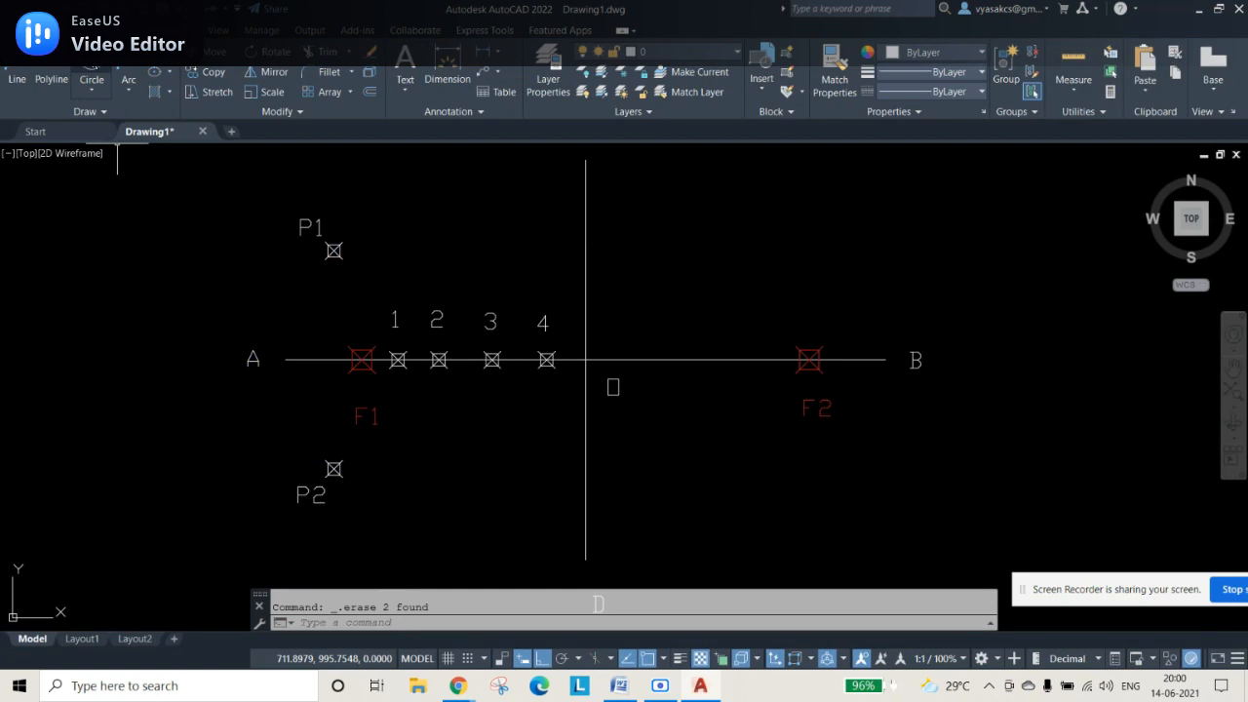
Step: Draw two circles passing through point 2, one centred on end A and one centred on end B of the horizontal line
click(91, 71)
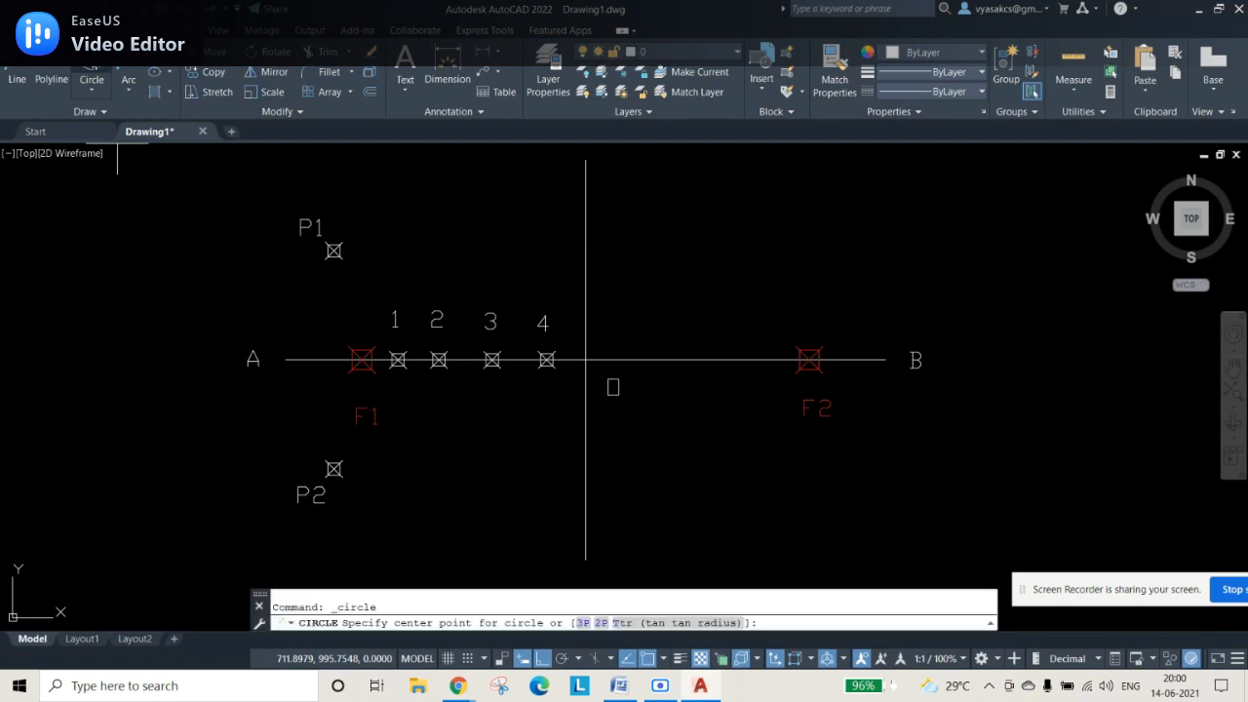
click(286, 360)
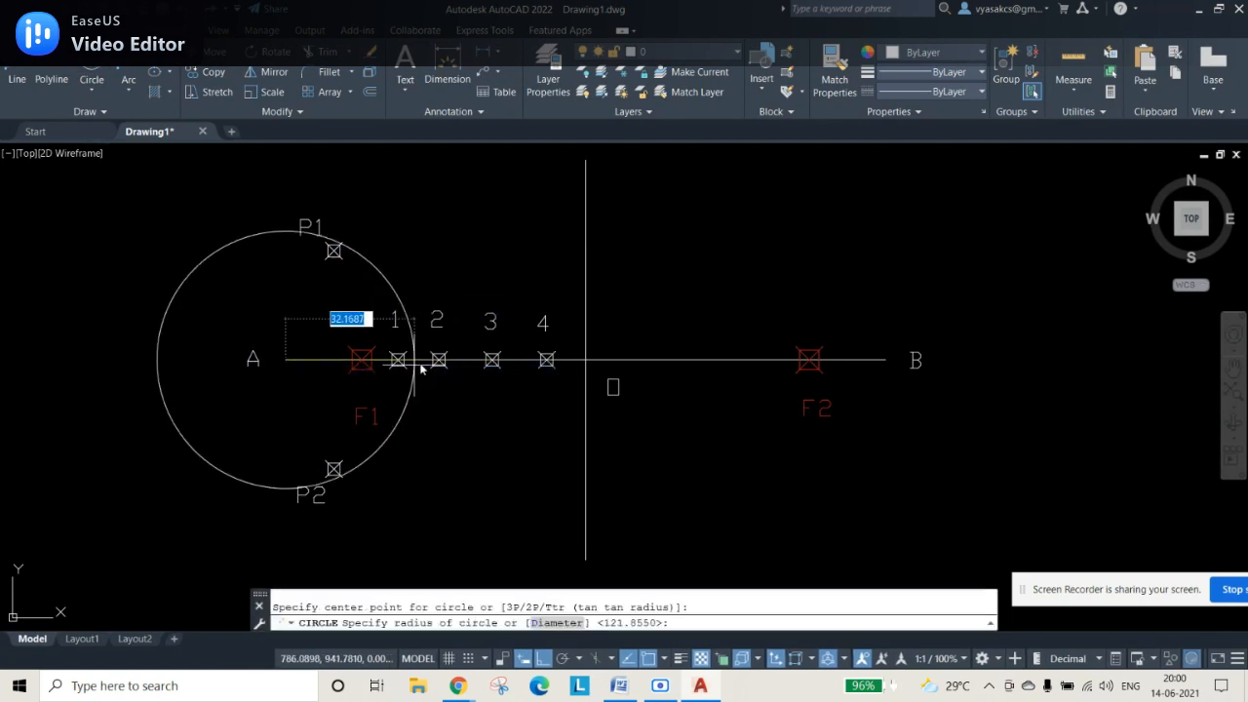
click(439, 360)
key(Return)
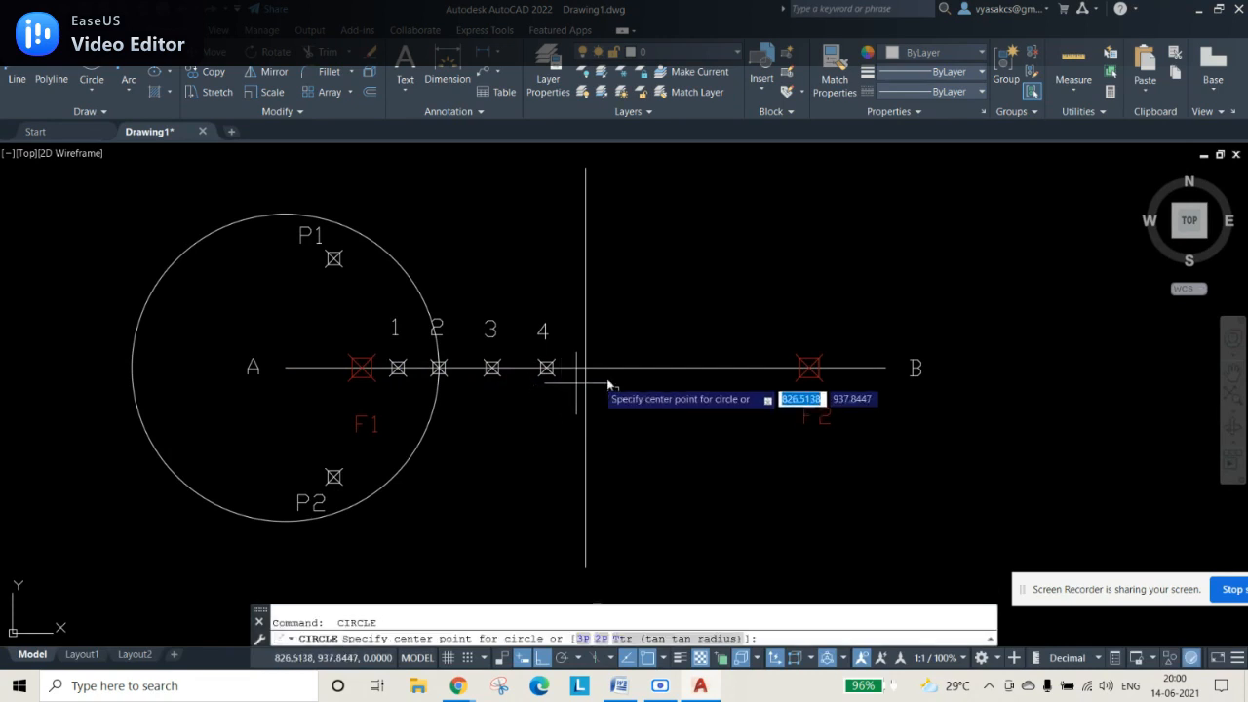
click(885, 368)
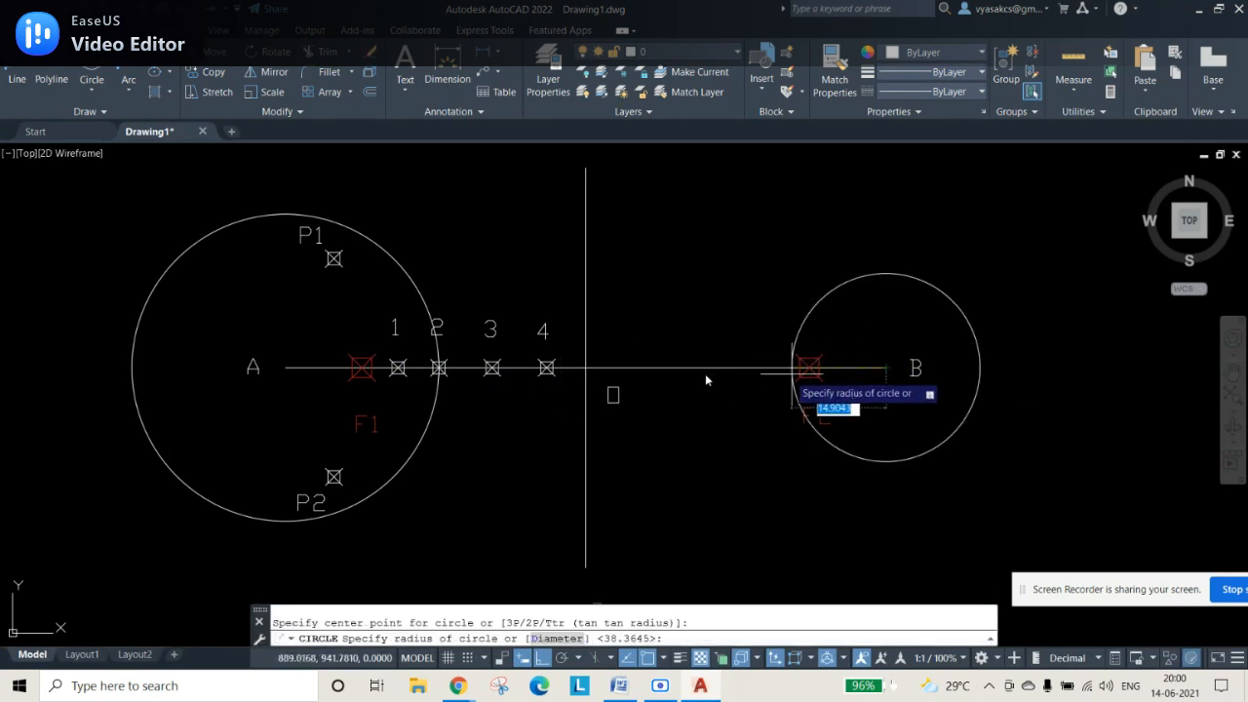
click(438, 367)
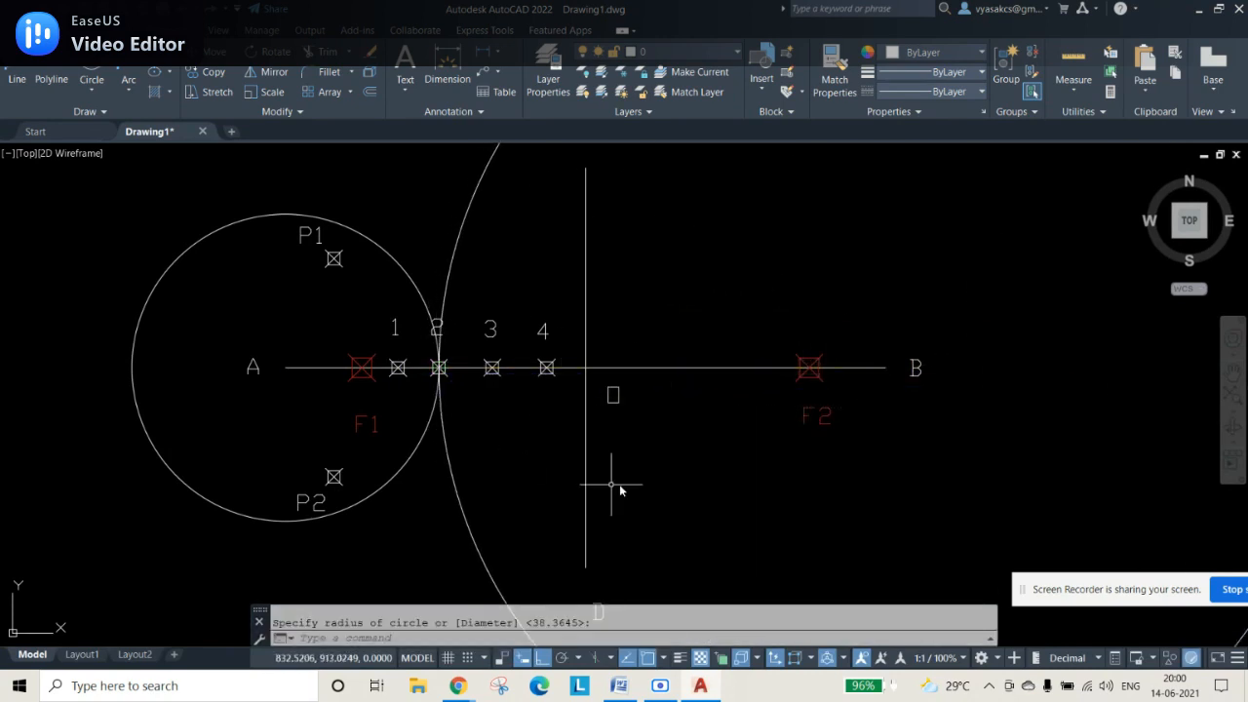
Step: Move the smaller circle drawn through point 2 by its centre from end A onto point F1
click(406, 277)
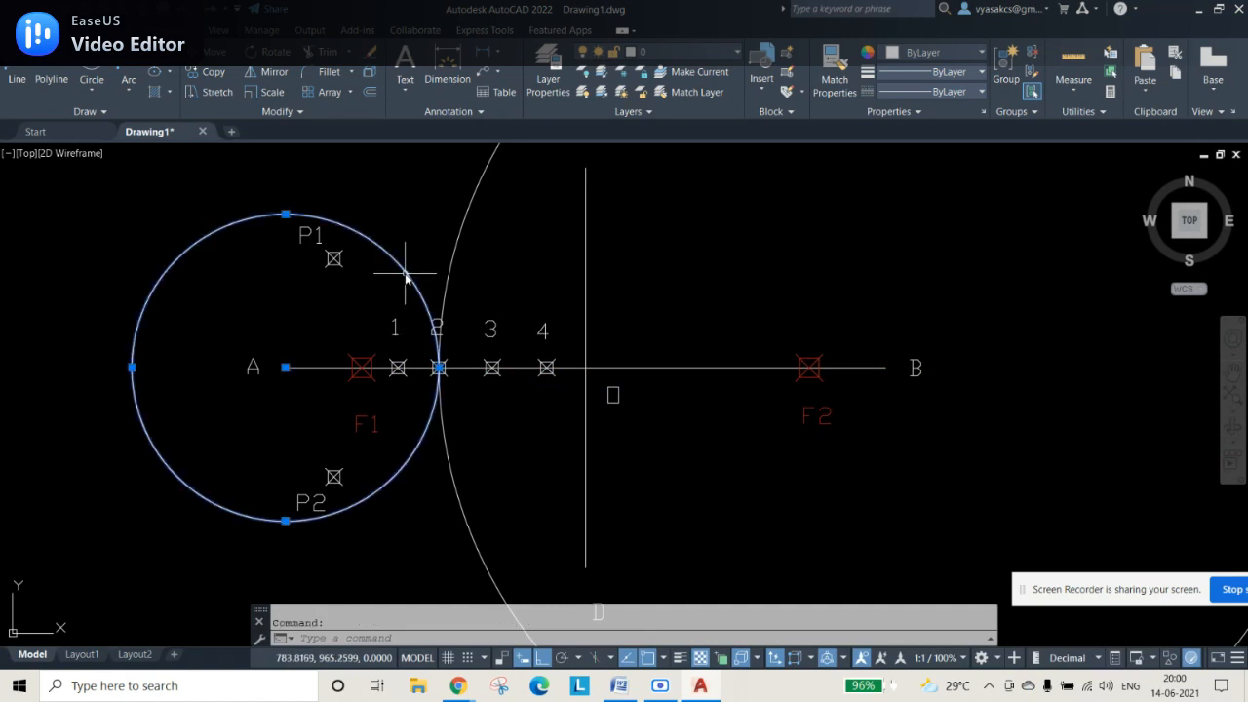
click(285, 368)
click(362, 368)
key(Escape)
Step: Move the larger circle drawn through point 2 by its centre from end B onto point F2
click(465, 223)
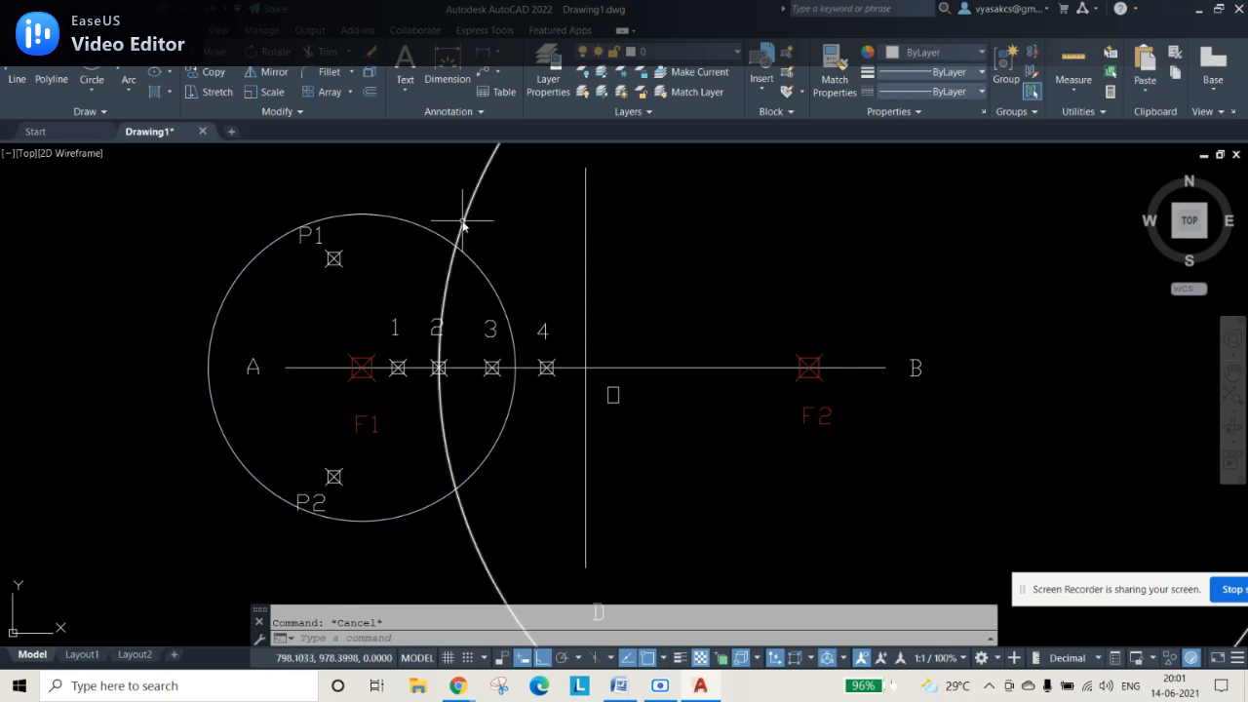
click(885, 368)
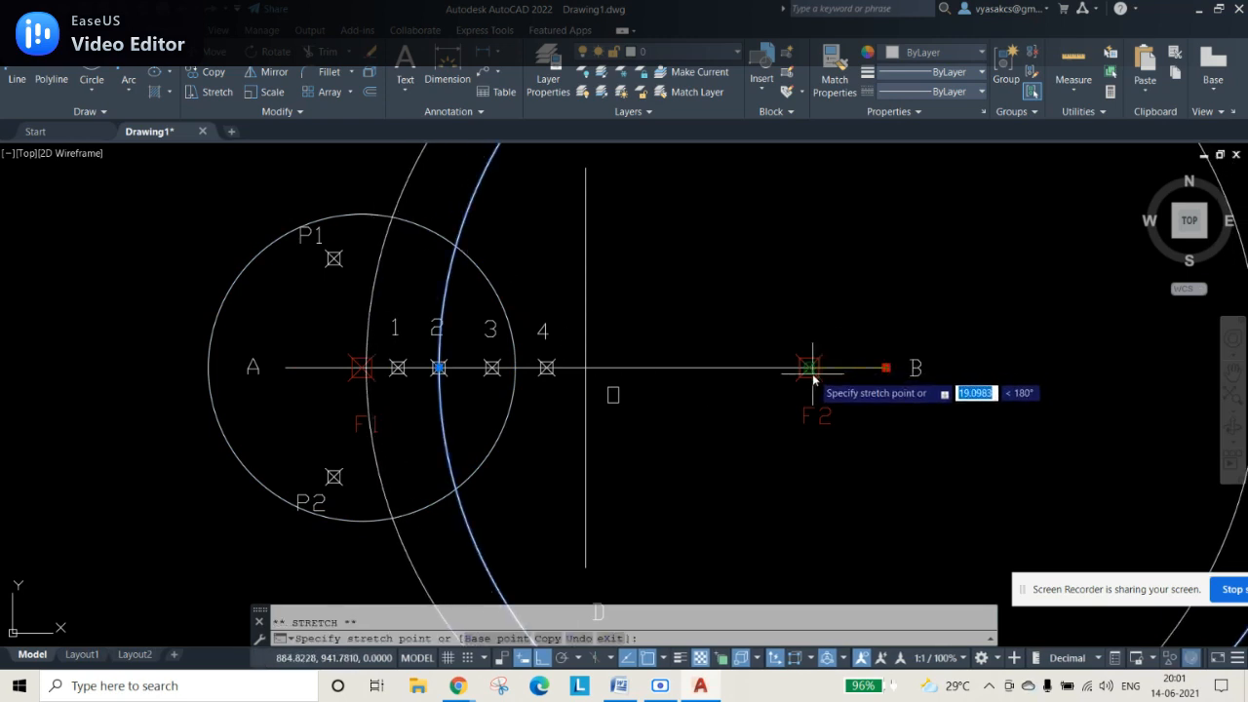
click(810, 362)
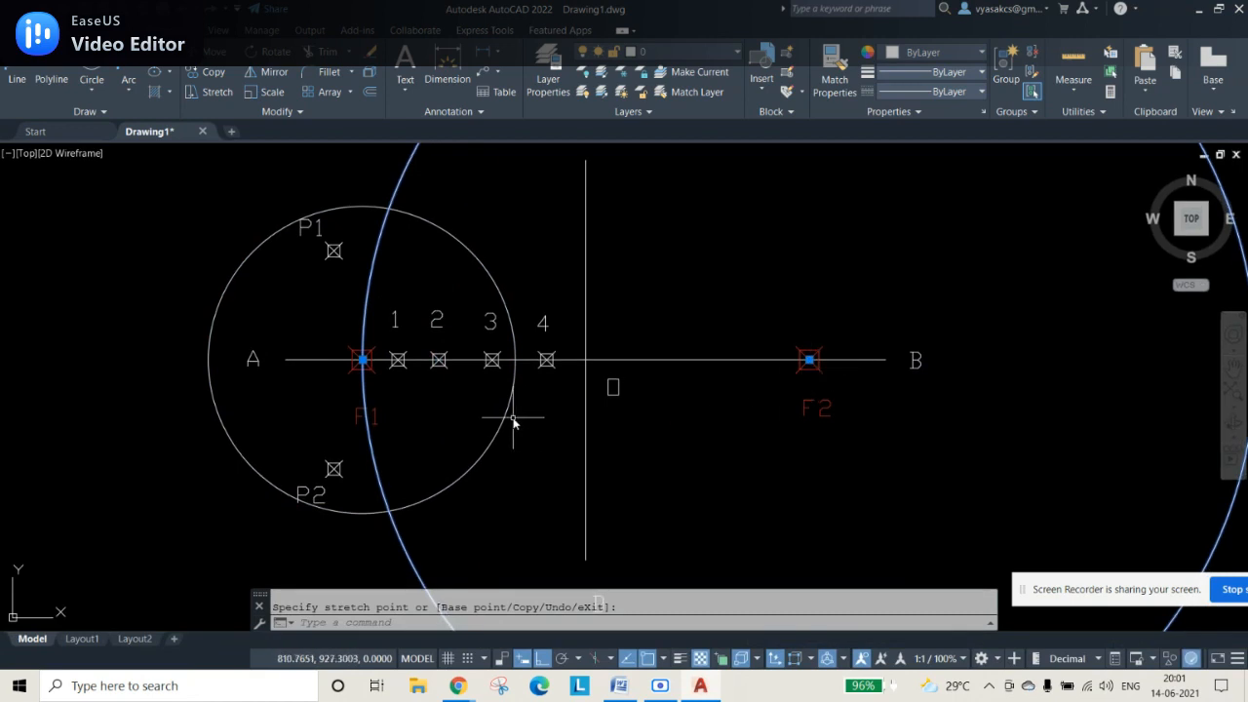
key(Escape)
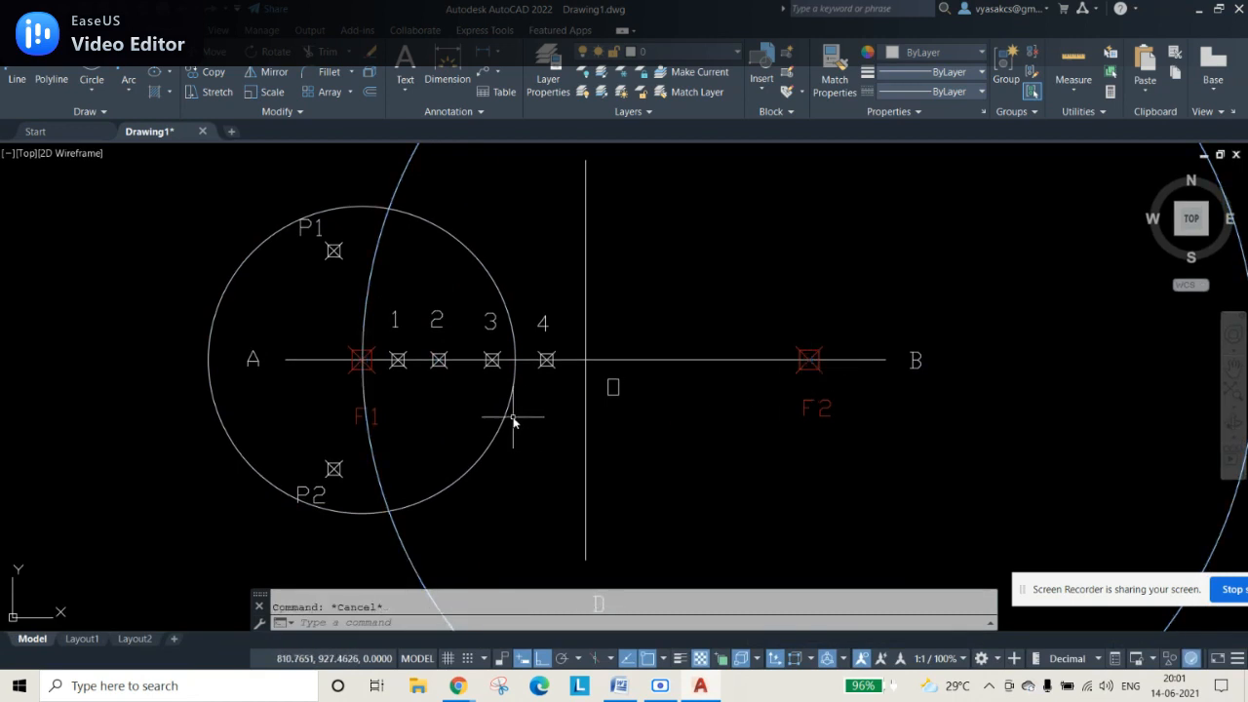
Step: Place a point at the upper and lower intersections of the two circles centred on F1 and F2
key(Return)
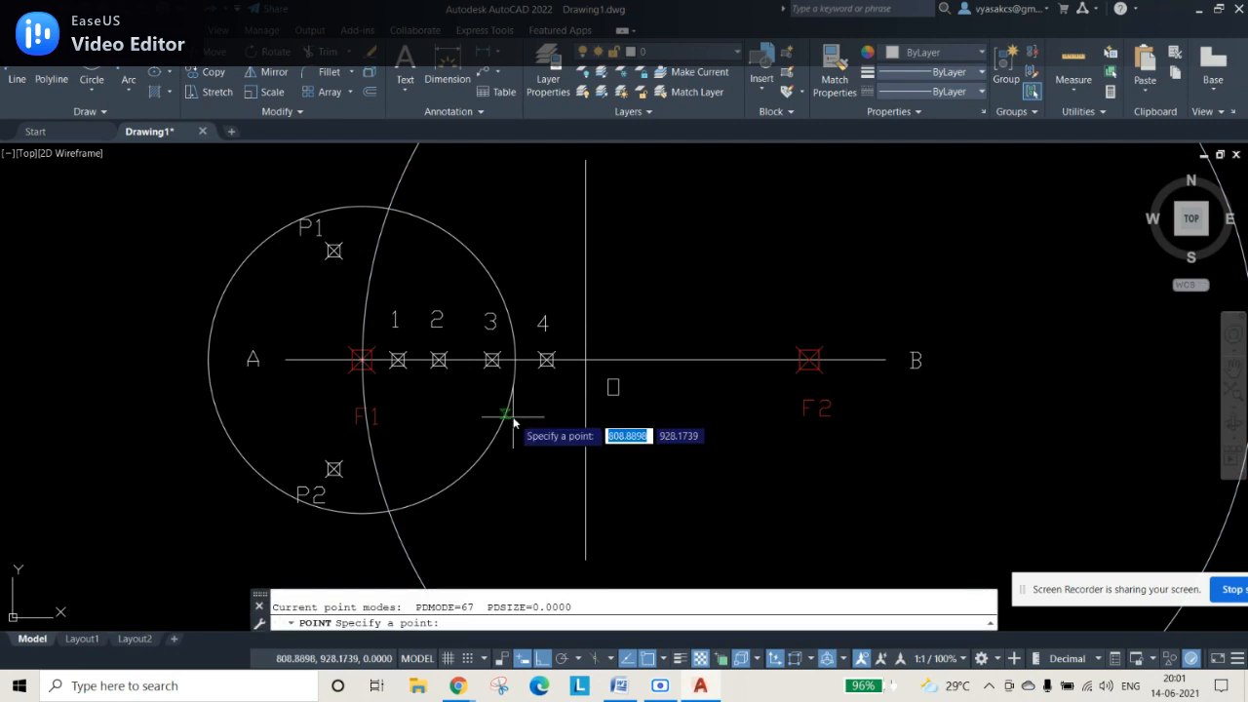
click(389, 209)
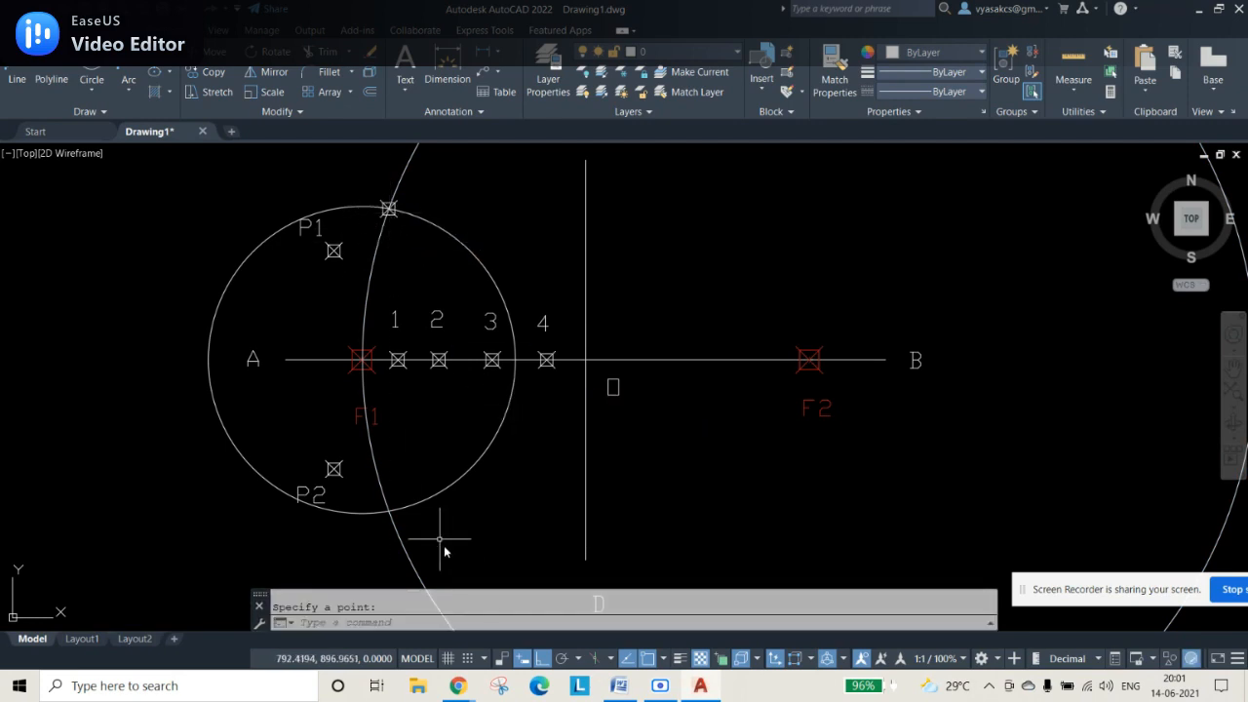
click(389, 511)
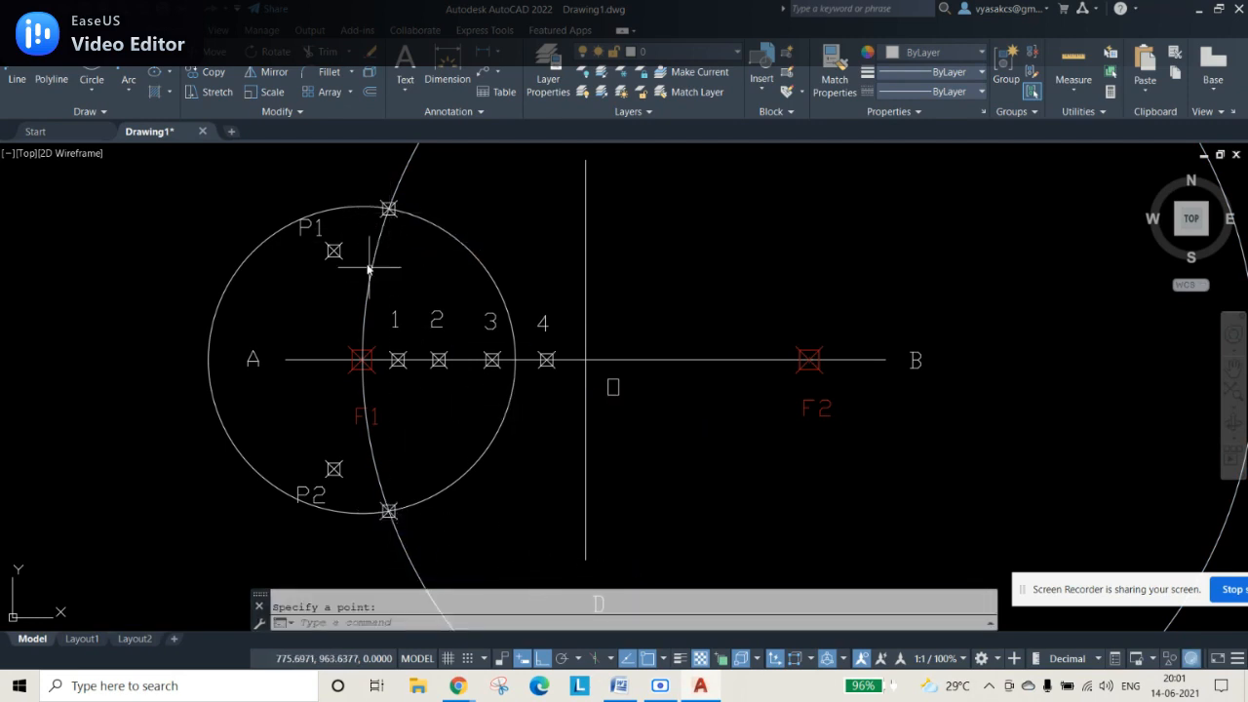
key(Escape)
Step: Copy the P2 label to just above the new upper intersection point and change its text to P3
click(308, 495)
key(ctrl+c)
key(ctrl+v)
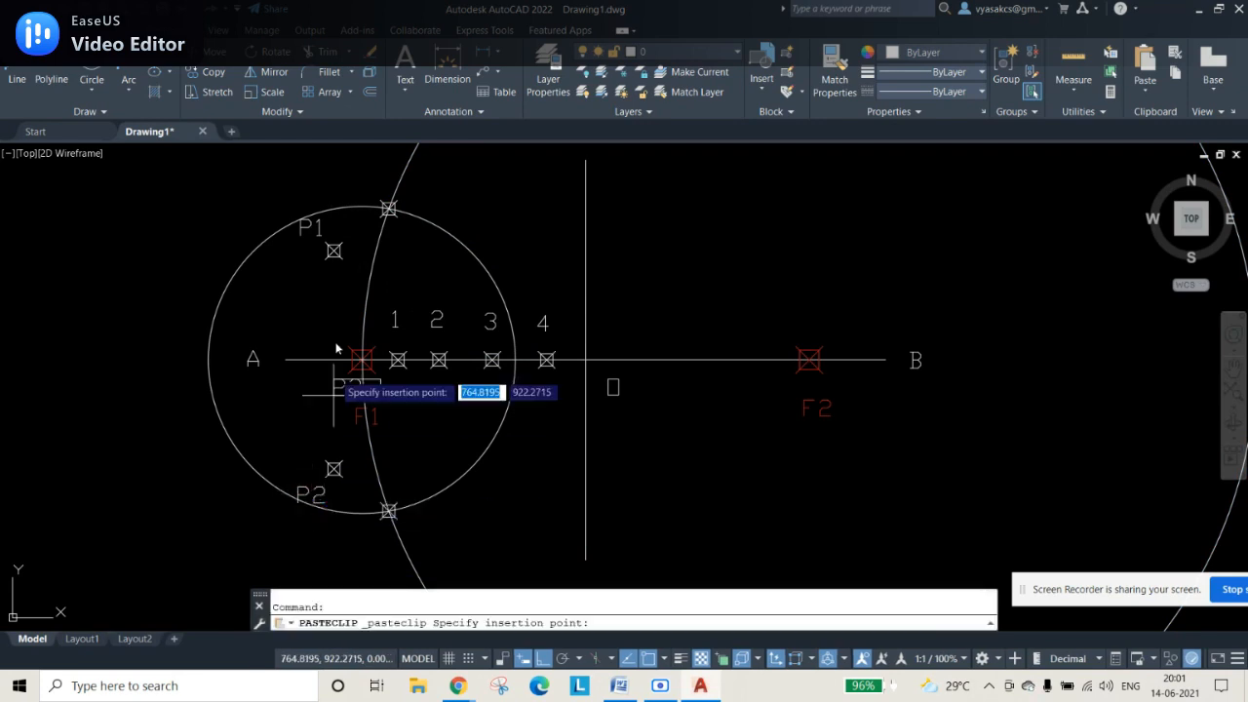
click(362, 185)
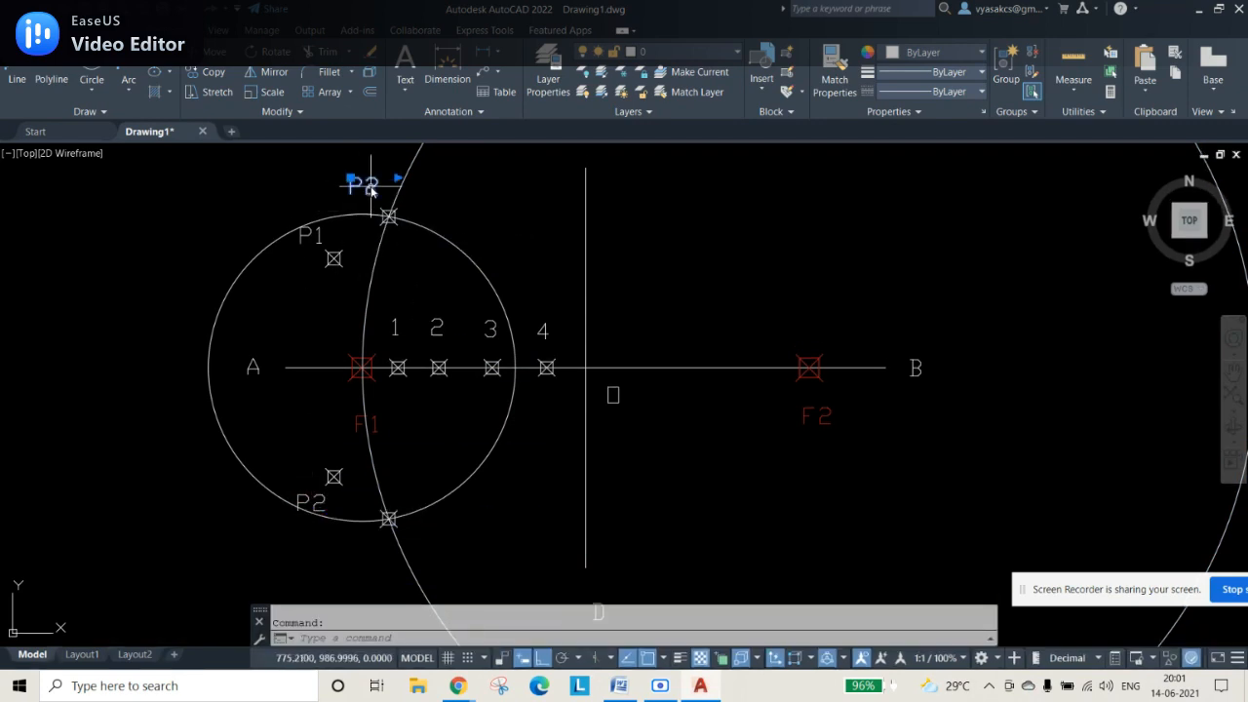
double_click(368, 185)
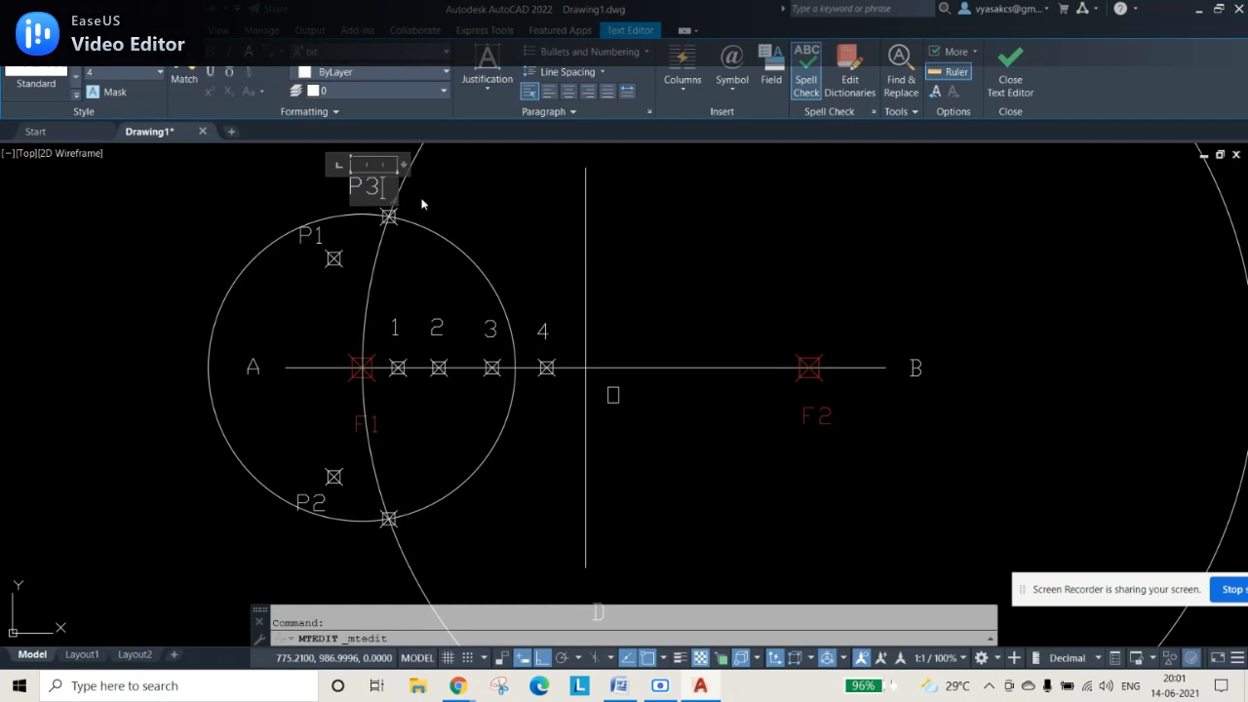
click(446, 549)
Step: Paste another copy of the P2 label below the new lower intersection point and change its text to P4
key(ctrl+v)
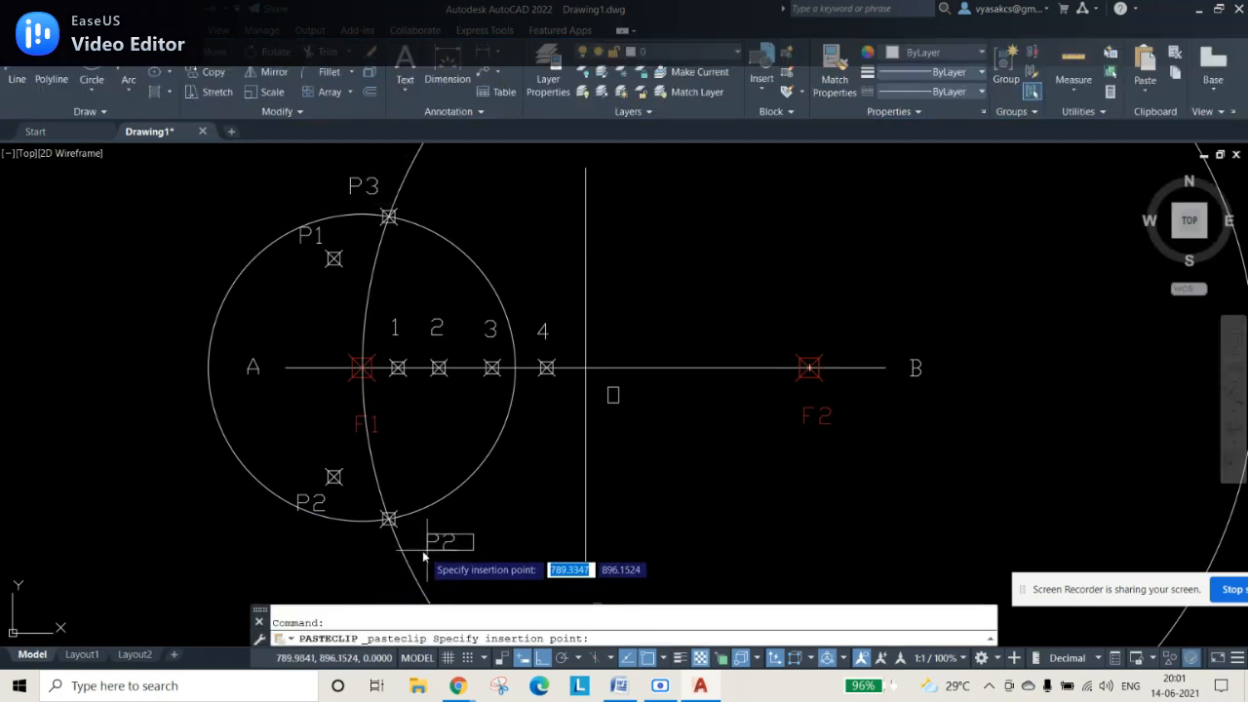
click(358, 561)
click(373, 548)
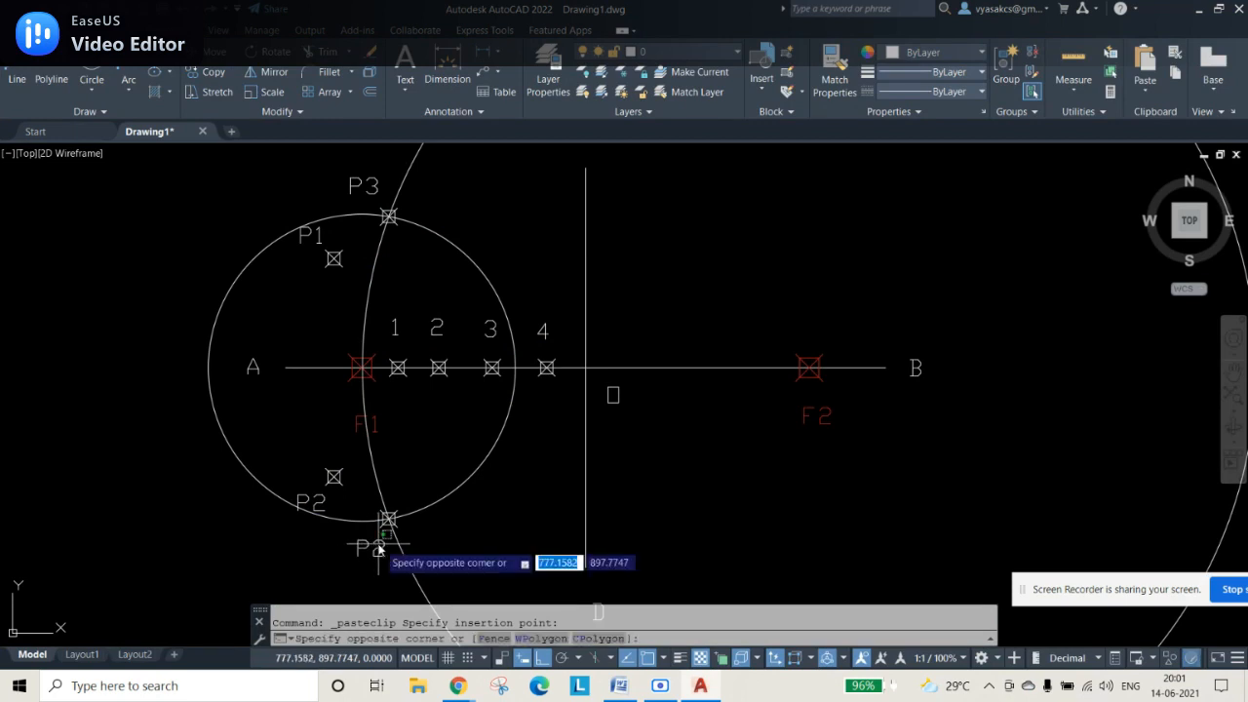
click(367, 549)
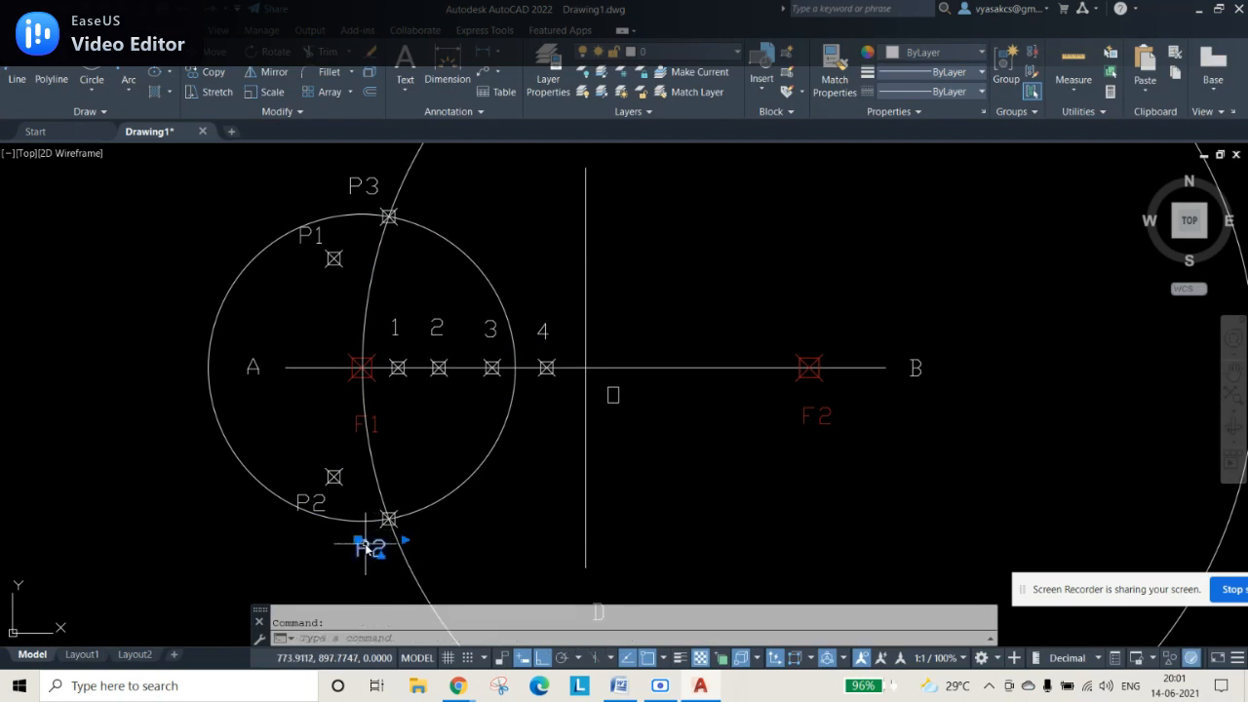
double_click(366, 549)
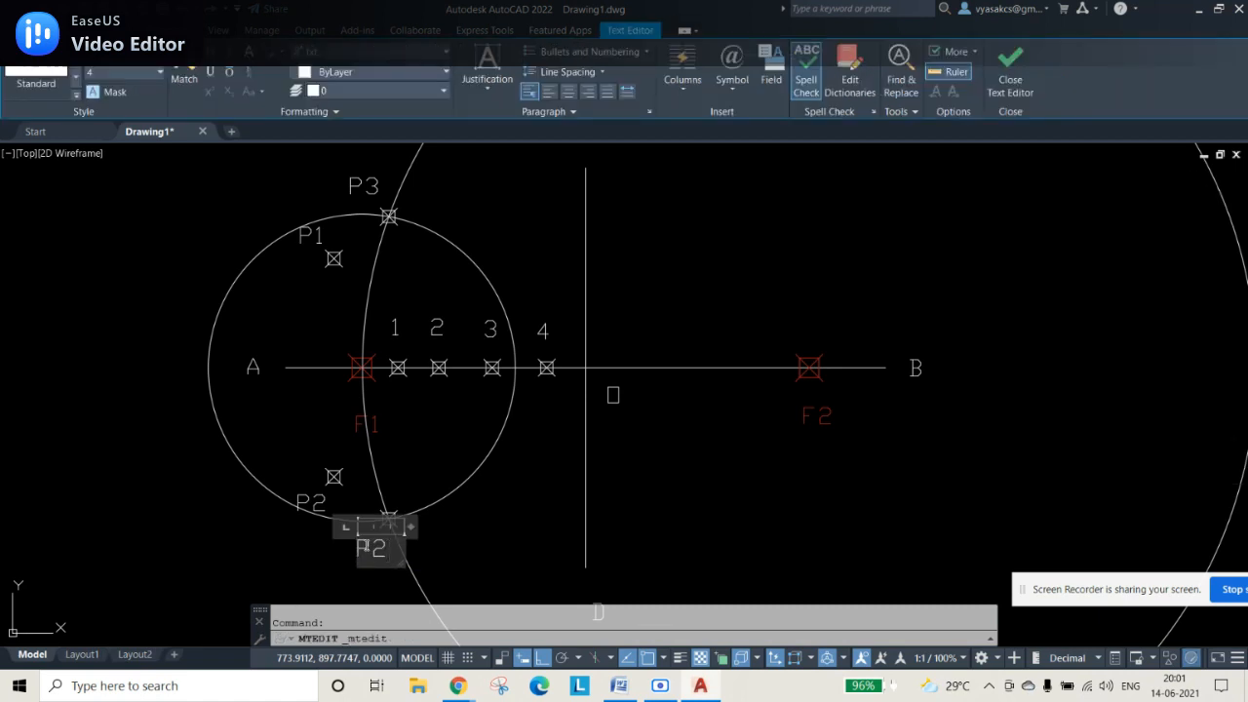
click(446, 538)
Step: Delete the two circles that intersect at points P3 and P4
click(451, 491)
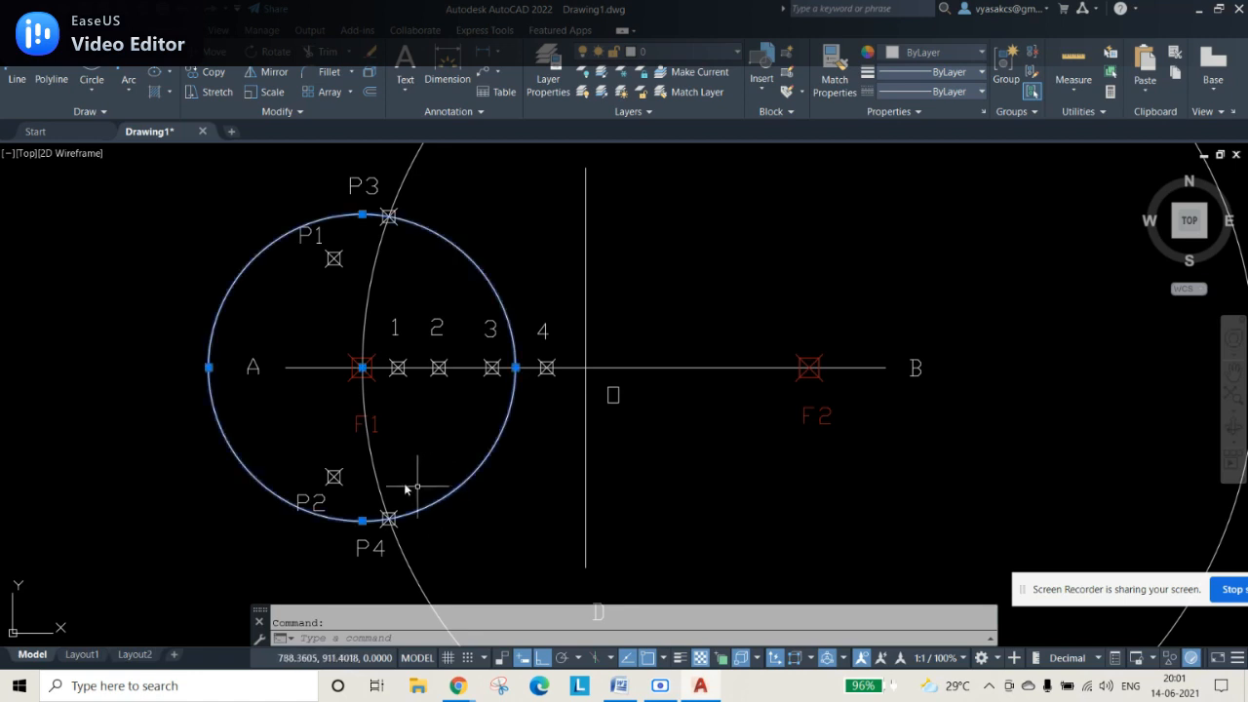
click(376, 484)
key(Delete)
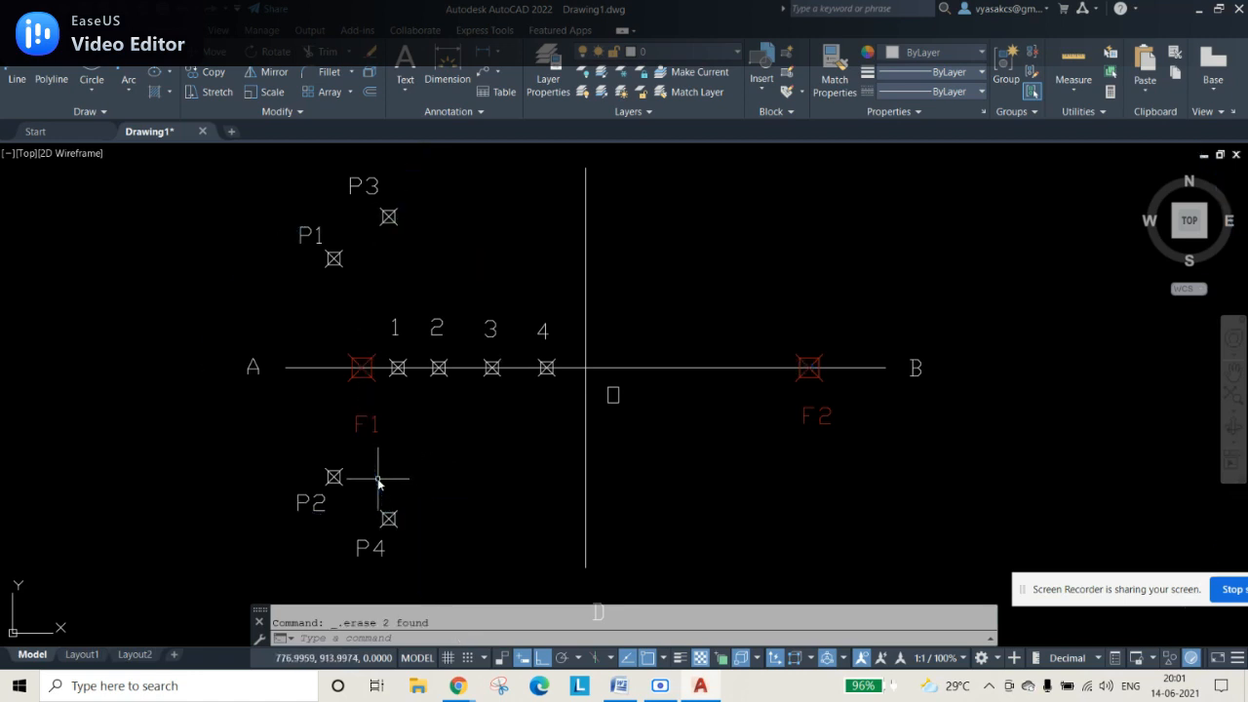
Step: Draw two circles passing through point 3, one centred on end A and one centred on end B of the horizontal line
click(91, 74)
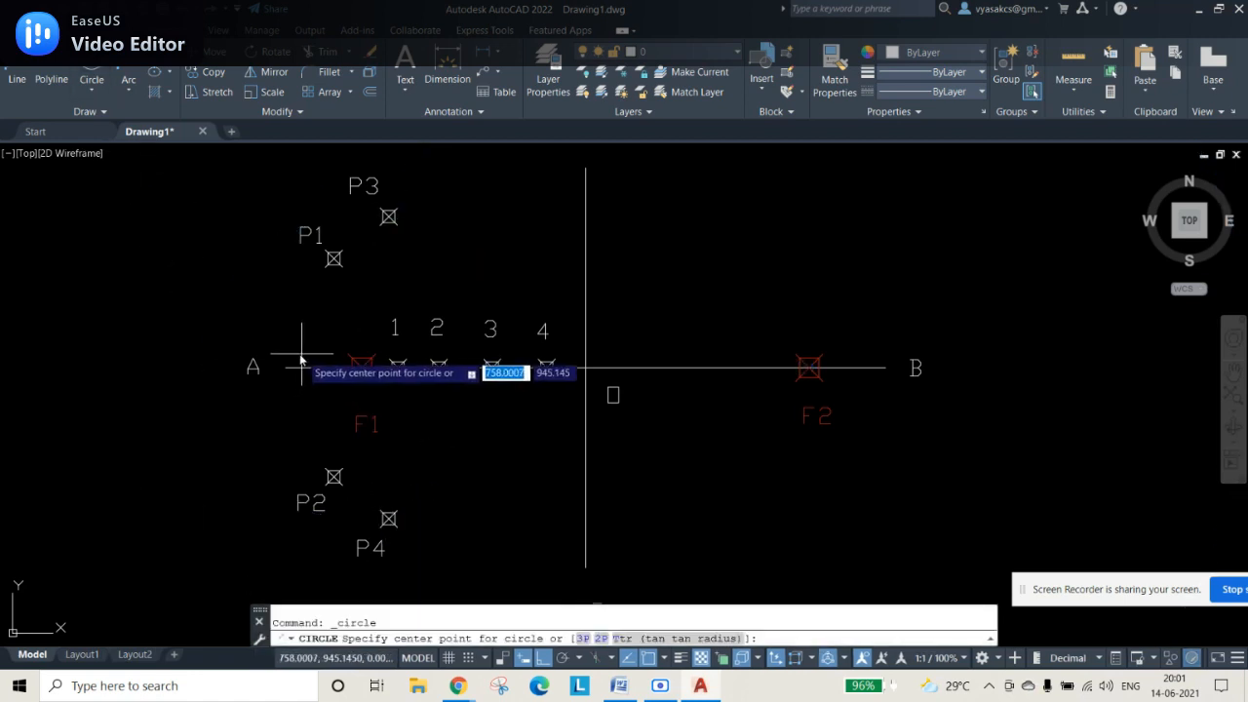
click(287, 367)
click(492, 367)
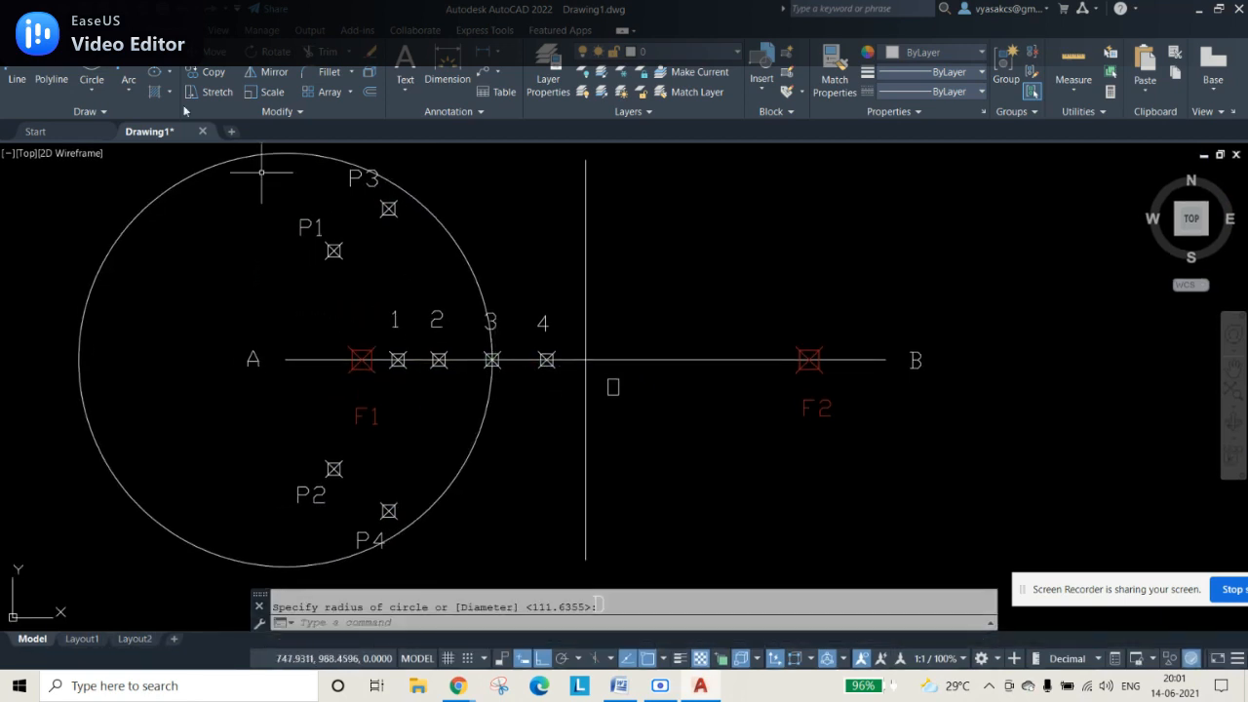
click(94, 71)
click(885, 359)
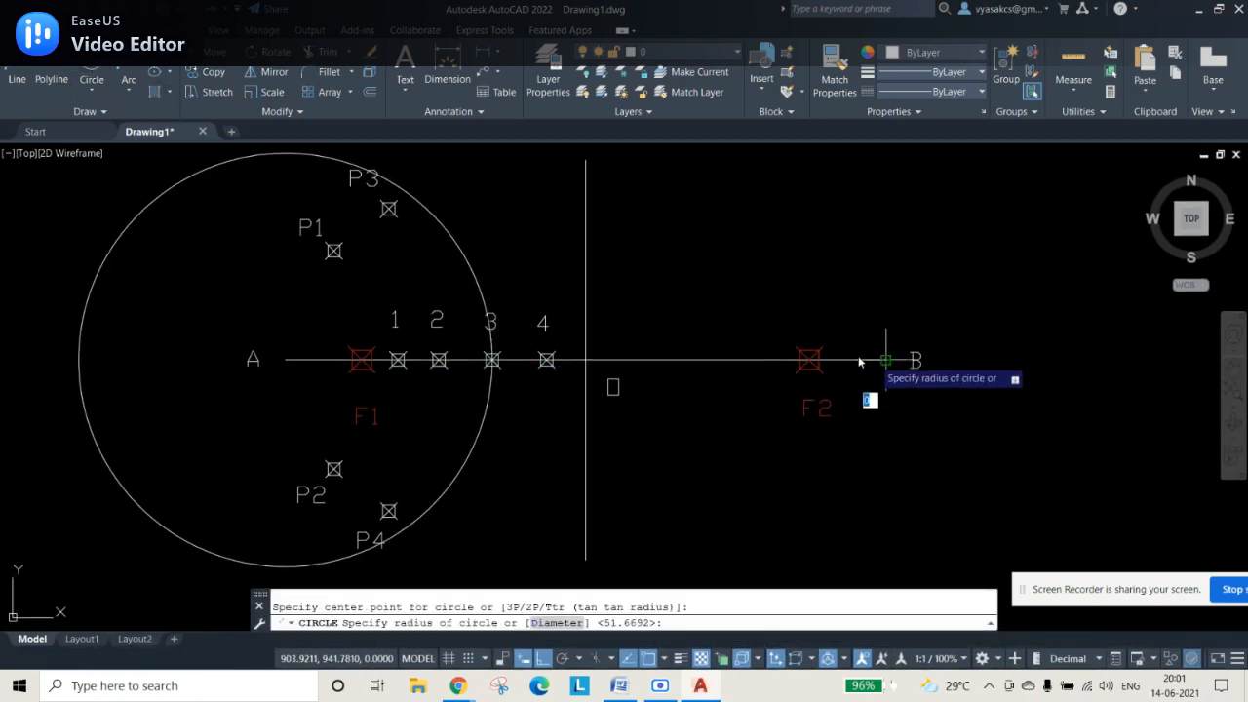
click(492, 361)
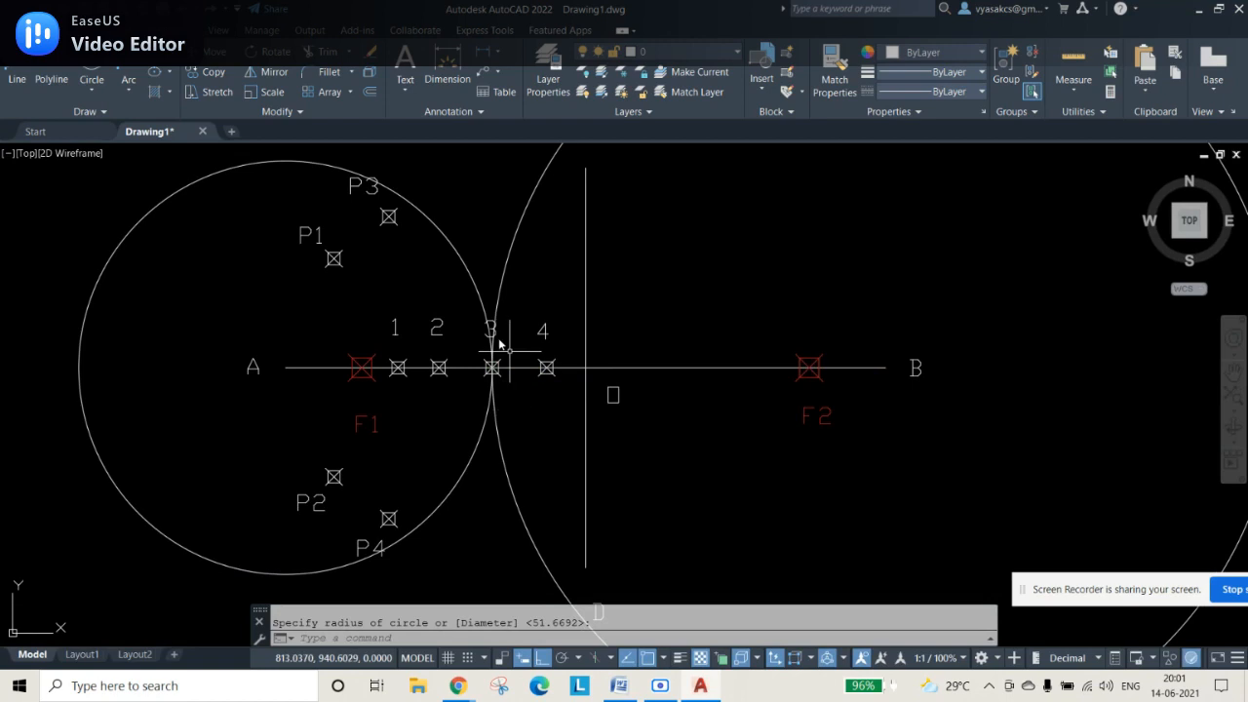
Step: Move the circle centred on A to centre F1 and the circle centred on B to centre F2
click(472, 265)
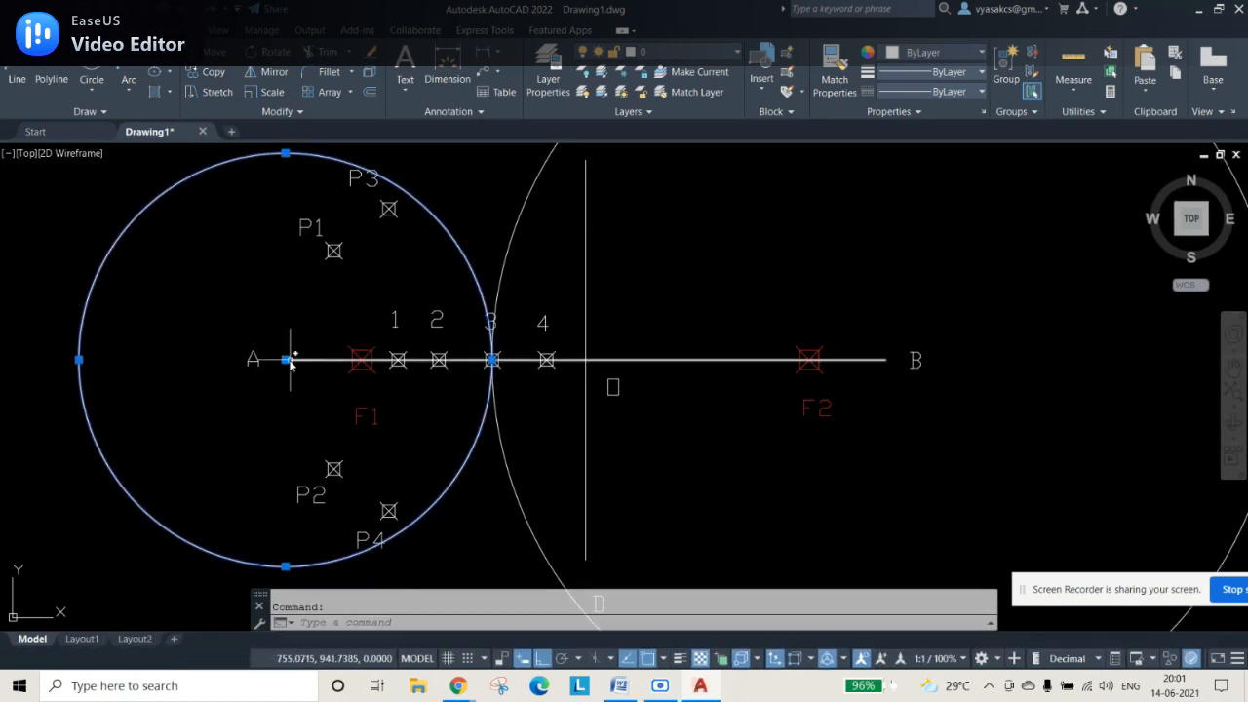
click(286, 360)
click(362, 359)
key(Escape)
click(507, 265)
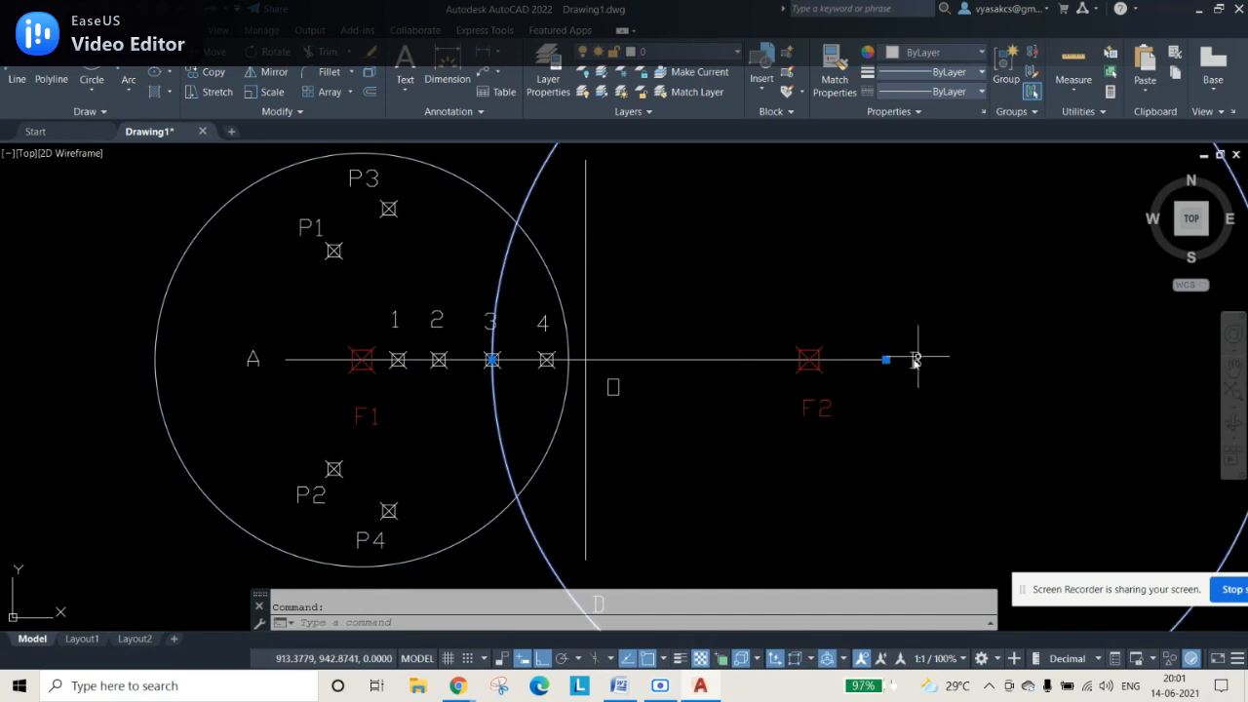
click(886, 360)
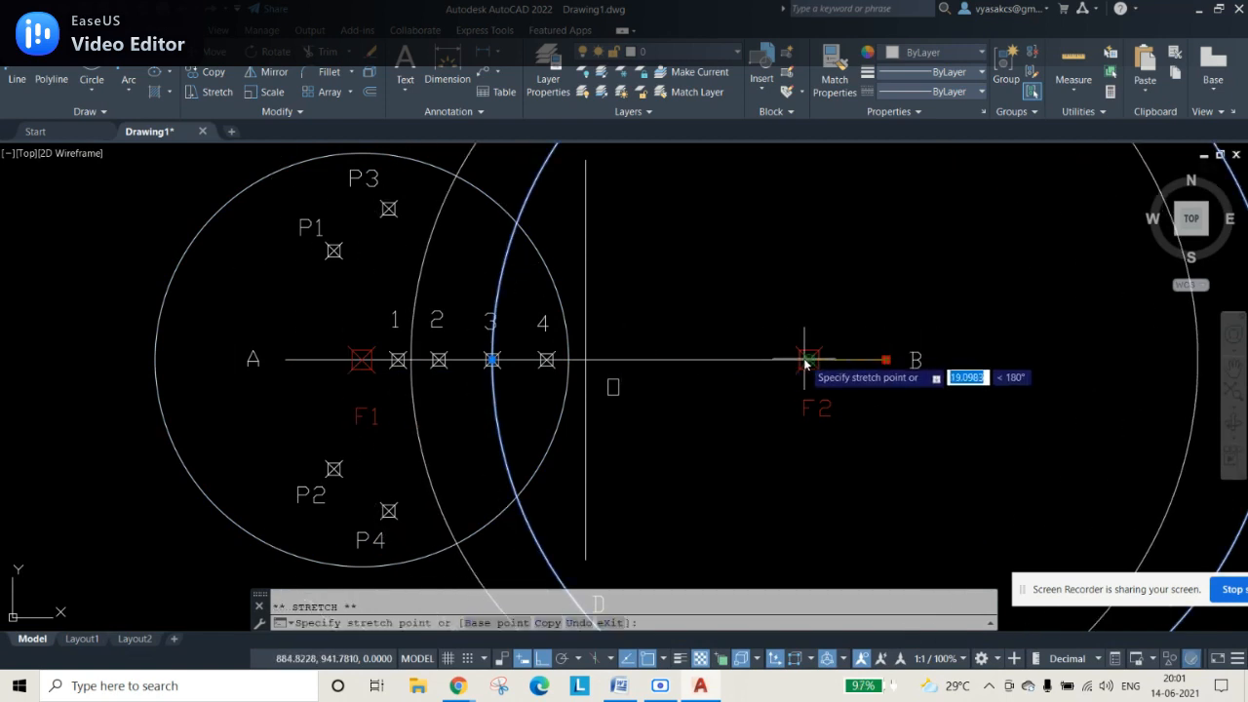
click(808, 360)
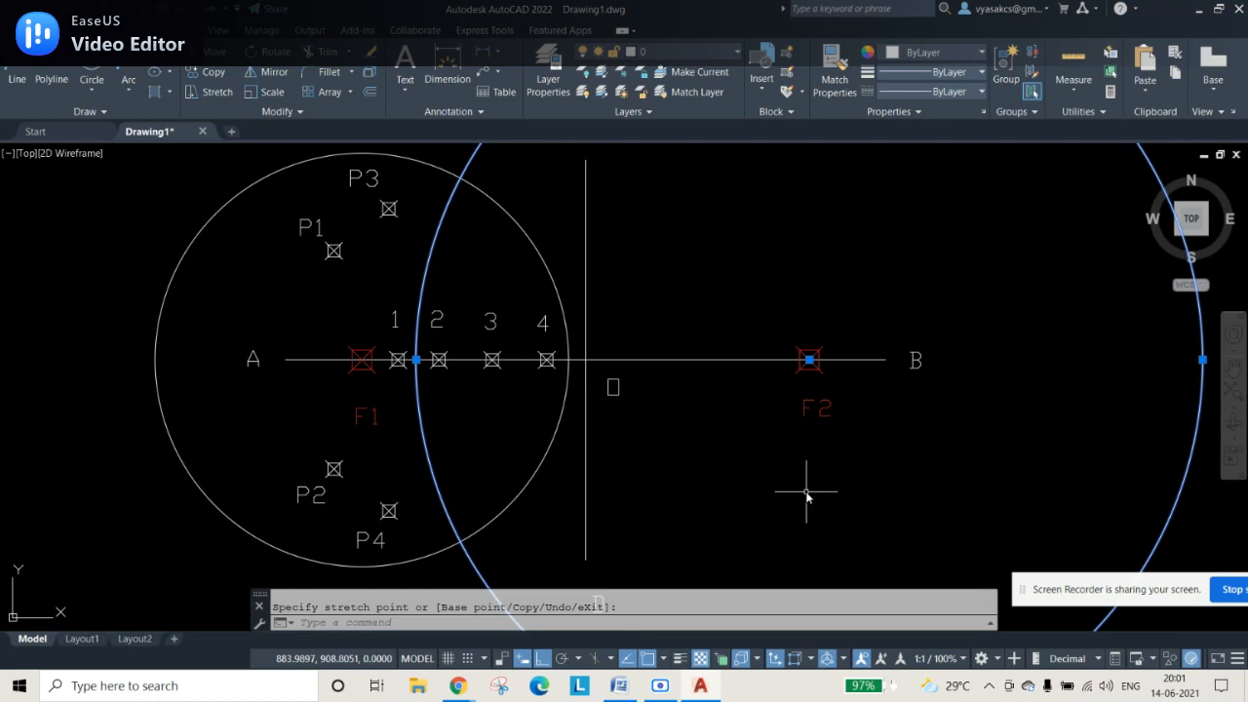
key(Escape)
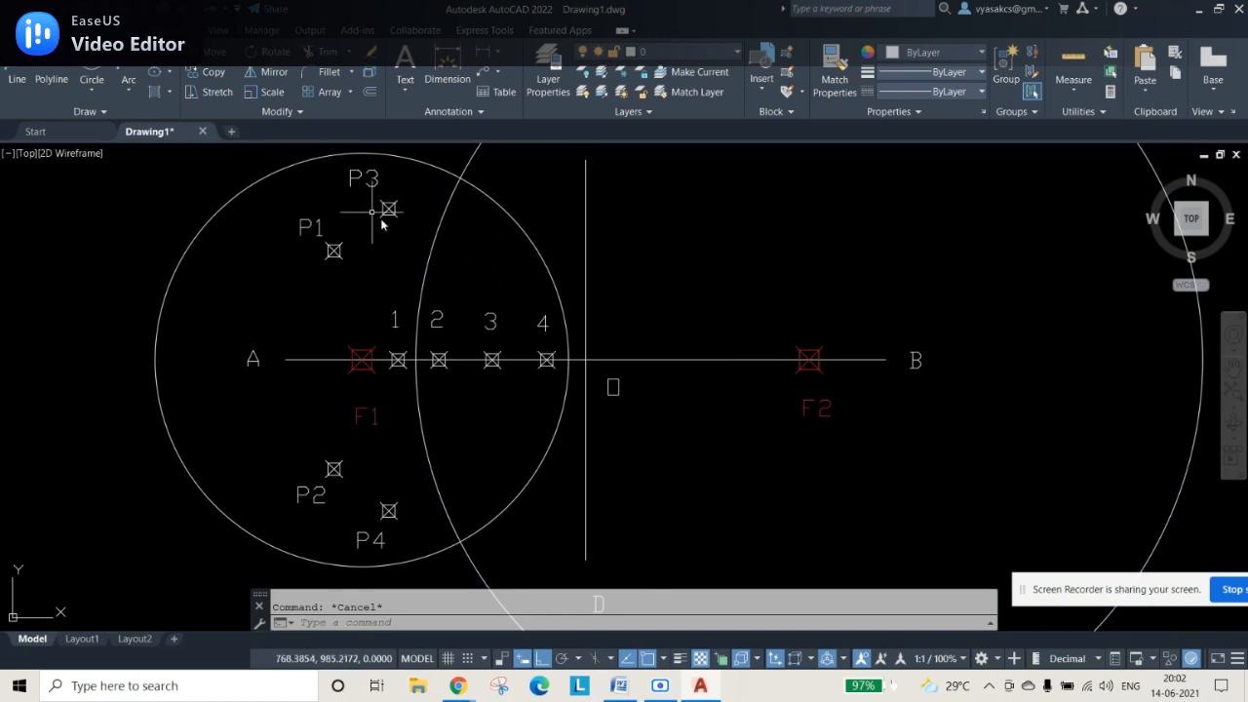
Step: Place points at the upper and lower intersections of the two circles centred on F1 and F2
key(Return)
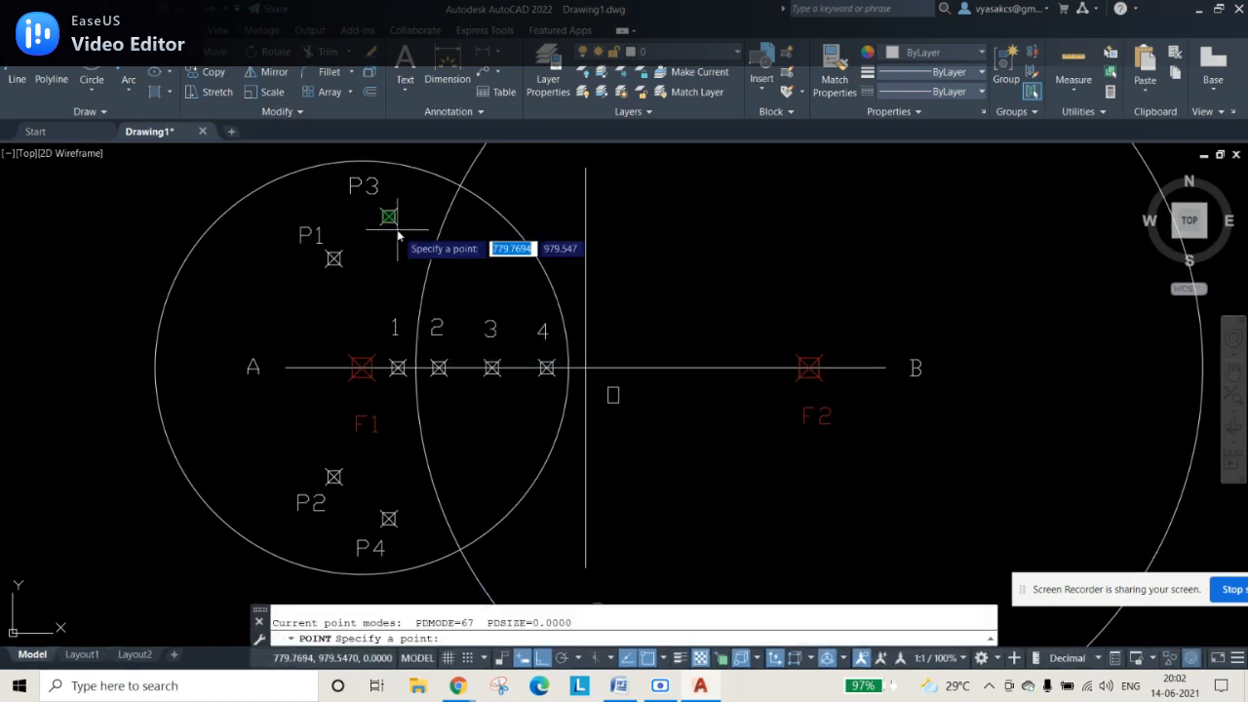
click(463, 193)
key(Return)
click(461, 552)
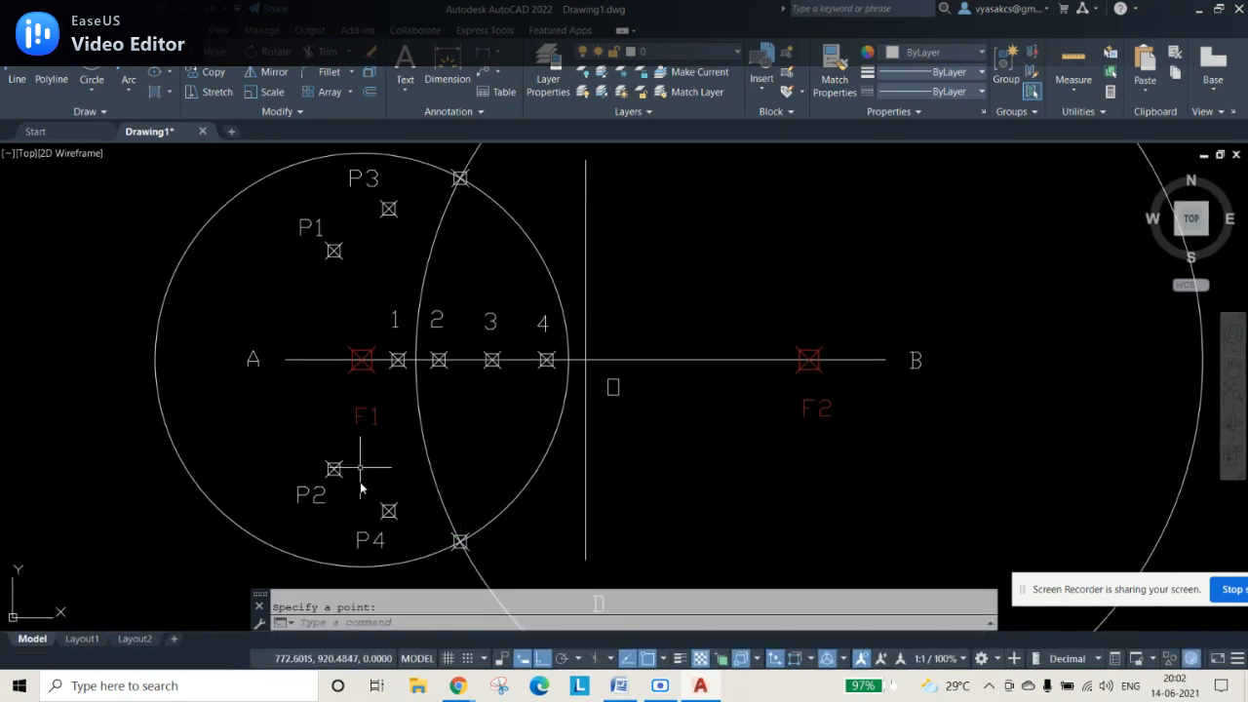
Step: Copy the P4 label to just above the new upper intersection point and change its text to P5
click(378, 548)
key(ctrl+c)
key(ctrl+v)
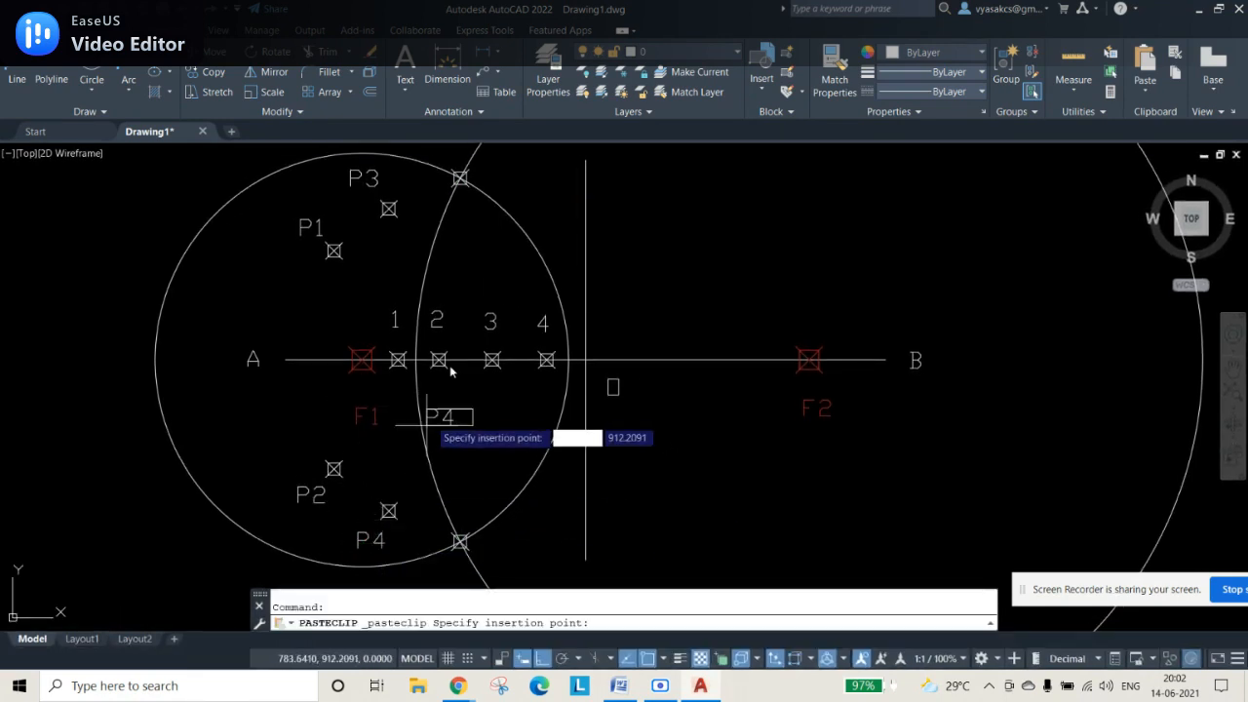
scroll(491, 261, down, 2)
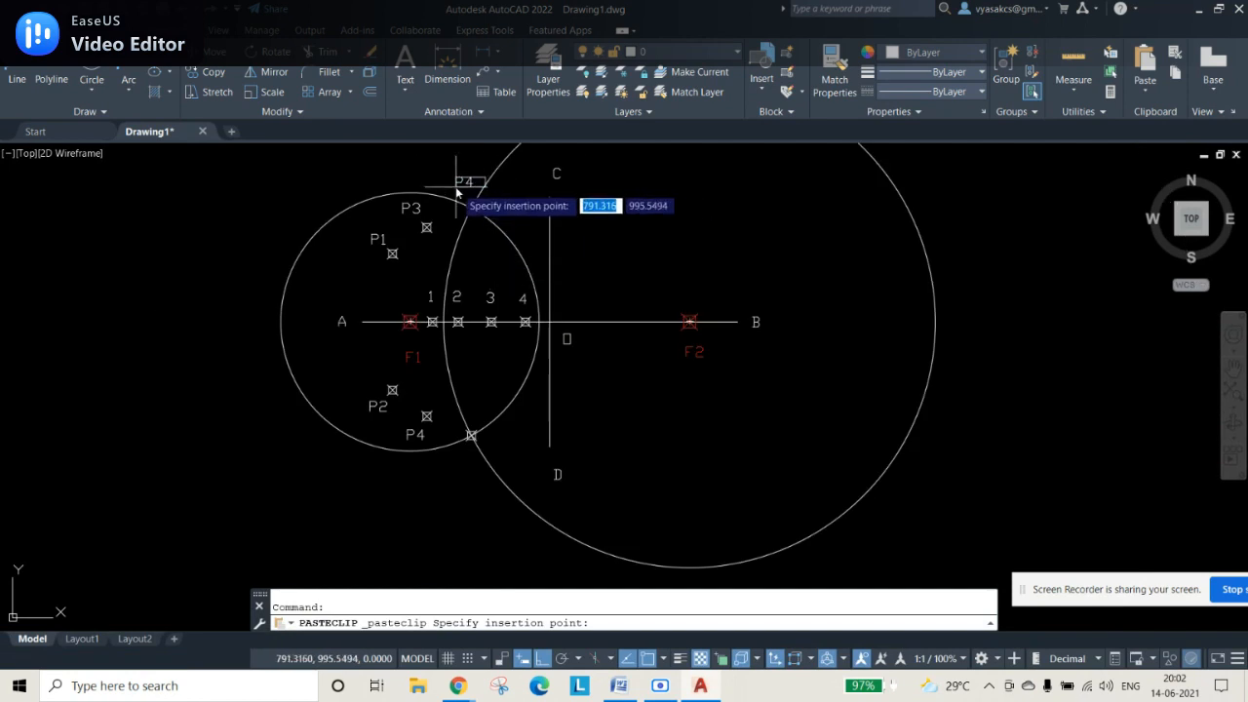
click(463, 183)
double_click(469, 184)
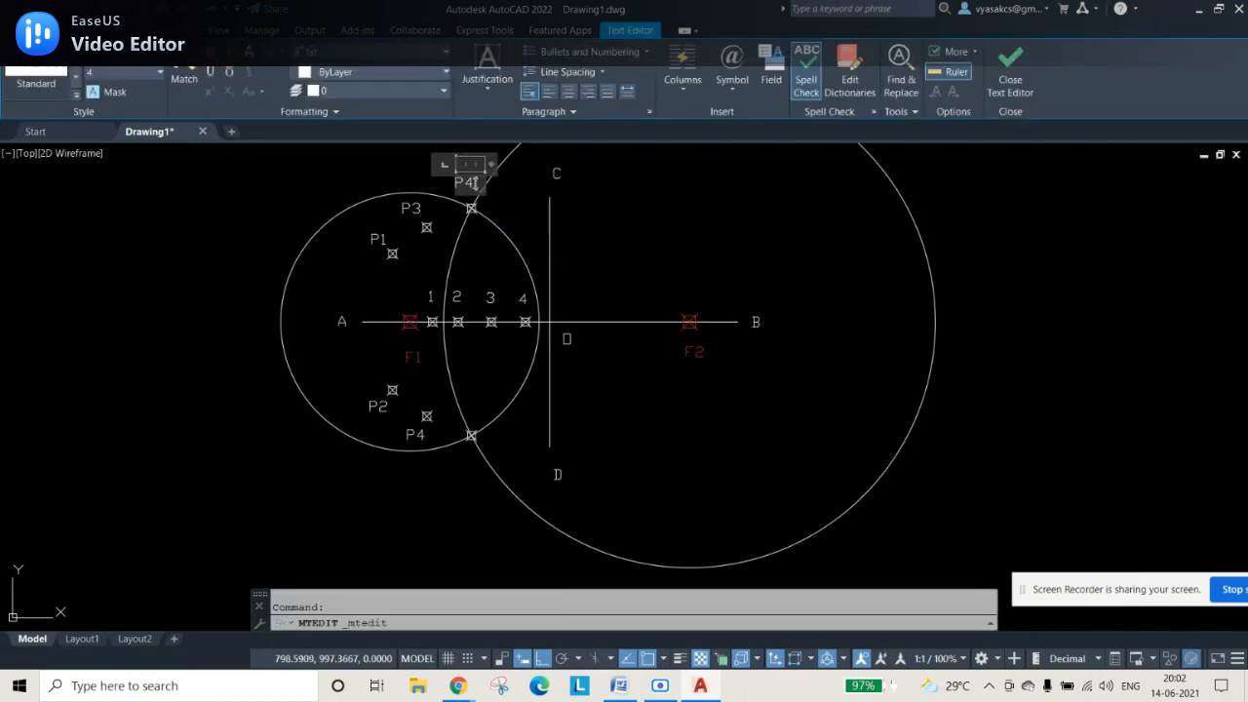
click(470, 264)
Step: Paste another copy of the P4 label below the new lower intersection point and change its text to P6
key(ctrl+c)
key(ctrl+v)
click(449, 476)
click(465, 470)
double_click(464, 472)
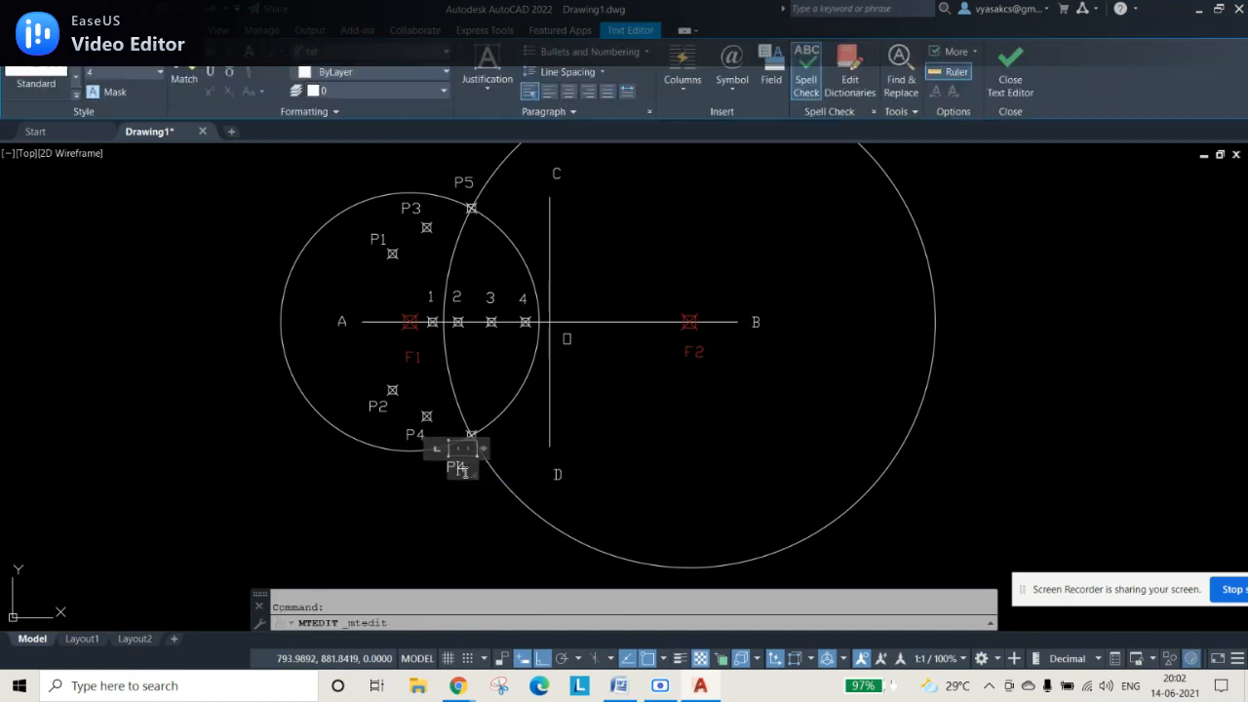
key(BackSpace)
text(6)
click(746, 468)
Step: Delete the two circles that intersect at points P5 and P6
click(504, 232)
click(451, 254)
key(Delete)
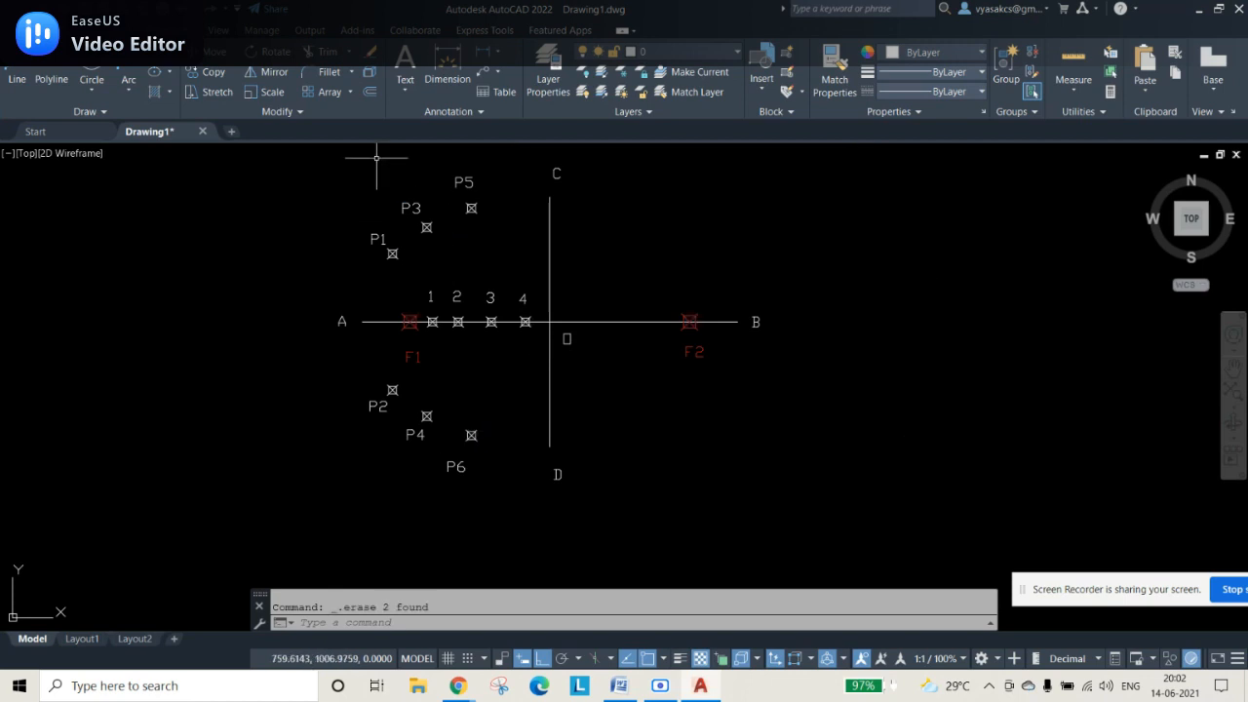
Step: Draw two circles passing through point 4, one centred on end A and one centred on end B of the horizontal line
click(92, 71)
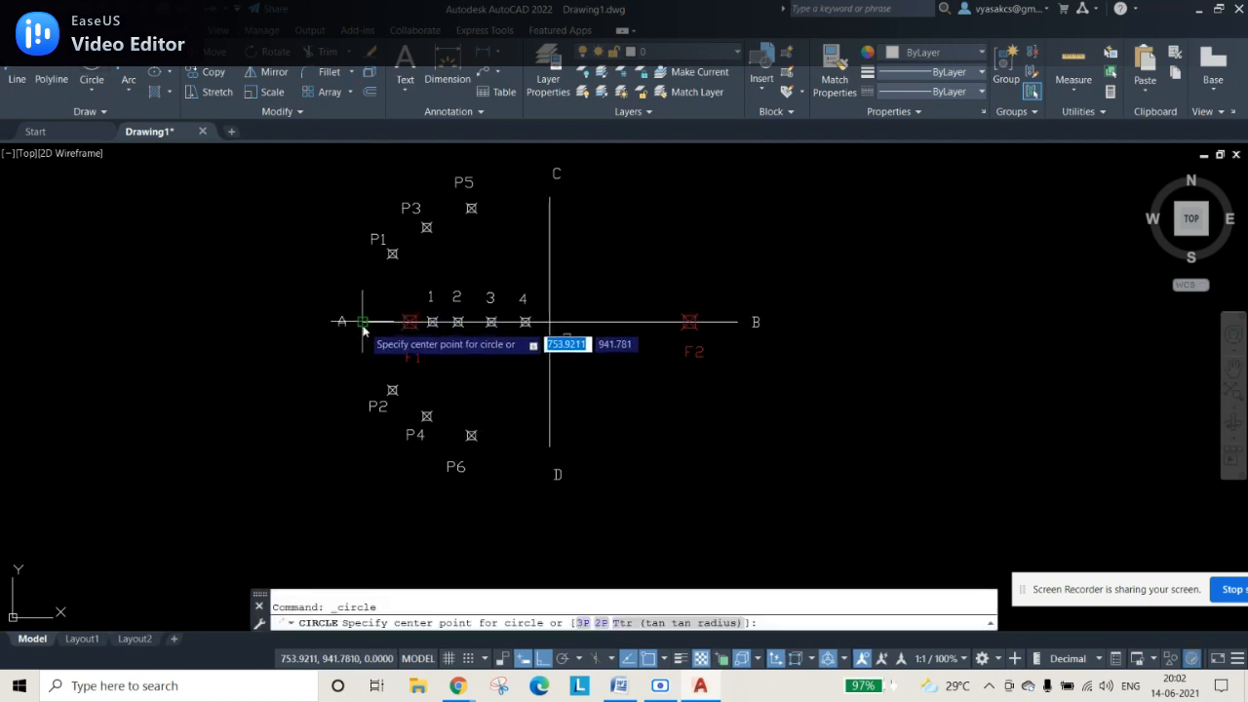
click(363, 323)
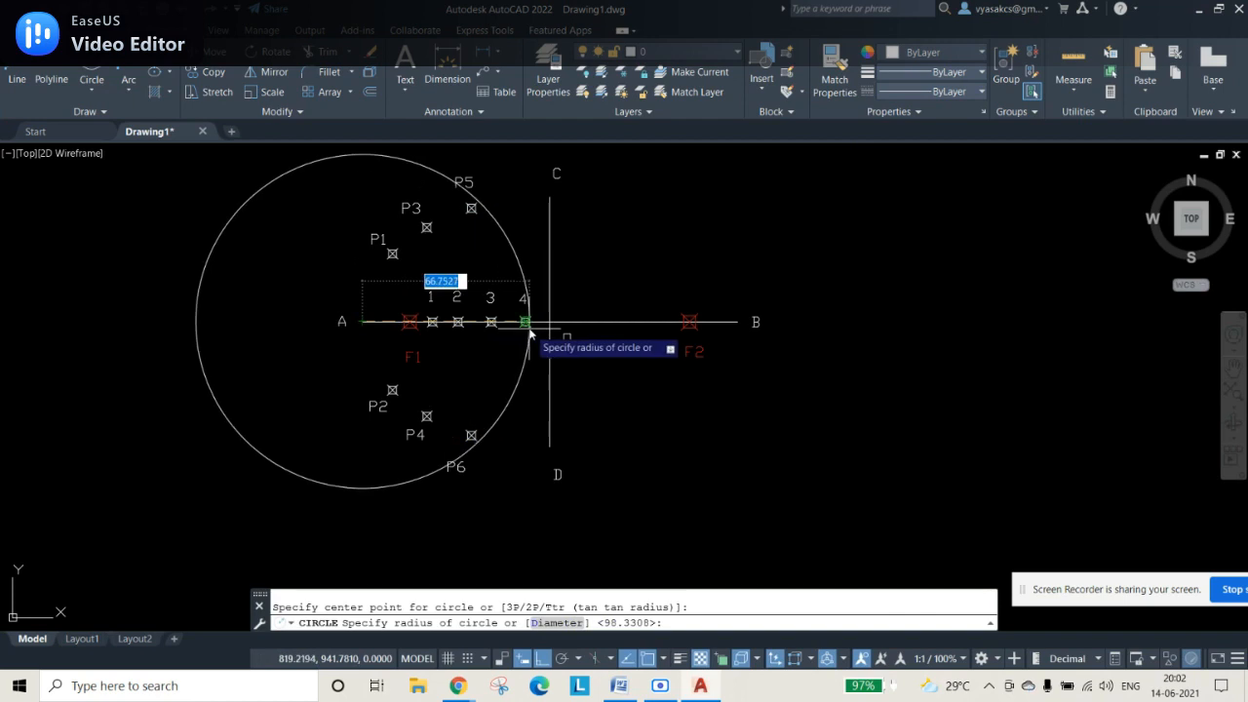
click(526, 323)
click(91, 76)
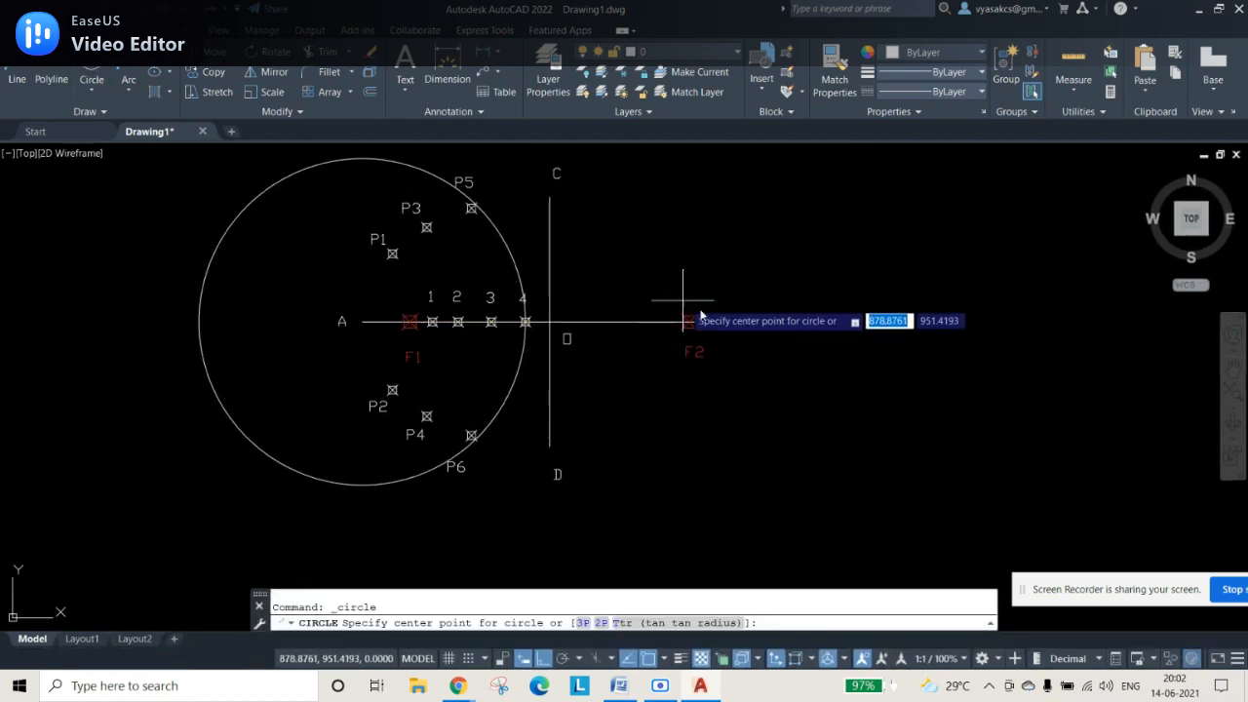
click(738, 322)
click(525, 322)
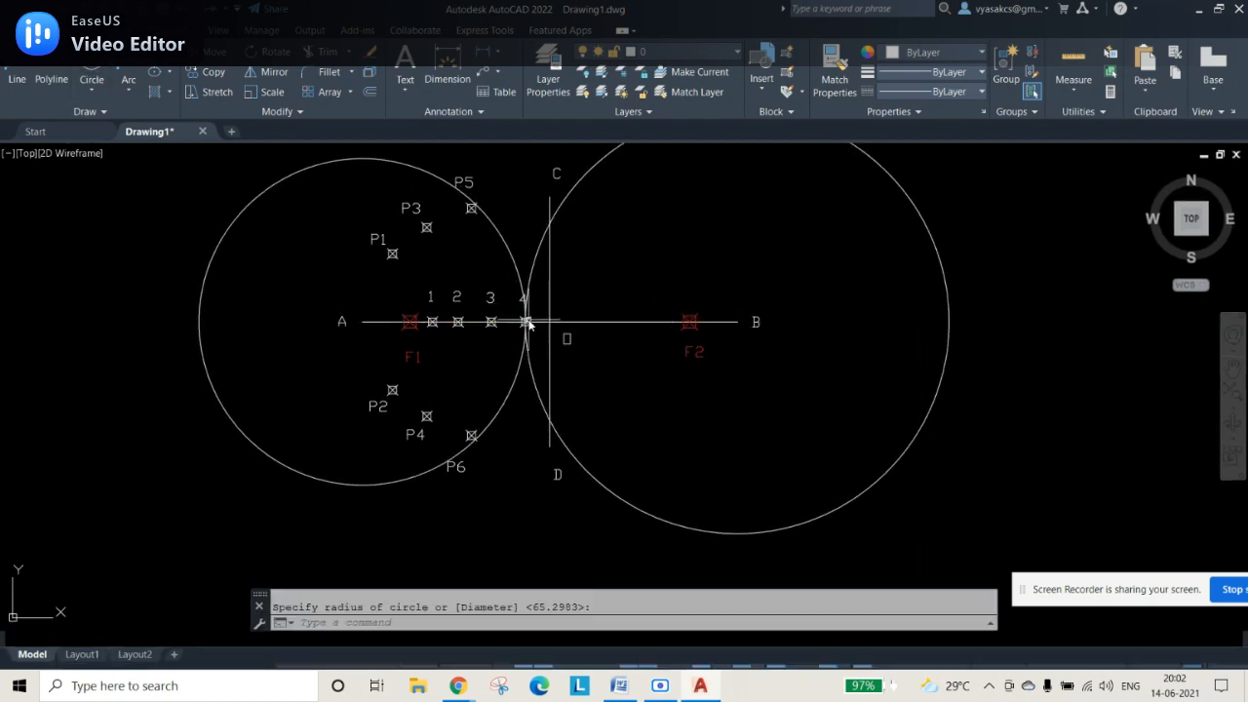
Step: Move the circle centred on A so that its centre lies on focus F1
click(501, 236)
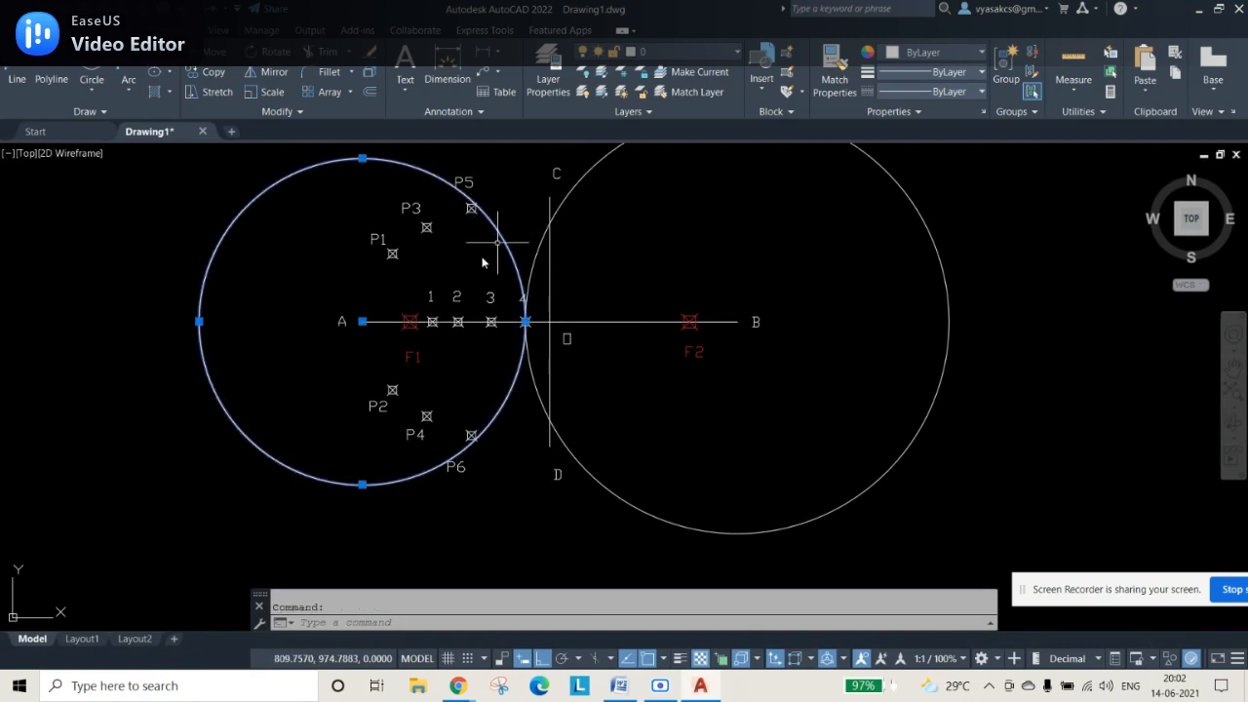
click(362, 322)
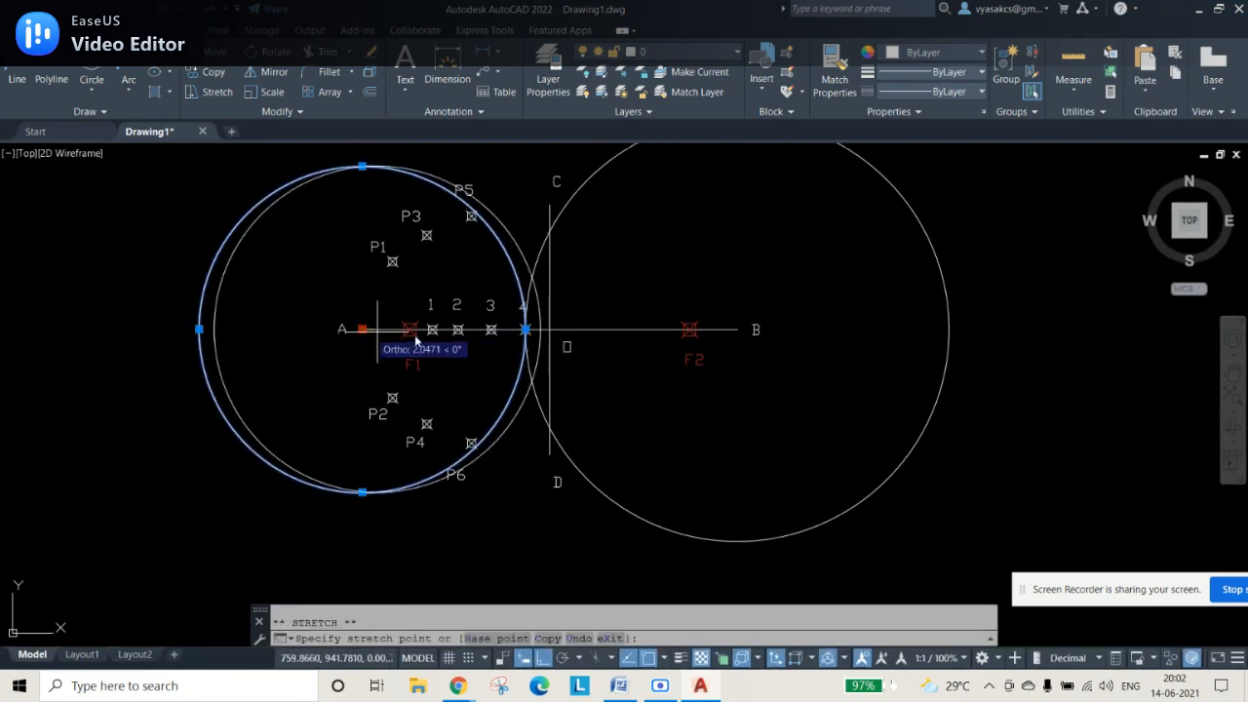
click(411, 330)
click(951, 312)
key(Escape)
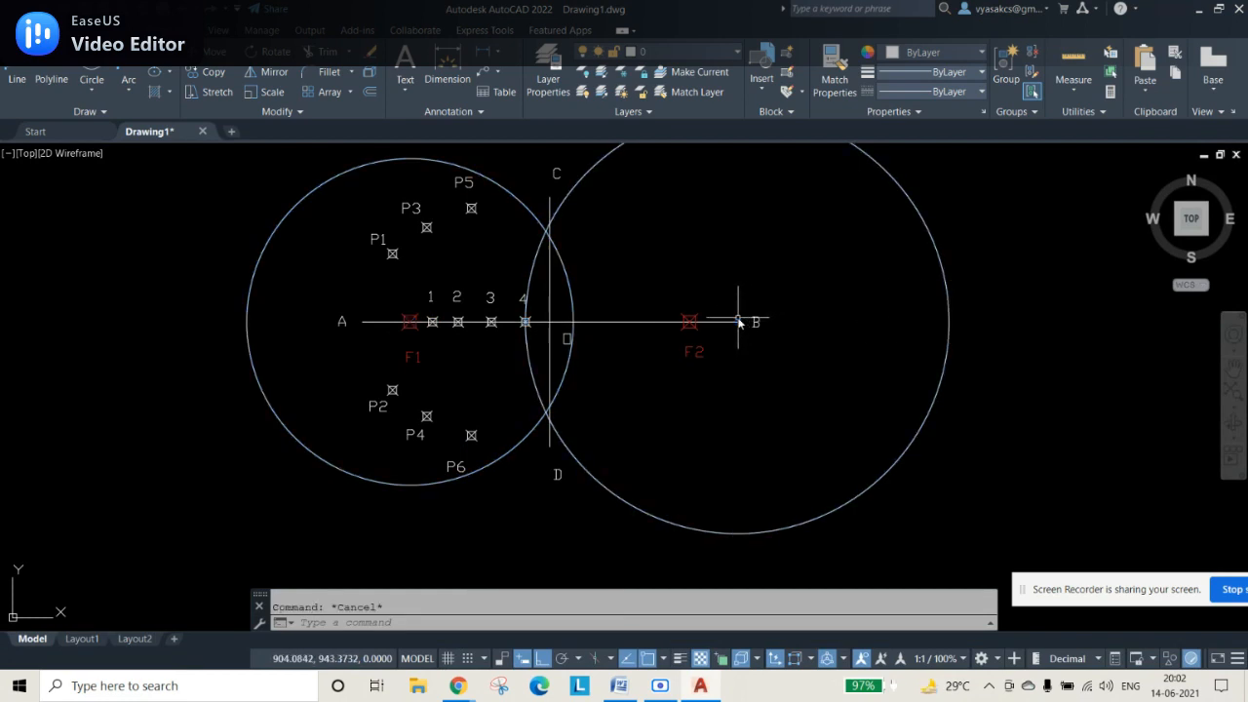
click(946, 298)
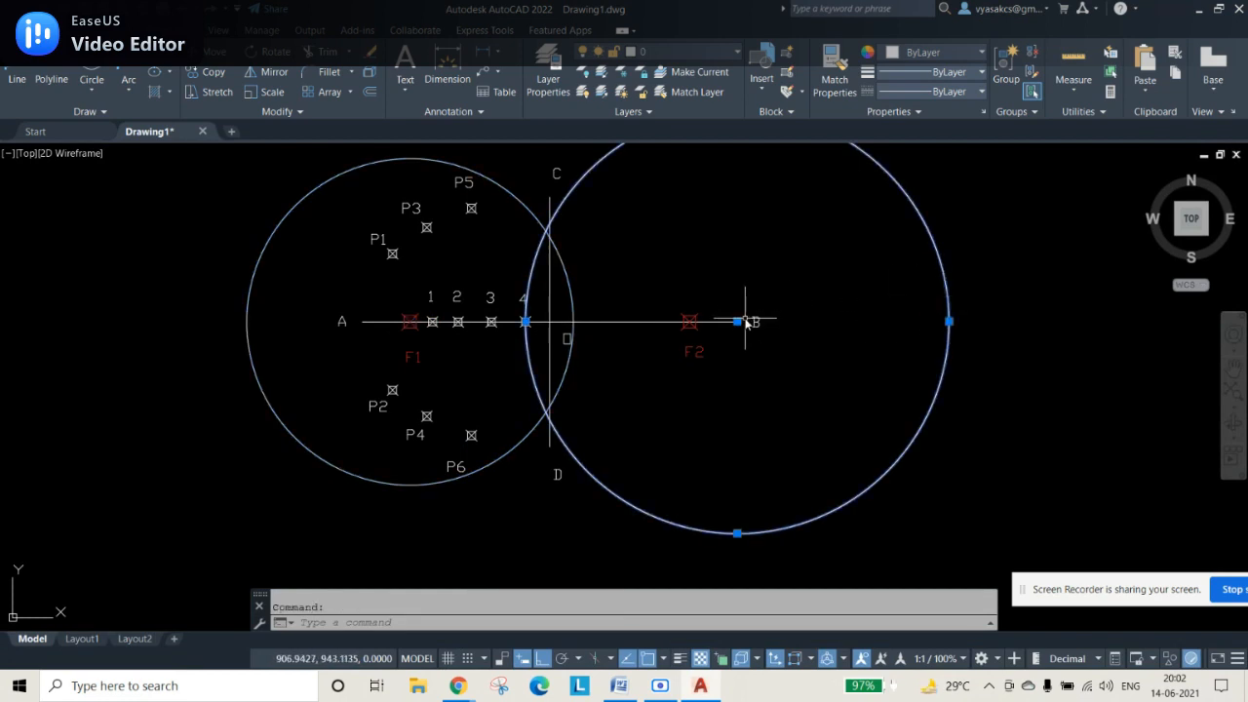
click(741, 312)
key(Escape)
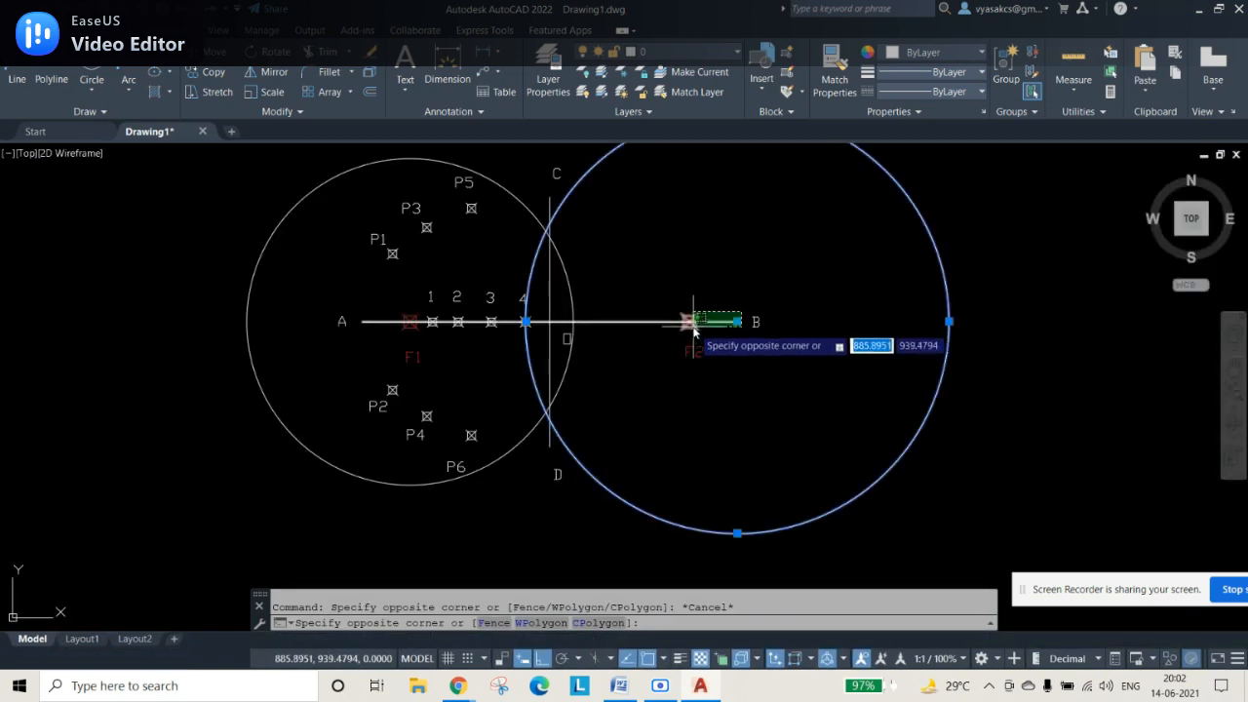
click(693, 330)
key(Escape)
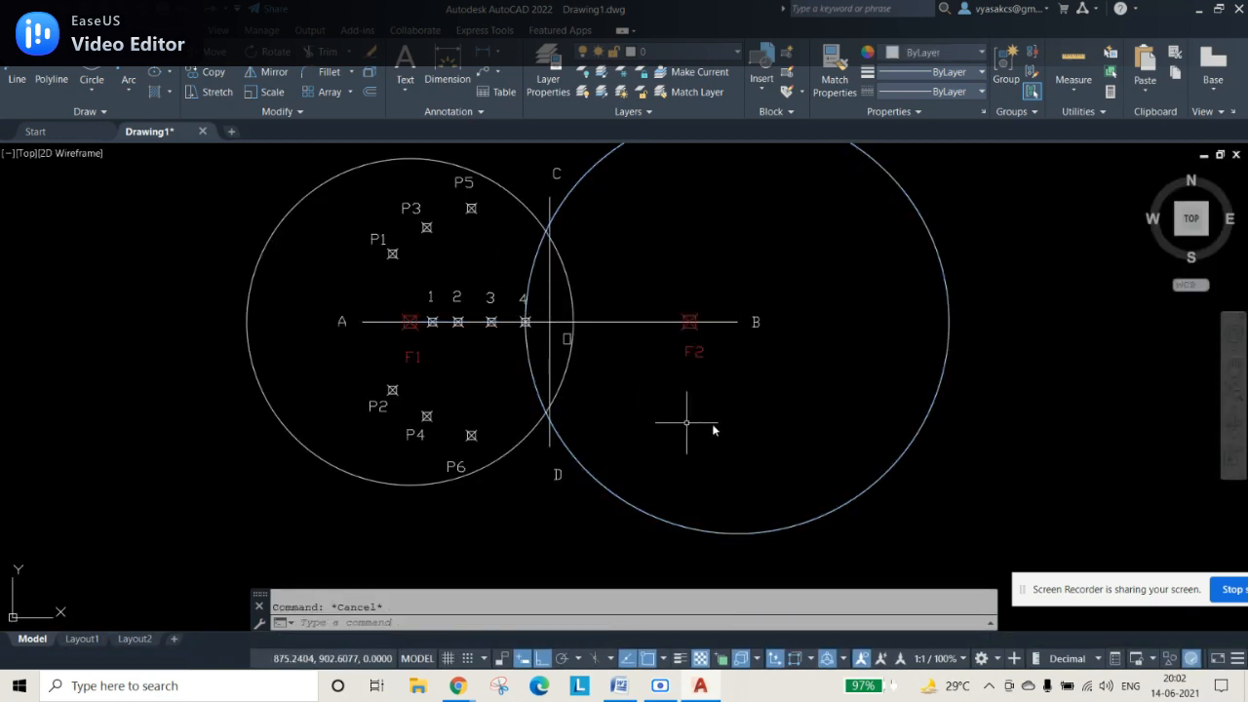
Step: Move the circle centred on B so that its centre lies on focus F2
click(941, 268)
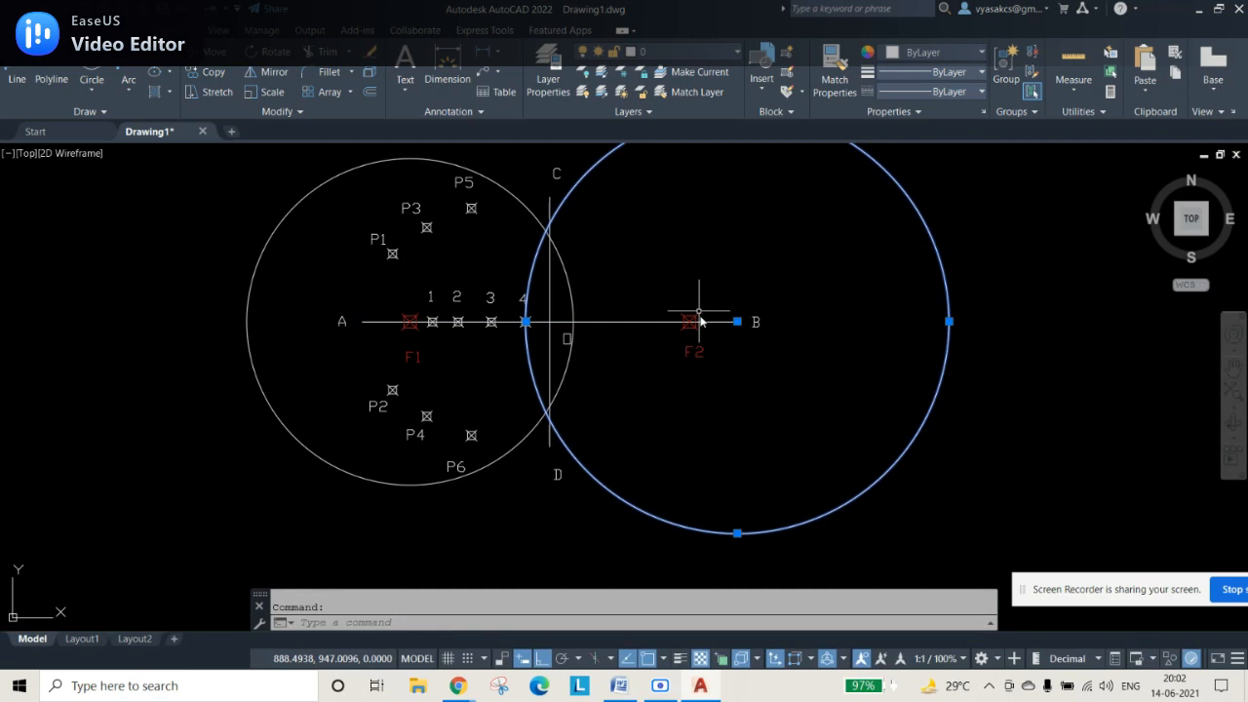
click(737, 322)
click(690, 322)
key(Escape)
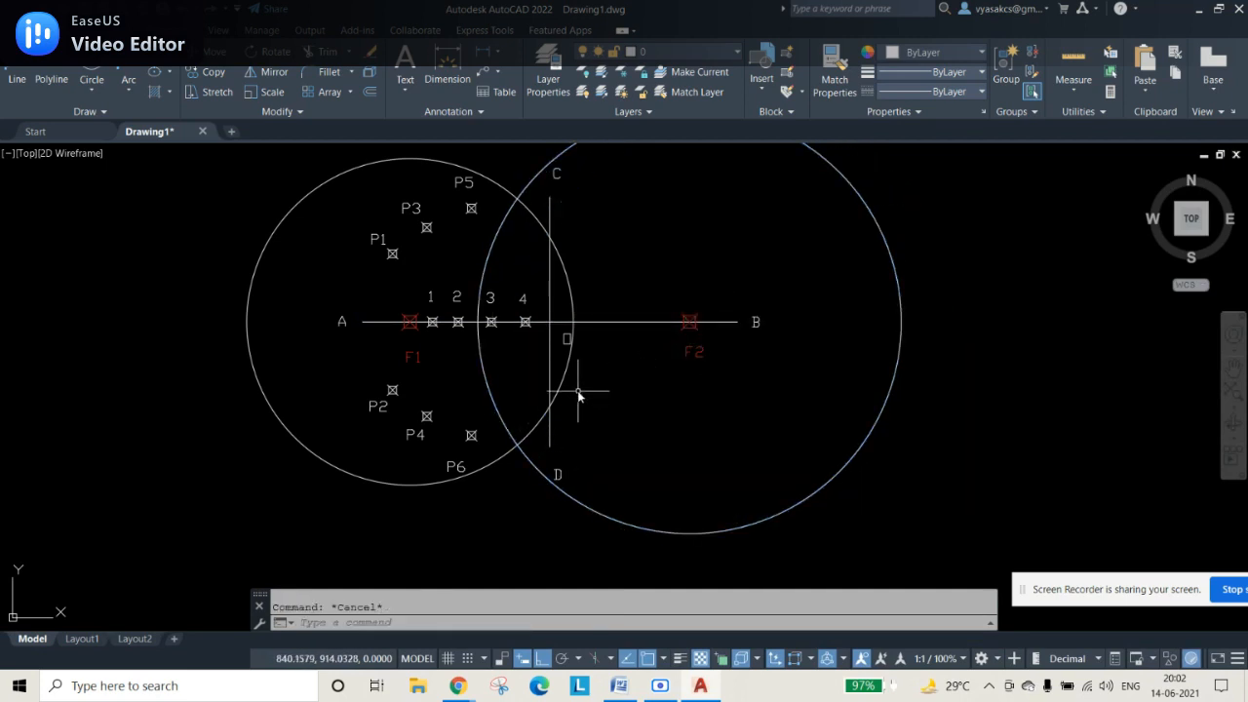
Step: Use the Point command to mark the upper and lower intersections of the two relocated circles
text(PO)
key(Return)
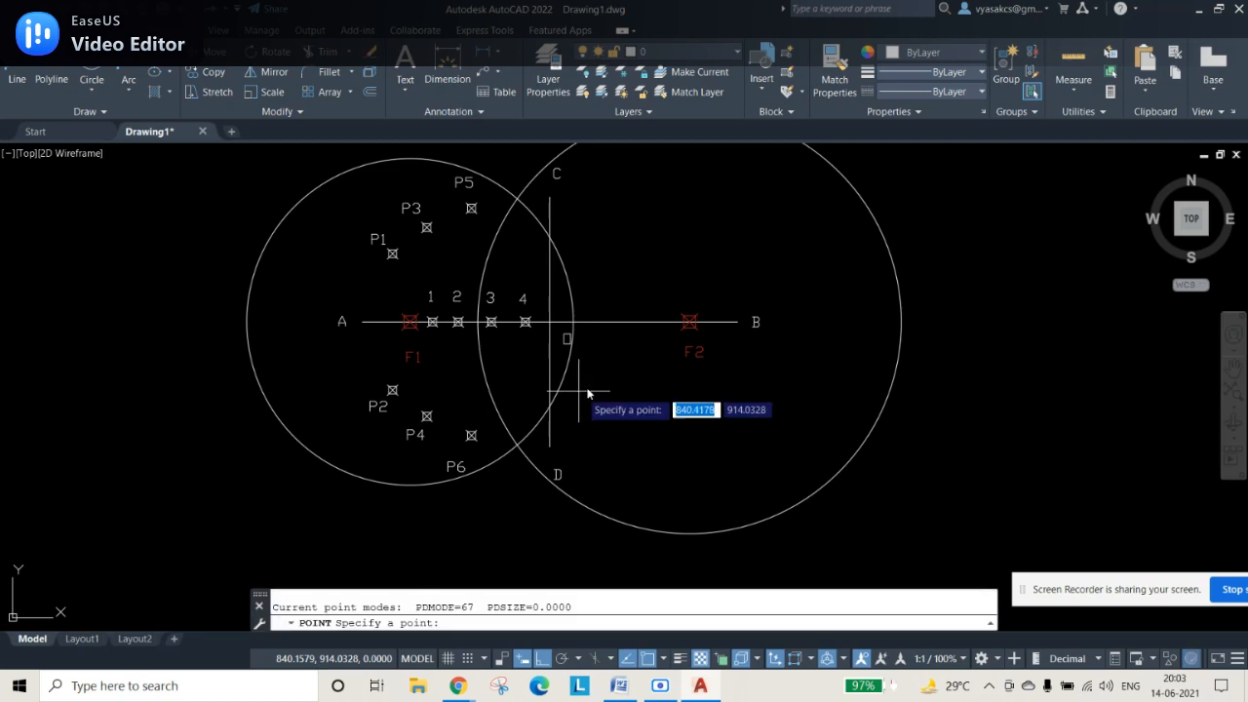
click(517, 200)
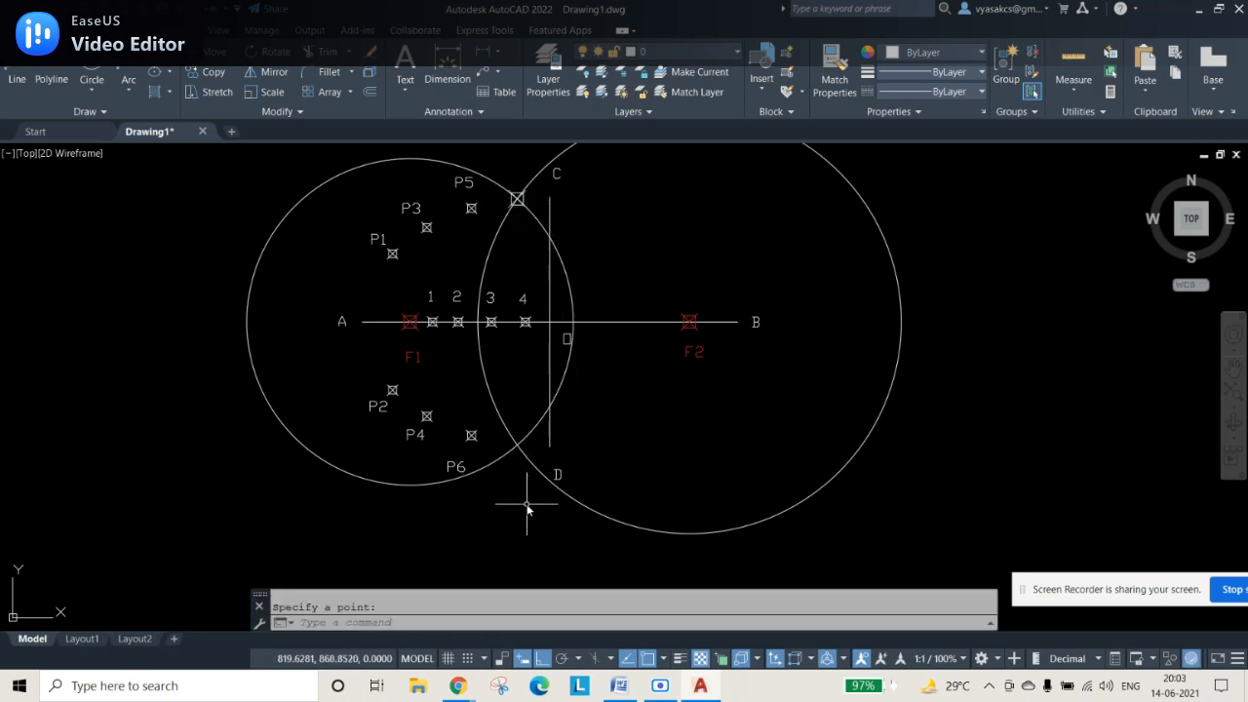
key(Return)
click(517, 445)
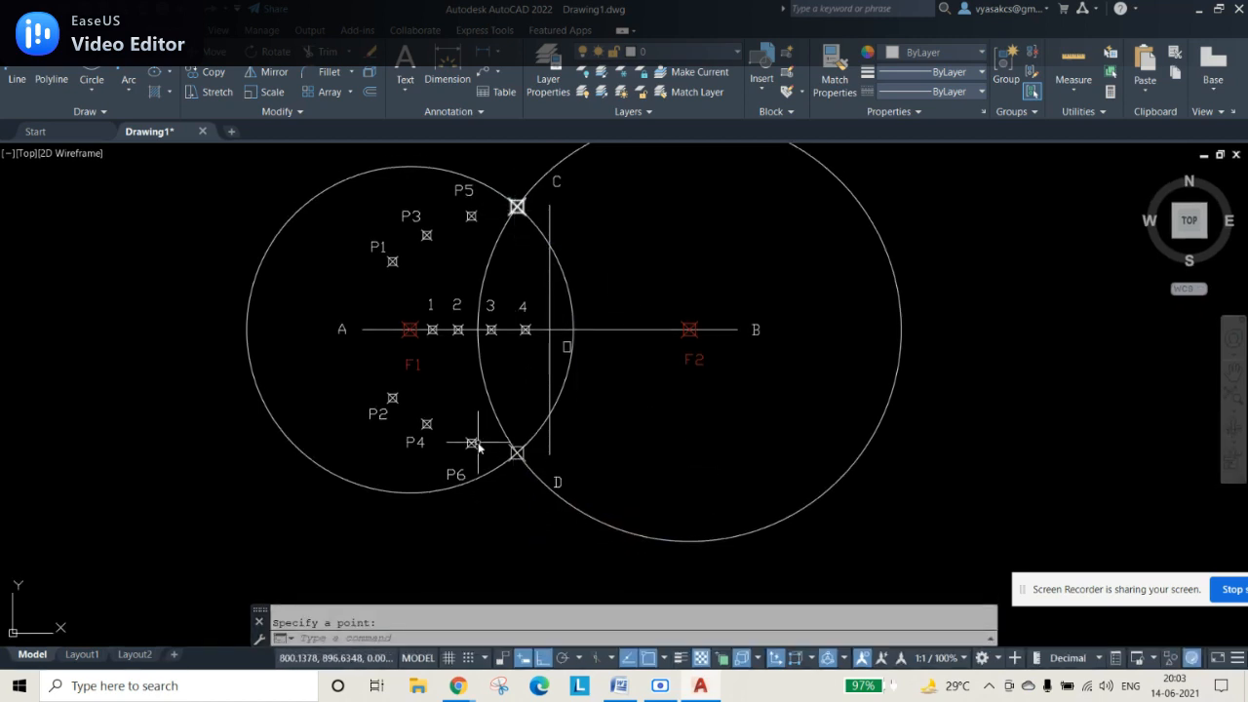
Step: Place a copy of the P6 label just above the new upper intersection point and change its text to P7
key(ctrl+v)
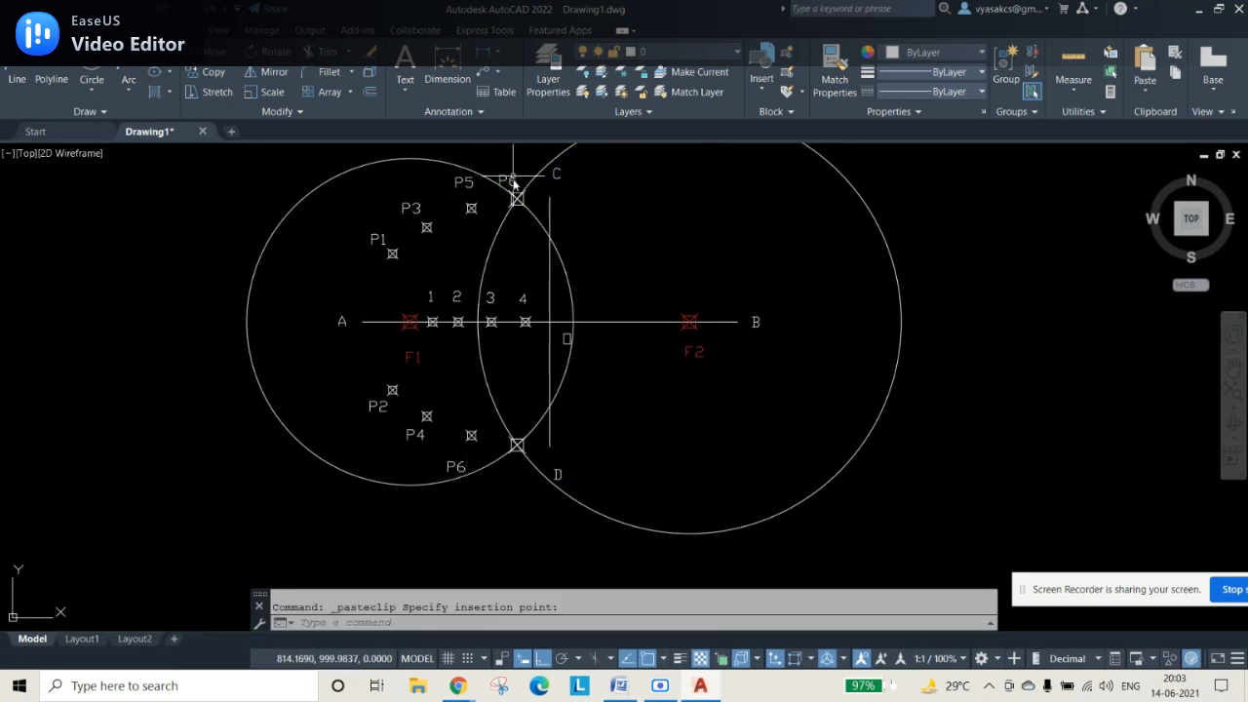
click(514, 184)
double_click(509, 183)
key(BackSpace)
text(7)
click(575, 203)
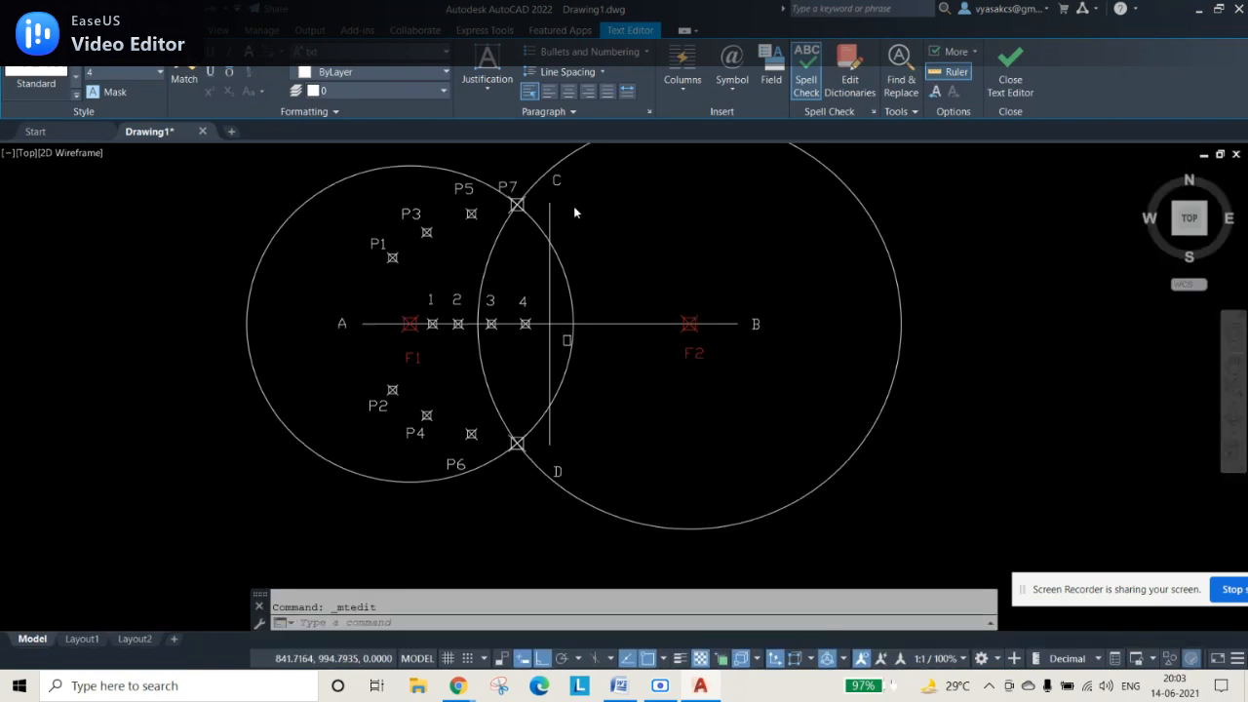
Step: Paste another point label below the new lower intersection point and change its text to P8
key(ctrl+c)
key(ctrl+v)
click(518, 485)
double_click(514, 481)
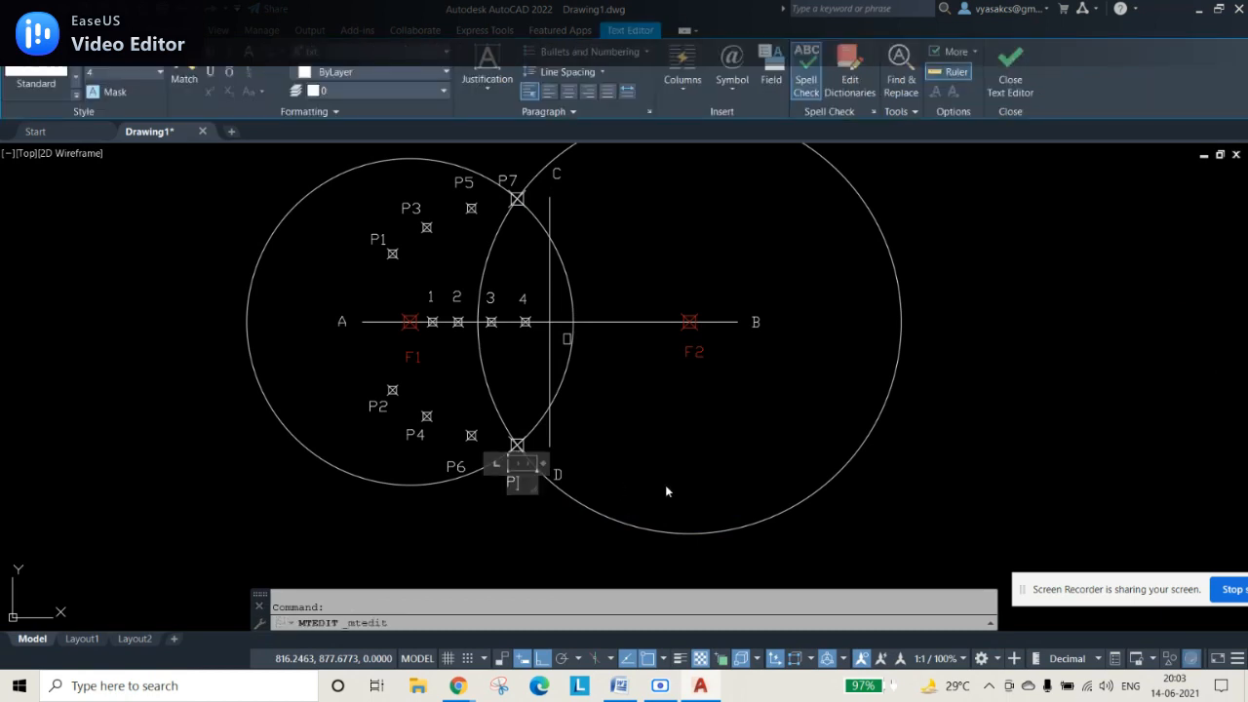
click(813, 370)
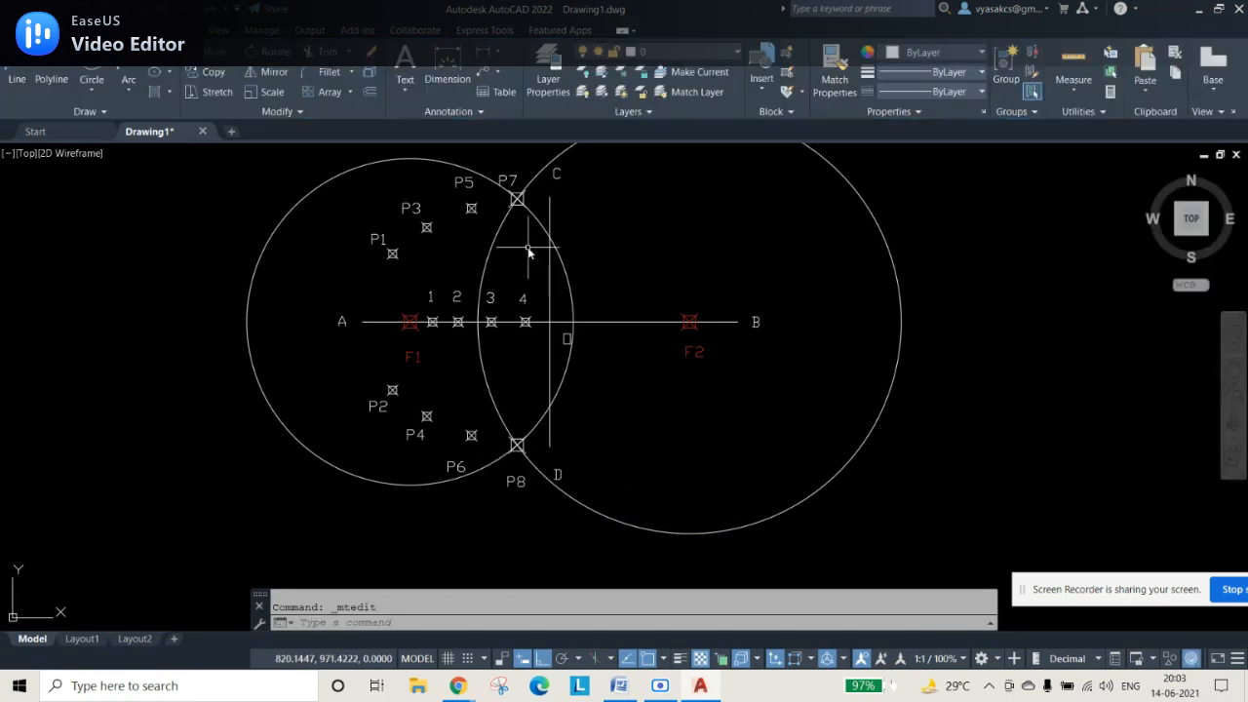
Step: Delete the two circles that intersect at points P7 and P8
click(558, 249)
click(486, 259)
key(Delete)
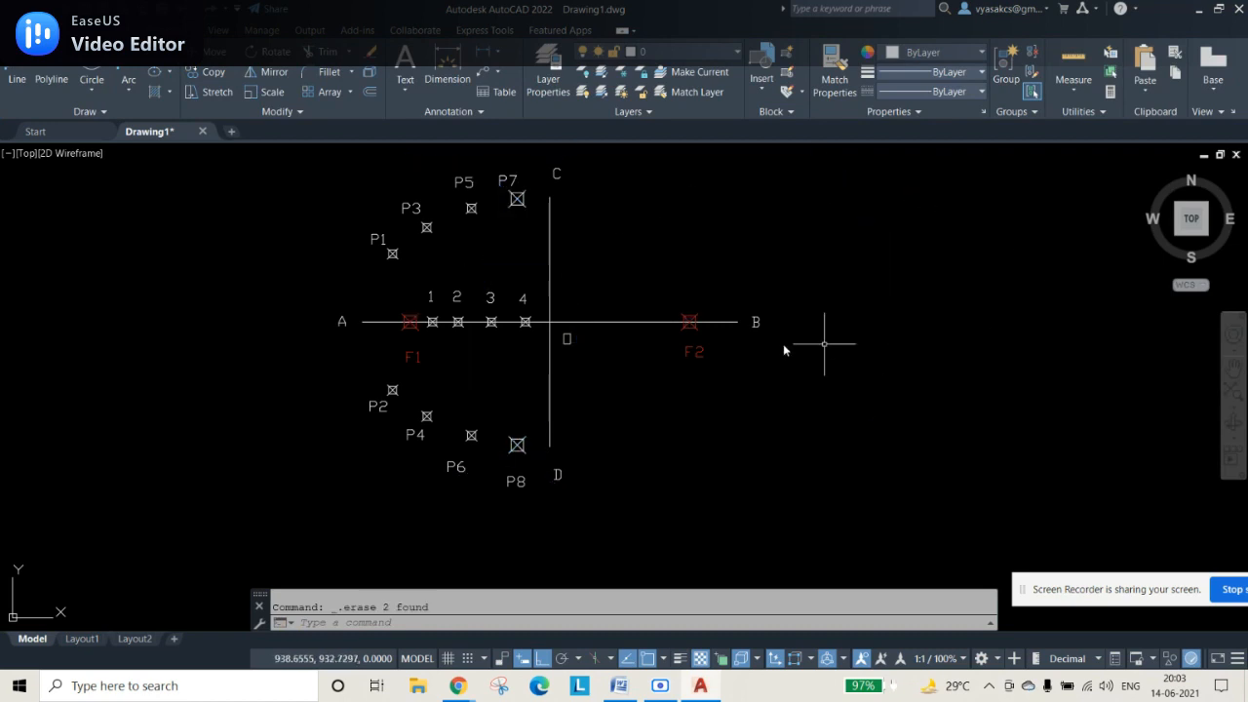
click(343, 176)
click(546, 258)
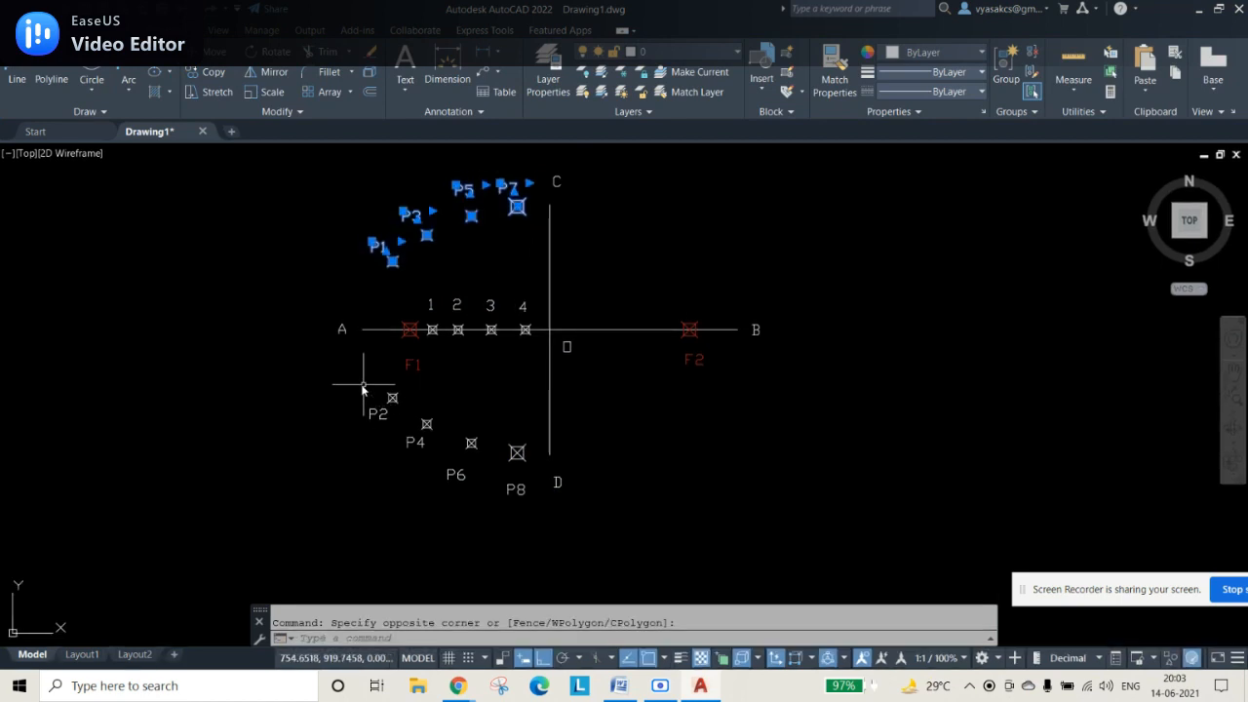
click(341, 379)
click(533, 502)
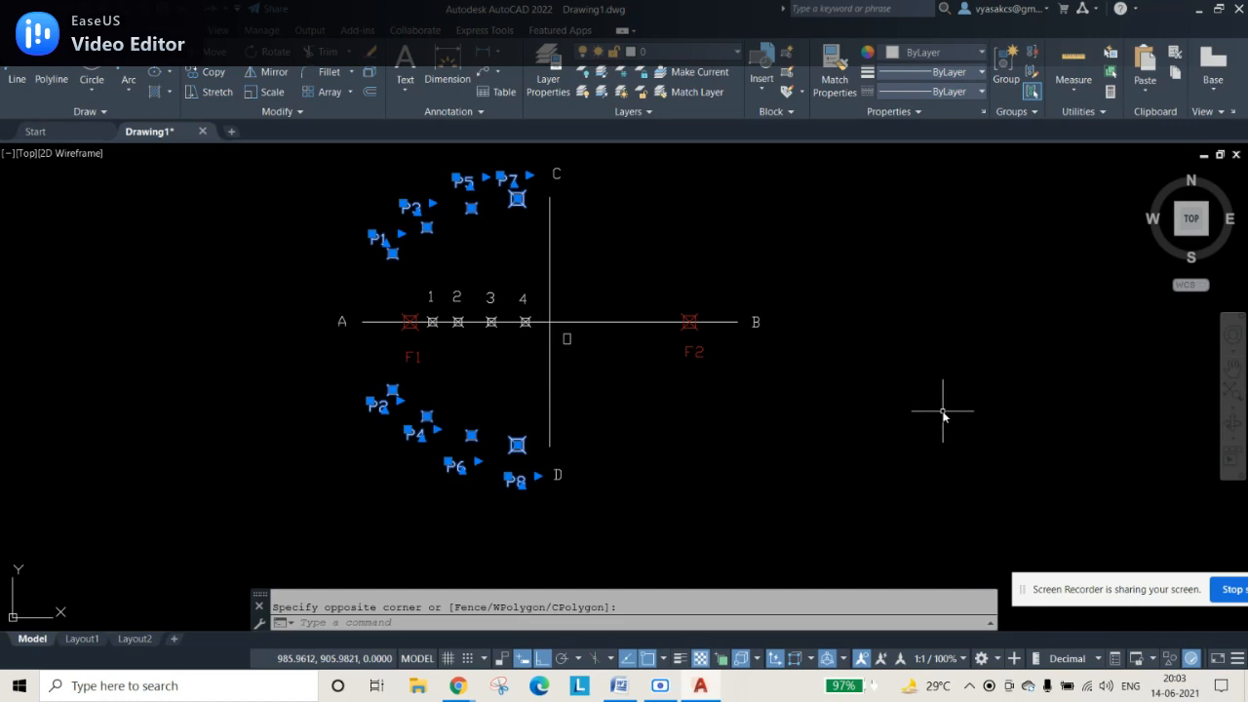
key(Escape)
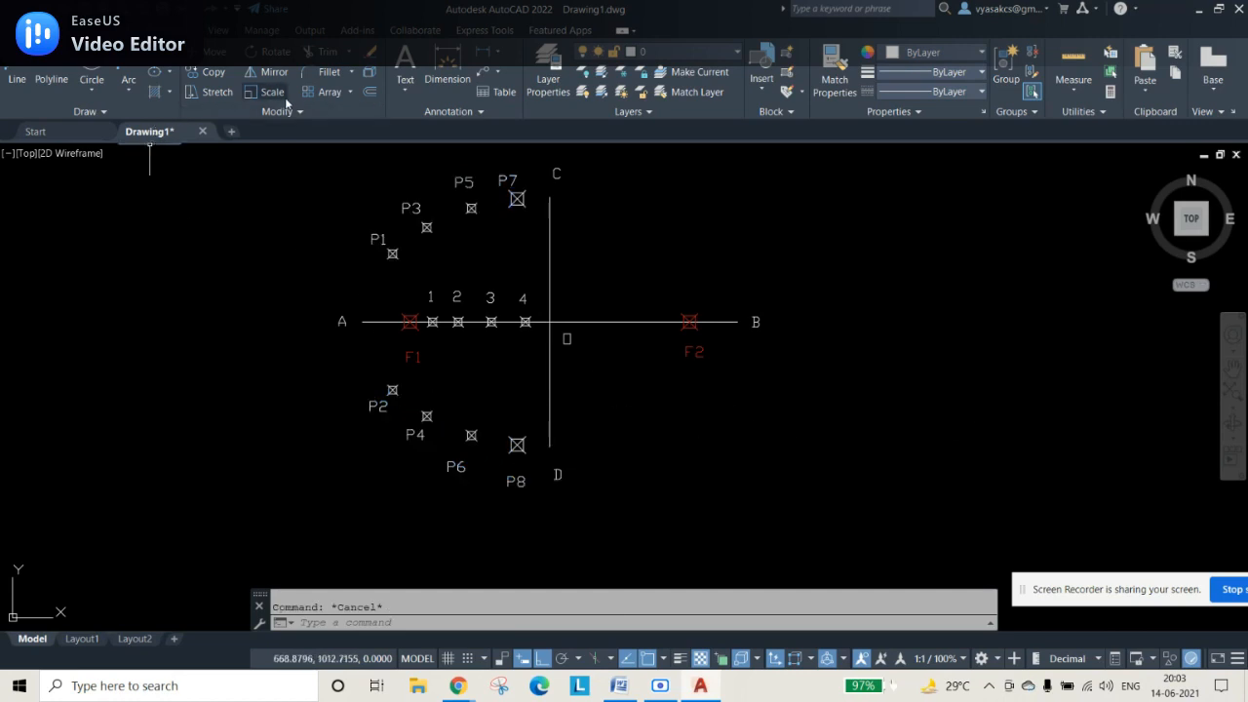
Step: Mirror the points P1 to P8 with their labels about the vertical axis CD, keeping the source objects
click(271, 72)
click(311, 149)
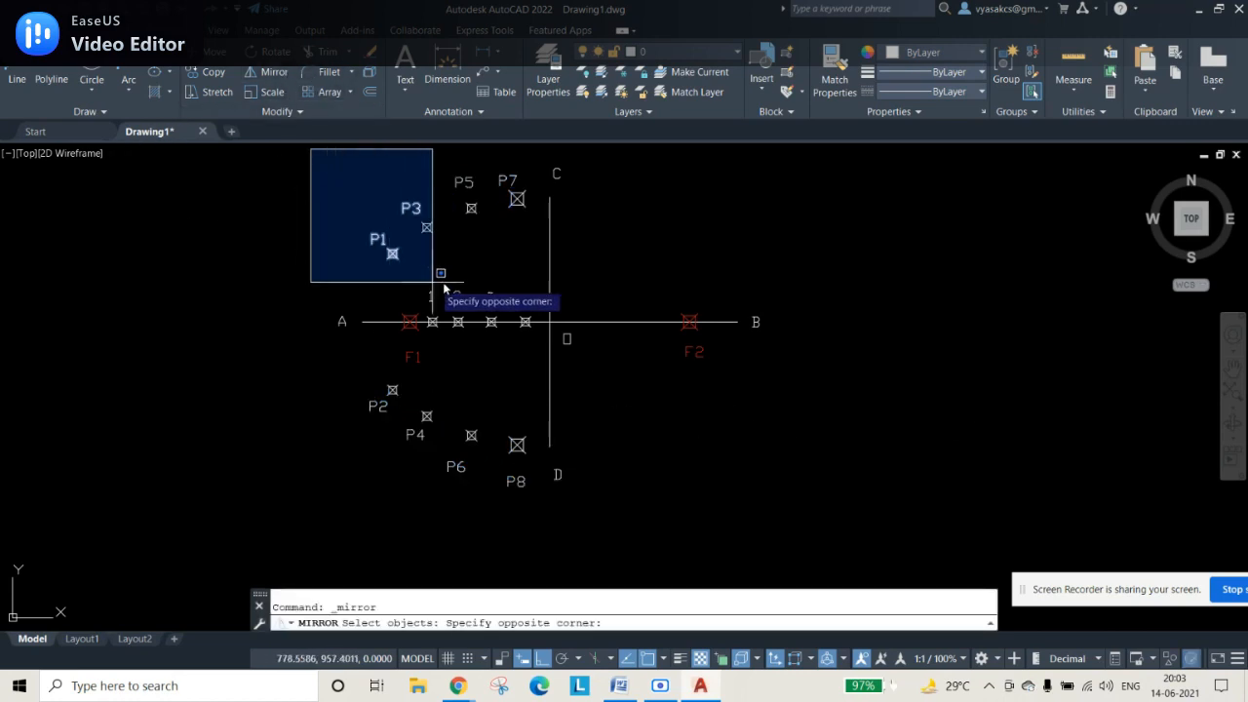
click(529, 278)
click(336, 376)
click(536, 510)
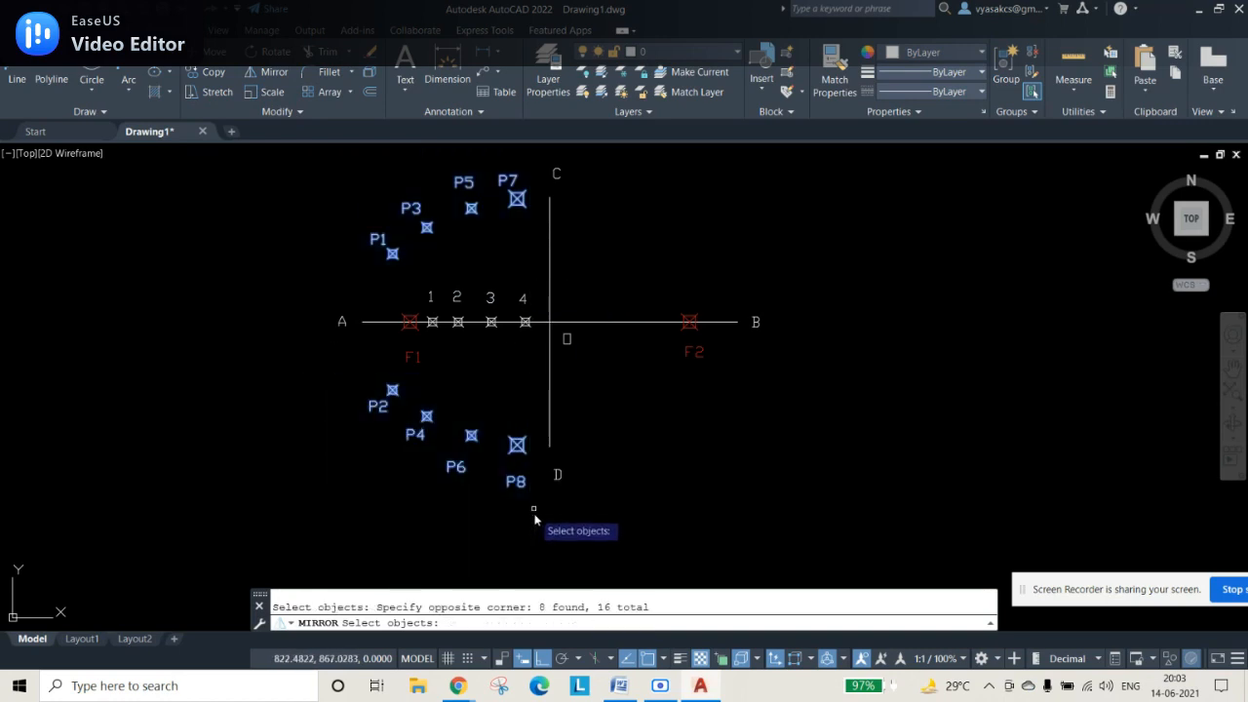
key(Return)
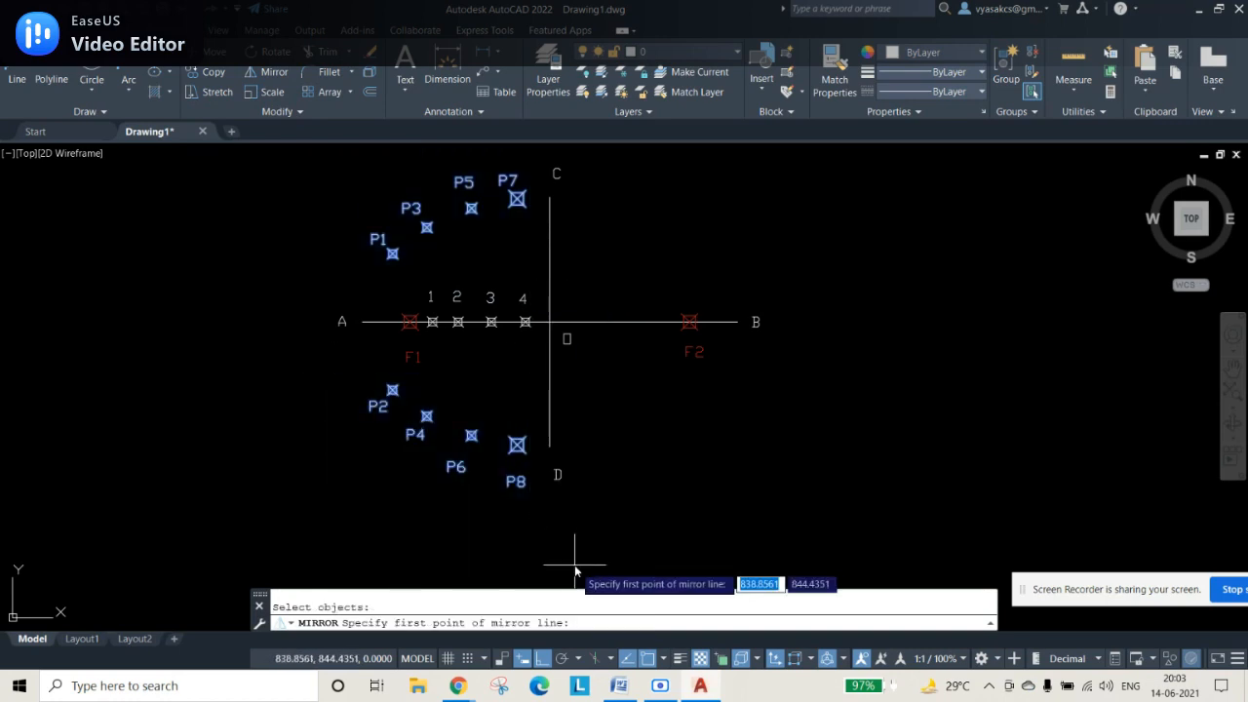
click(550, 446)
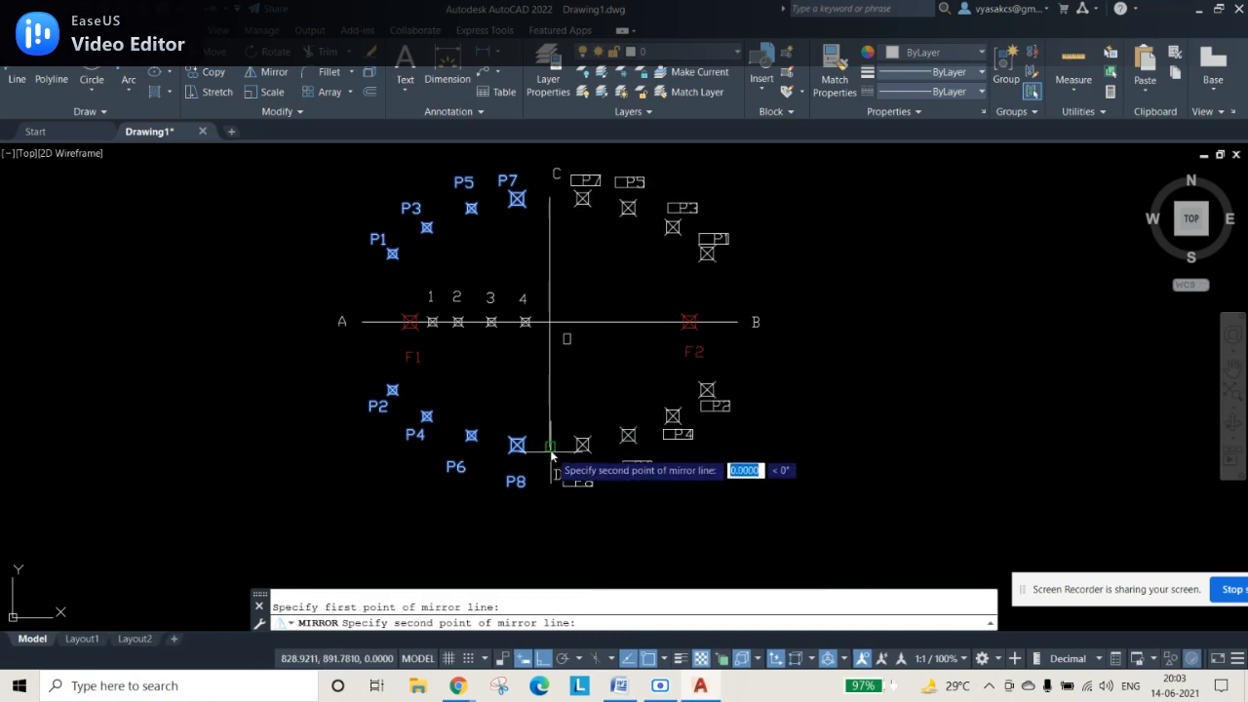
click(550, 199)
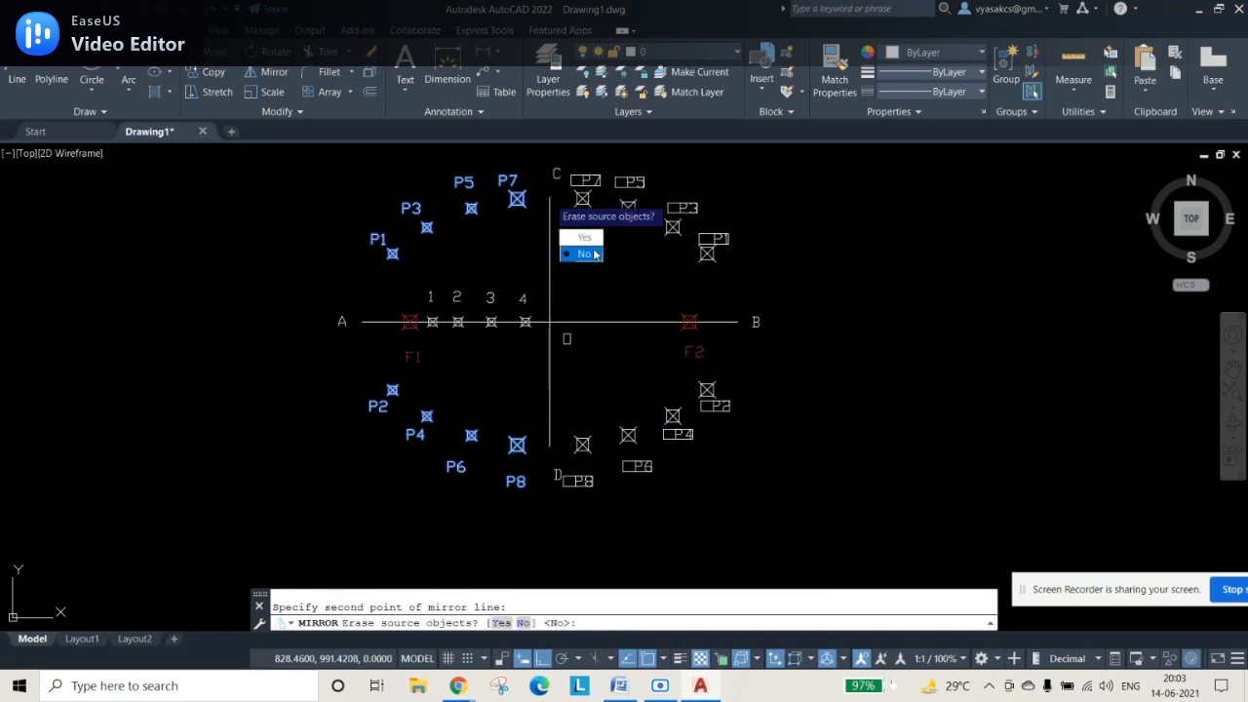
click(594, 253)
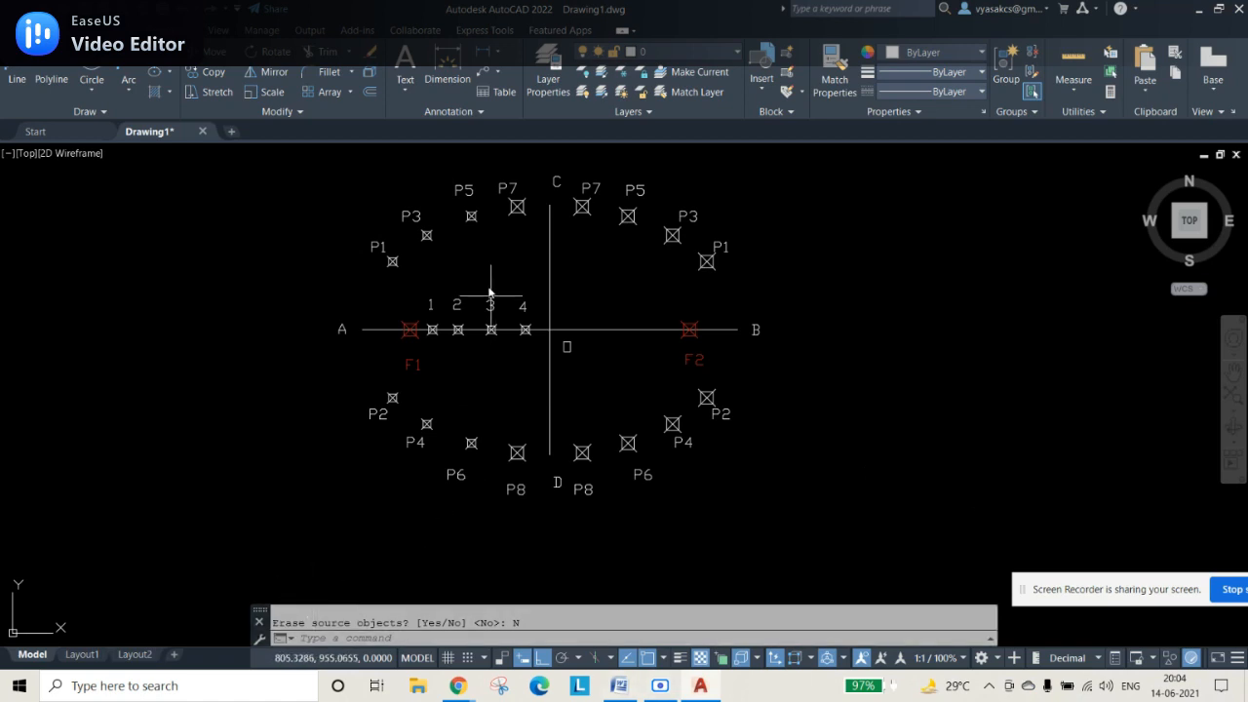
Step: Start a fit-point spline at A and run it through the original points P1, P3, P5 and P7 to C
scroll(488, 251, up, 2)
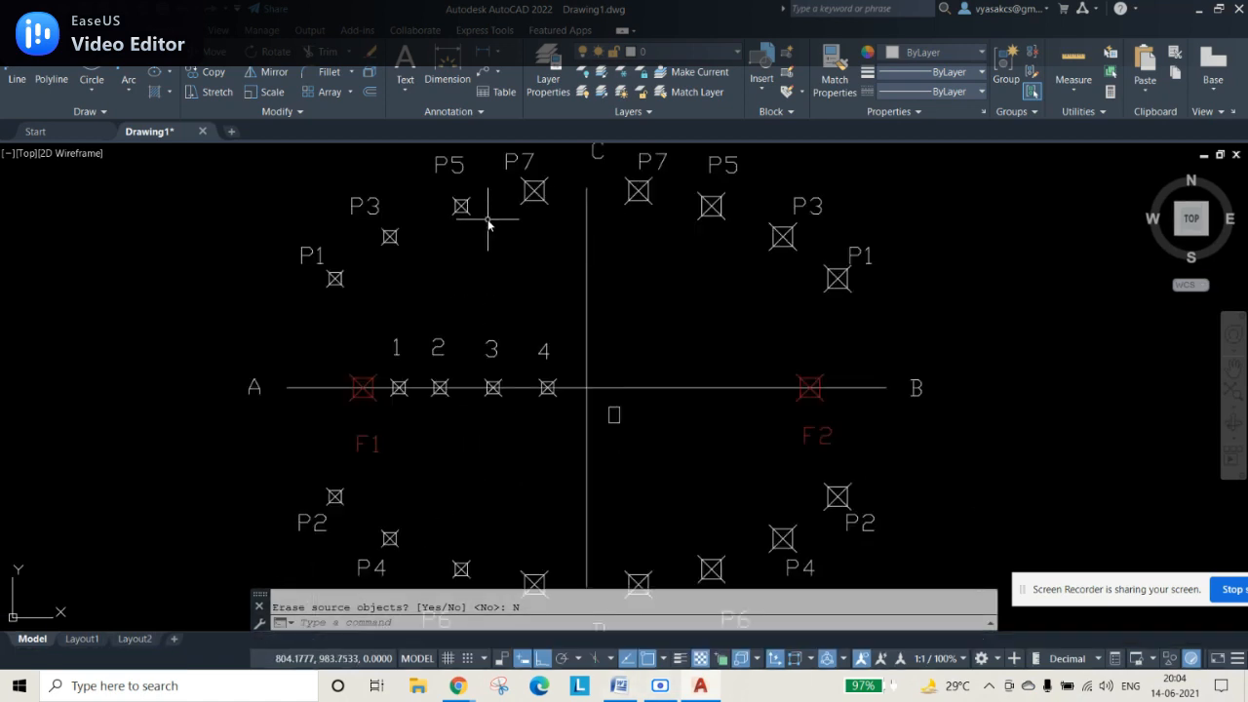
click(90, 111)
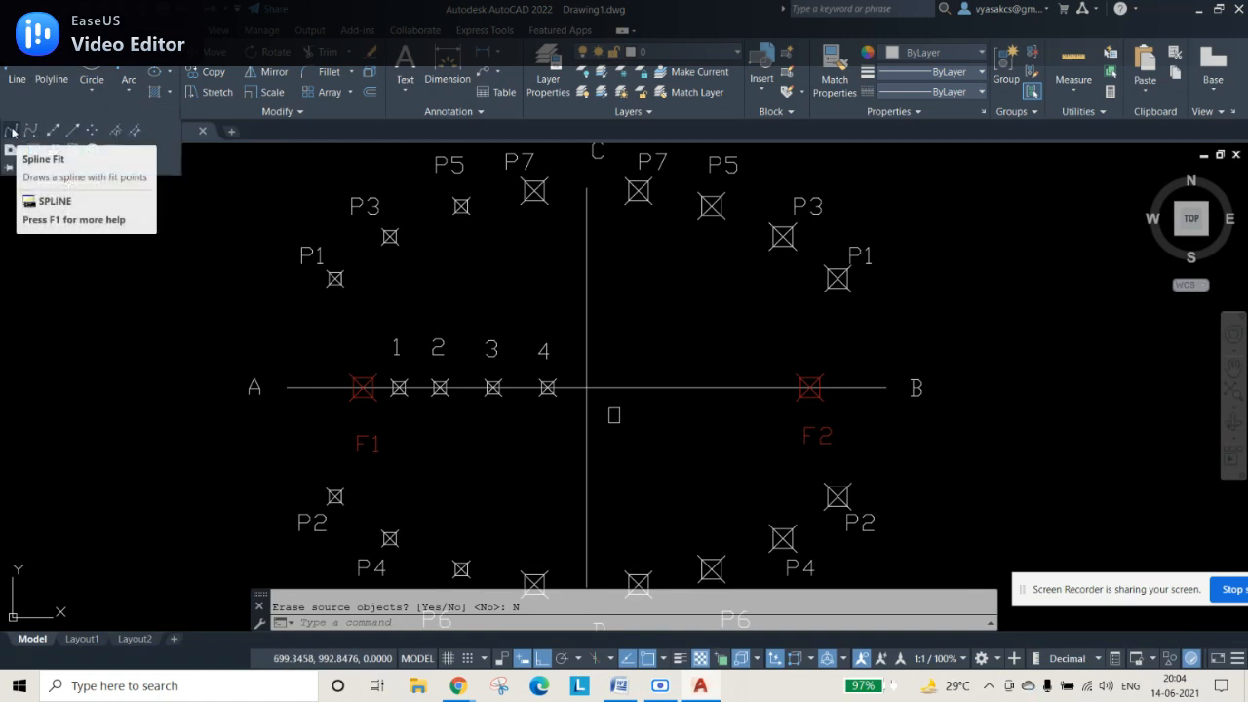
click(12, 132)
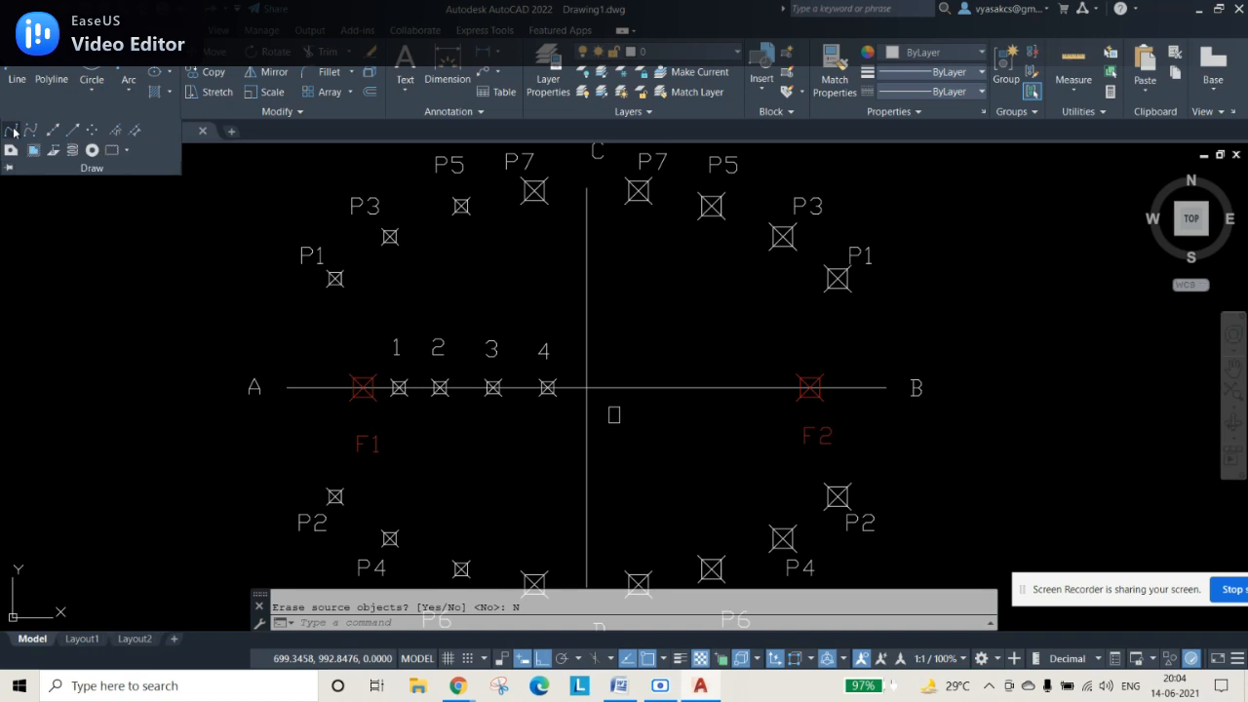
click(287, 387)
click(334, 279)
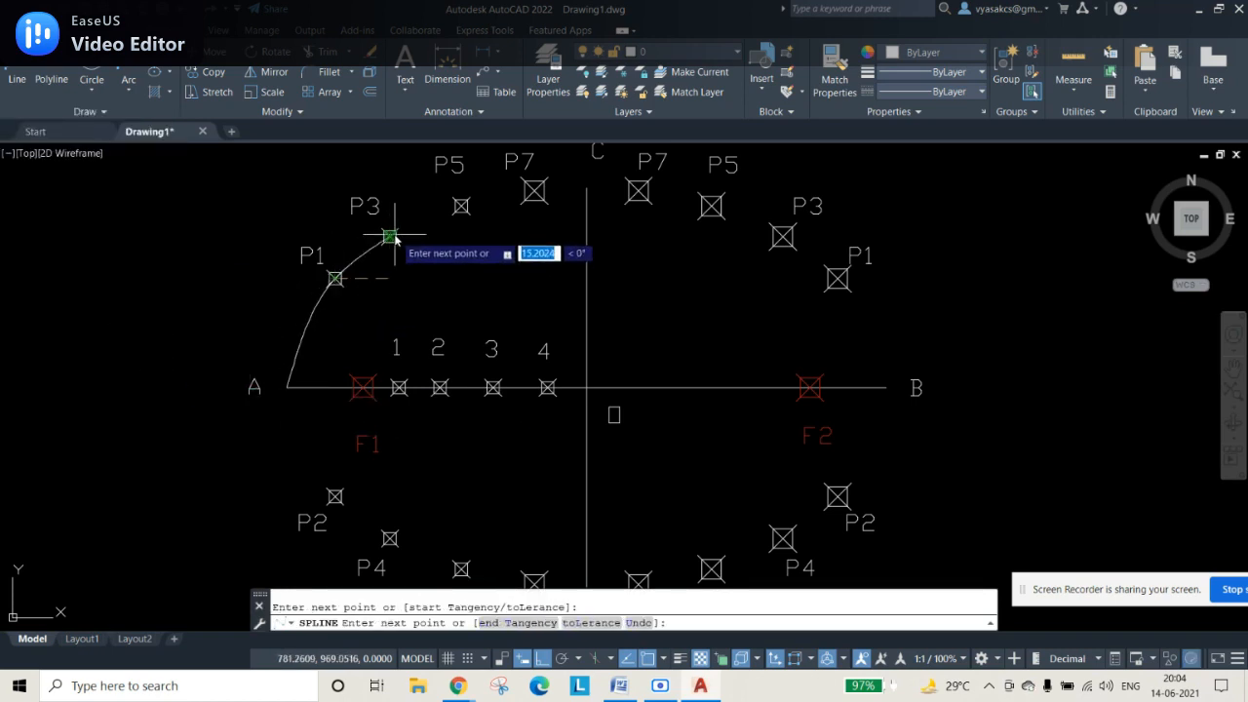
click(391, 236)
click(462, 206)
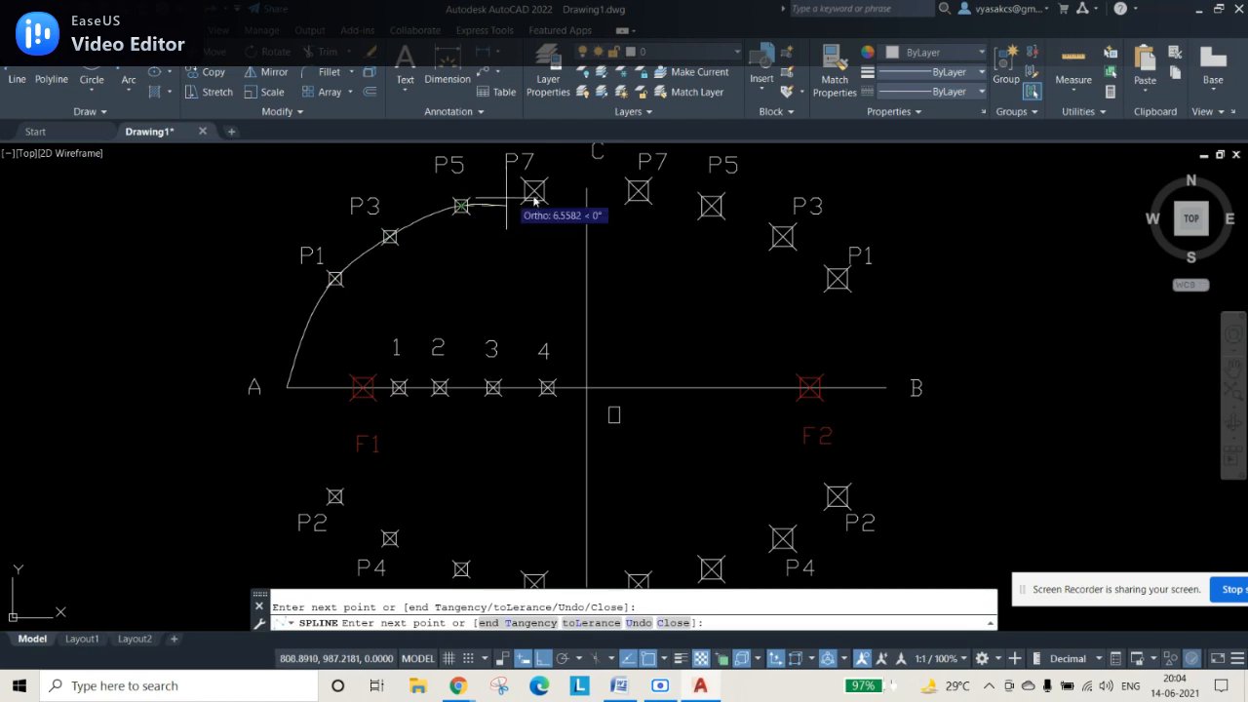
click(534, 190)
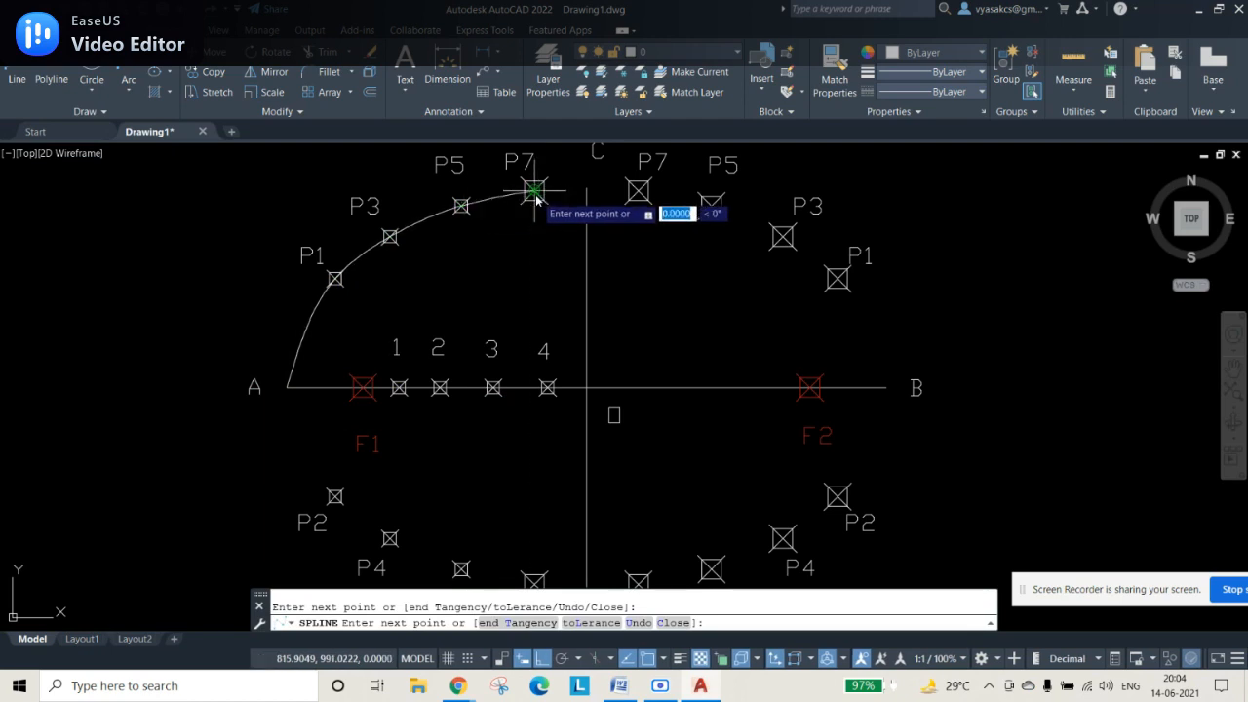
click(586, 189)
Step: Continue the spline from C through the mirrored points P7, P5, P3 and P1 to endpoint B
click(639, 192)
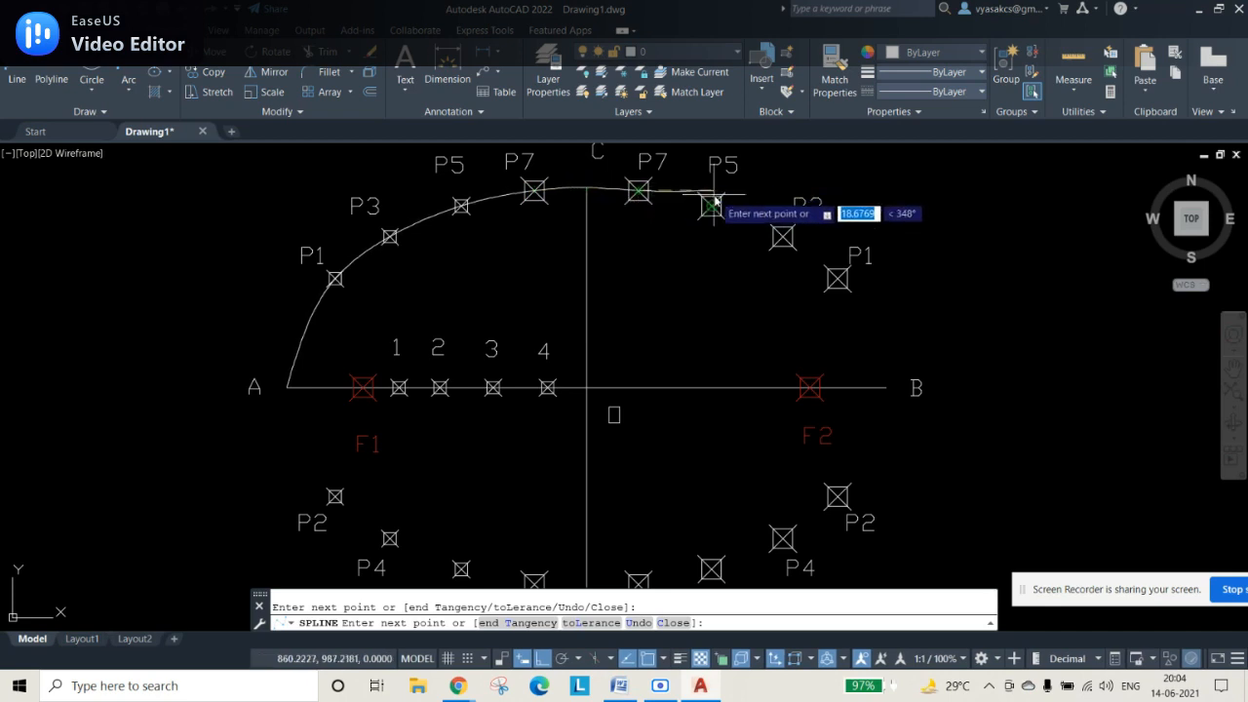
click(713, 204)
click(783, 237)
click(837, 279)
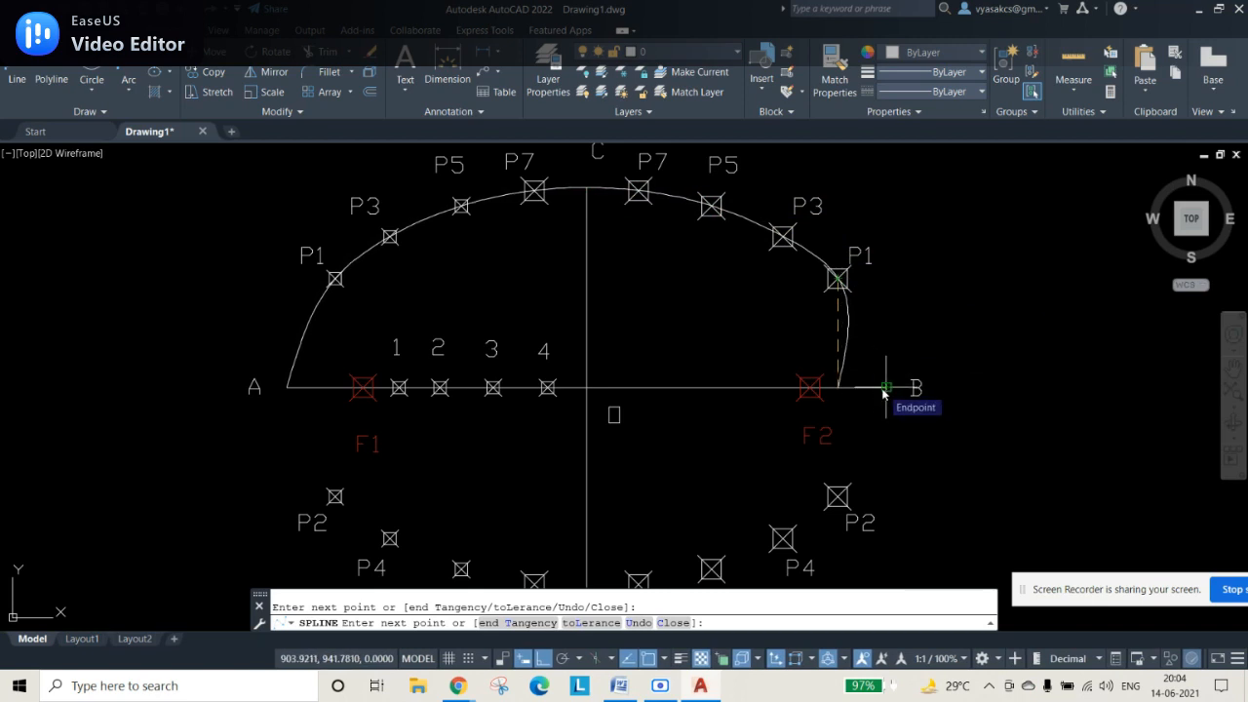
click(885, 388)
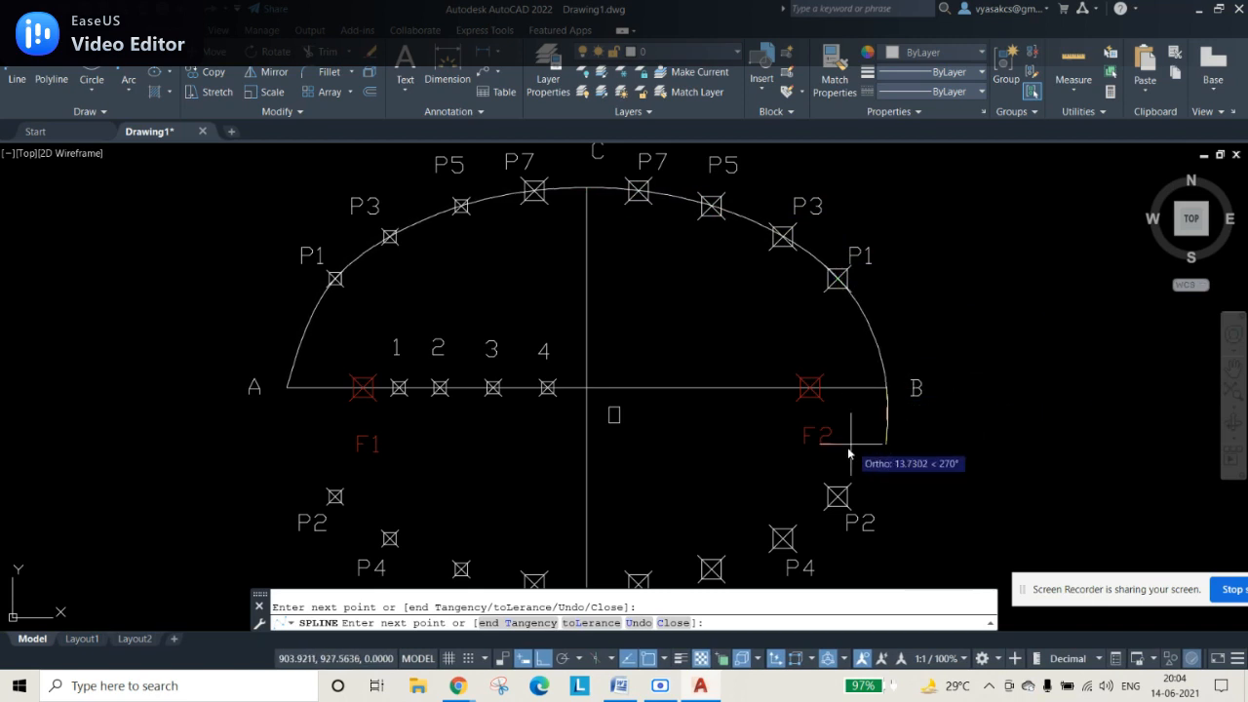
Step: Extend the spline from B through the mirrored points P2, P4, P6 and P8 to endpoint D
click(837, 496)
click(782, 537)
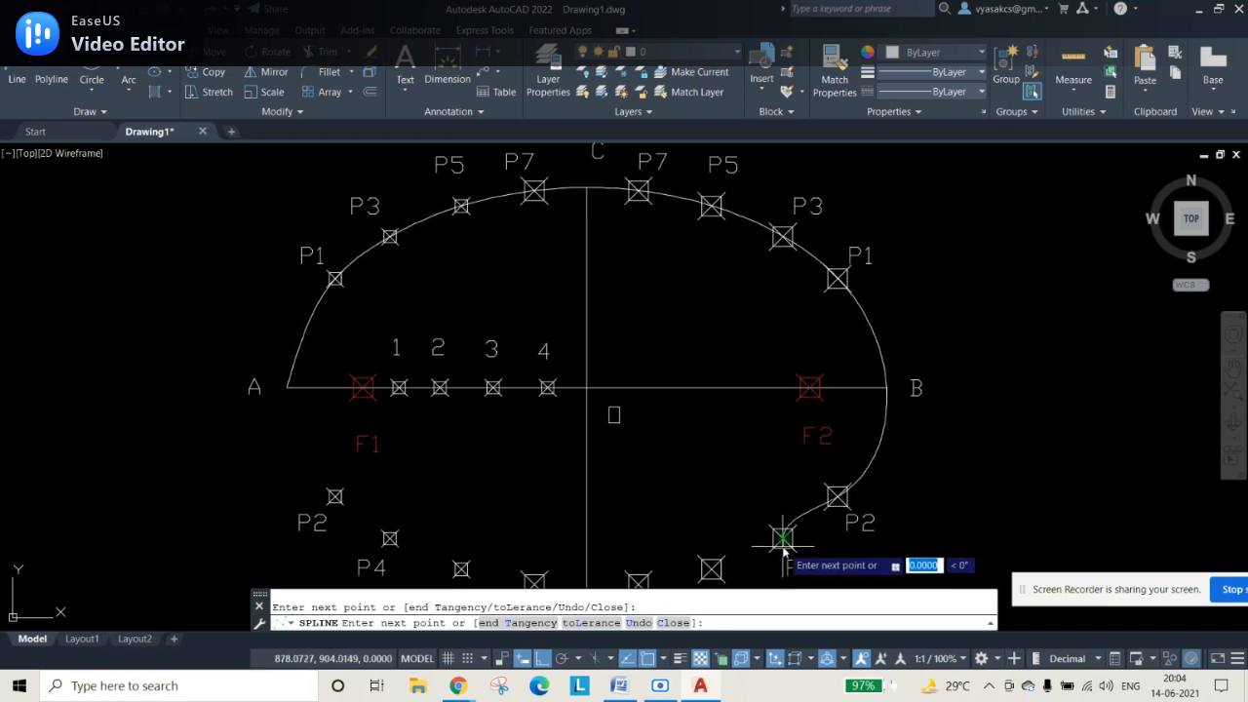
click(712, 568)
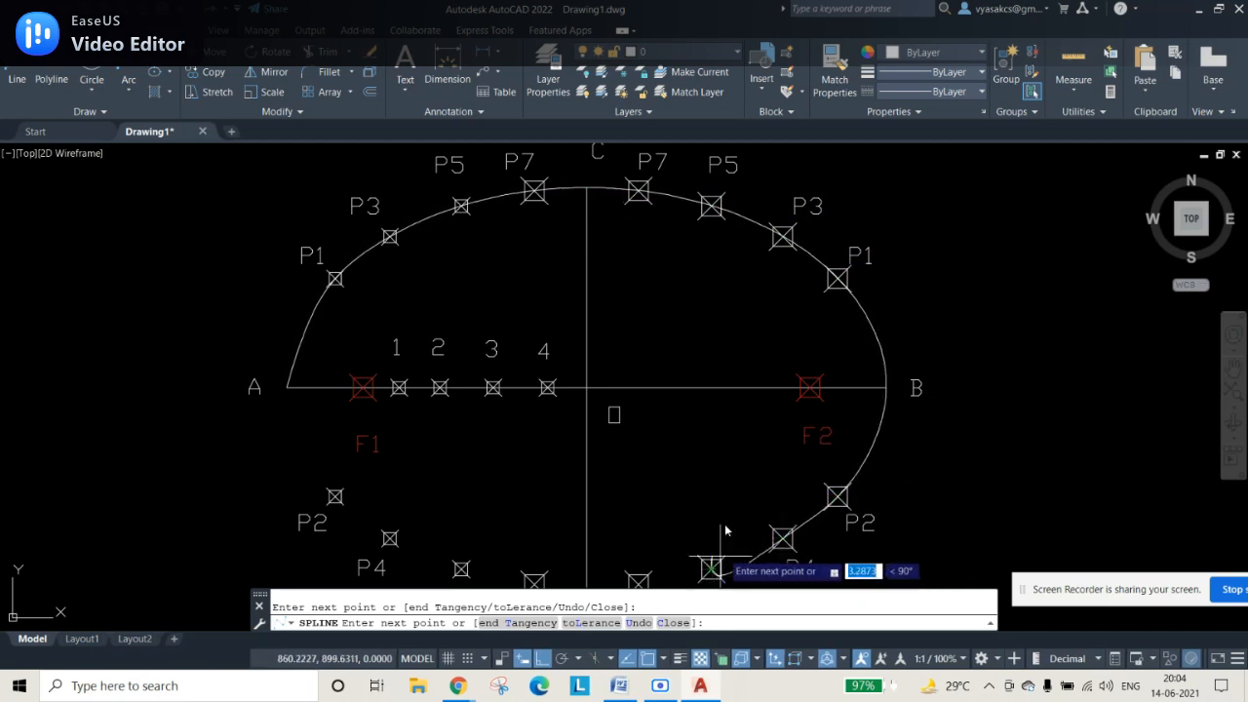
scroll(717, 551, down, 4)
scroll(710, 552, up, 2)
scroll(711, 552, up, 2)
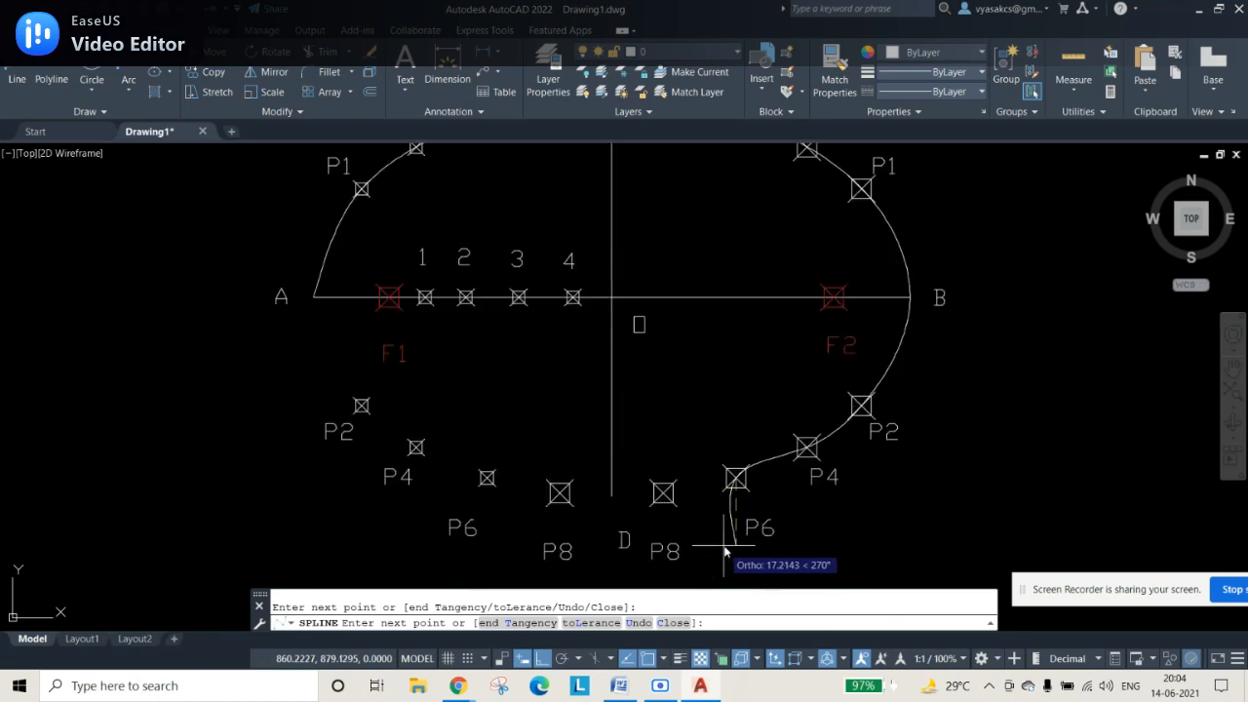
click(662, 493)
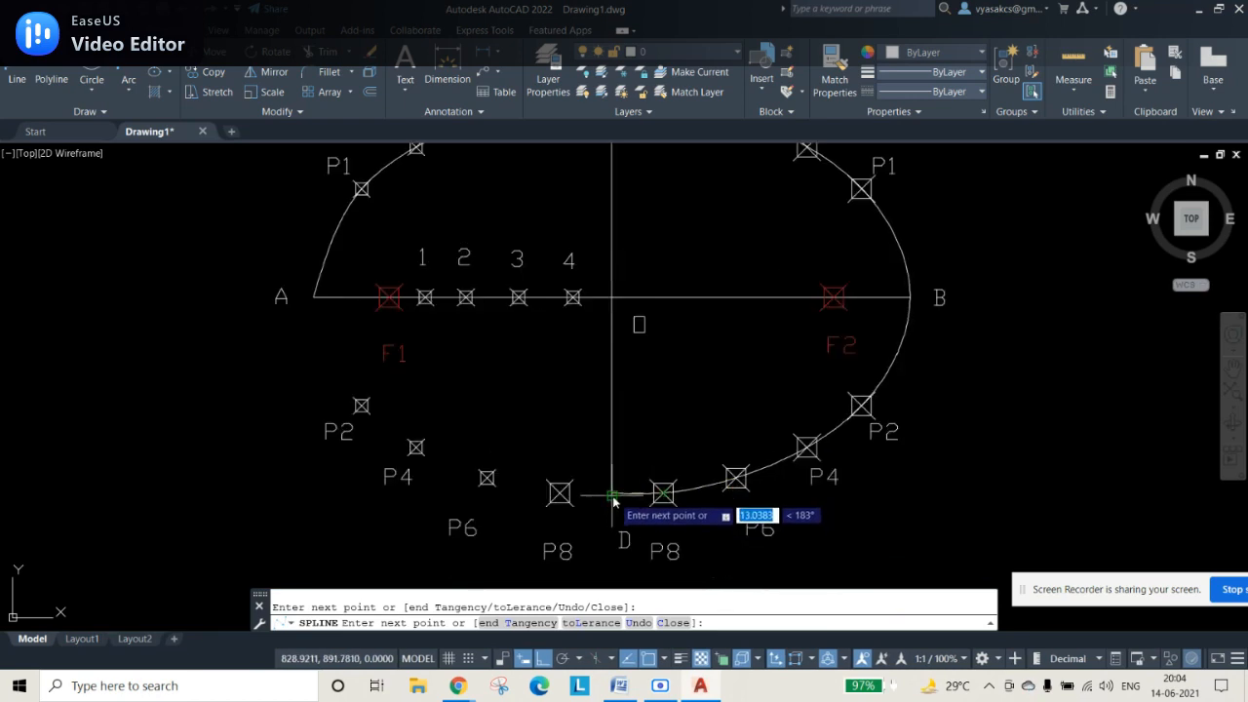
Step: Run the spline from D through the original points P8, P6, P4 and P2 and close it at A
click(559, 494)
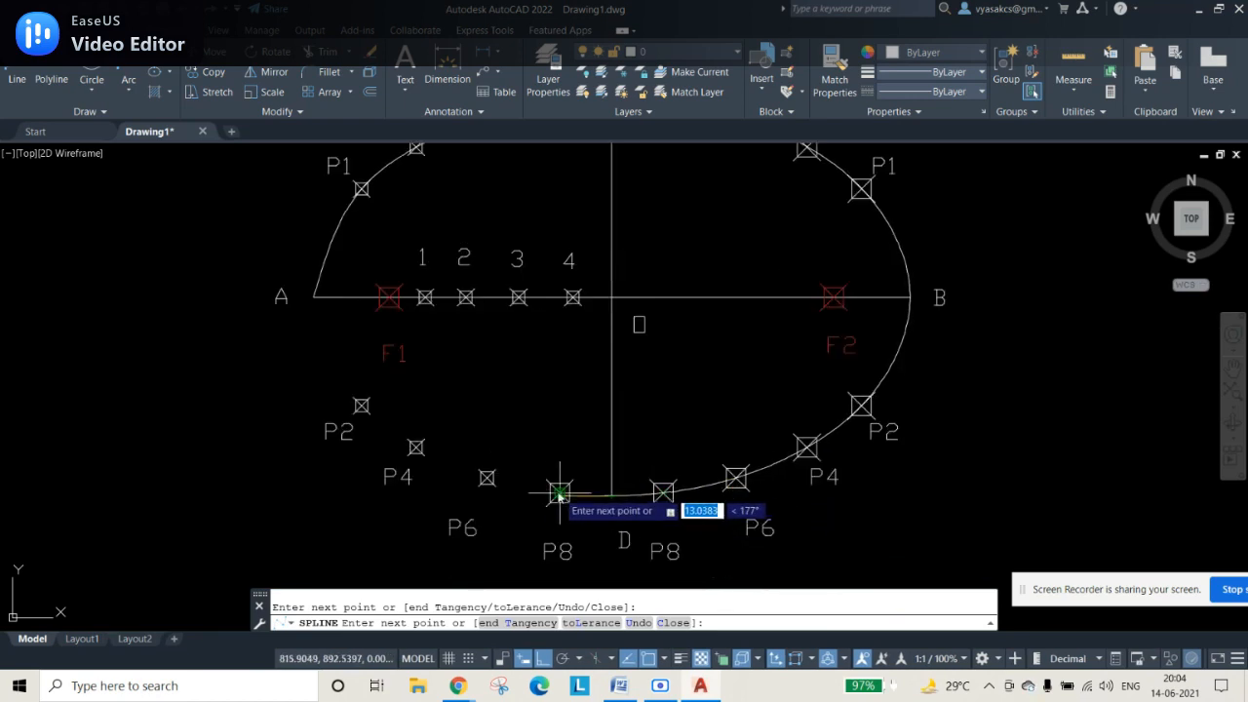
click(487, 478)
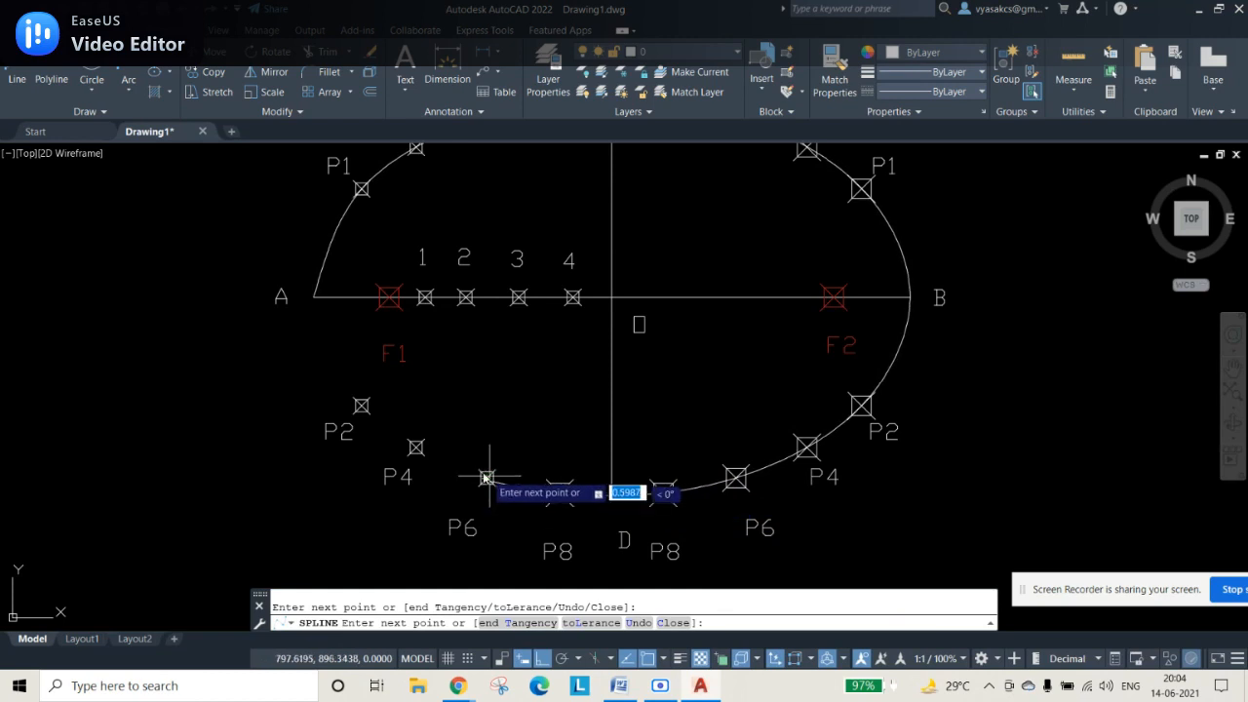
click(417, 448)
click(361, 406)
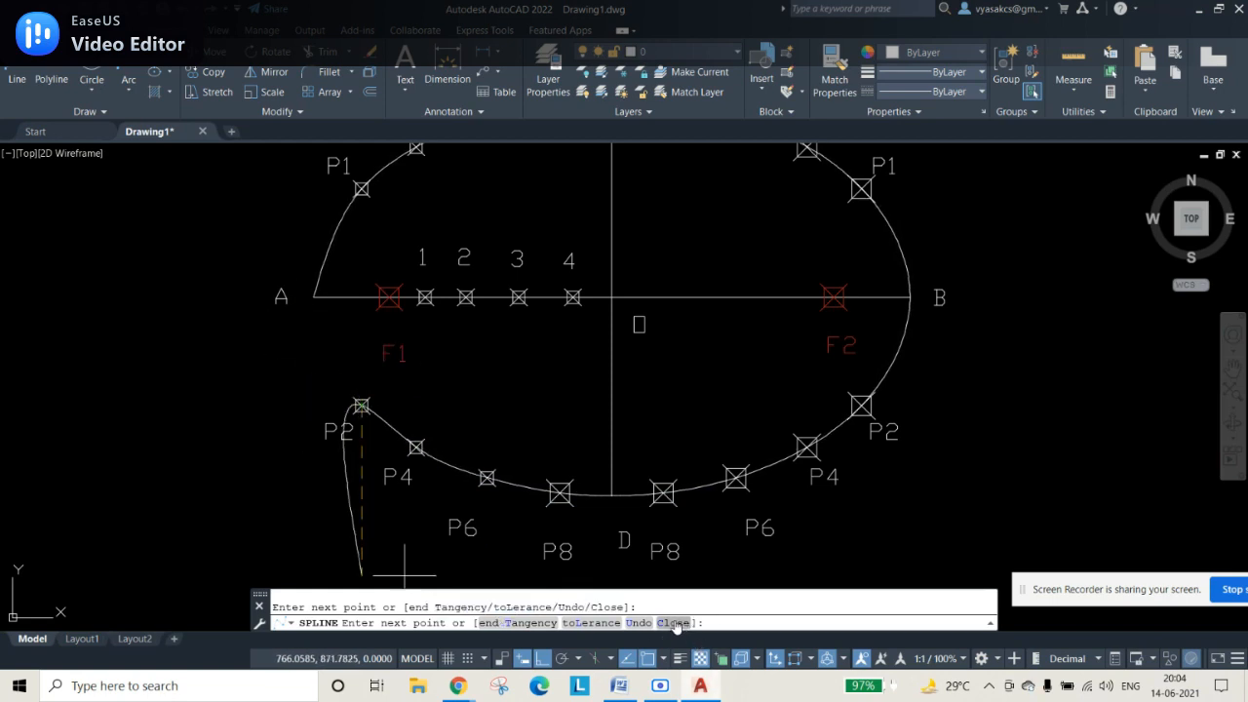
key(Return)
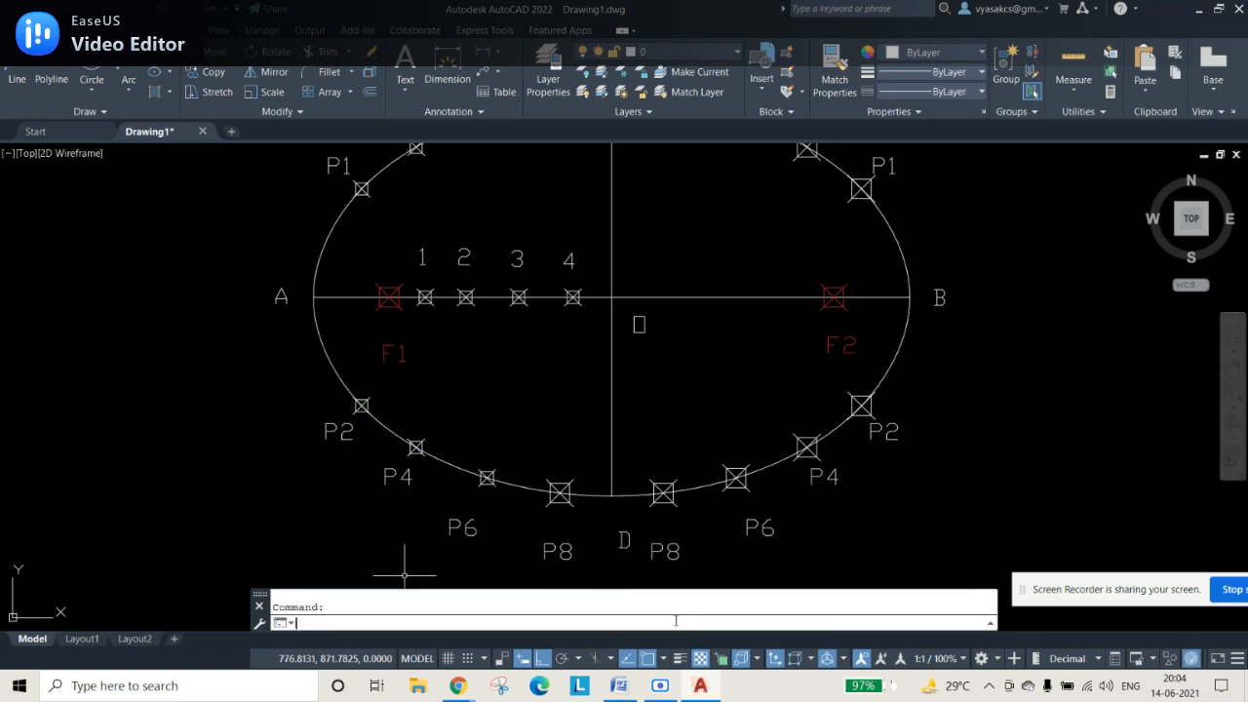
Step: Select the closed ellipse spline and set its colour to yellow 241,235,31
middle_drag(1011, 324, 1019, 346)
scroll(1020, 347, down, 3)
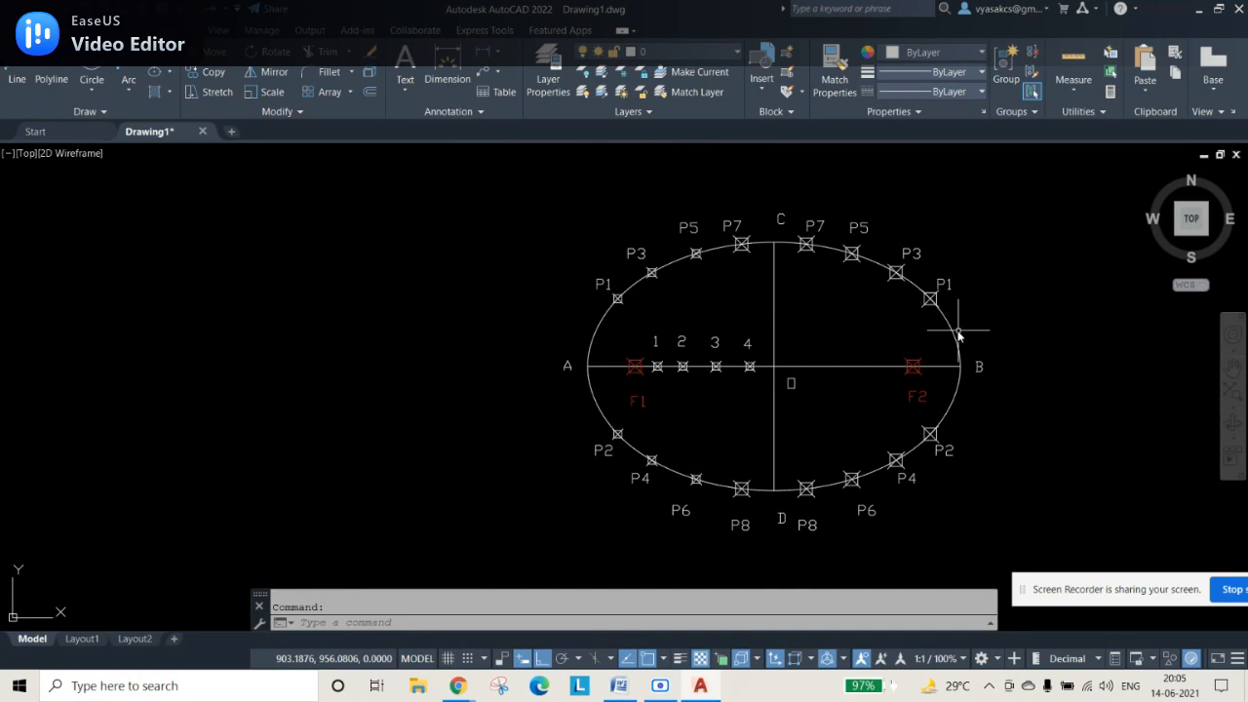
click(959, 347)
click(933, 56)
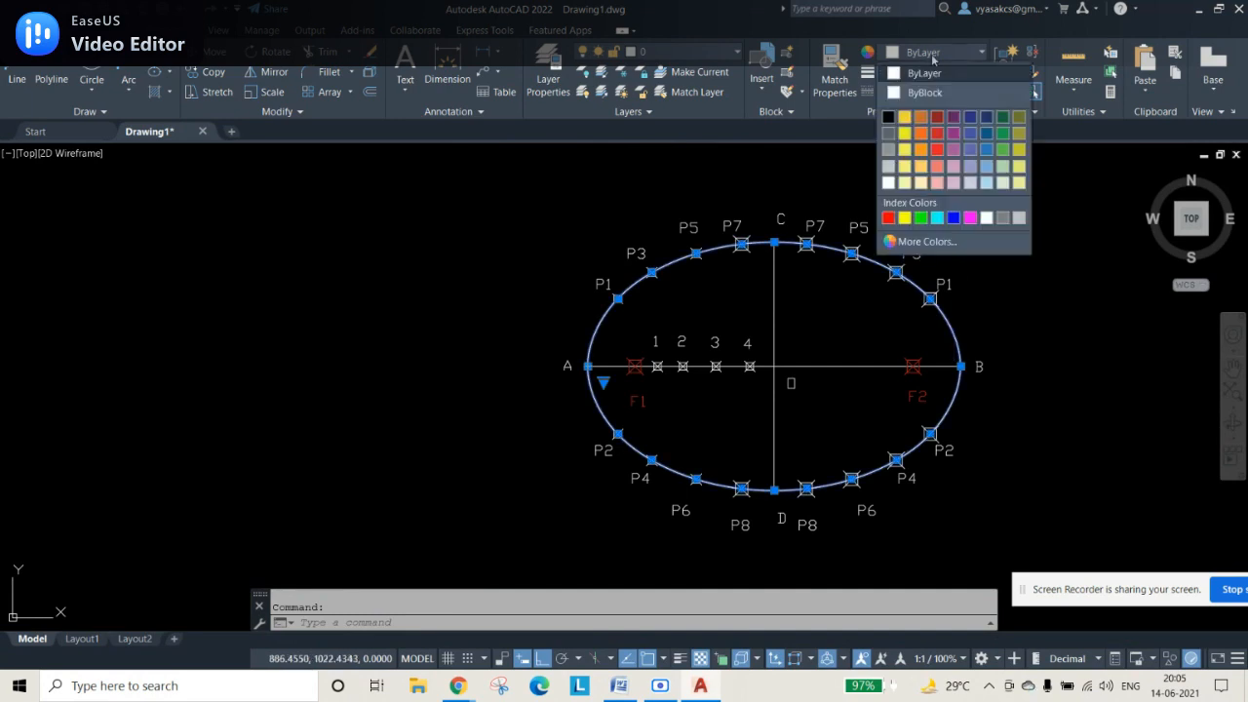
click(905, 132)
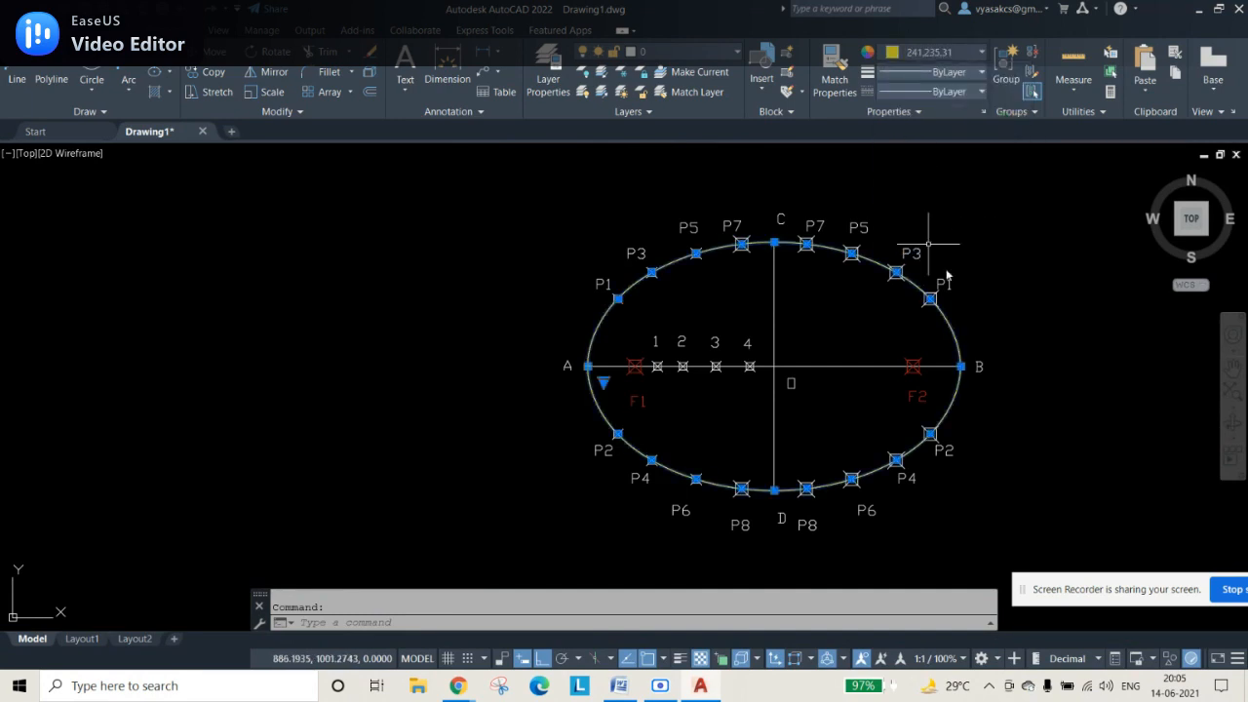
Step: Set the ellipse spline's lineweight to 0.35 mm, turn on lineweight display and clear the selection
click(944, 74)
scroll(941, 195, down, 3)
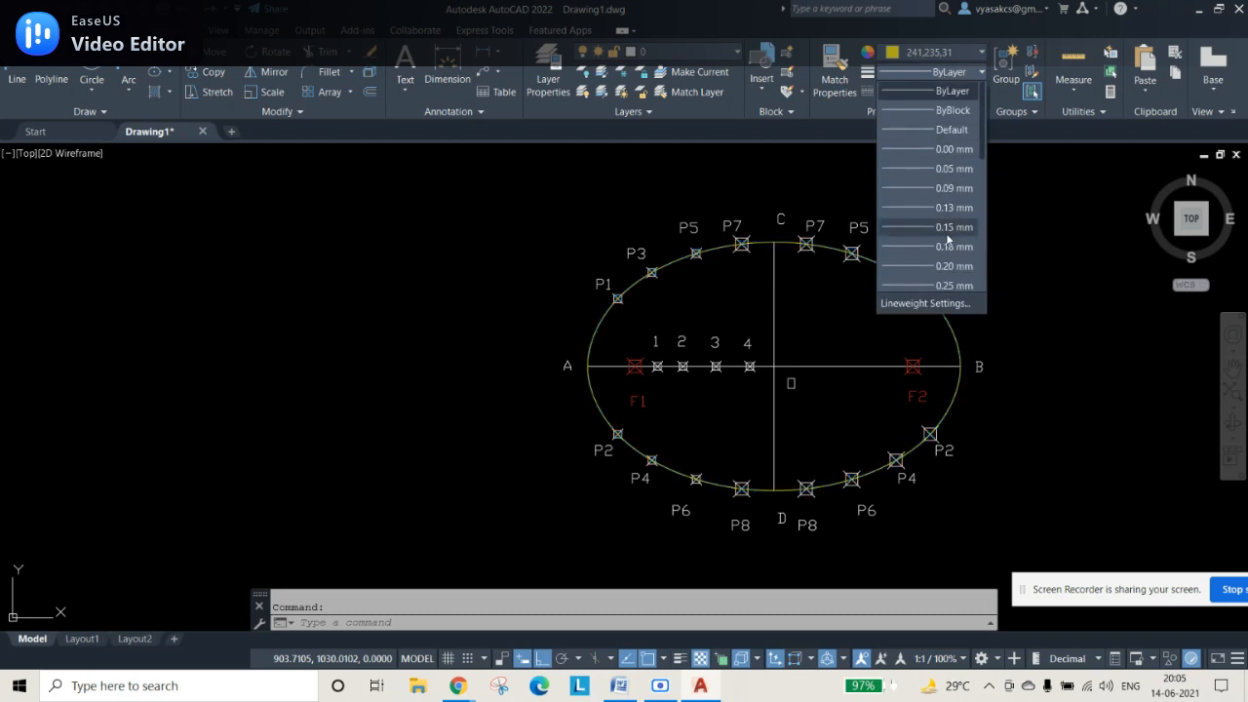
scroll(944, 185, down, 1)
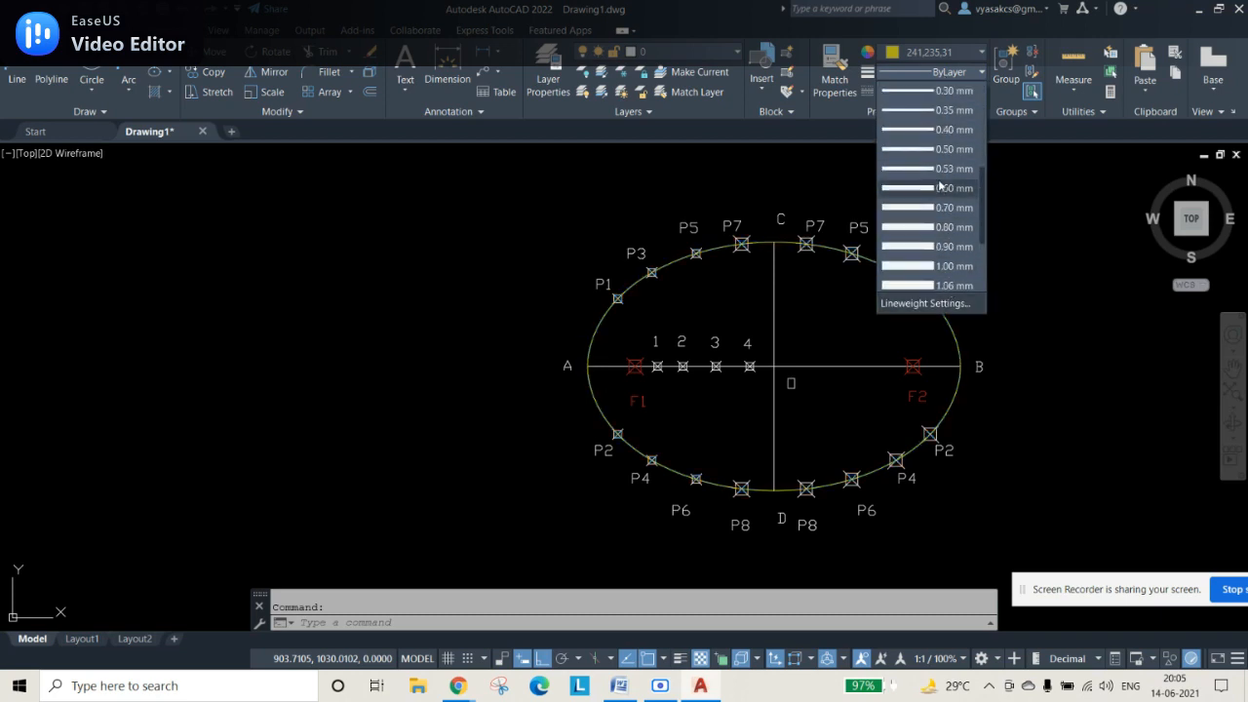
click(941, 110)
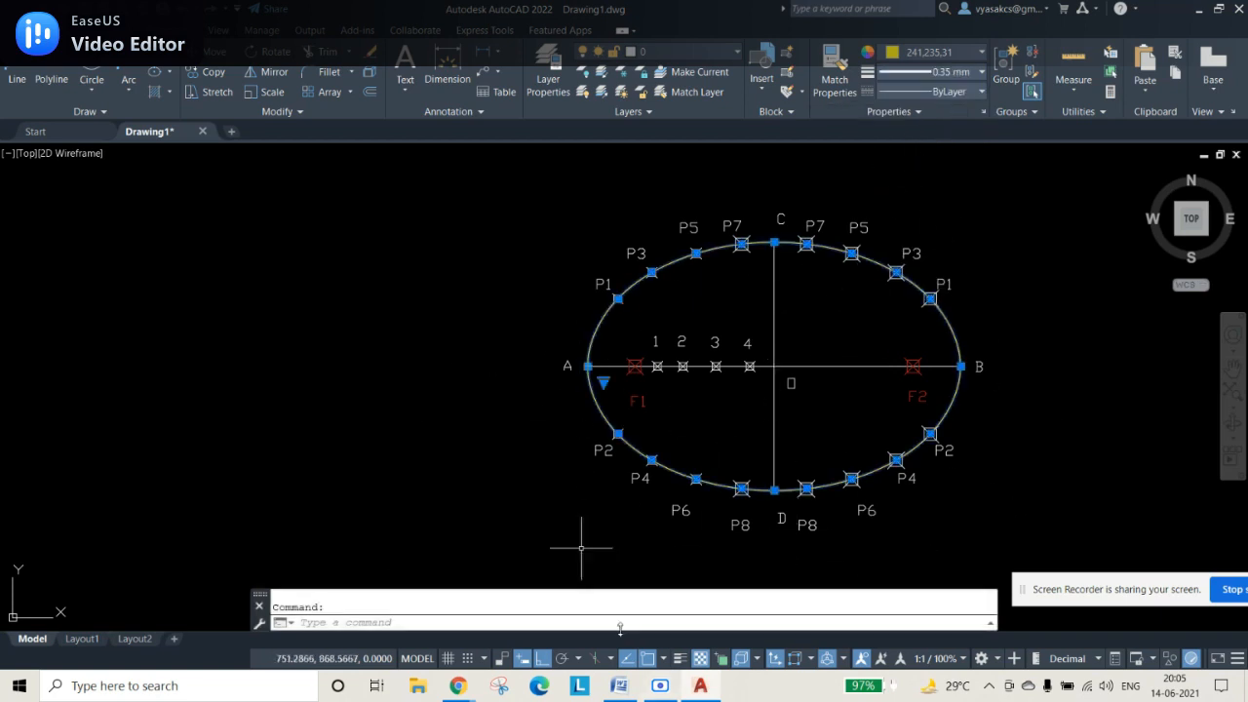
click(681, 659)
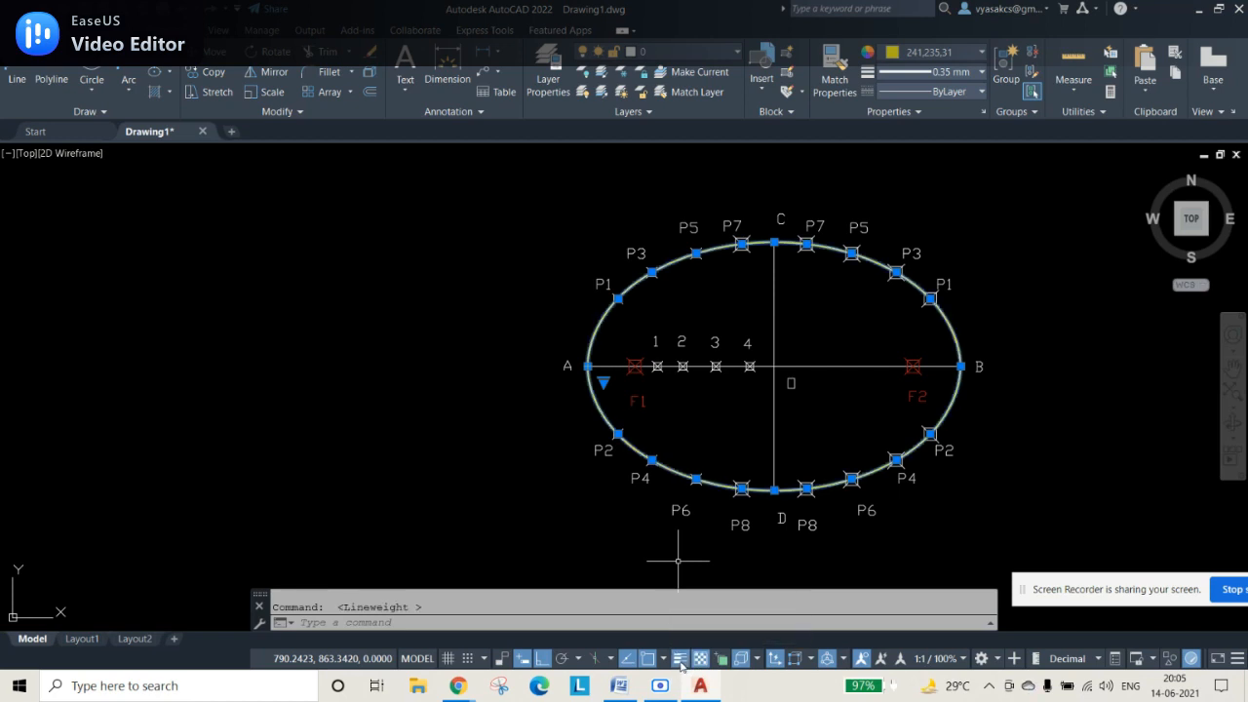
key(Escape)
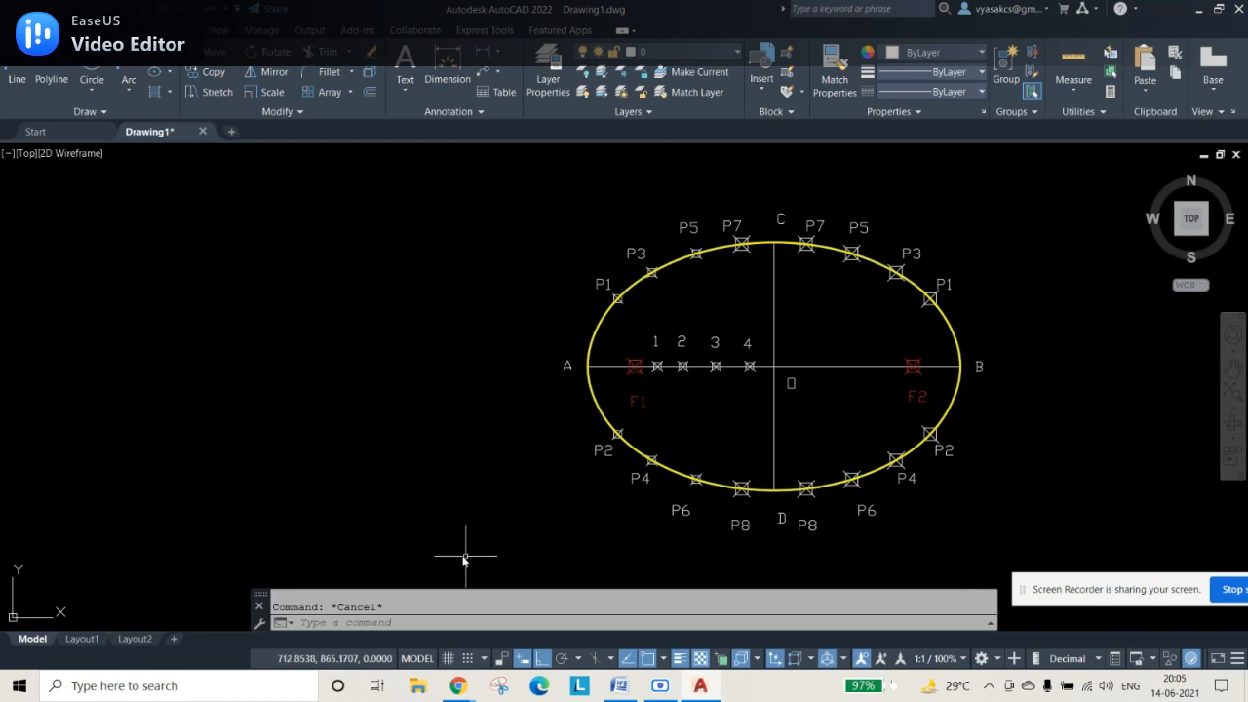
Step: Switch to the Word question document, highlight the major and minor axis dimensions for the foci method, and return to AutoCAD
middle_drag(821, 498, 768, 465)
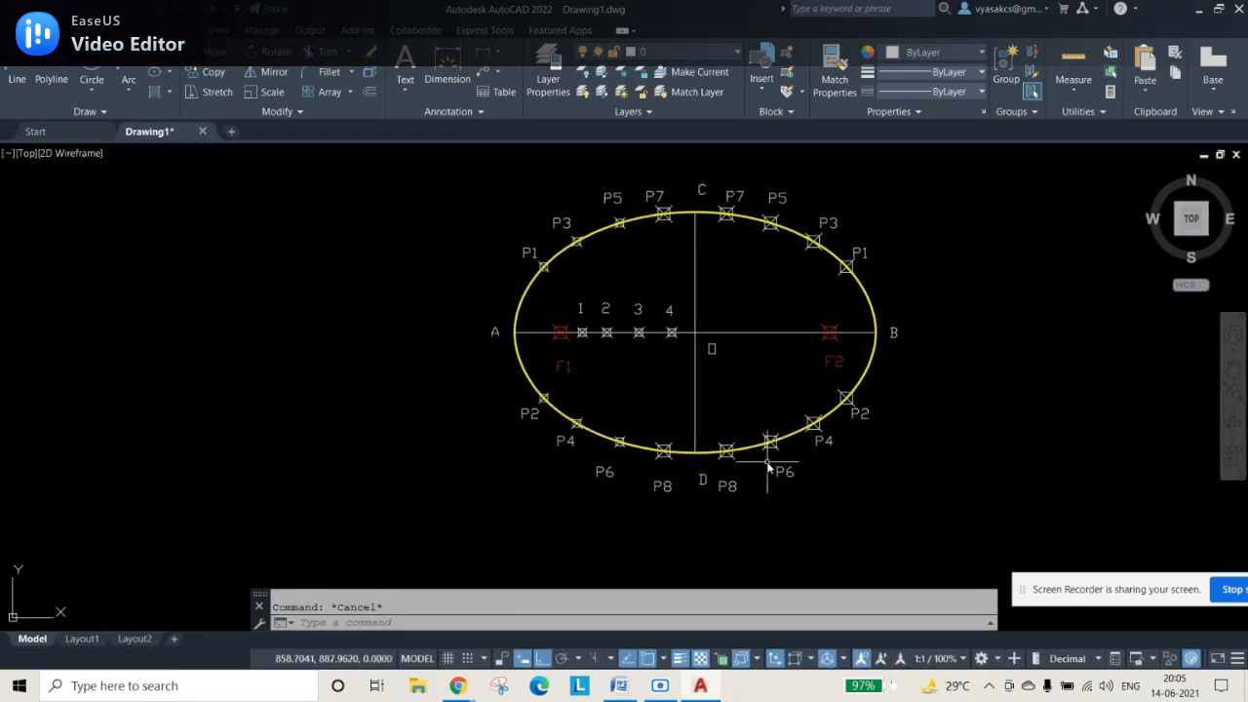
click(618, 686)
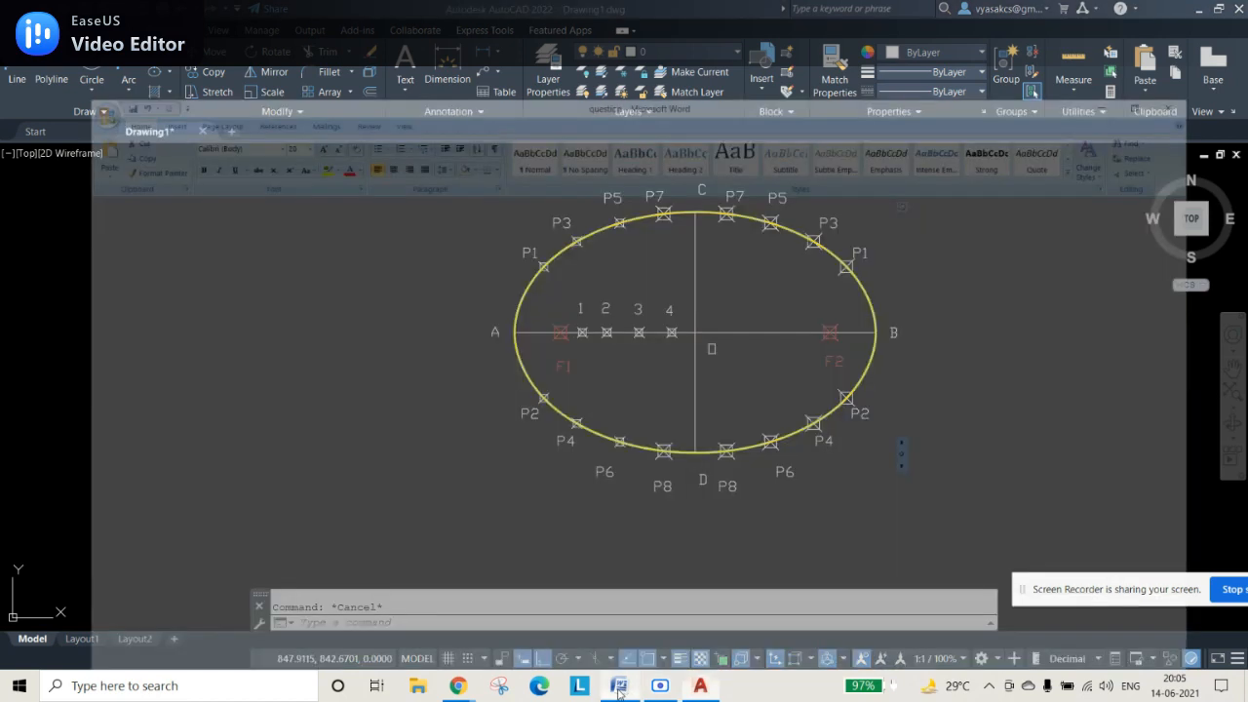
click(837, 495)
drag(840, 527, 564, 480)
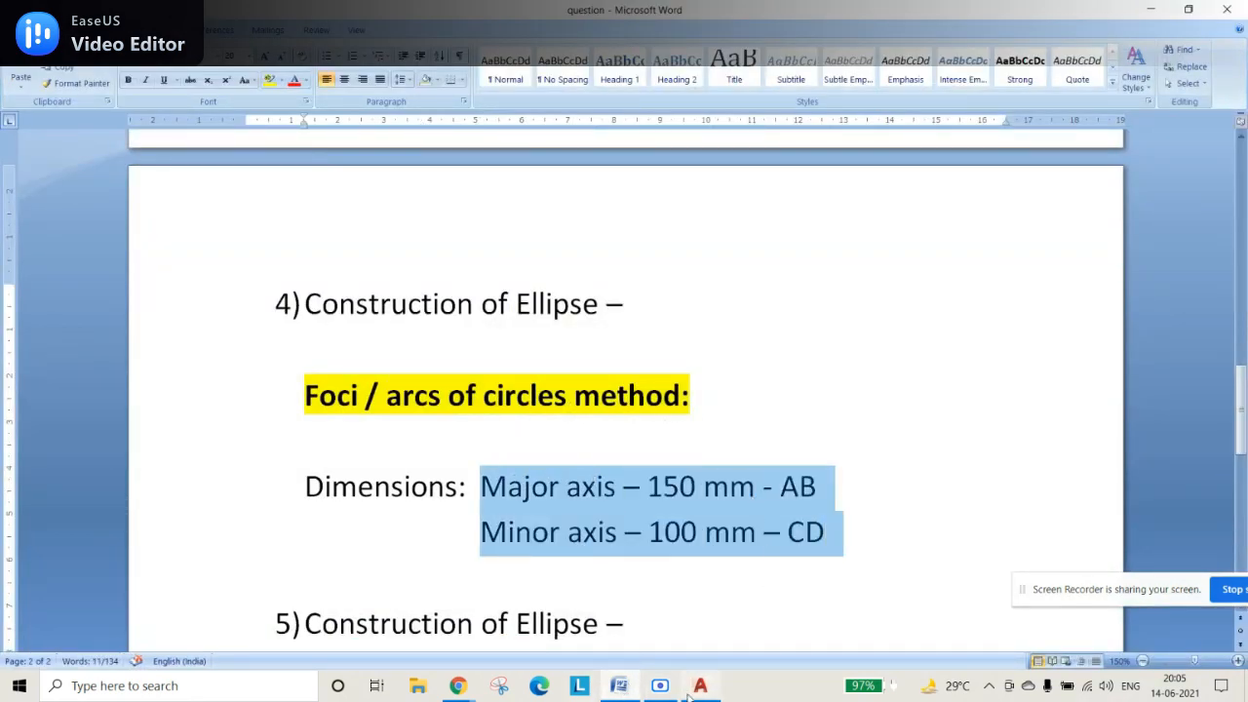
click(699, 686)
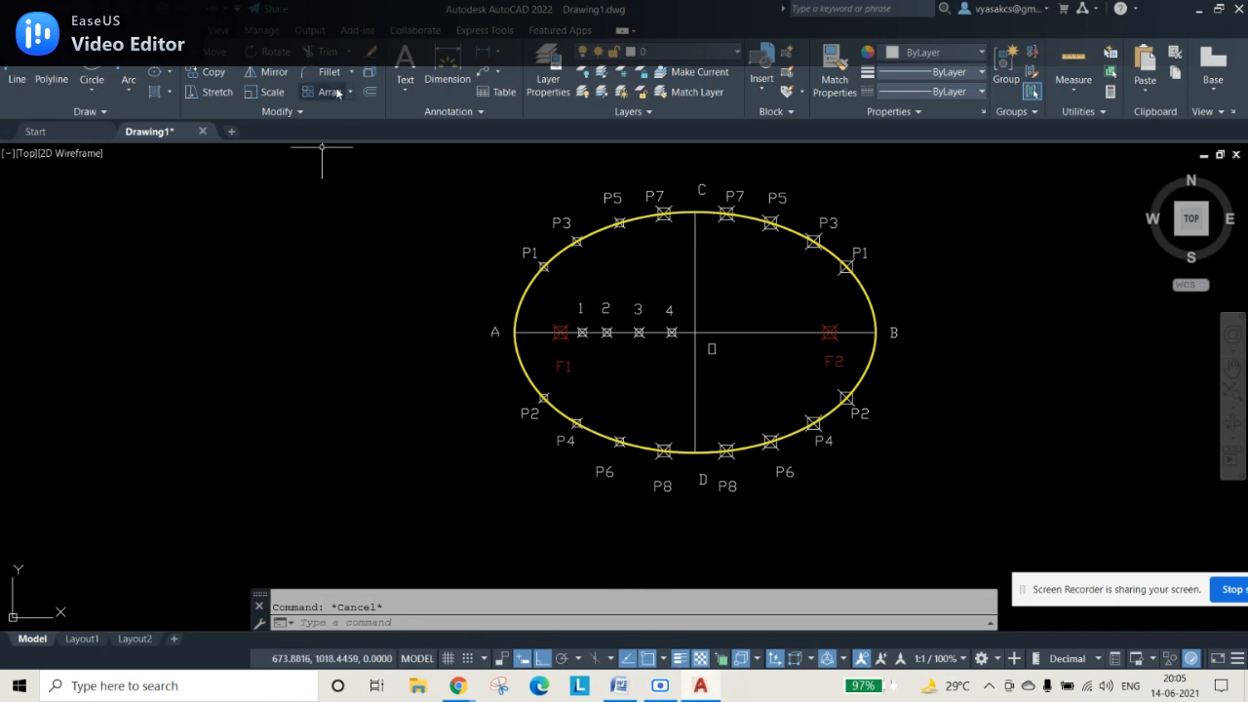
Step: Dimension the major axis AB below the ellipse and the minor axis CD to the right of it
click(457, 76)
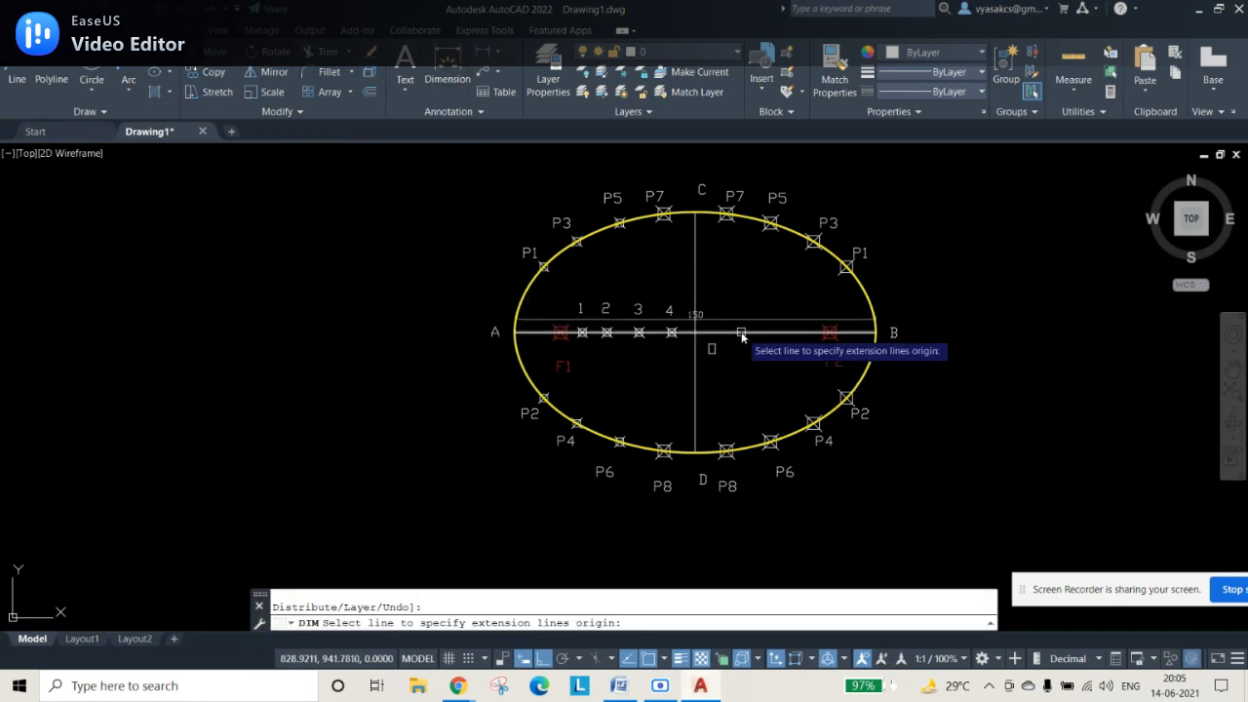
click(702, 332)
click(726, 527)
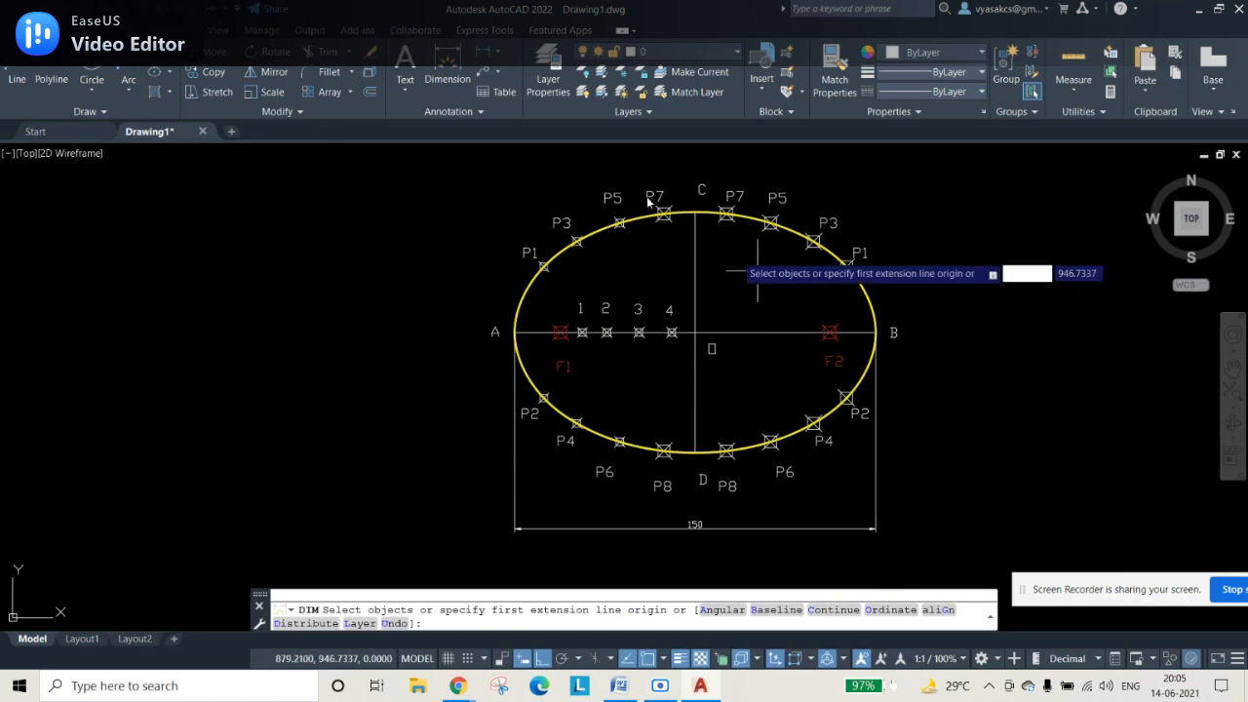
key(Return)
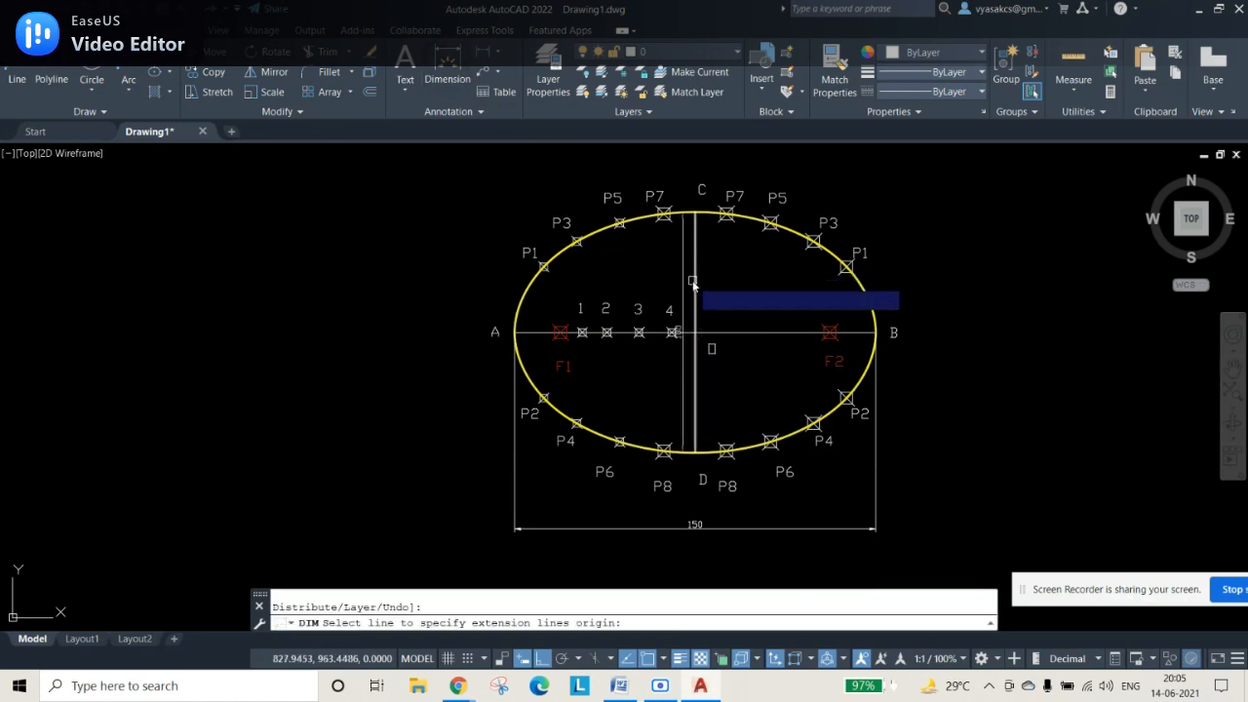
click(696, 283)
click(962, 314)
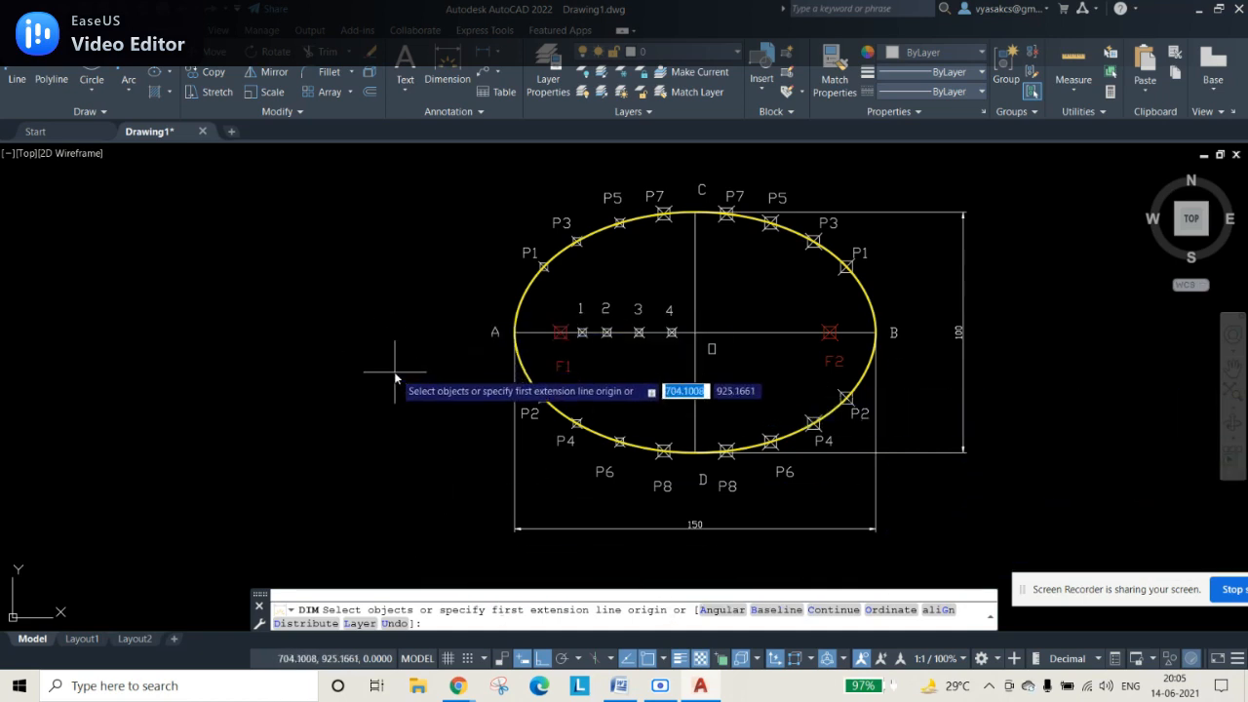
Step: Start a small multiline text box just below the horizontal dimension of the major axis
text(MT)
key(Escape)
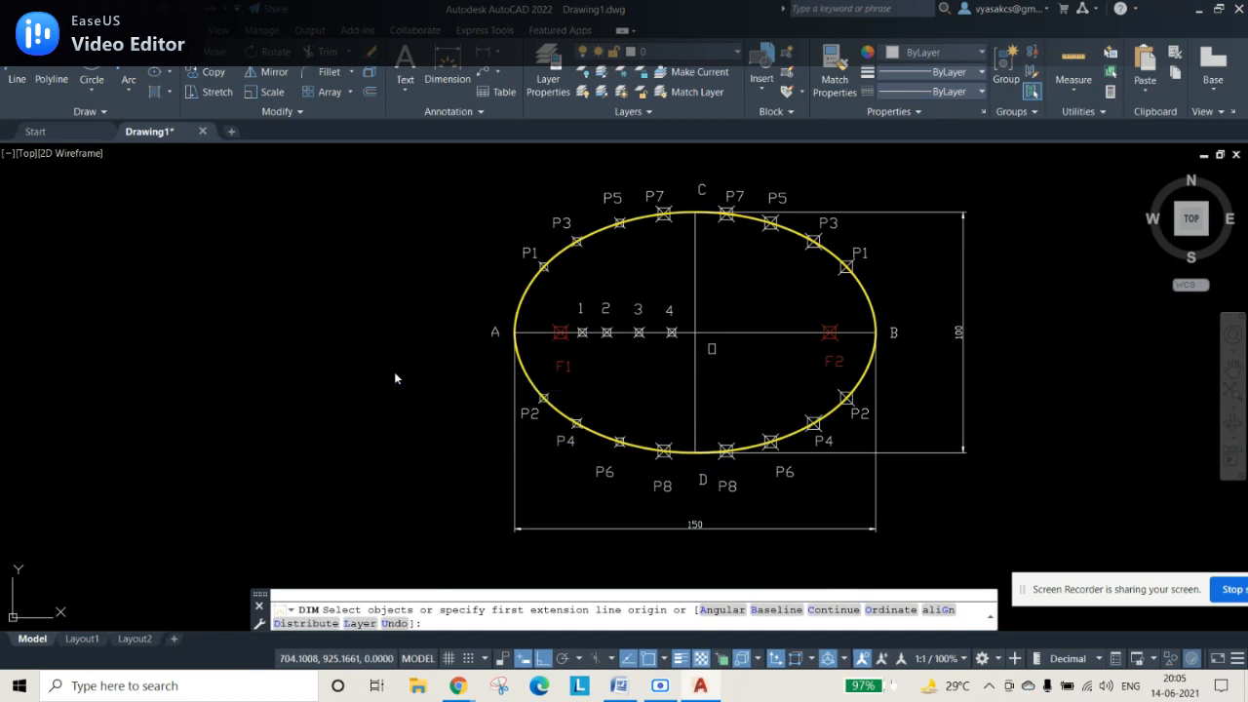
text(MT)
key(Return)
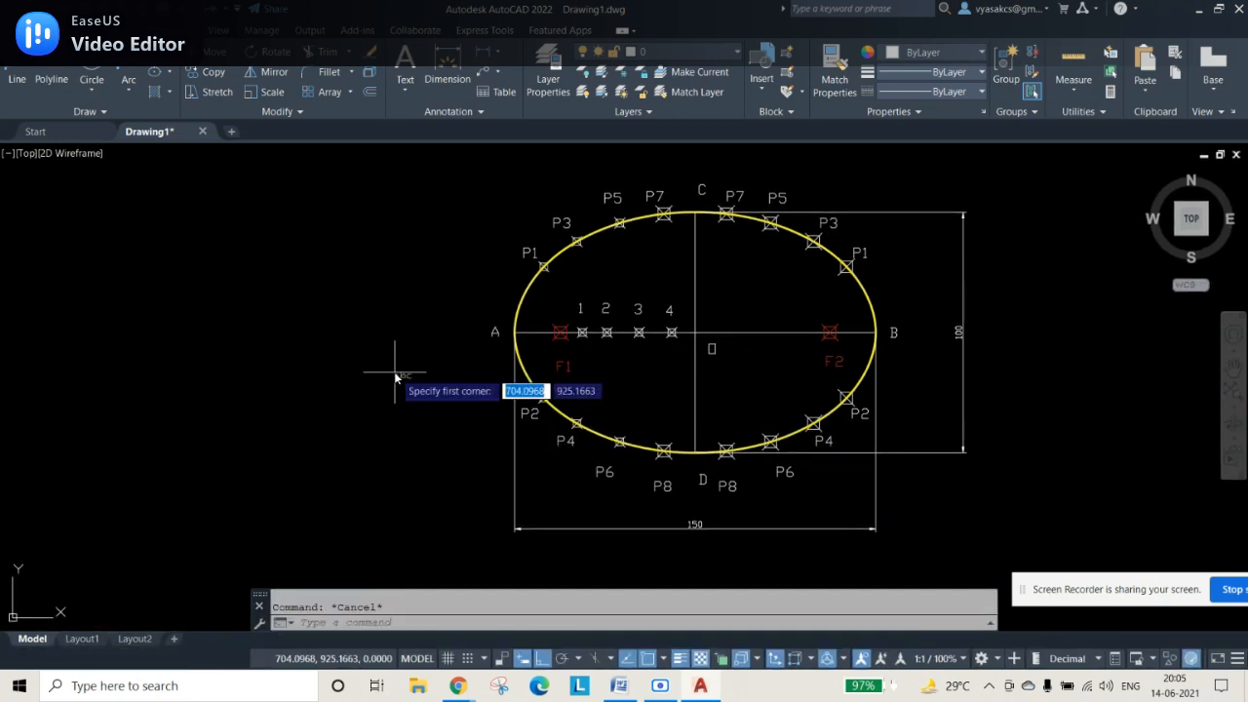
click(511, 562)
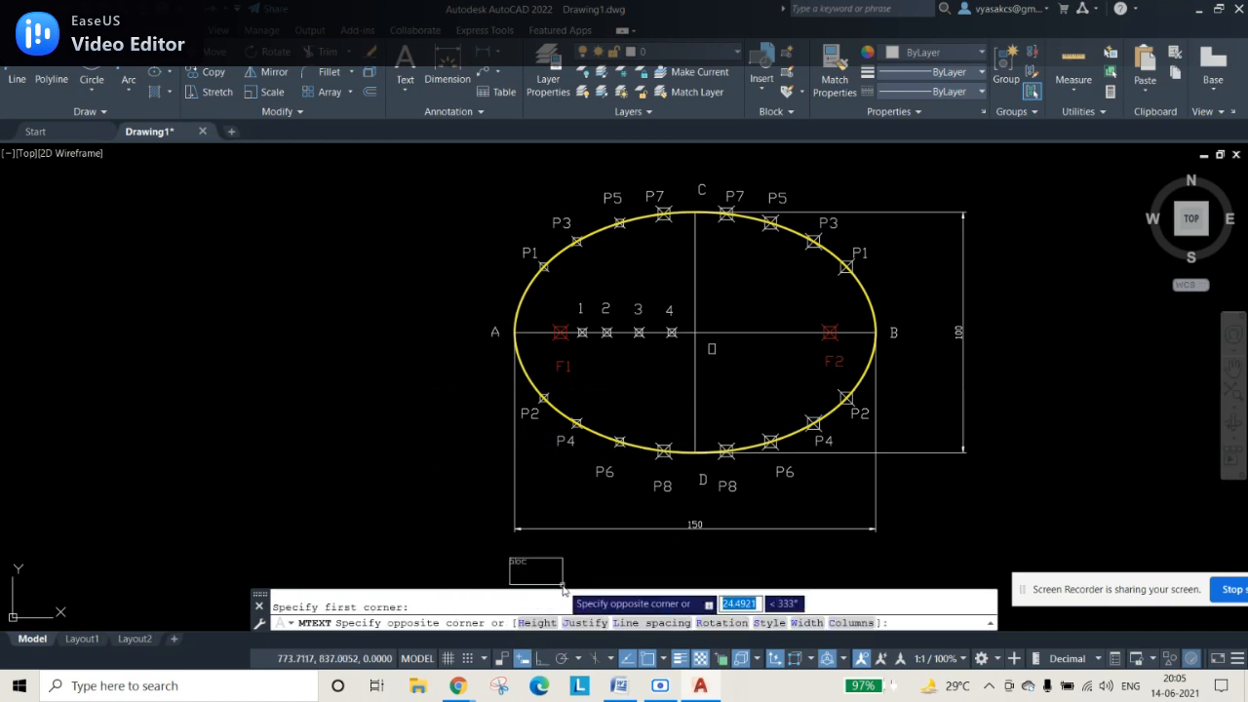
click(569, 583)
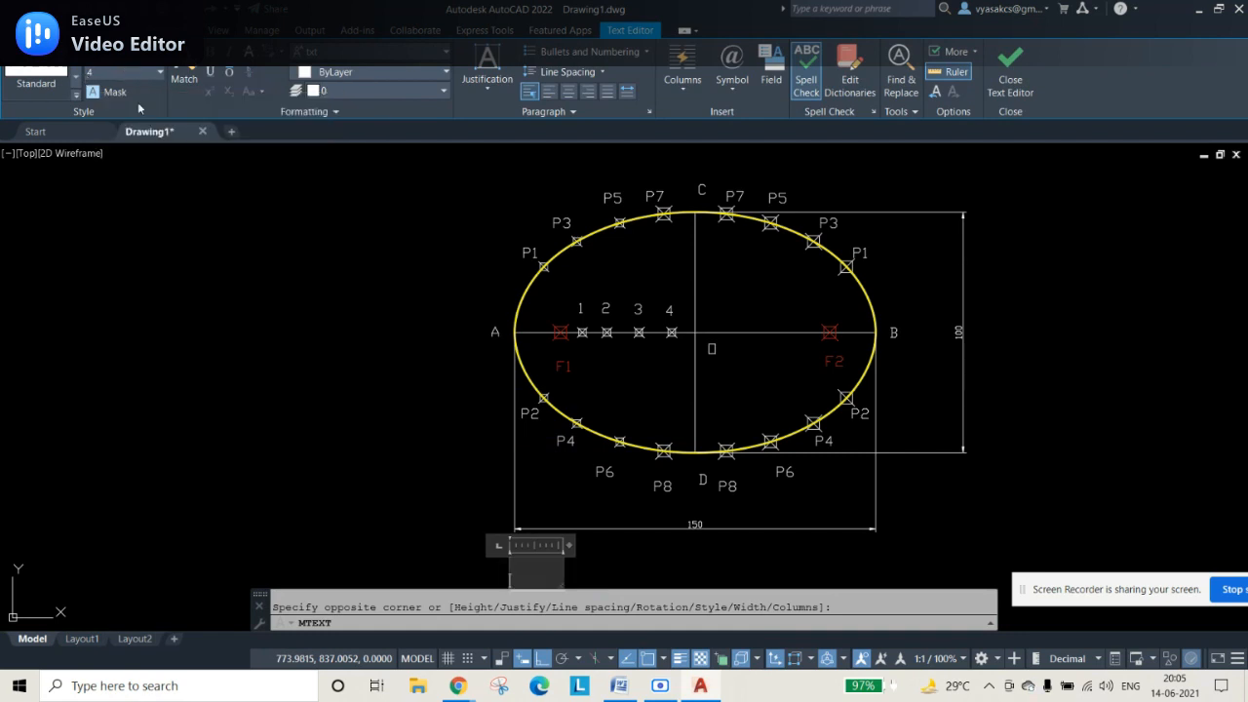
key(BackSpace)
Step: Copy the question 4 heading, foci method title and axis dimensions from Word, paste them into the AutoCAD text box and finish the text
click(618, 686)
drag(317, 306, 822, 541)
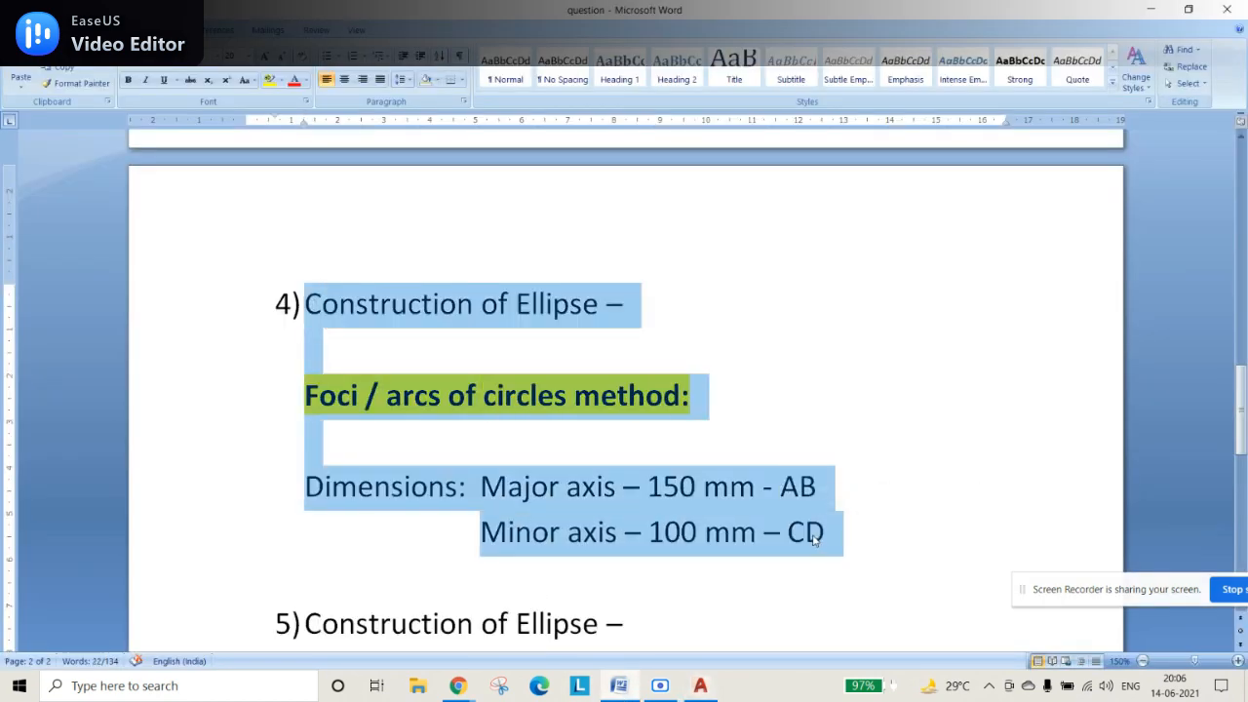
click(700, 685)
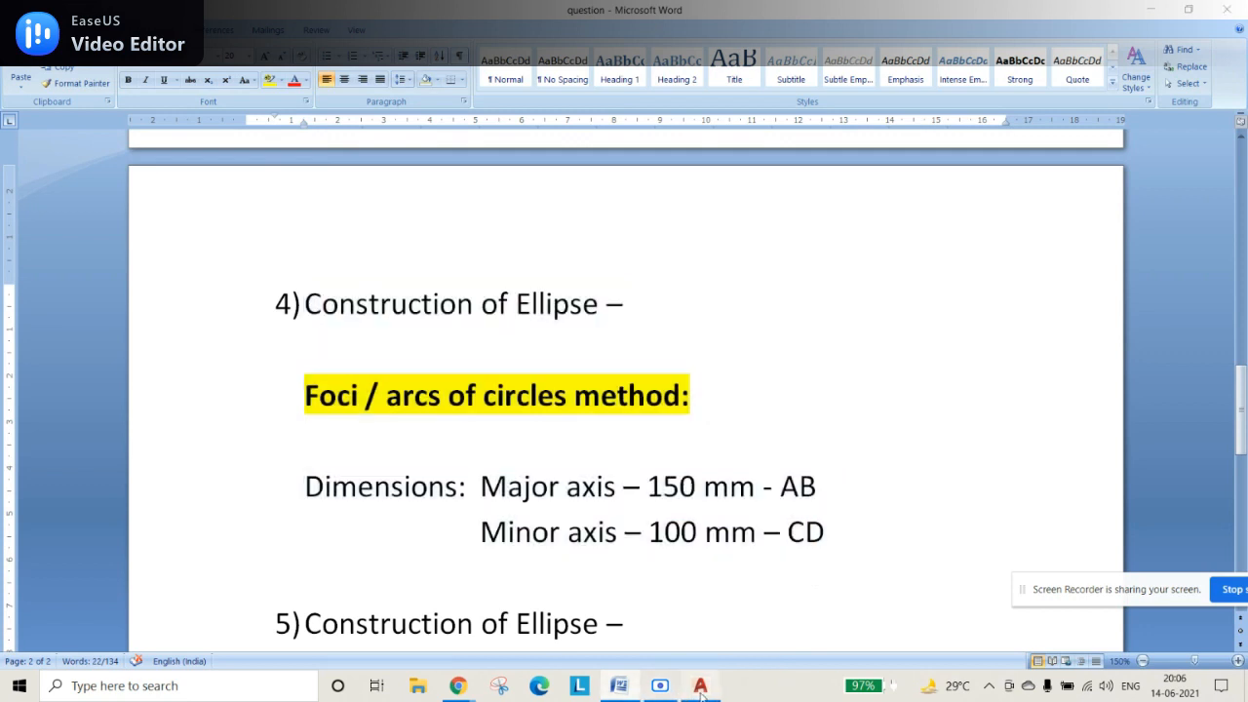
key(ctrl+v)
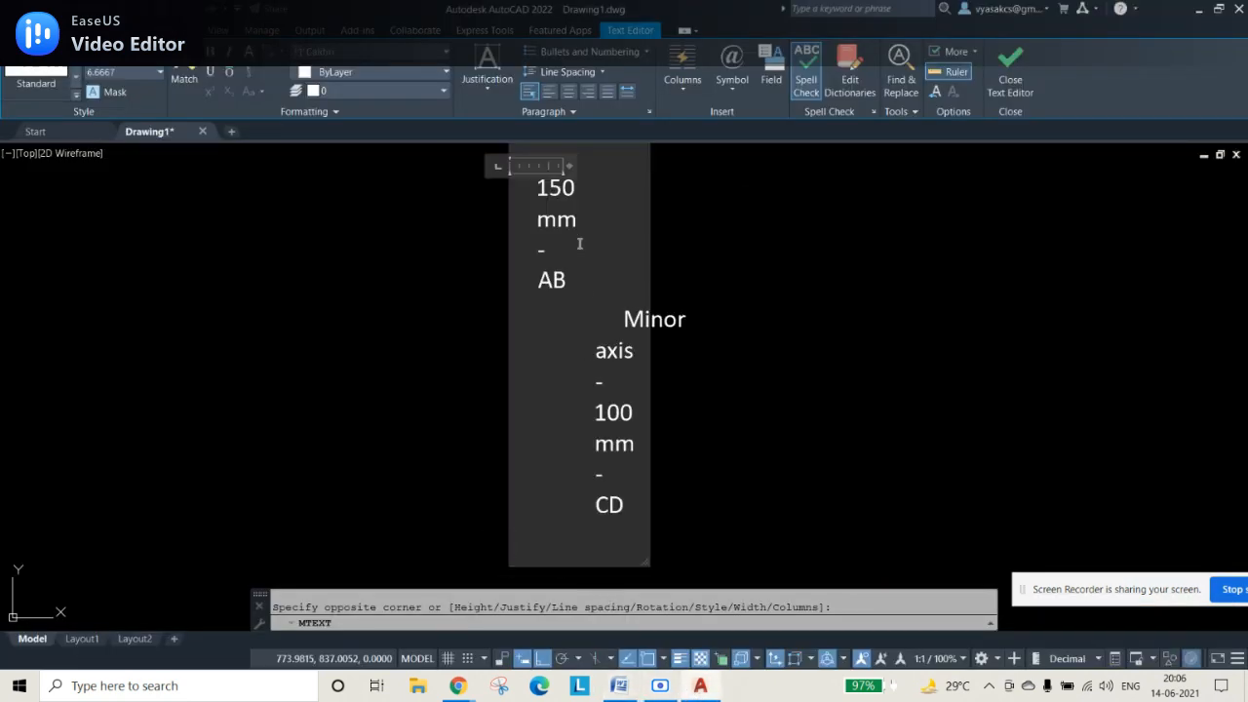
click(1011, 73)
Step: Widen the pasted text block so that each heading and axis dimension fits on one line, and clear the selection
click(591, 409)
click(603, 351)
scroll(690, 384, up, 5)
scroll(680, 385, down, 7)
scroll(680, 385, down, 4)
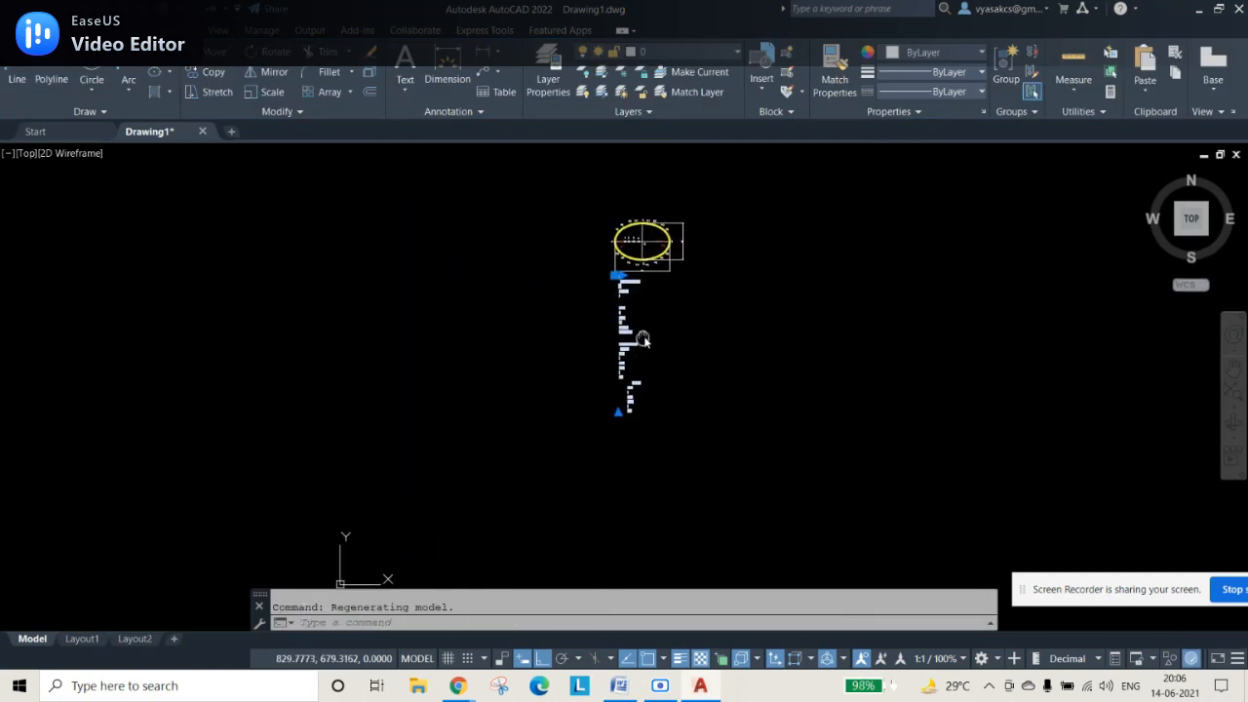
scroll(644, 275, up, 5)
click(622, 283)
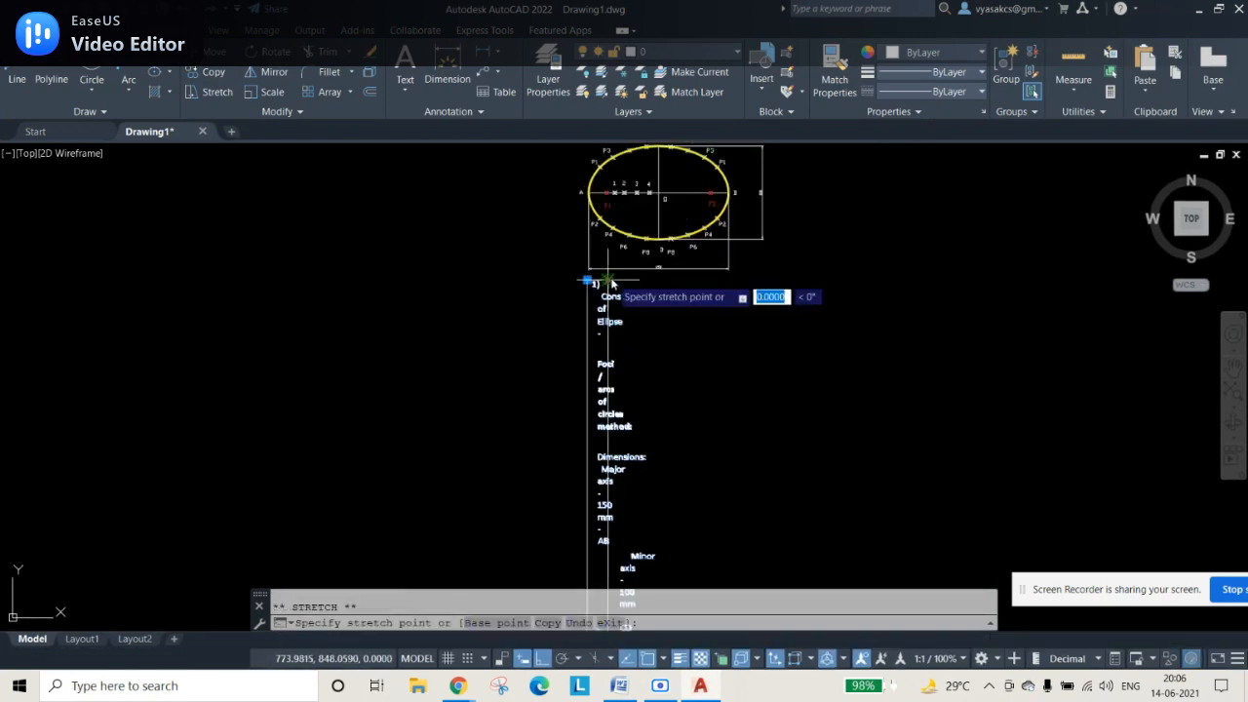
click(918, 280)
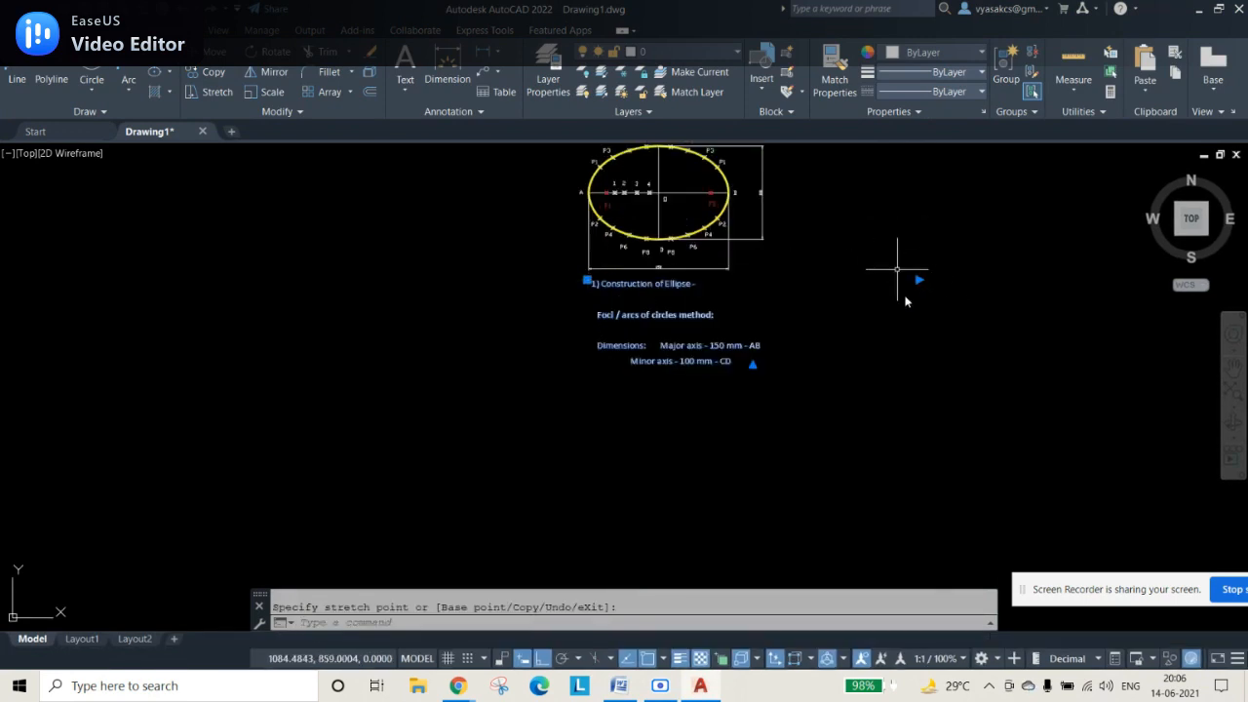
key(Escape)
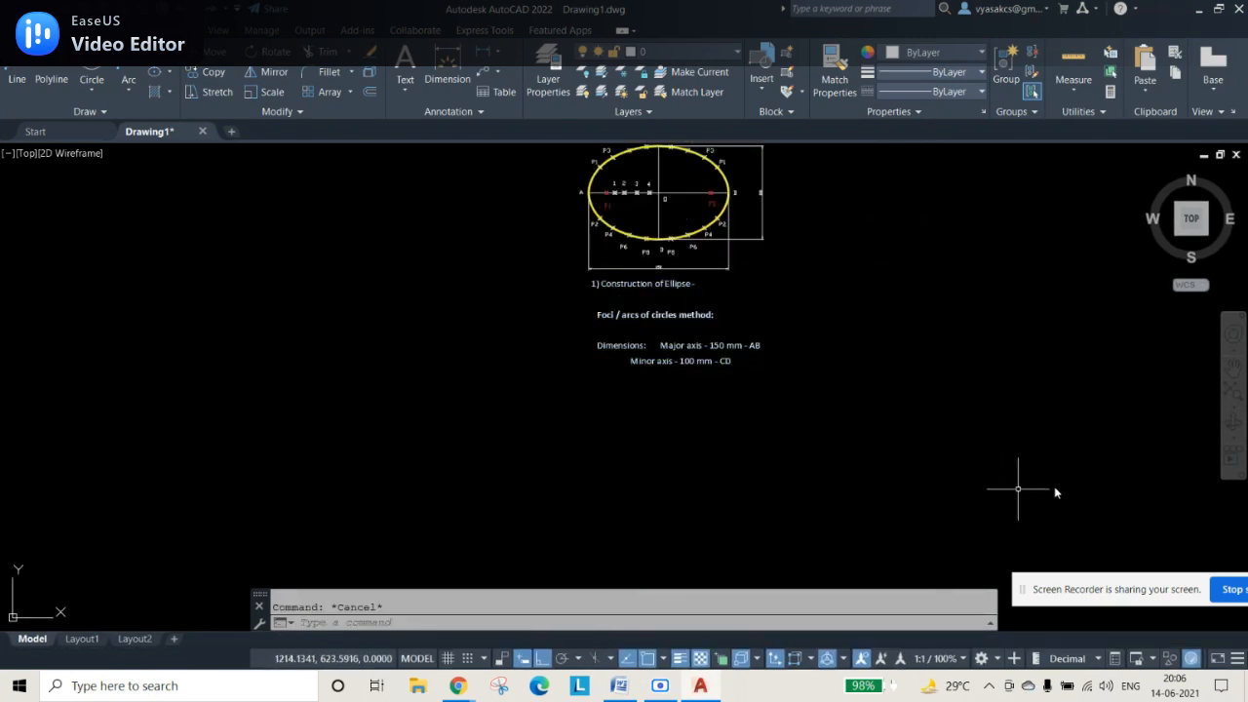
Step: Reduce the display size of the point markers on the ellipse in the Point Style settings
click(1235, 393)
scroll(897, 287, down, 2)
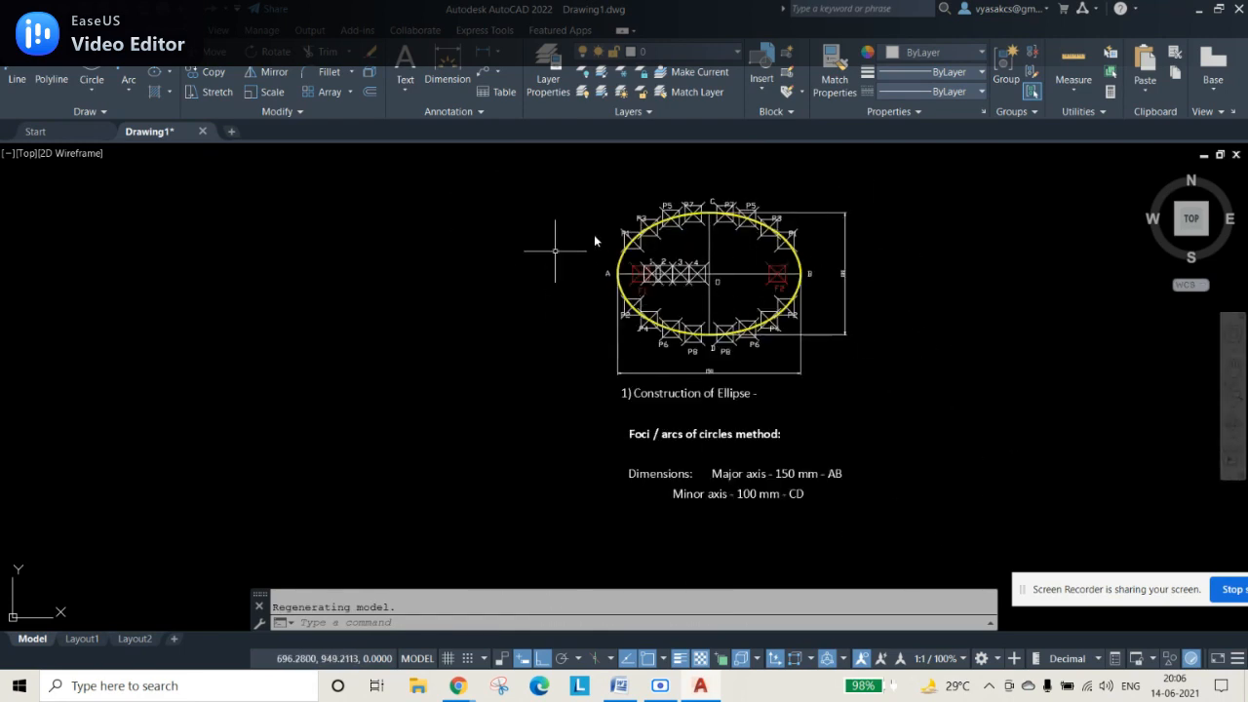
scroll(825, 303, up, 2)
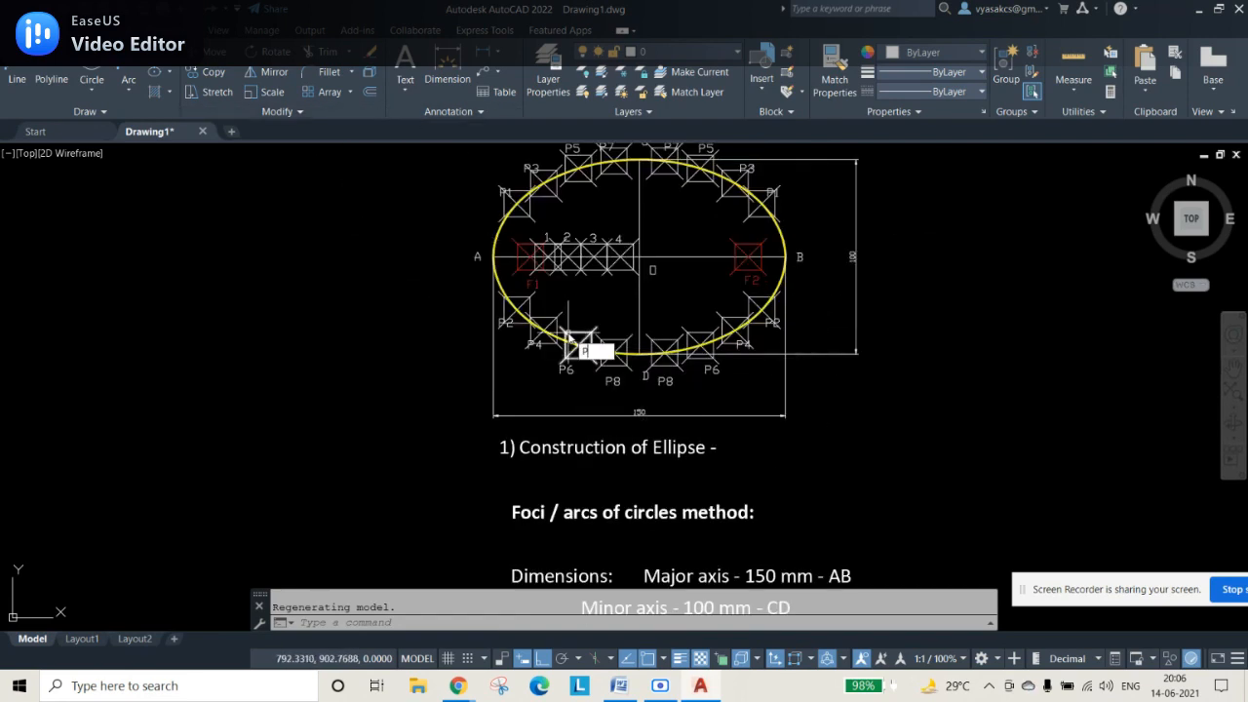
text(TYPE)
key(Return)
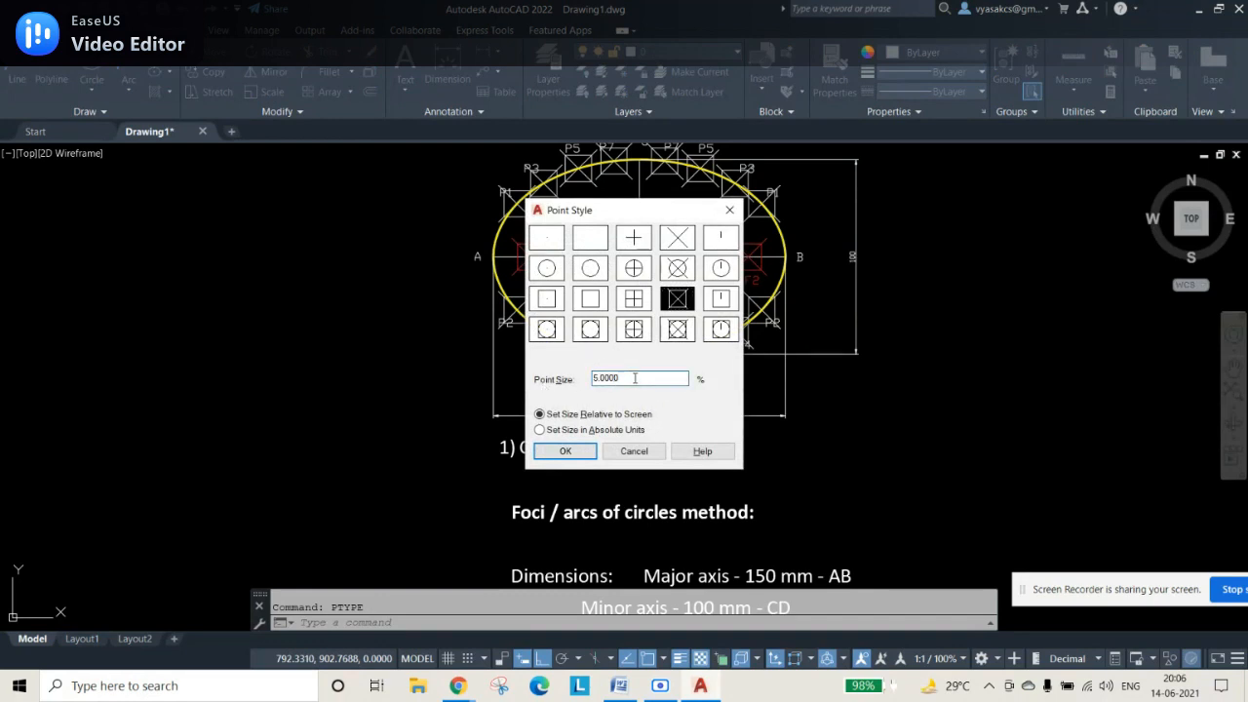
key(Return)
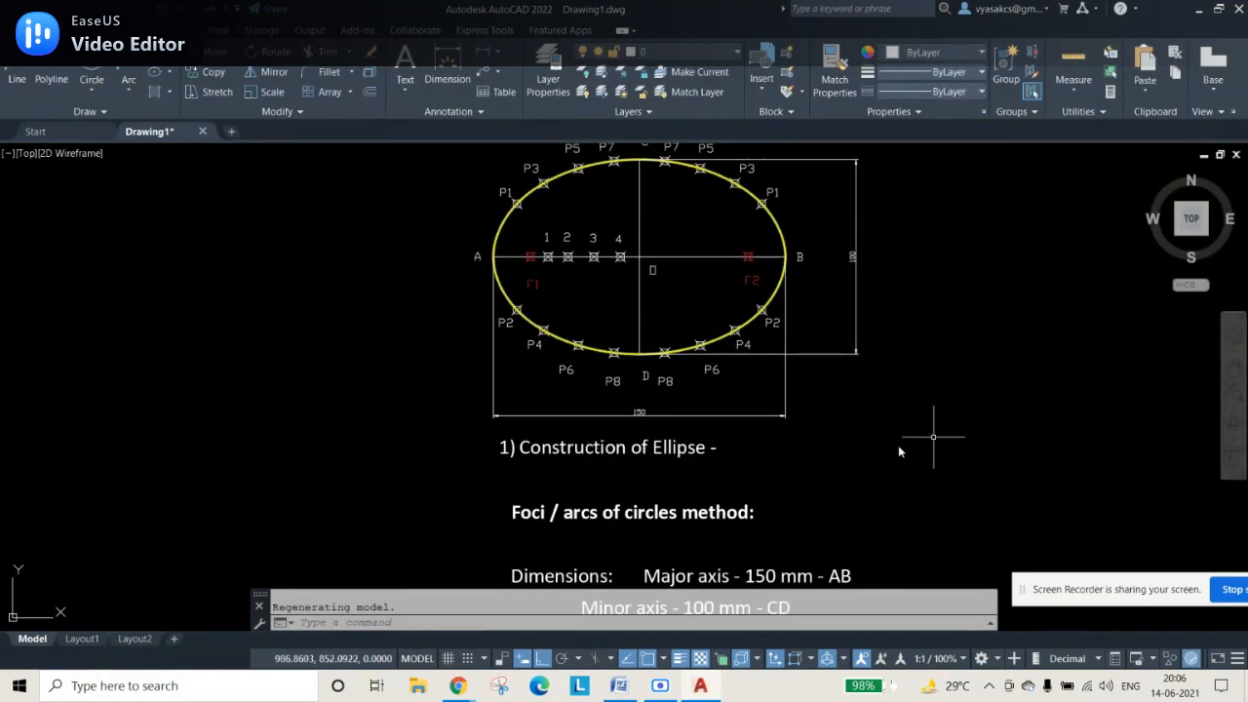
Step: Remove the blank lines from the ellipse caption and join the minor axis dimension to the major axis line after a comma
double_click(688, 450)
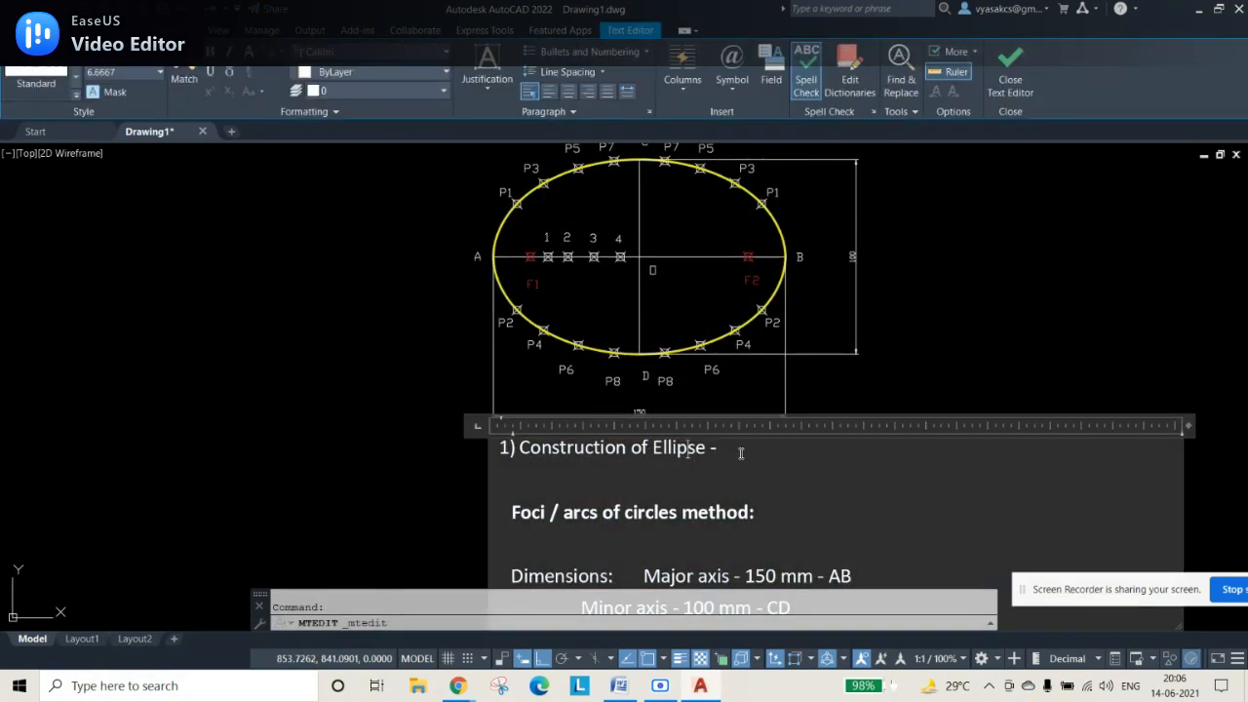
key(Delete)
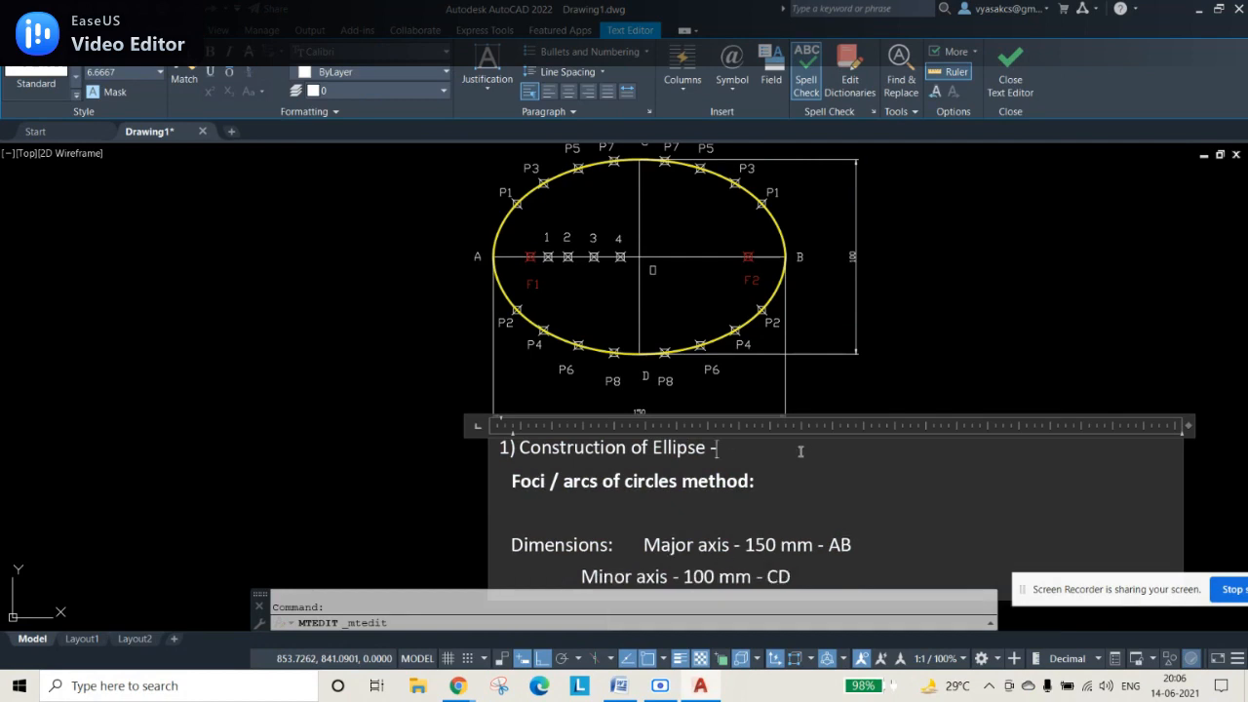
key(Delete)
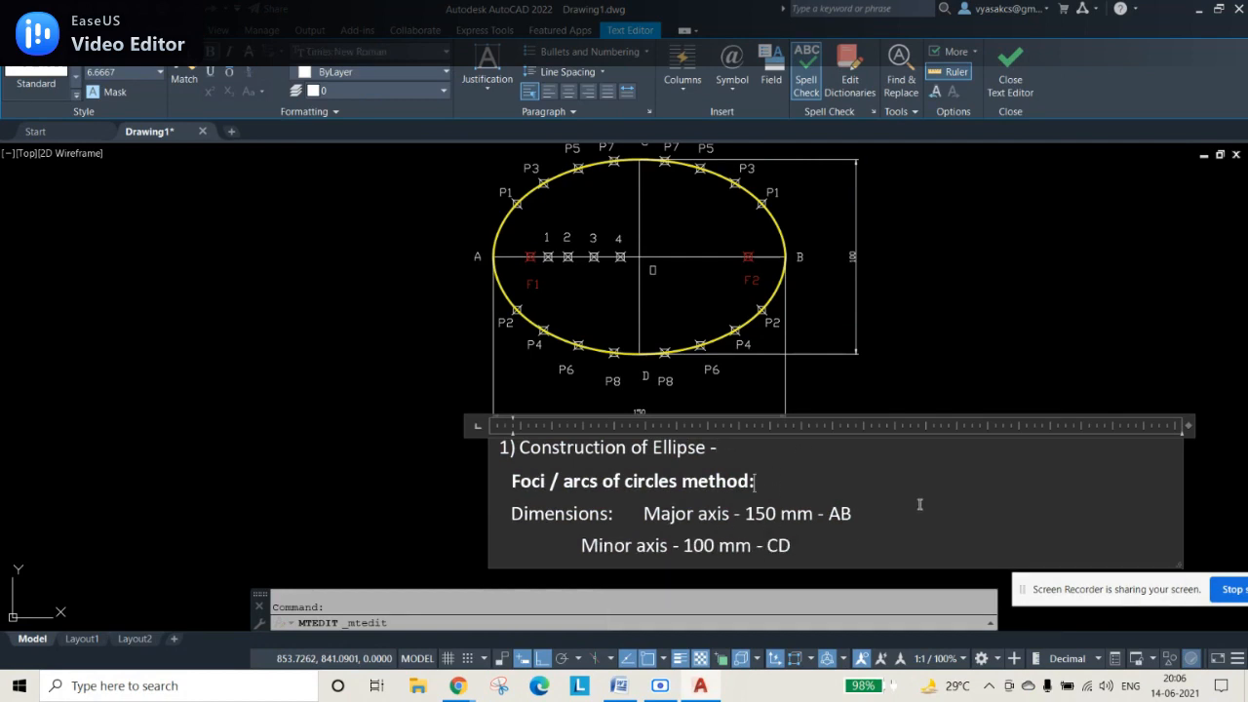
key(Delete)
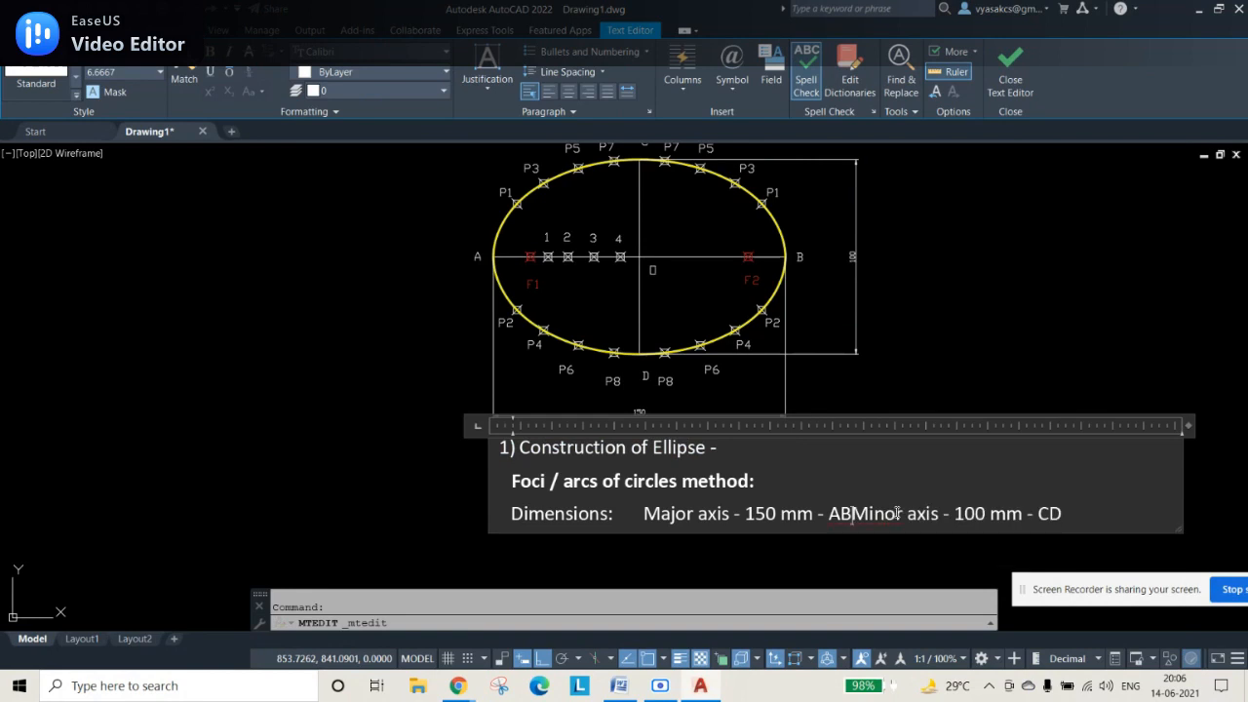
key(Left)
text(,)
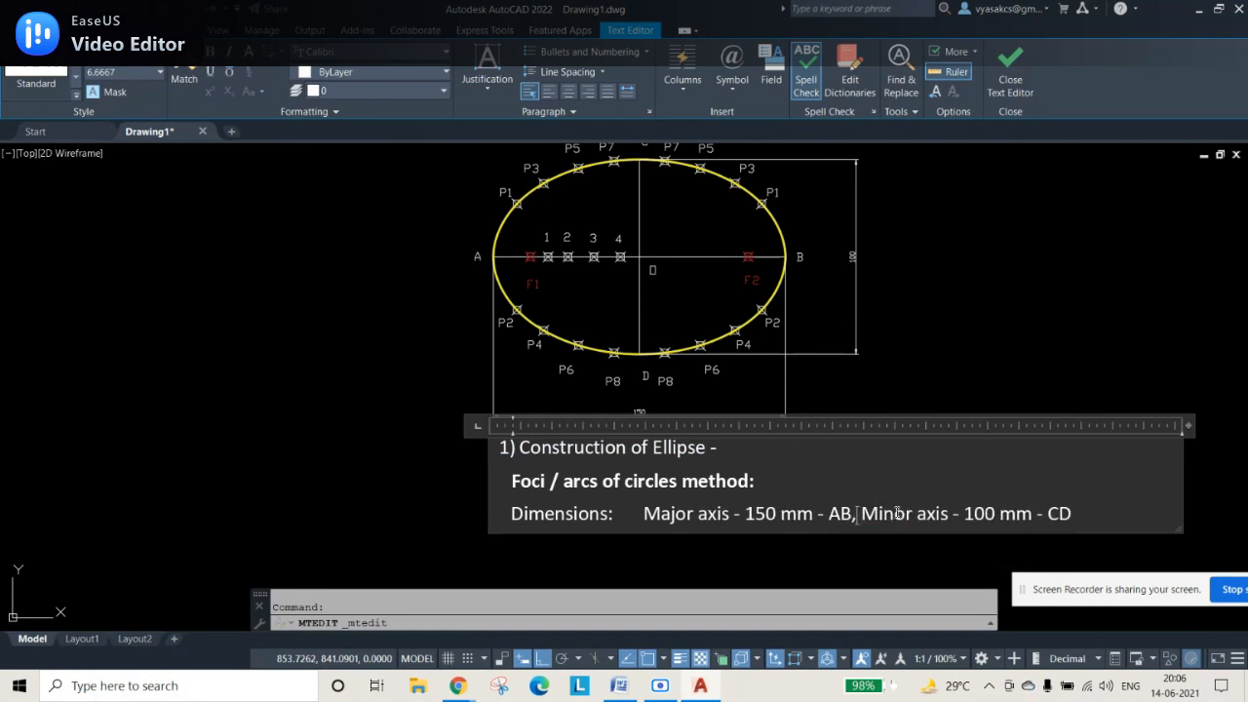
click(1038, 283)
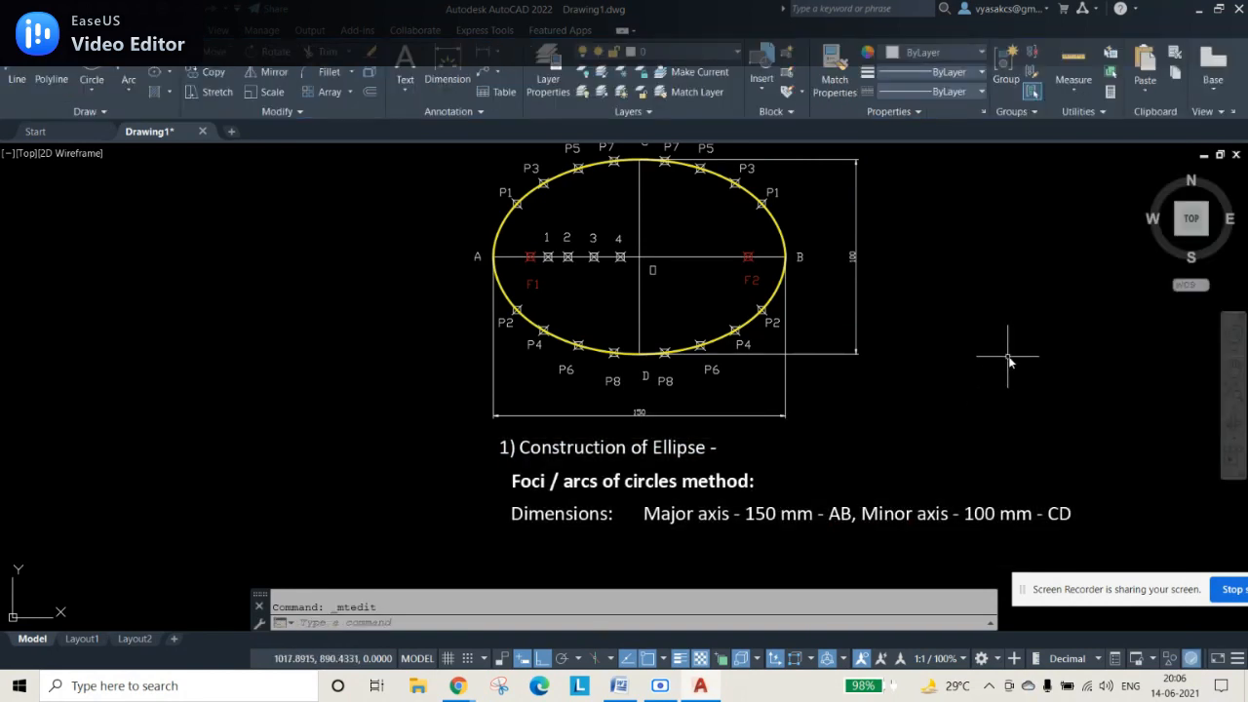
middle_drag(983, 279, 975, 301)
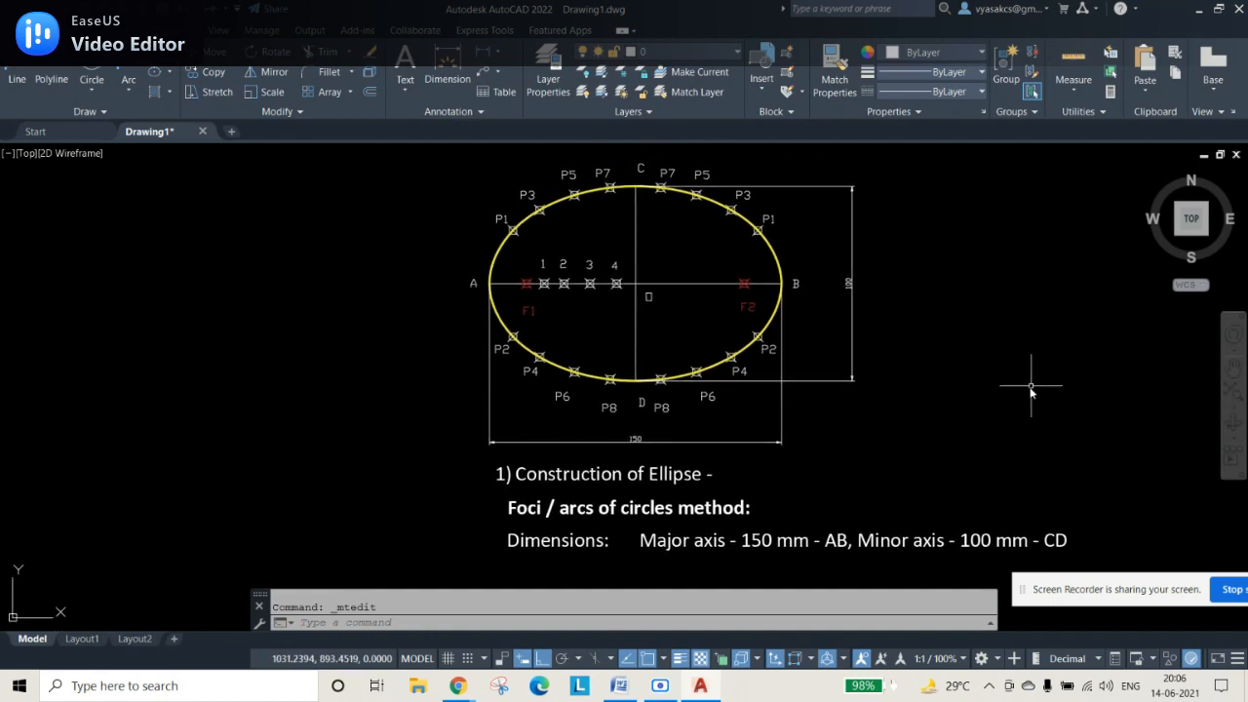